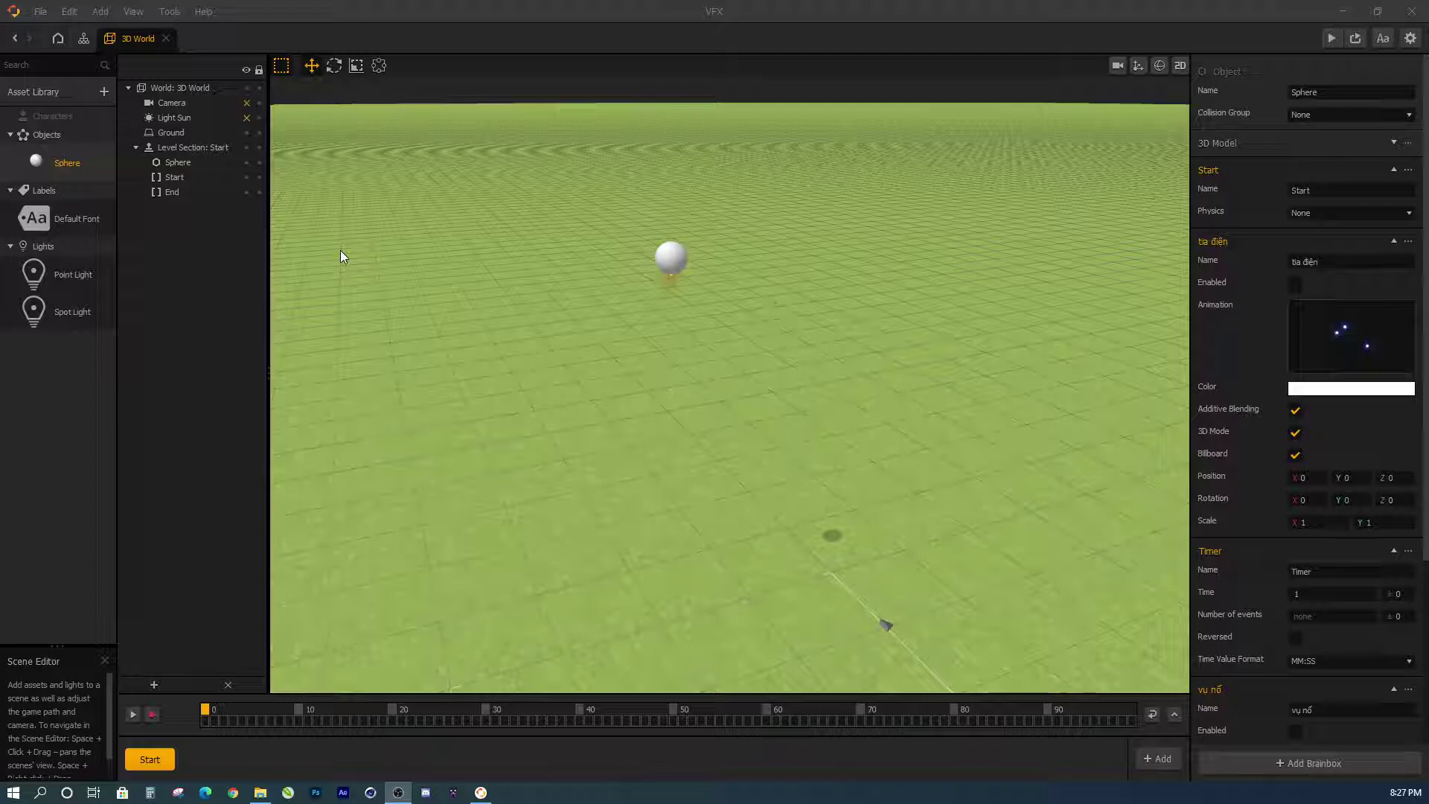
- Add the Diamond asset from the built-in Assets collection after previewing Point, Coin and Flap
left_click(104, 91)
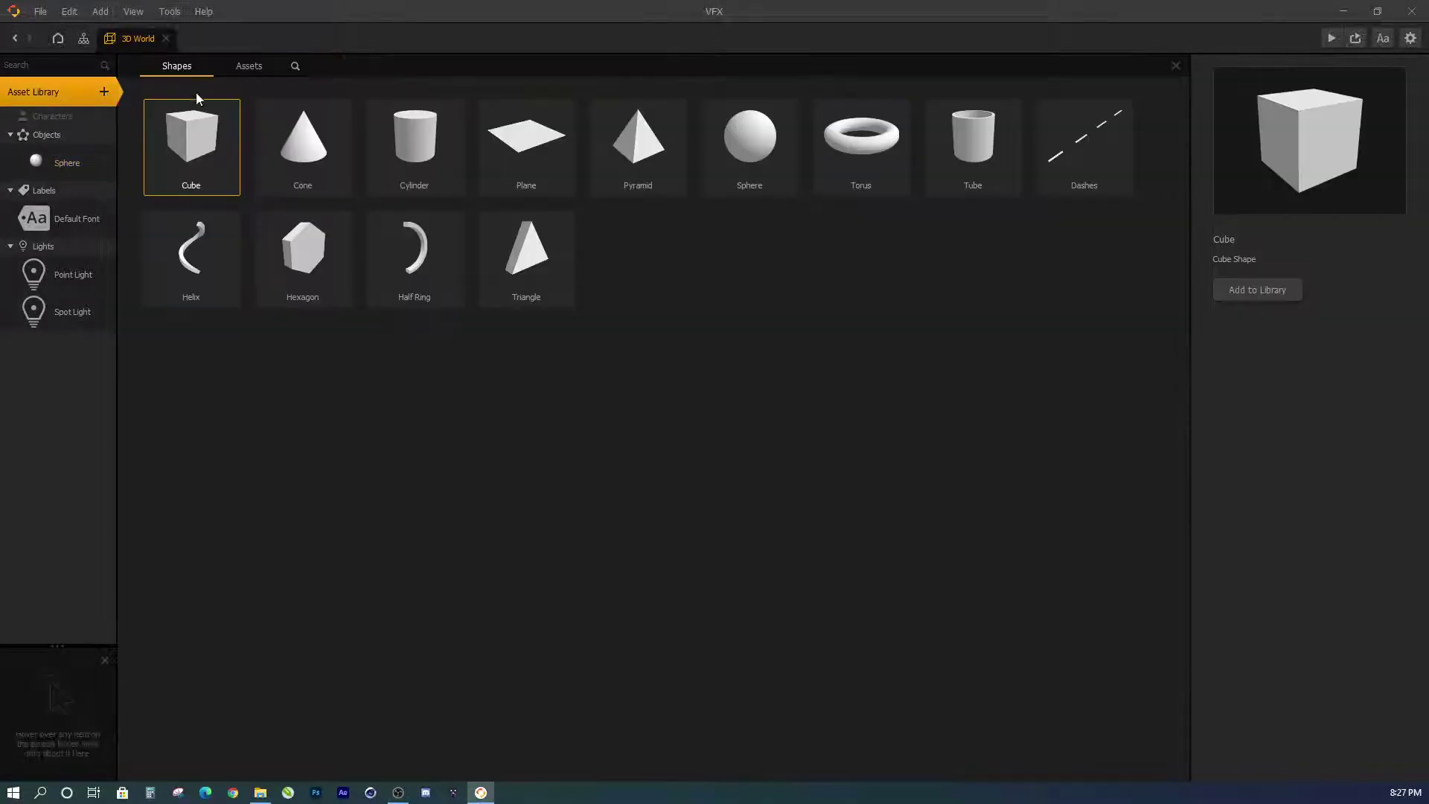
left_click(256, 73)
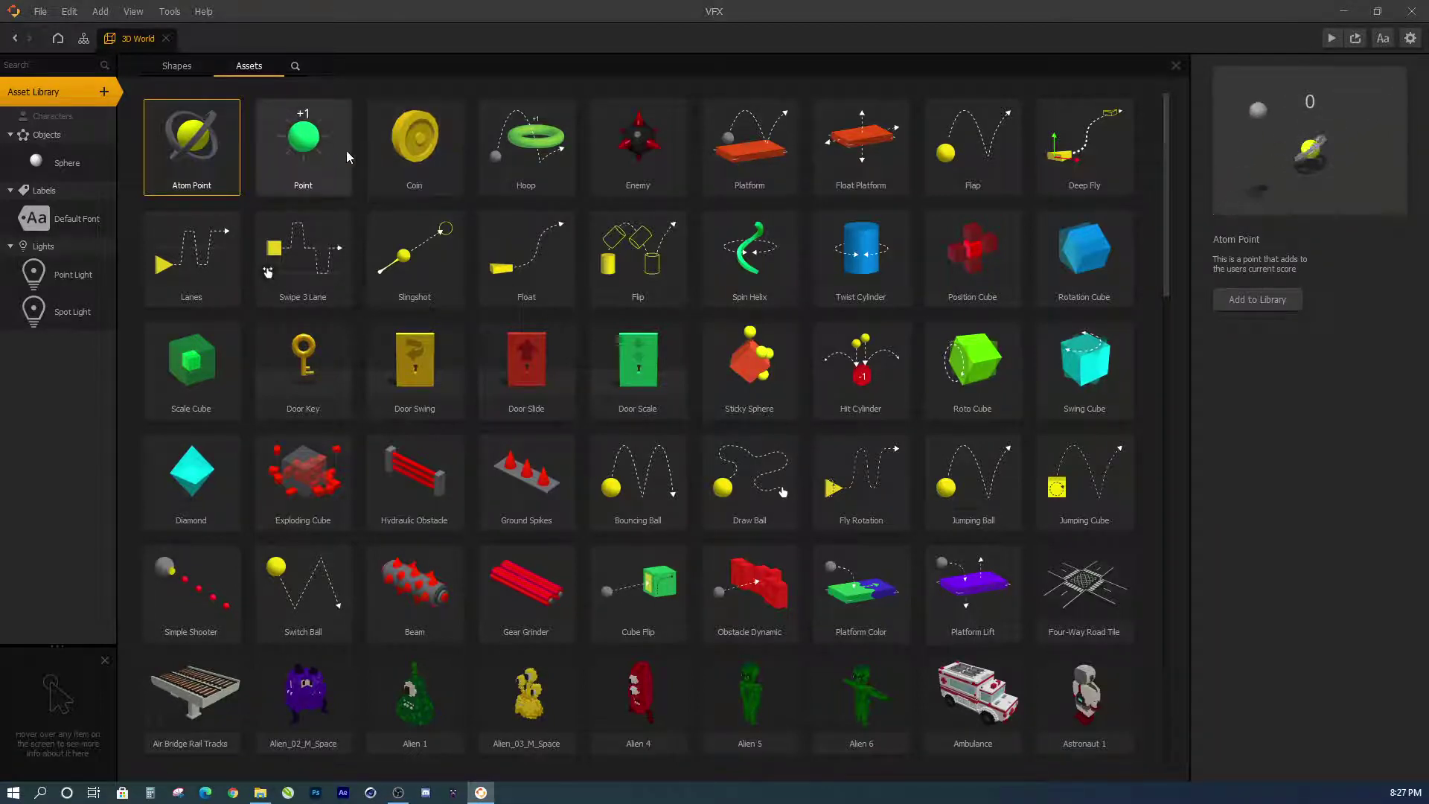
left_click(311, 156)
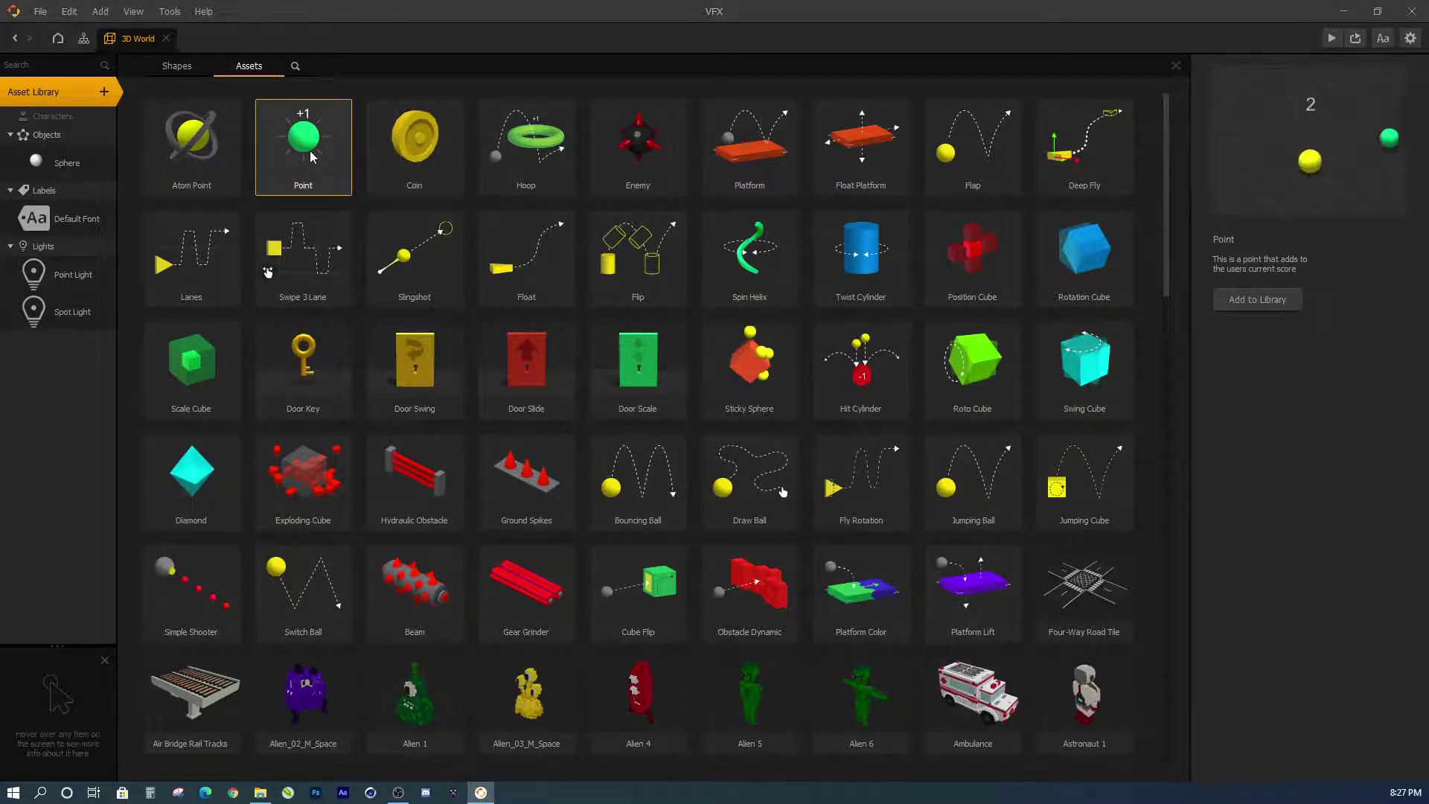
left_click(399, 158)
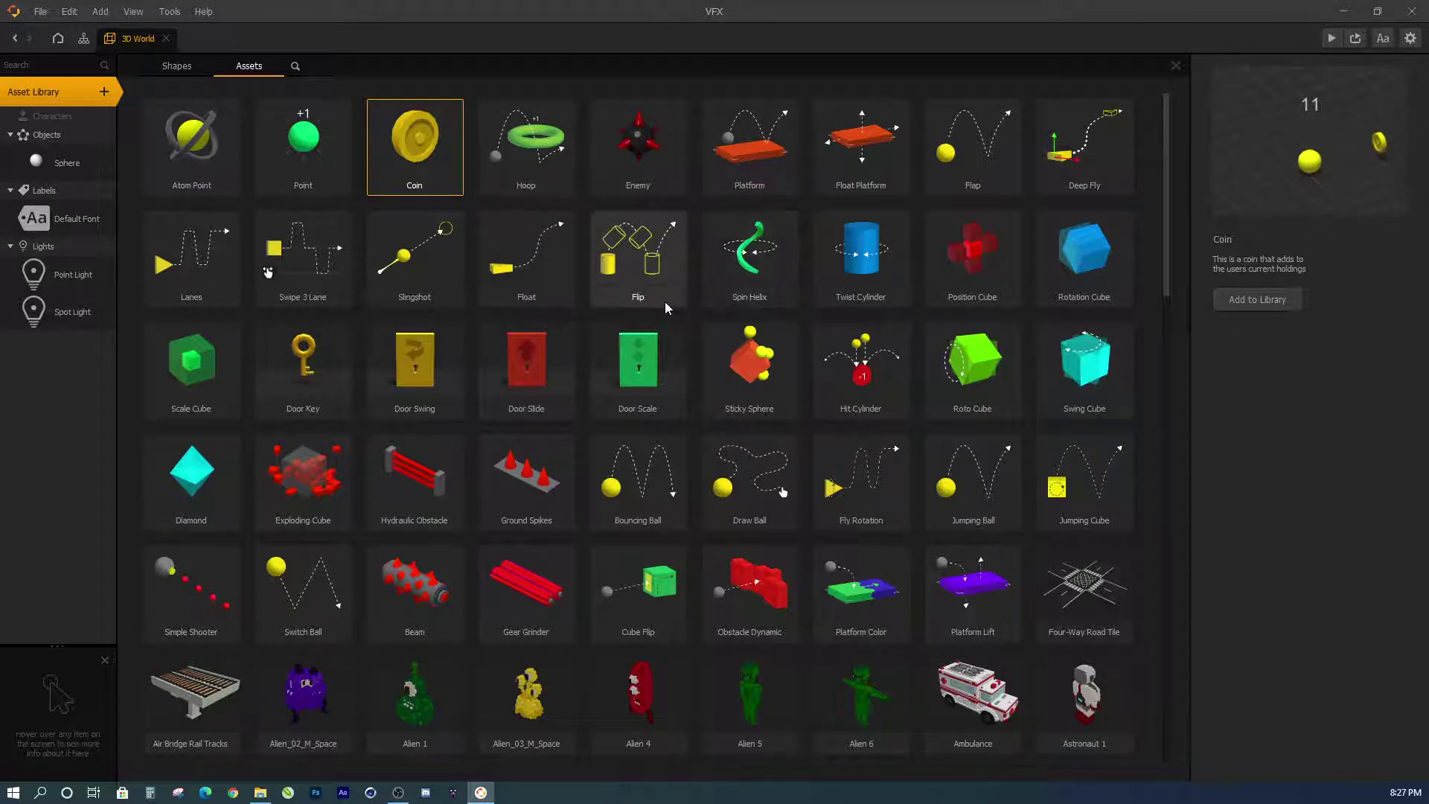
left_click(972, 149)
left_click(201, 469)
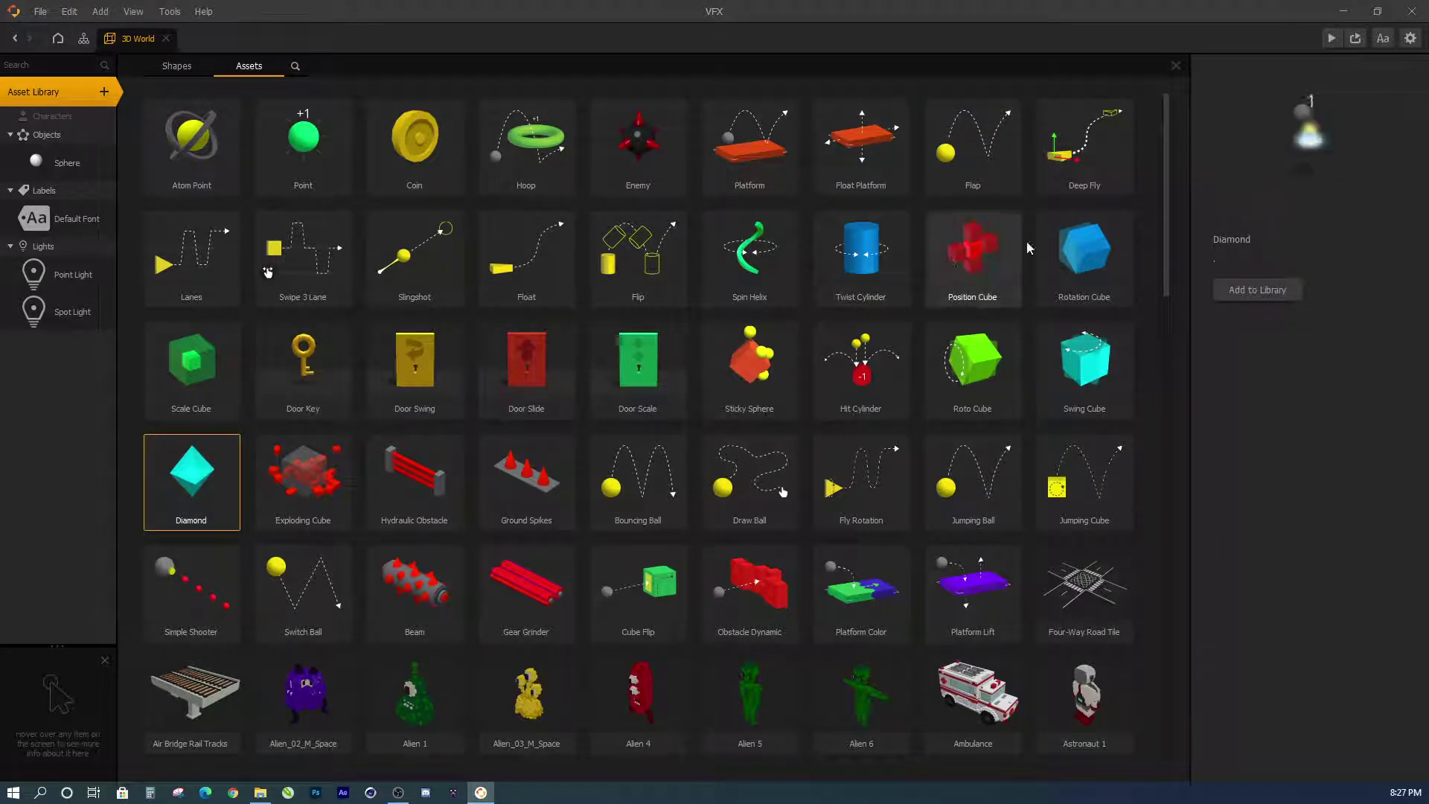
double_click(208, 470)
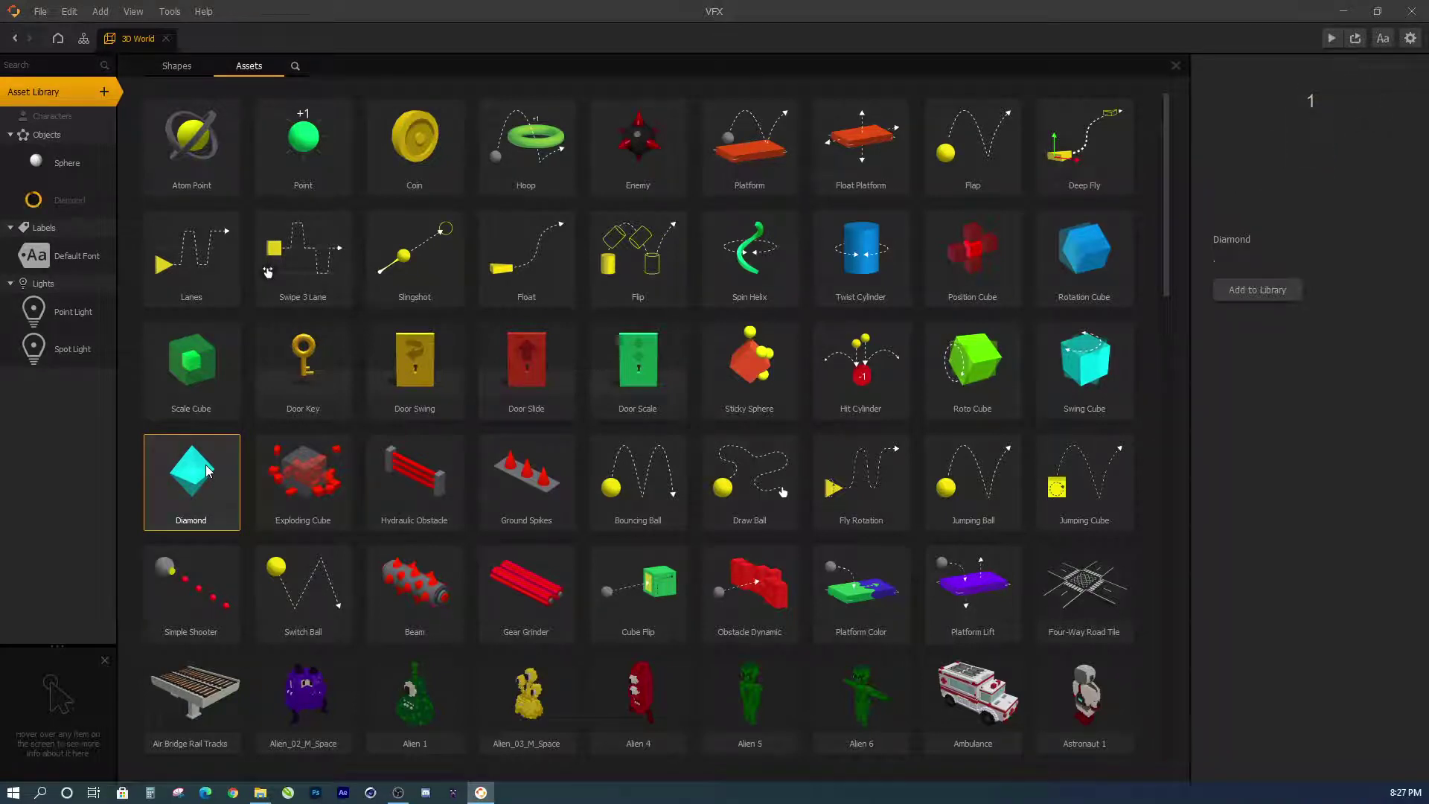
- Open the Diamond's node map and inspect its Animation and If Collide nodes
left_click(61, 206)
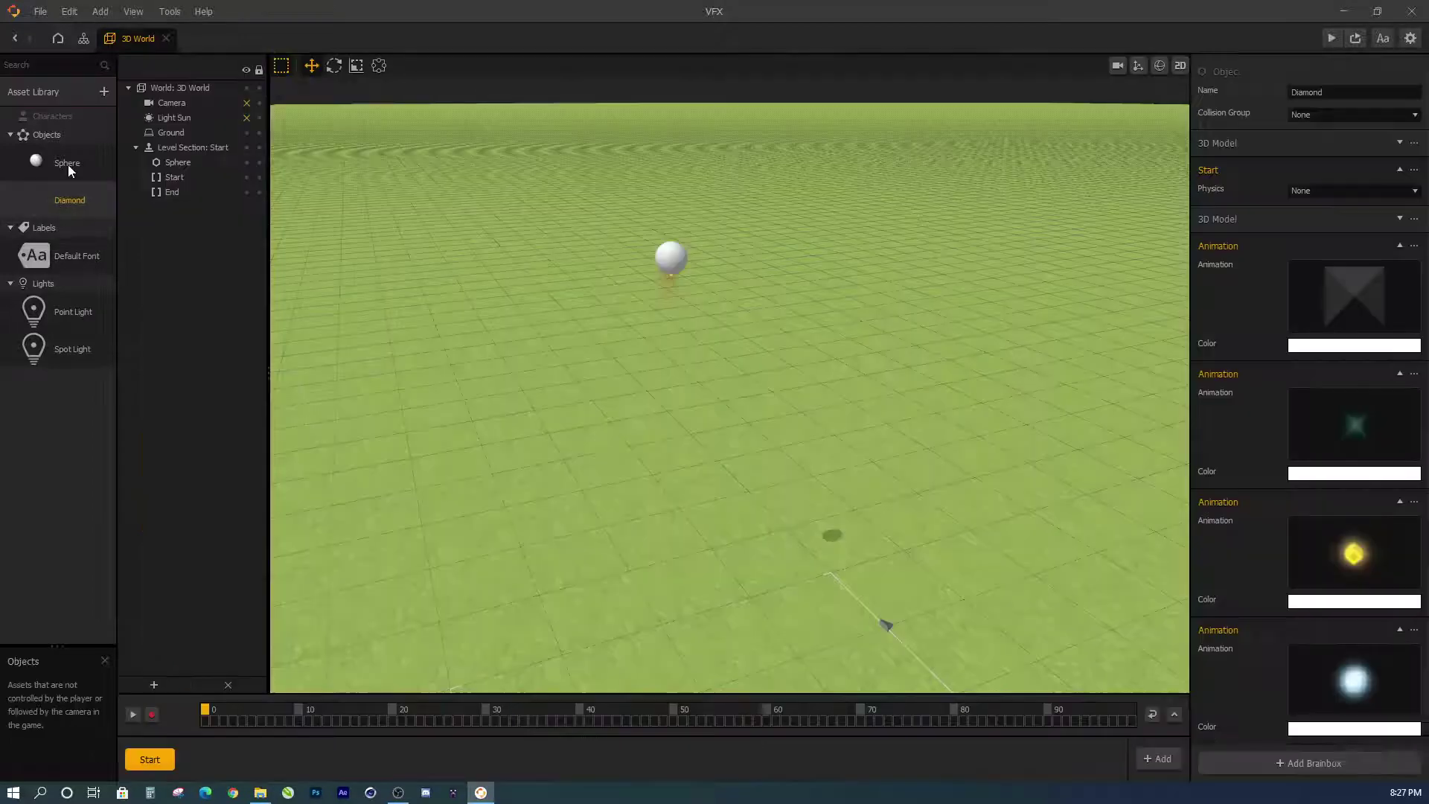
double_click(41, 205)
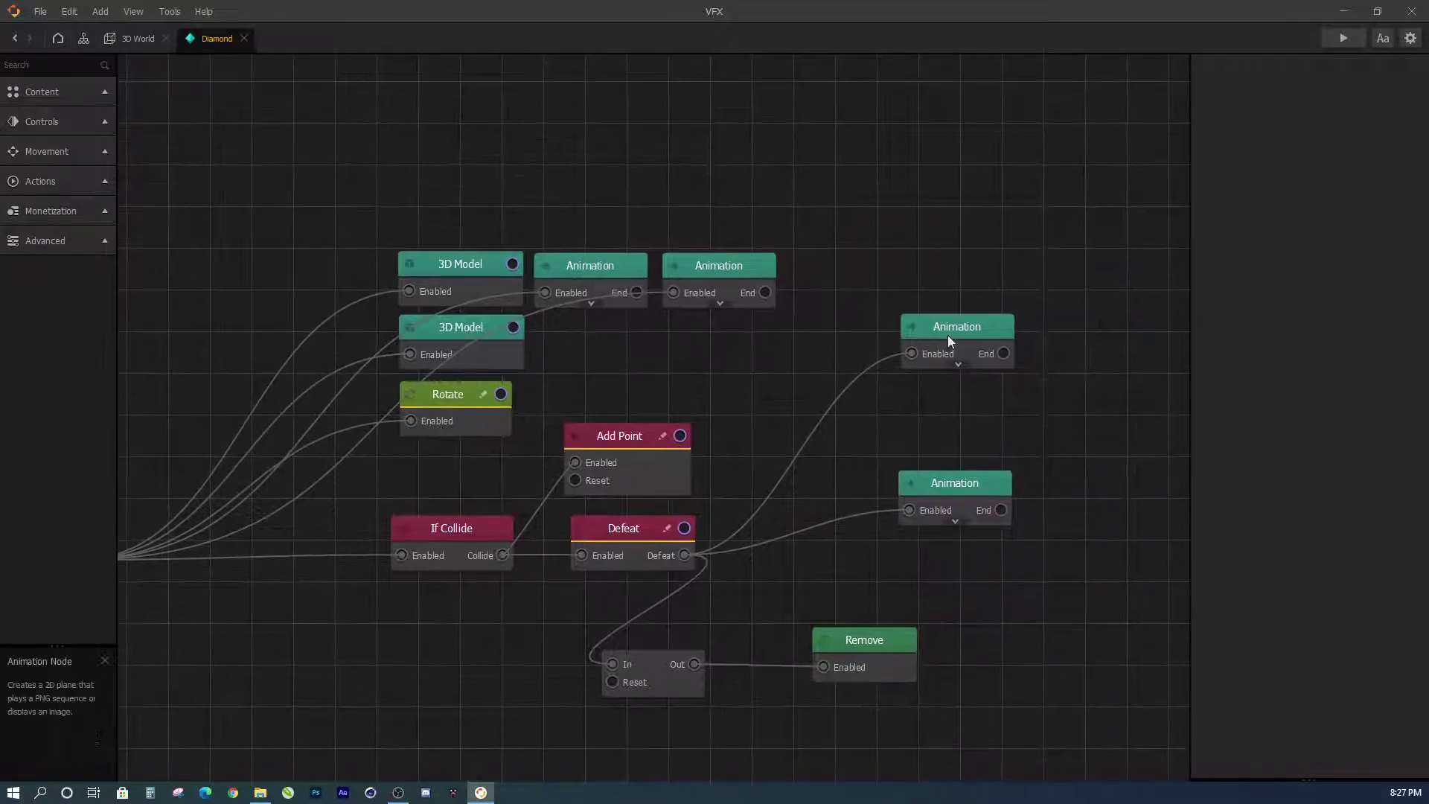
left_click(948, 335)
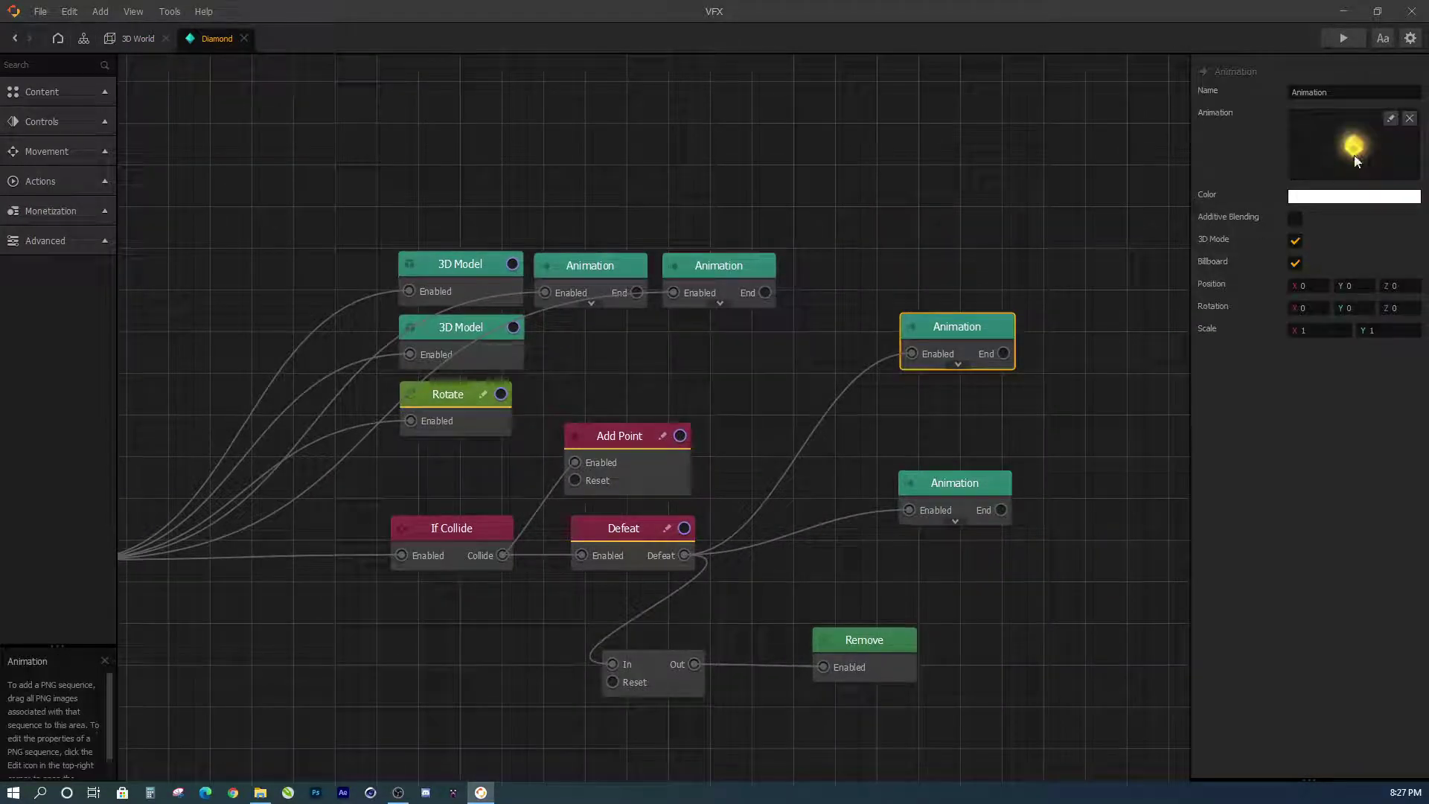
left_click(450, 526)
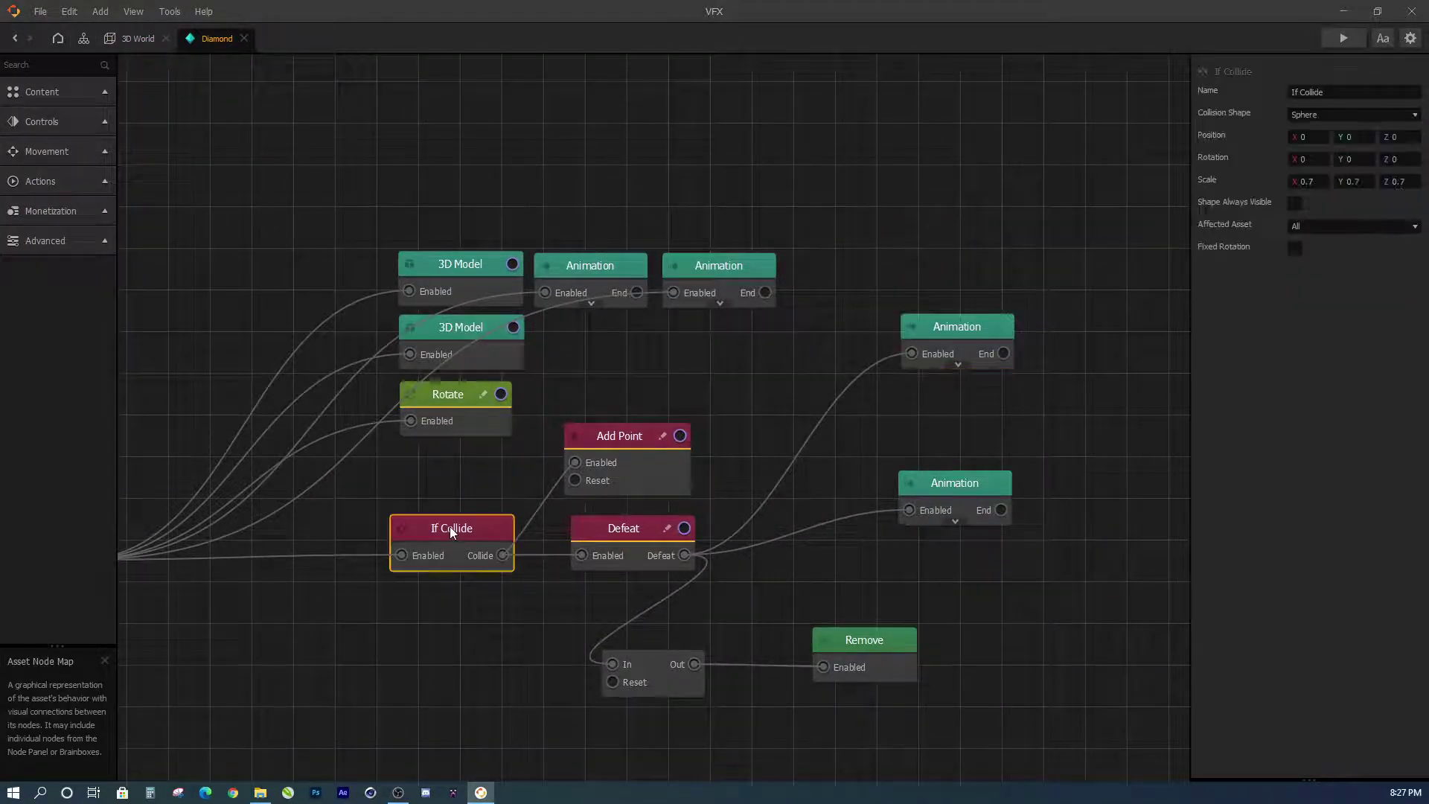
left_click(966, 332)
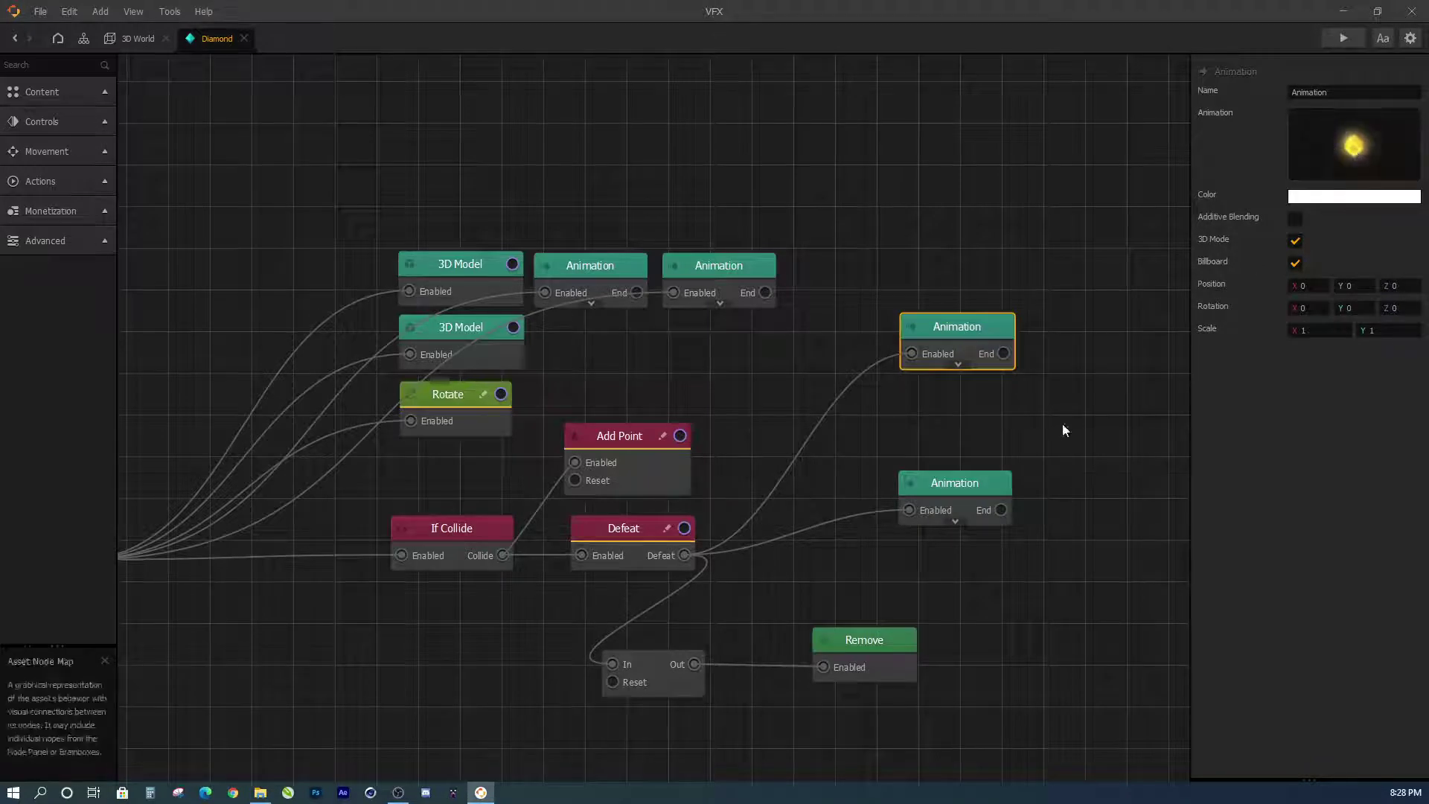
left_click(969, 483)
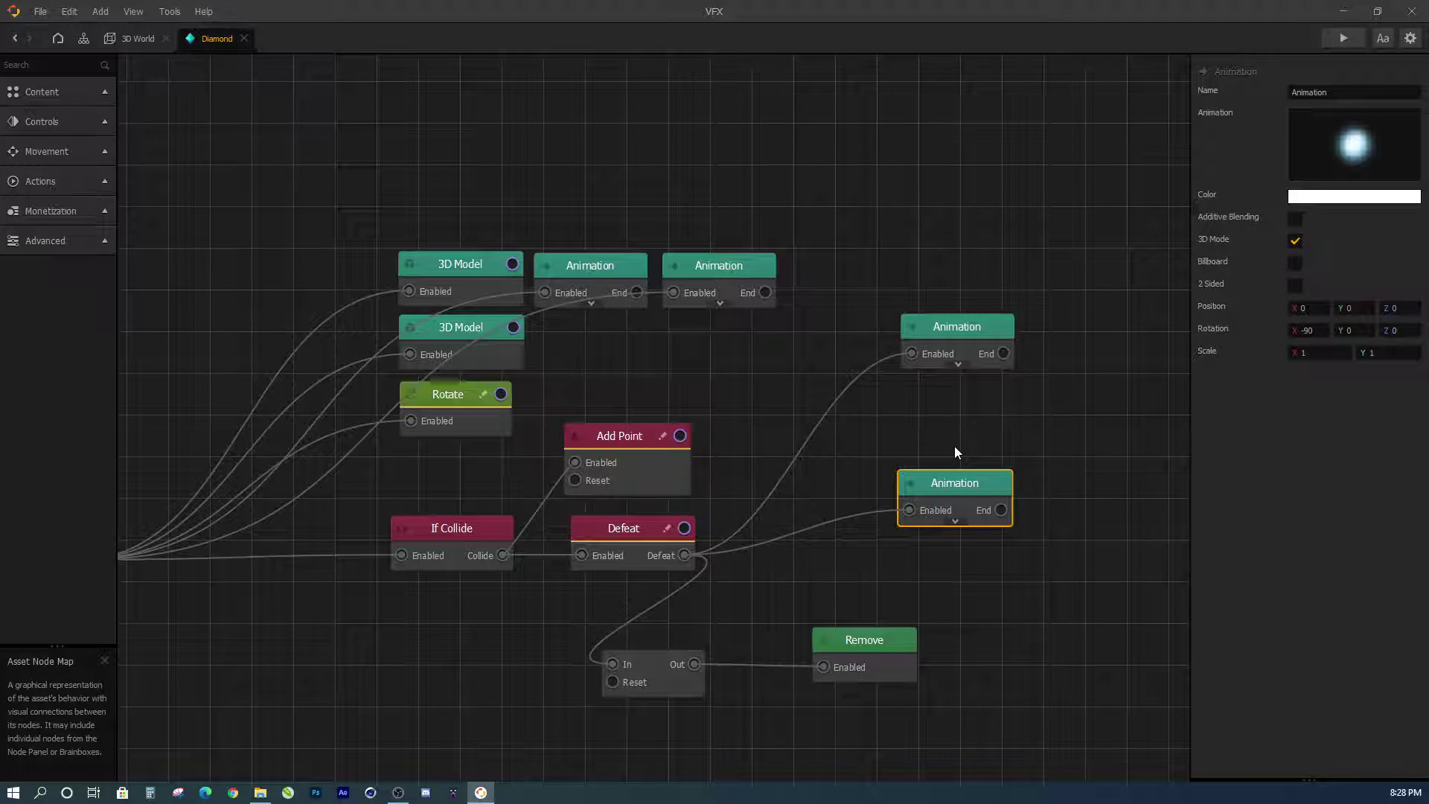
left_click_drag(886, 472, 815, 385)
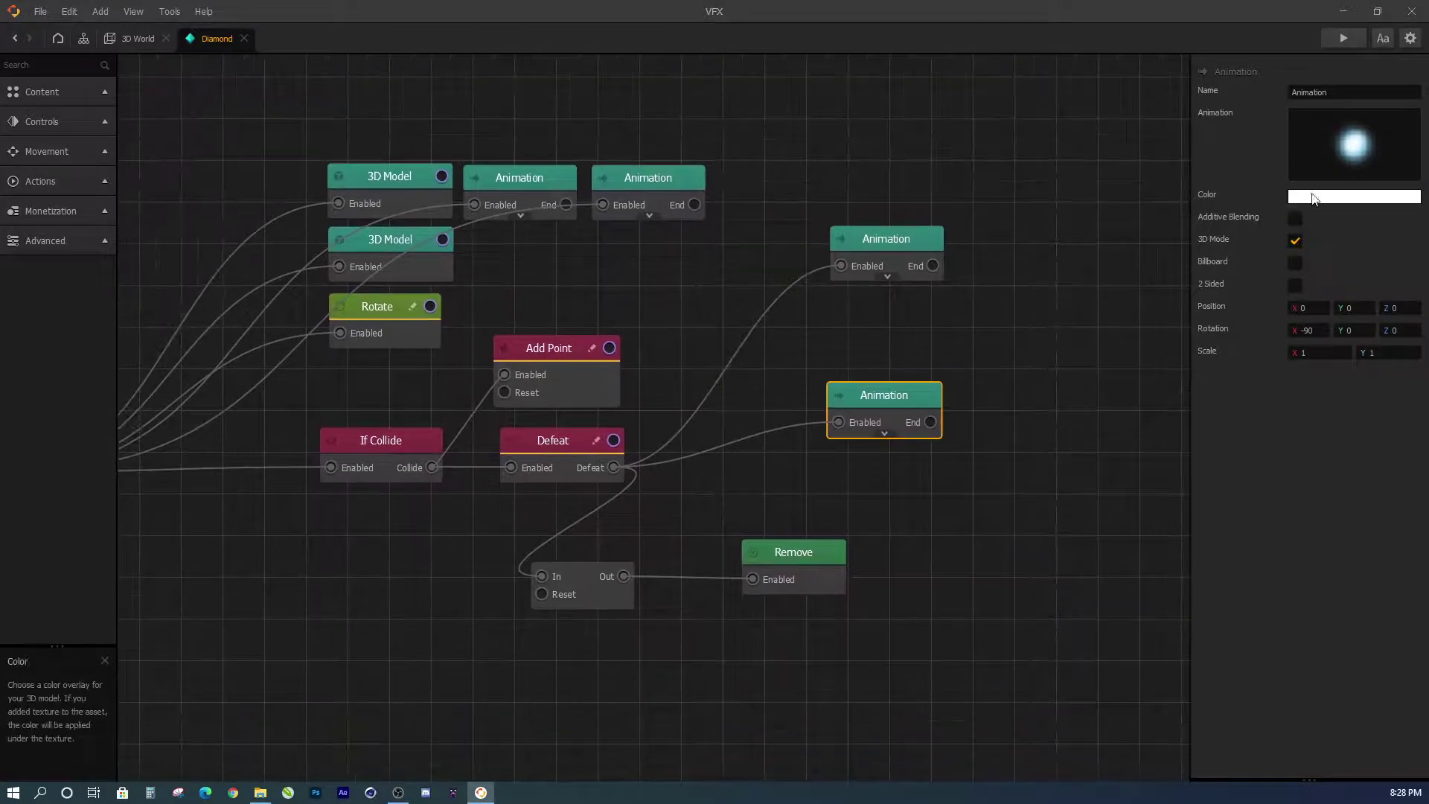
mouse_move(1391, 123)
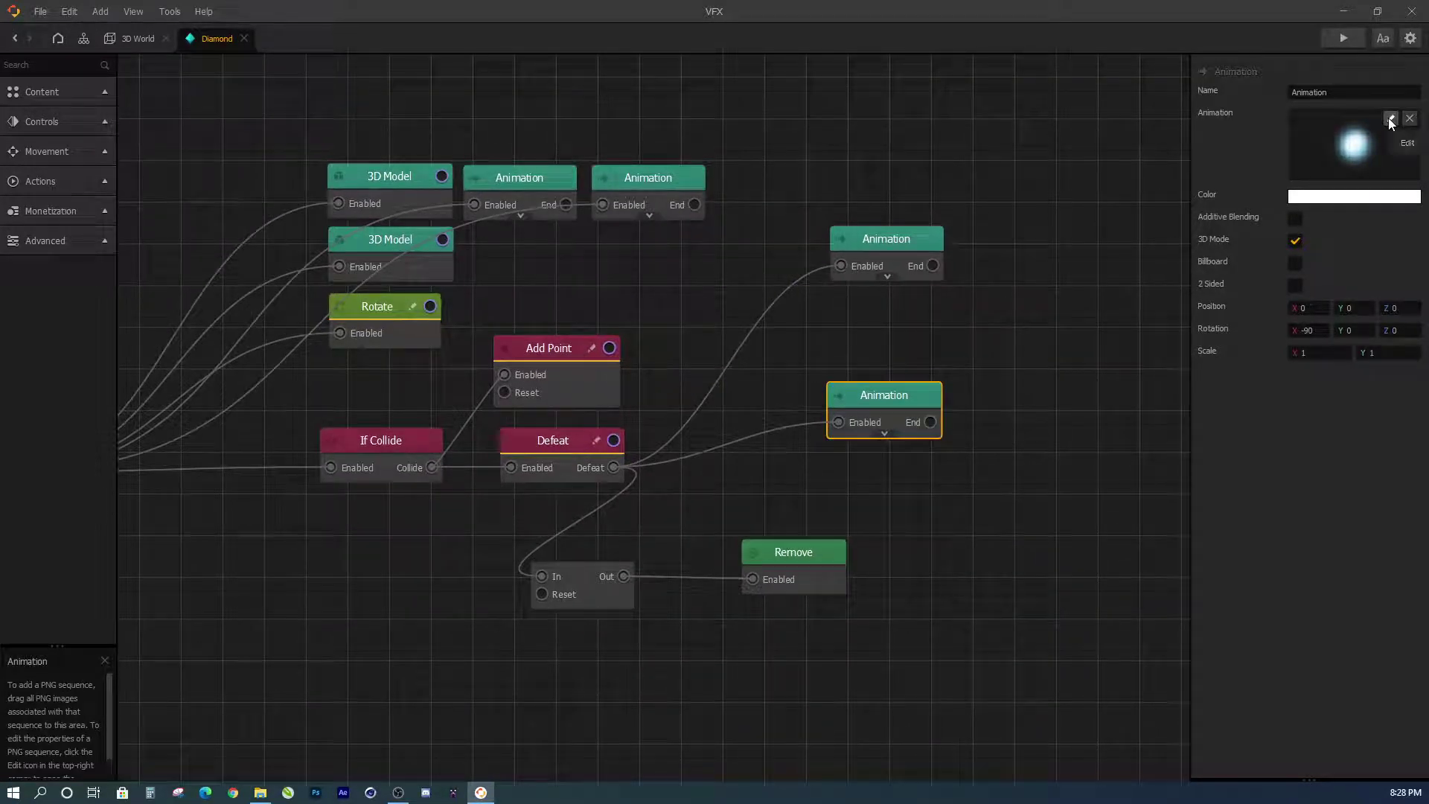
- Play and zoom the lower node's teleport_hilight0000 sprite animation, then close the Animation Editor
left_click(1390, 123)
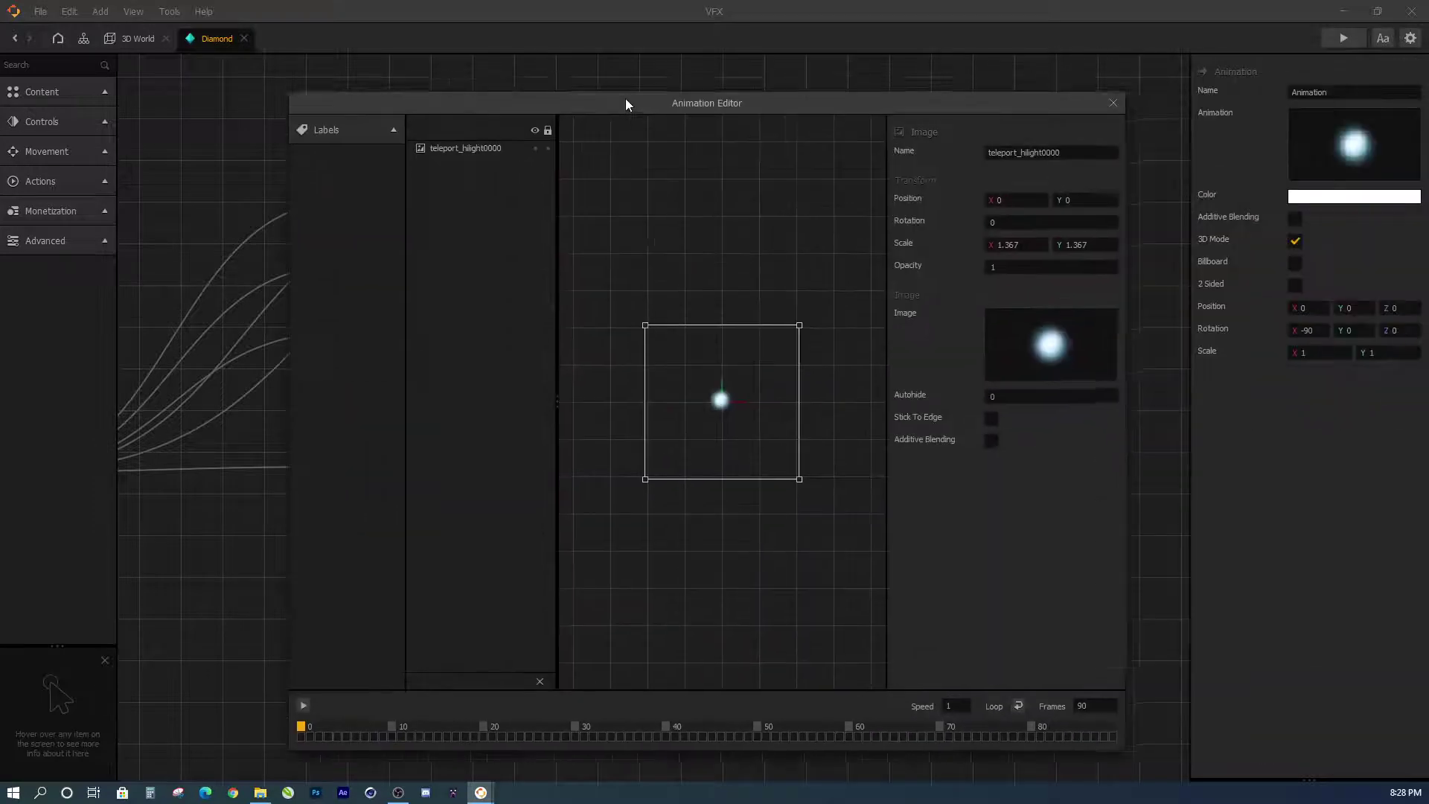
left_click(305, 704)
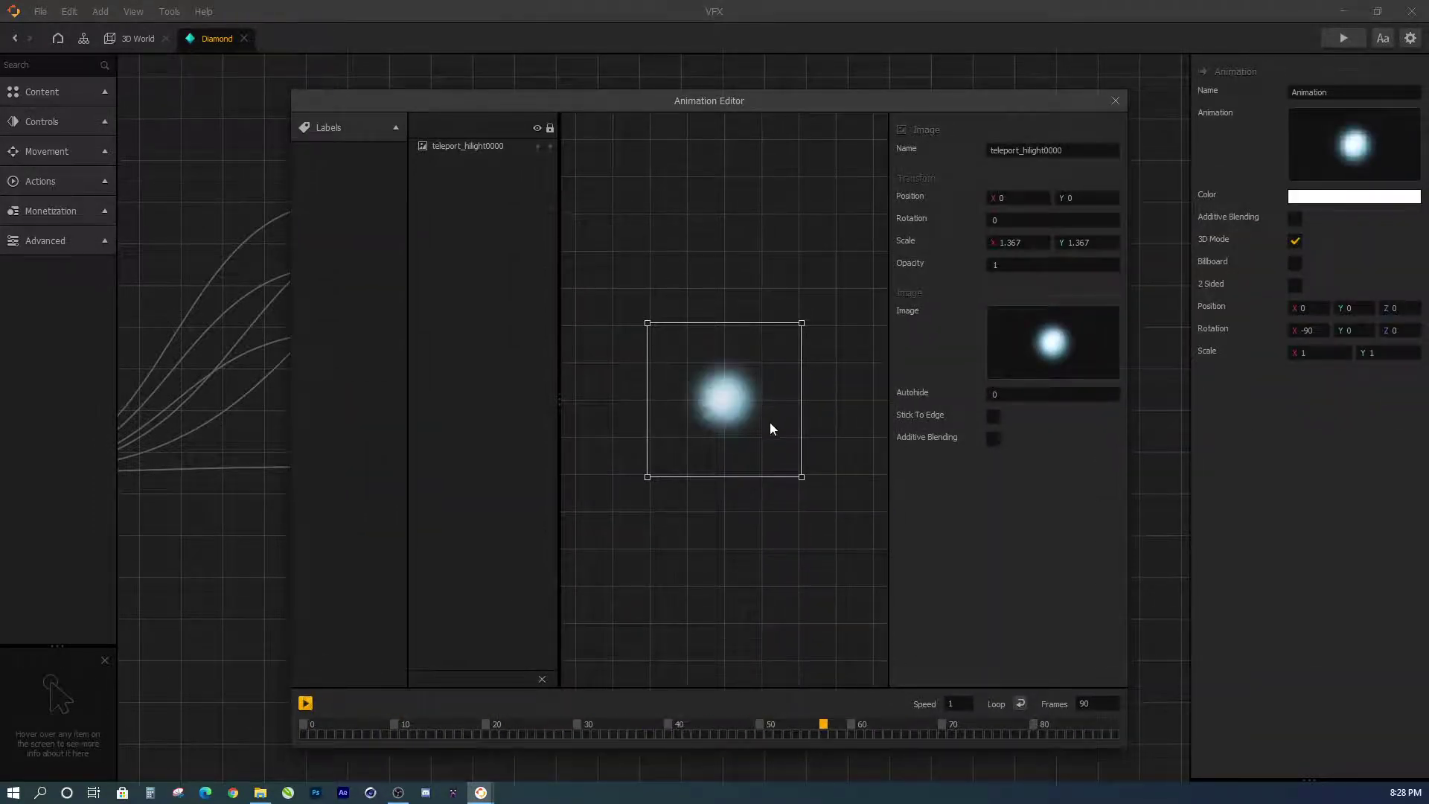
scroll(771, 432, "up", 1)
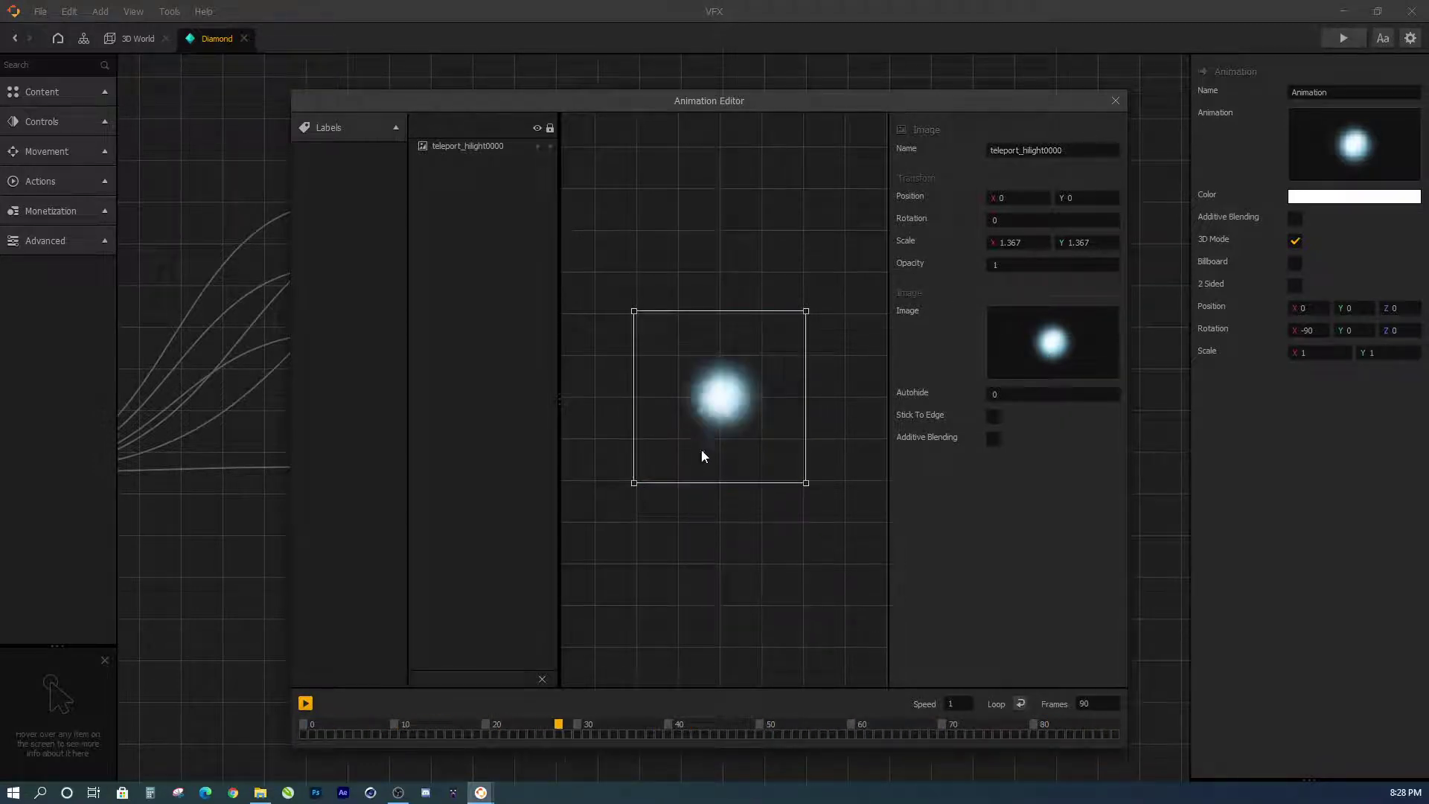
left_click(1115, 101)
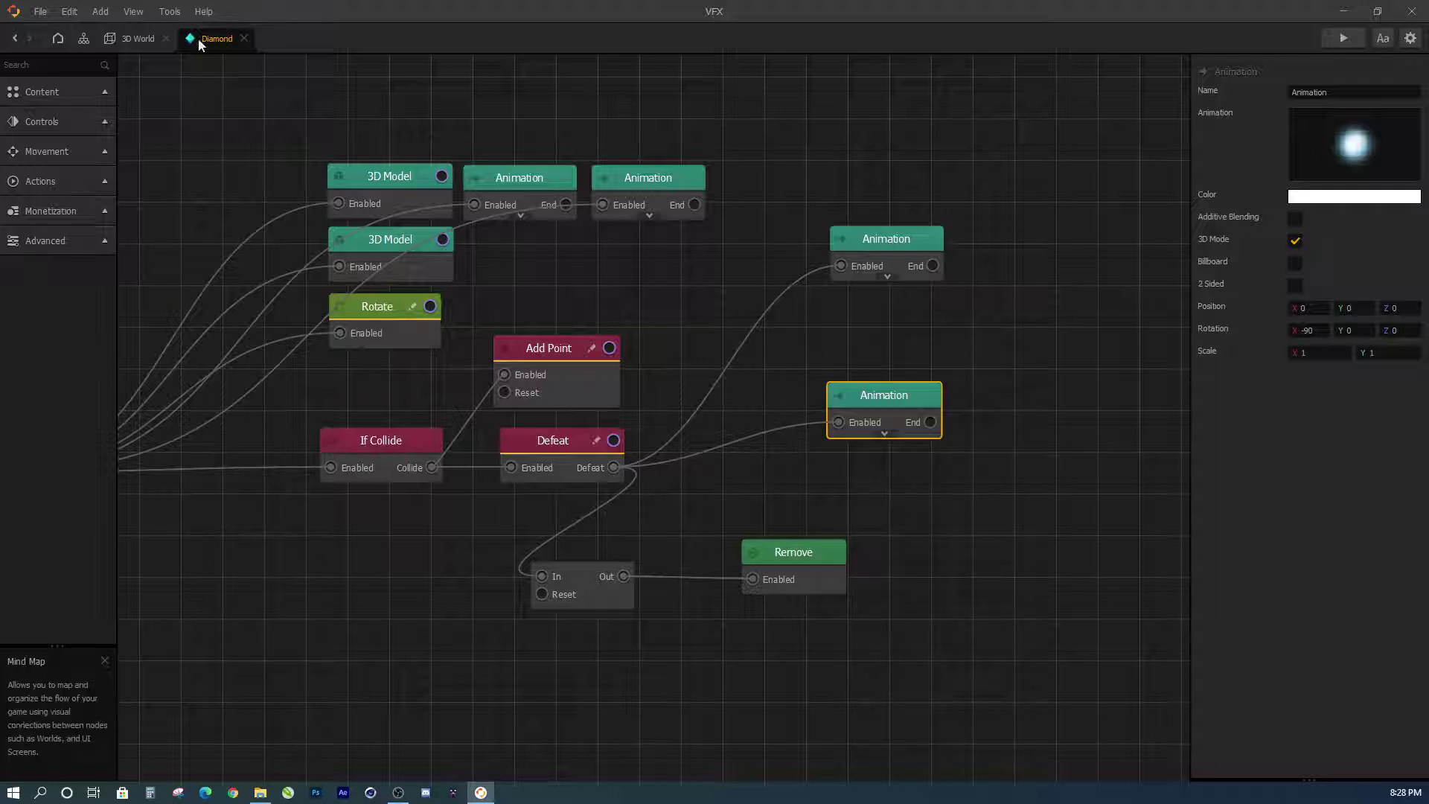
- Open the Sphere's node graph and delete the wire from Timer's timeout to vụ nổ
left_click(135, 39)
left_click(53, 163)
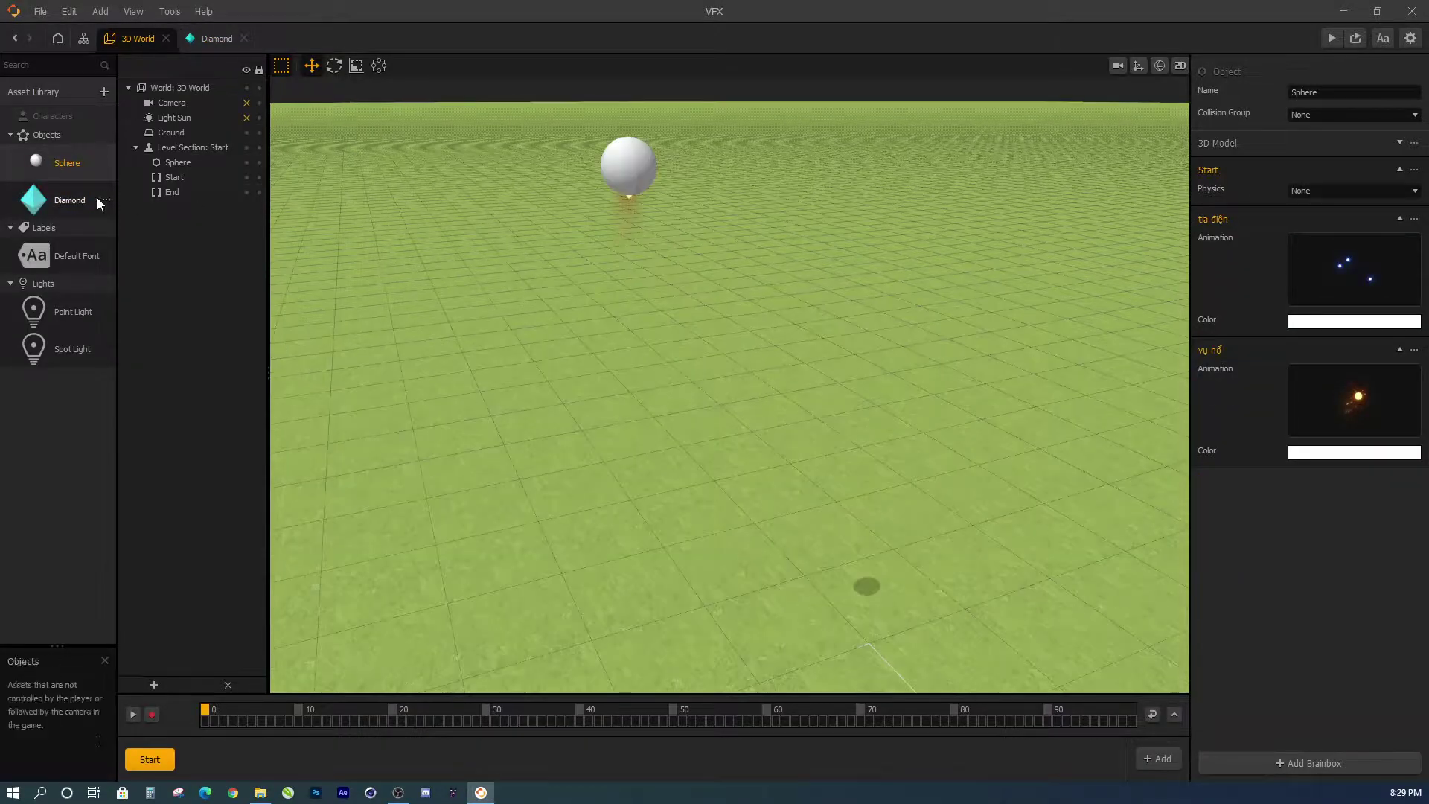
double_click(44, 164)
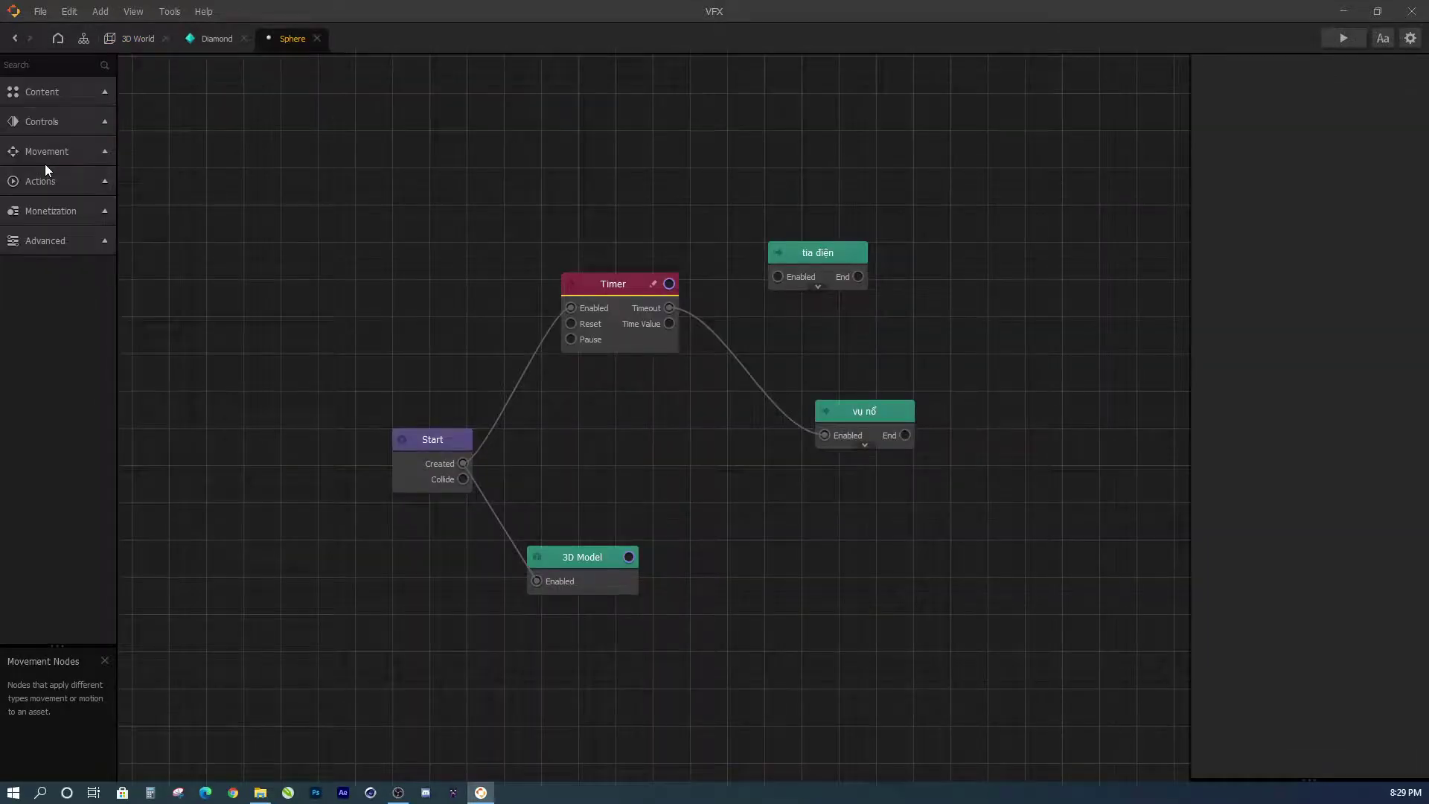
scroll(591, 355, "up", 2)
left_click(563, 285)
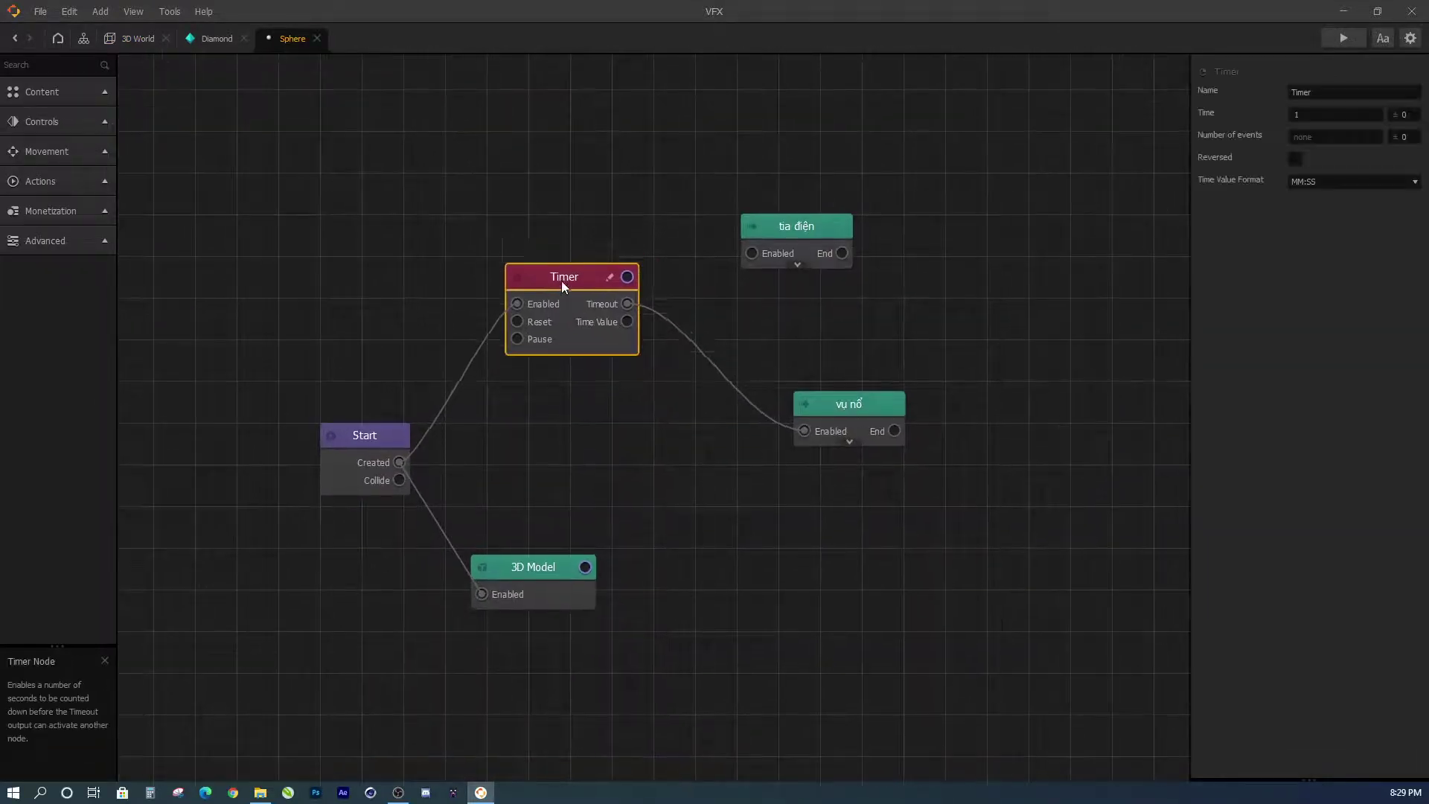
left_click_drag(789, 232, 806, 239)
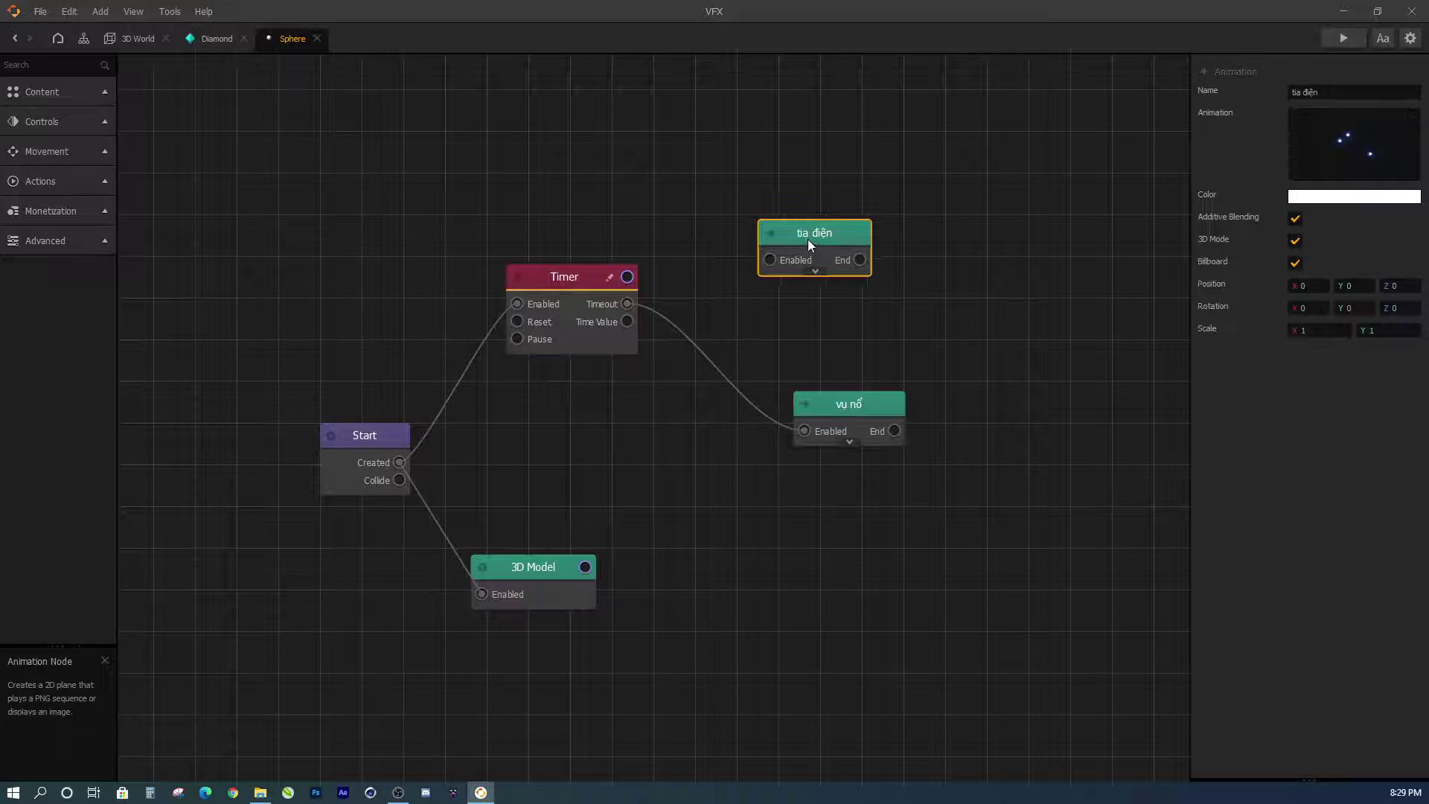
left_click(740, 393)
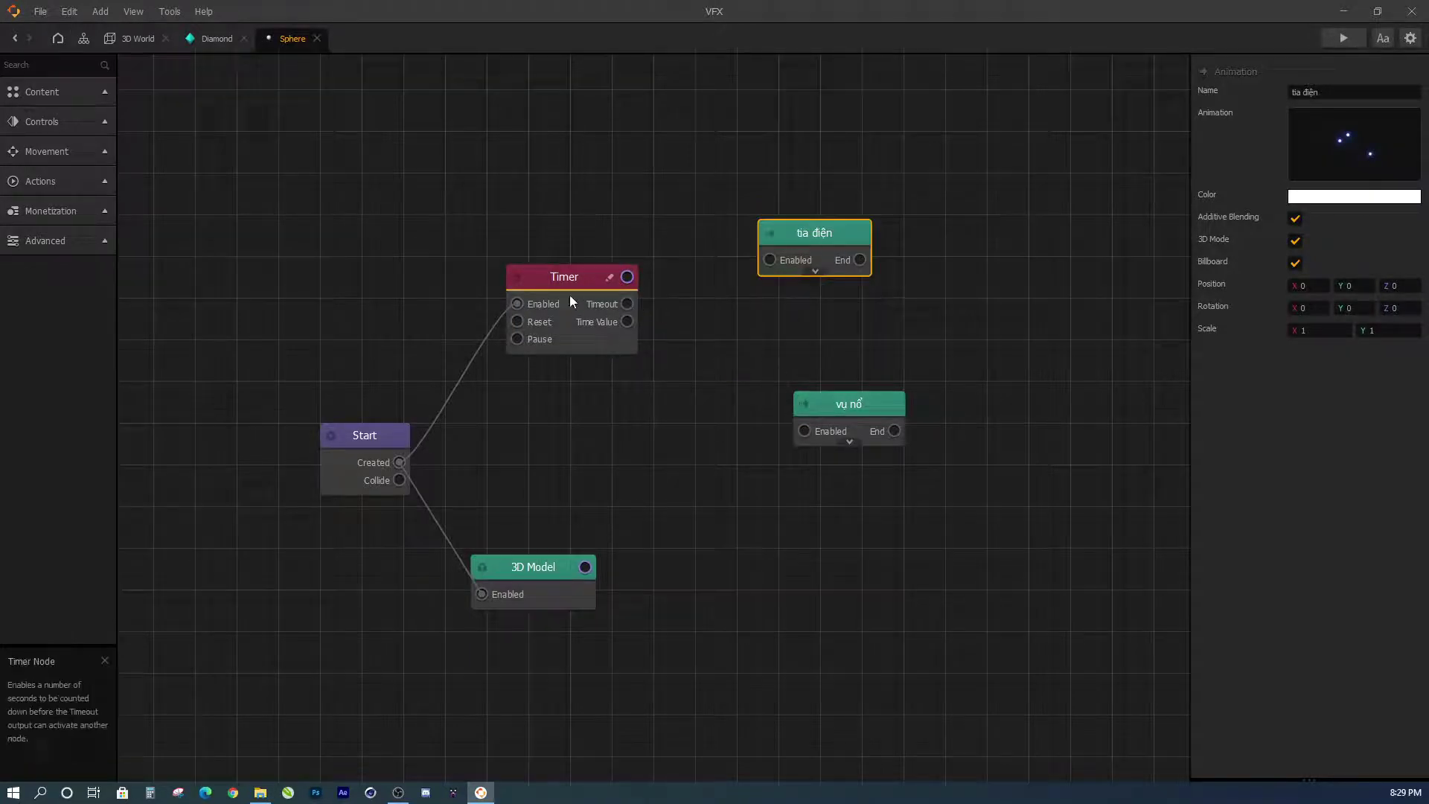
- Wire Timer's timeout to tia điện's Enabled input and add a new Animation node at the top
left_click(69, 89)
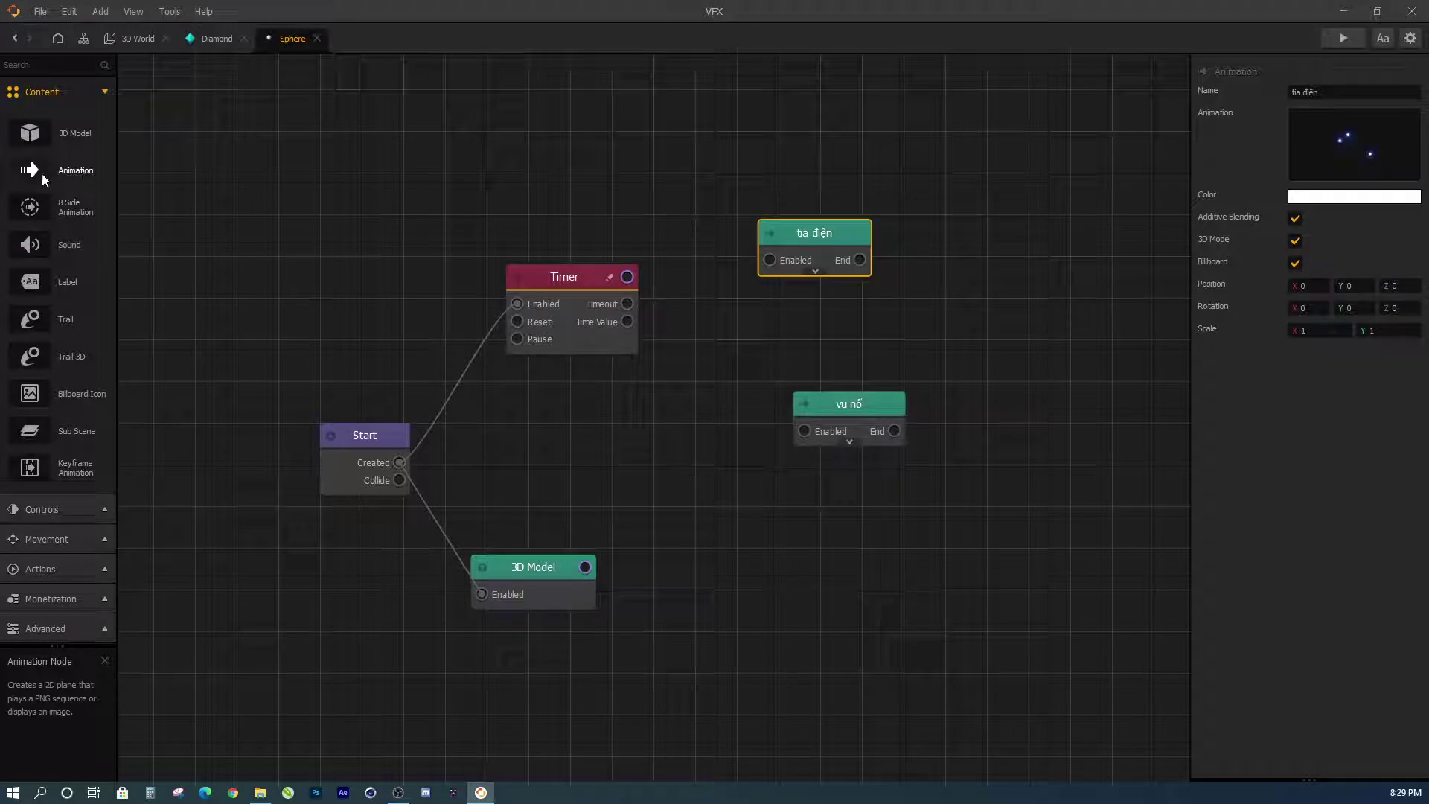
left_click_drag(45, 178, 737, 168)
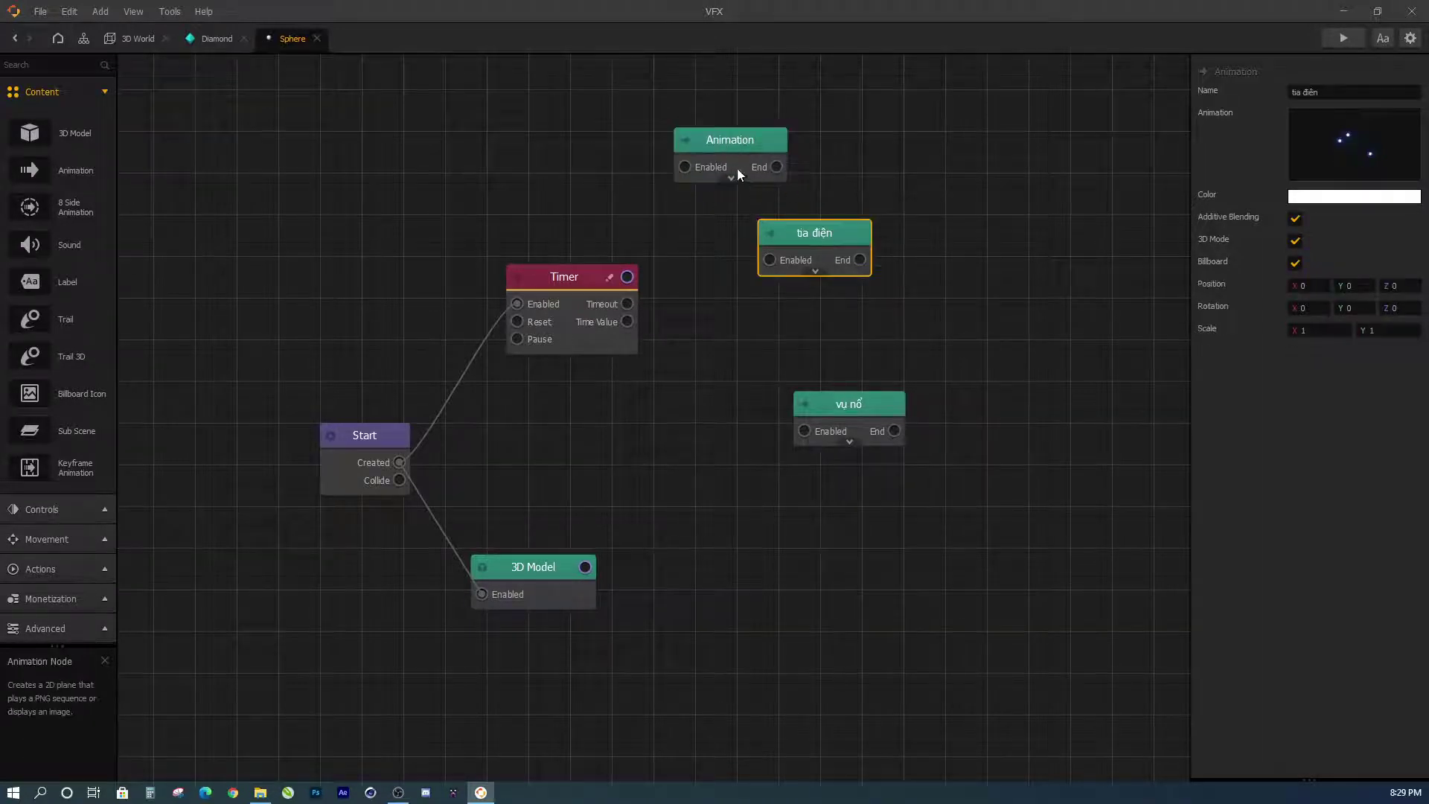
left_click(734, 149)
key("Delete")
left_click(633, 305)
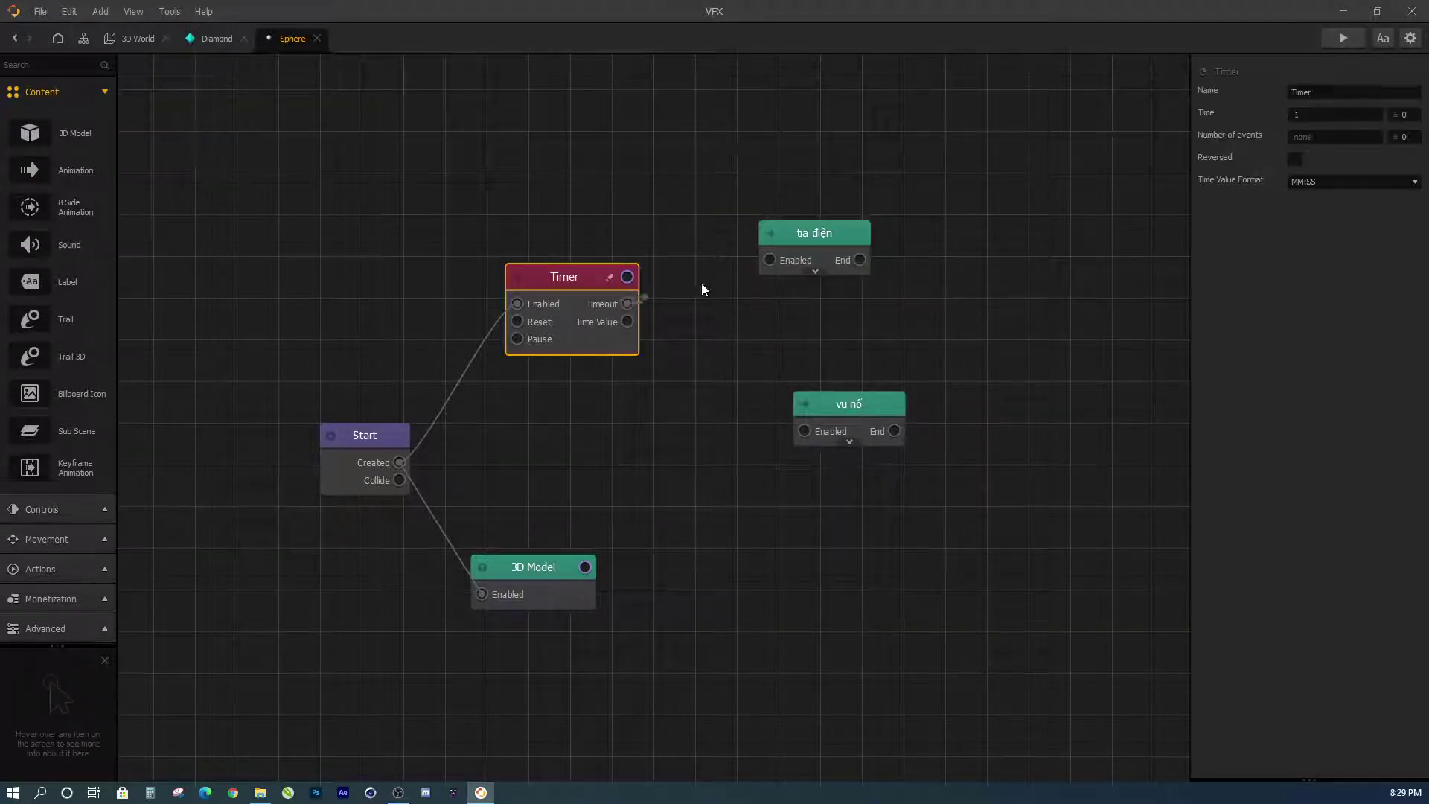
left_click_drag(701, 290, 770, 260)
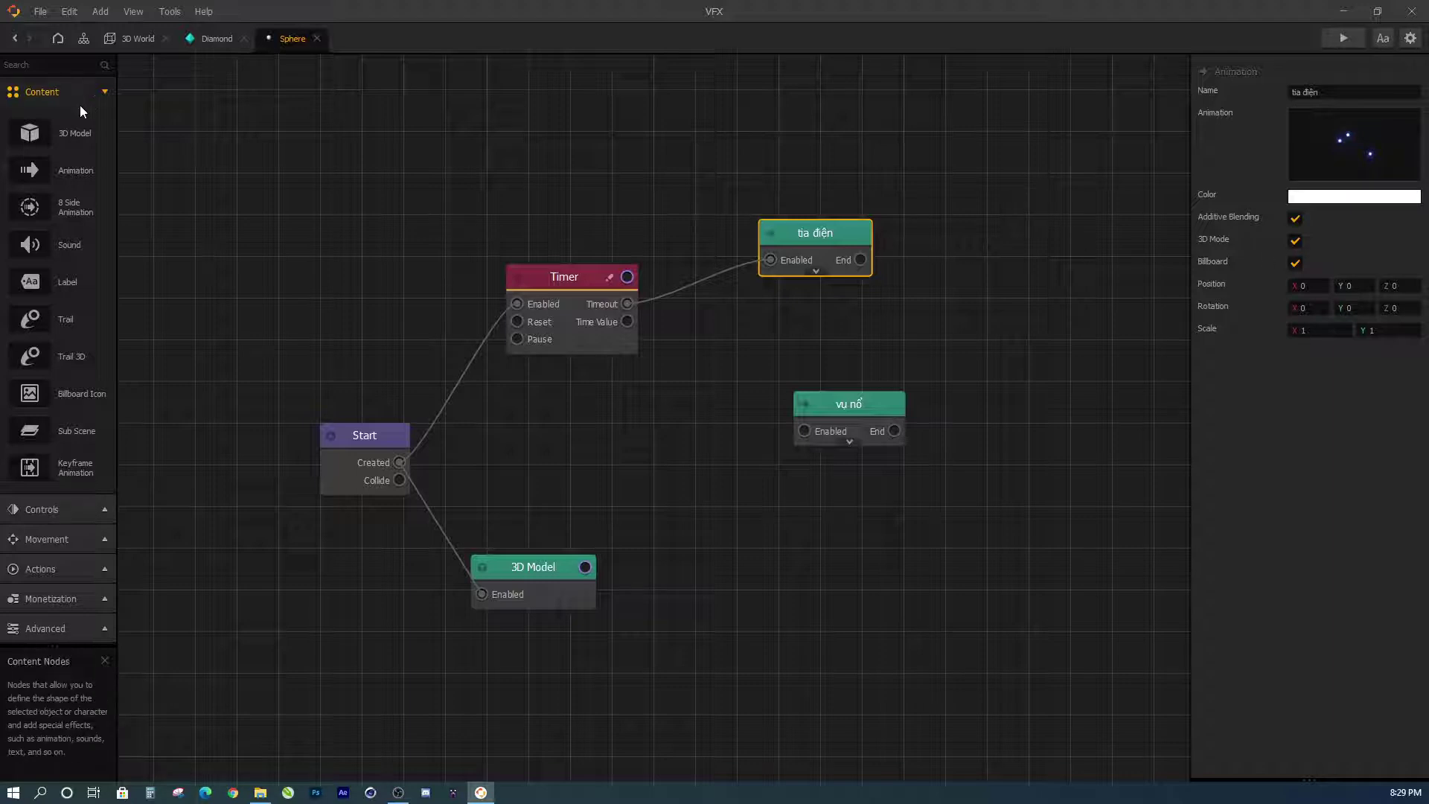
left_click_drag(56, 171, 469, 128)
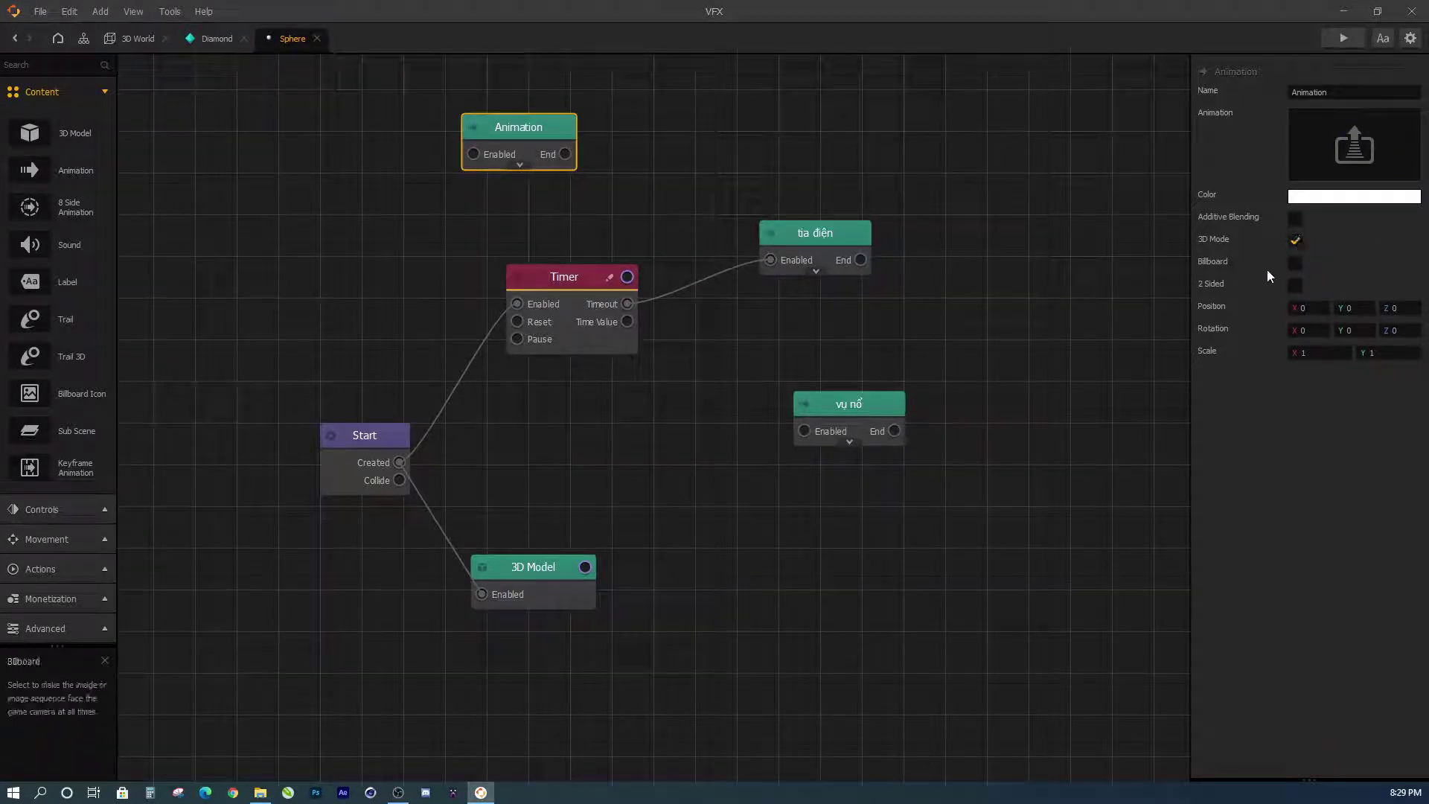
- Enable Billboard on the tia điện Animation node so it always faces the camera
left_click(1296, 265)
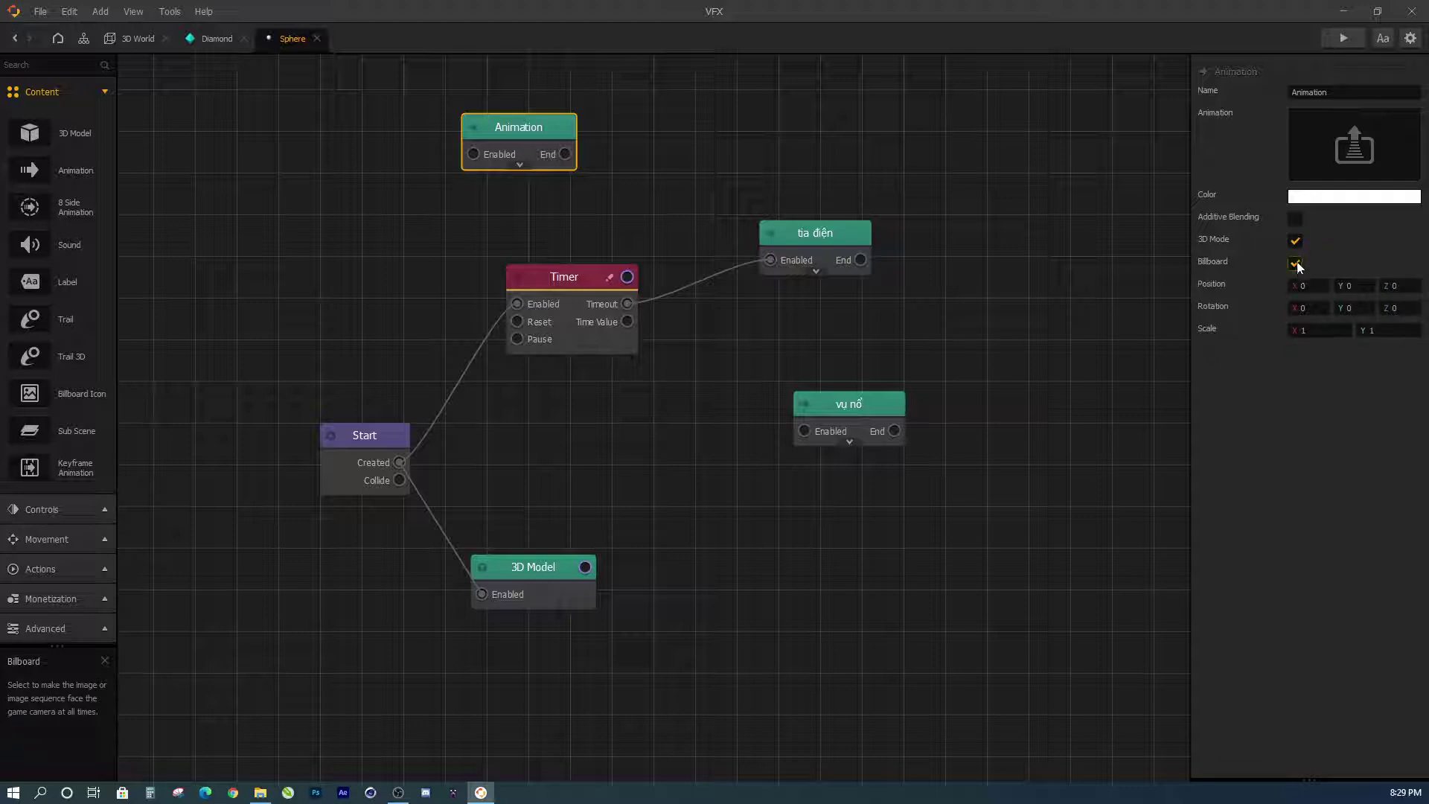
left_click(819, 238)
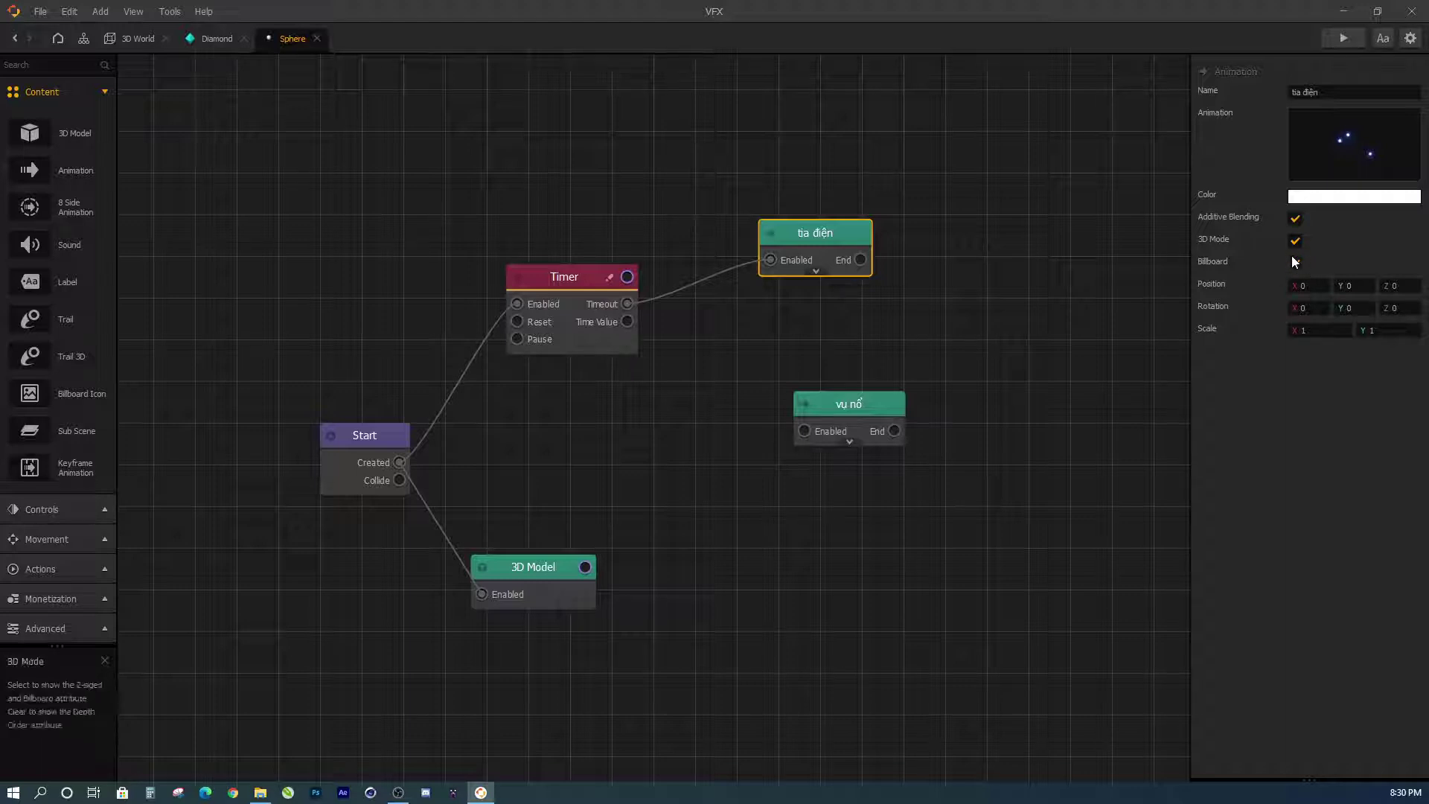
left_click(1295, 262)
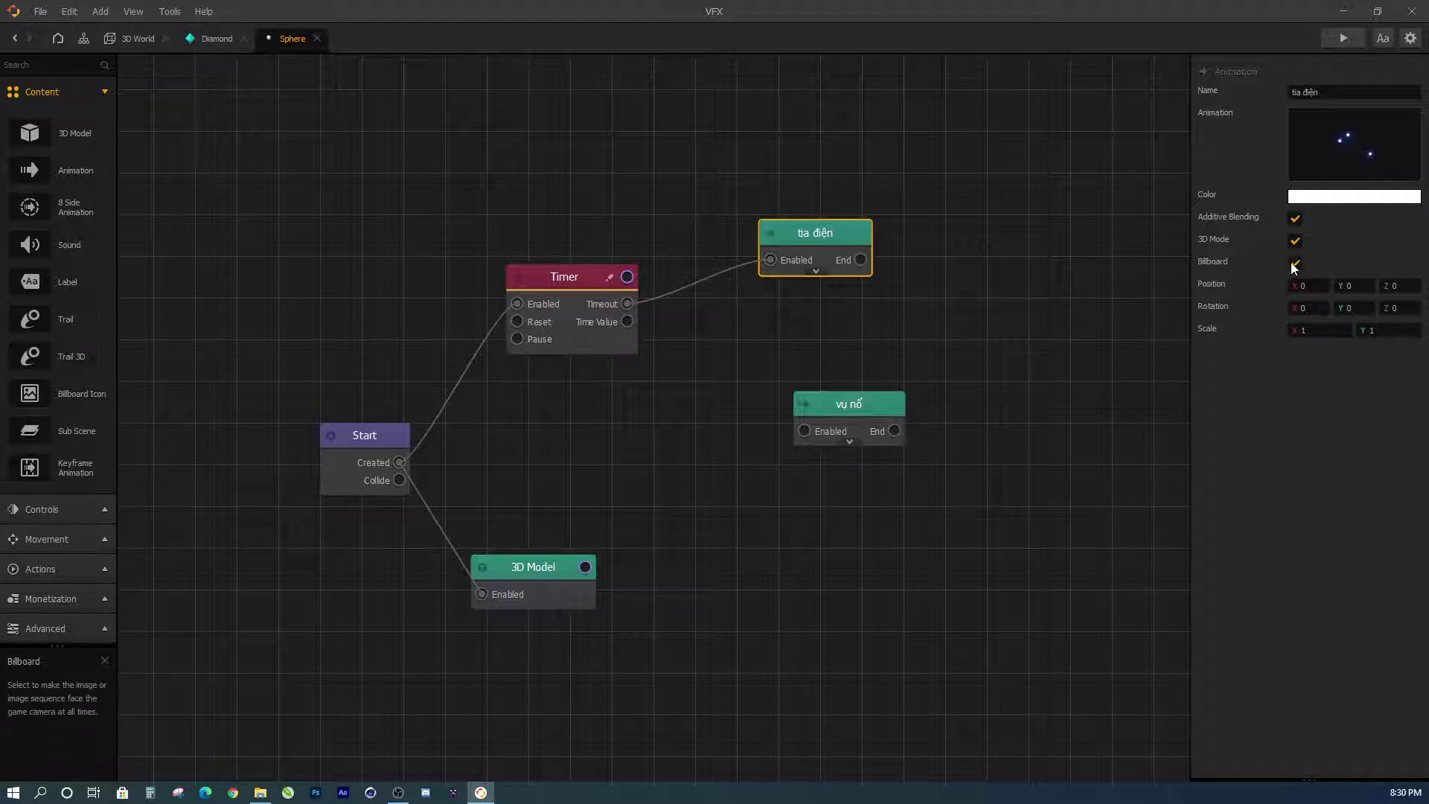
- Play the tia điện electricity animation and select the image's horizontal scale value
left_click(1390, 119)
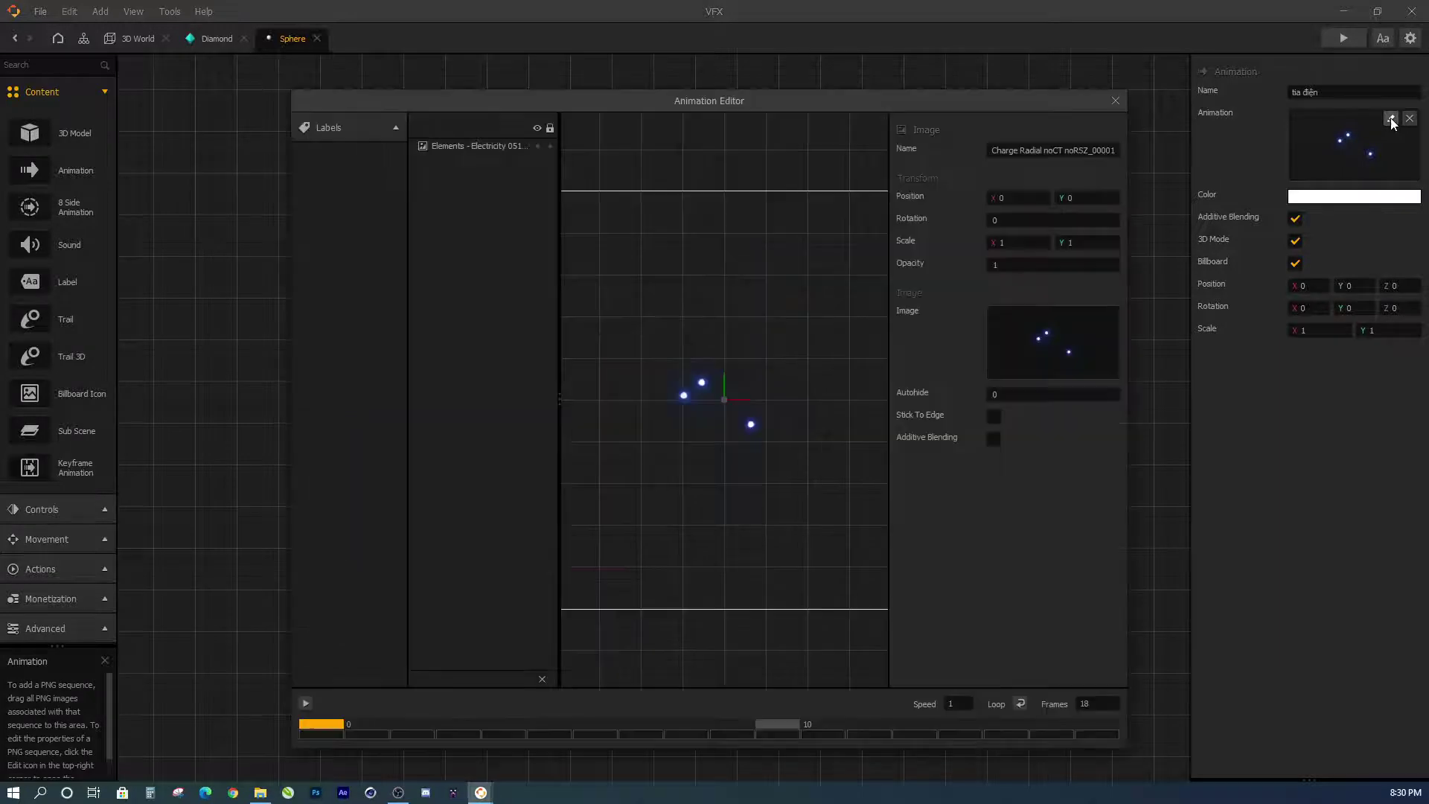
left_click_drag(743, 110, 737, 61)
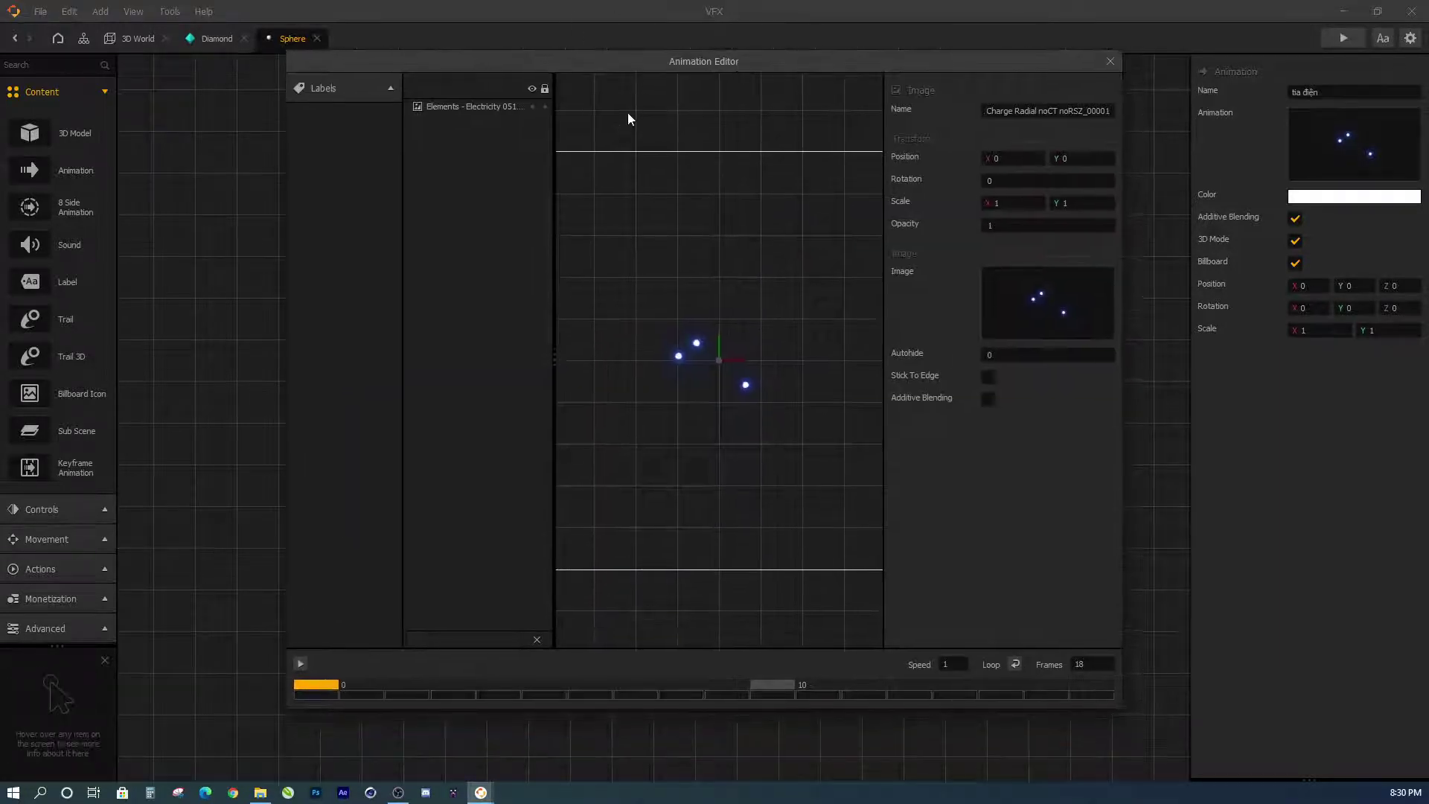
left_click(301, 663)
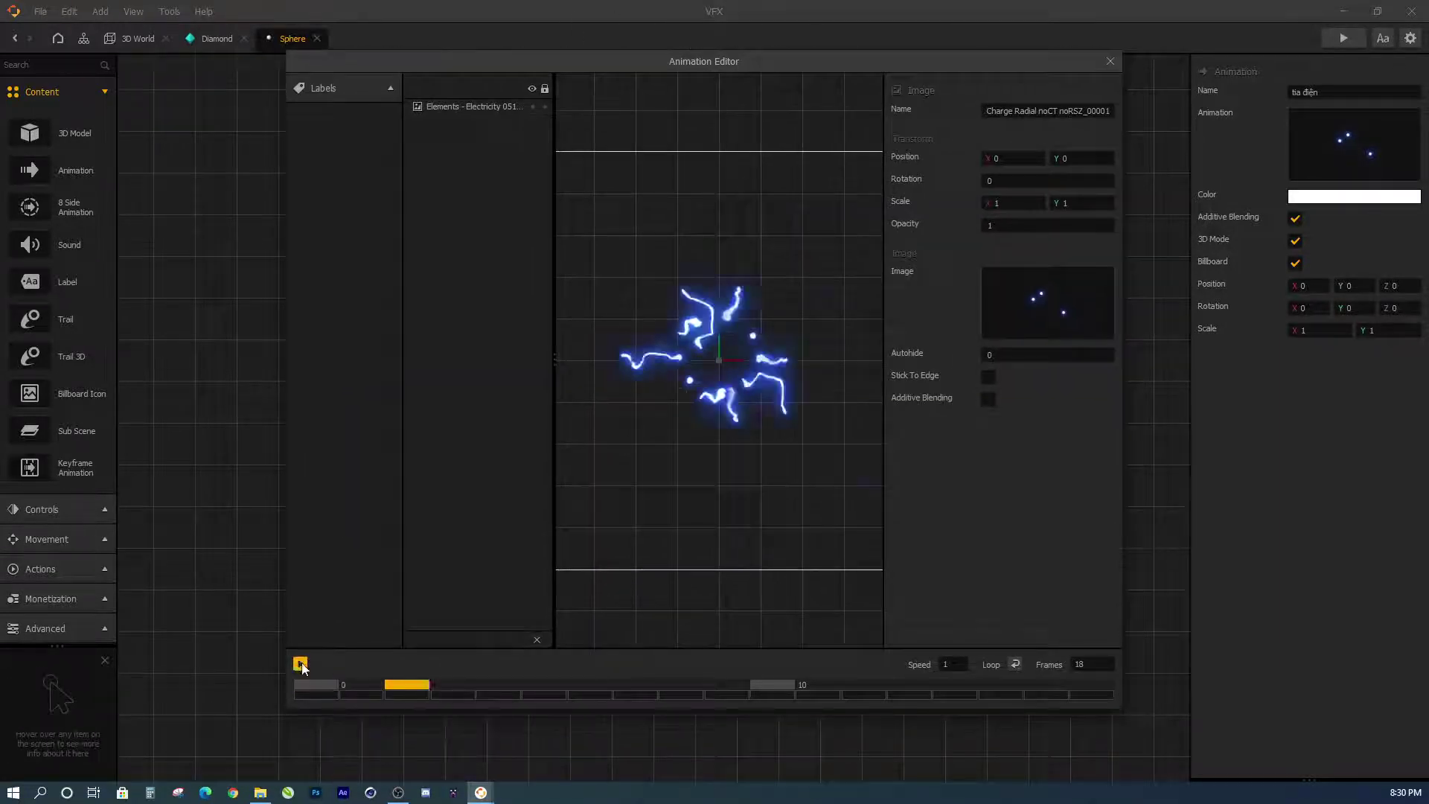
left_click(716, 431)
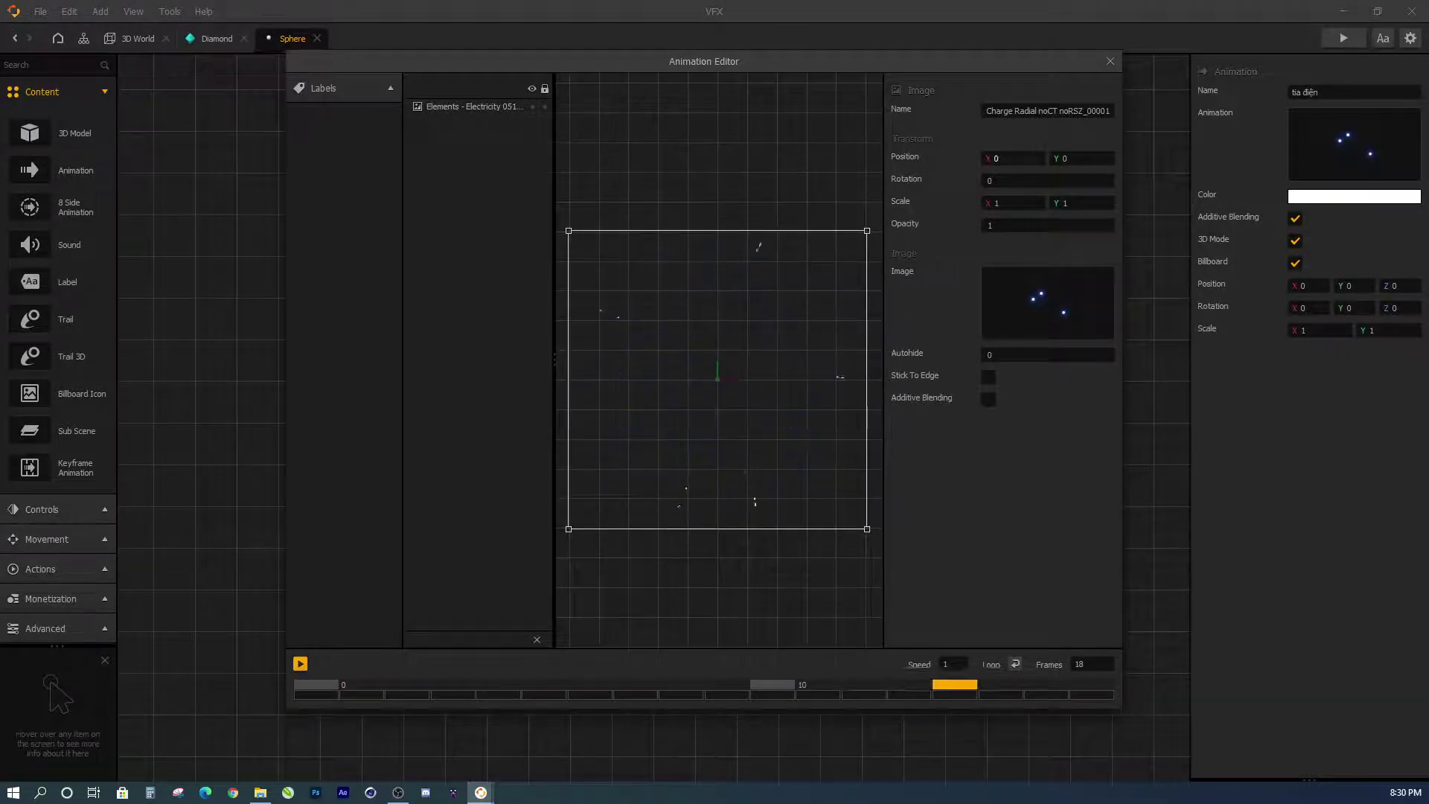
left_click(1012, 159)
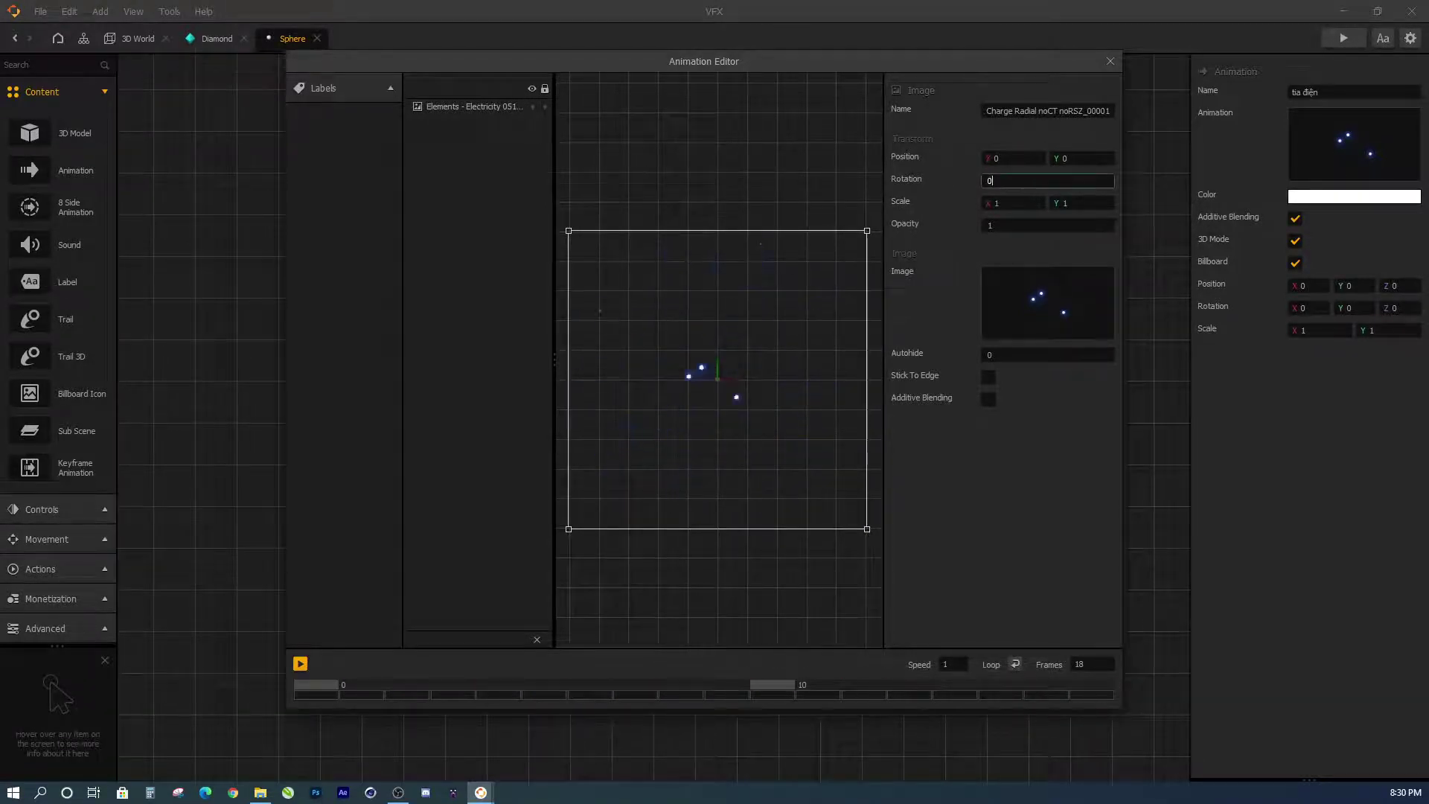
left_click(1013, 203)
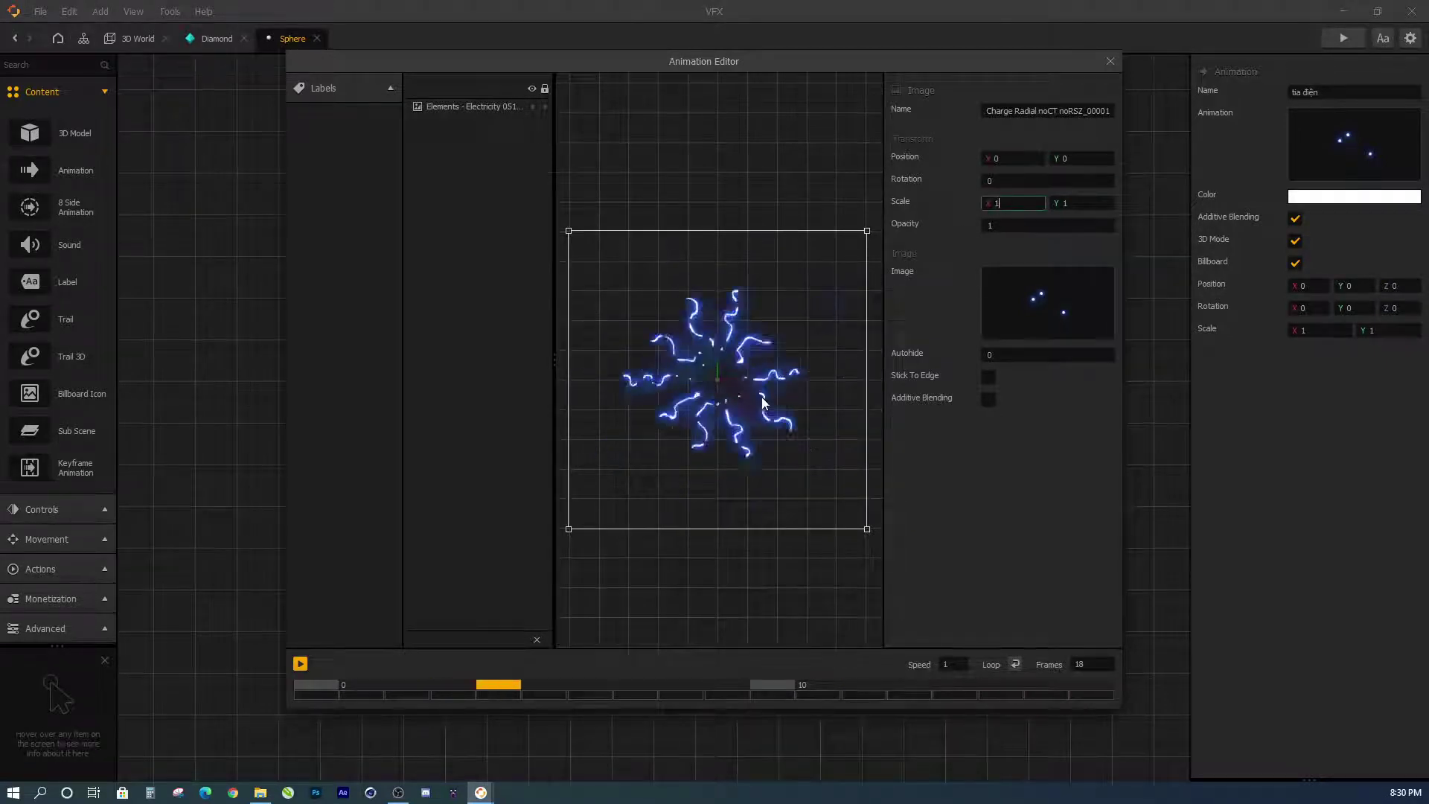
left_click(301, 664)
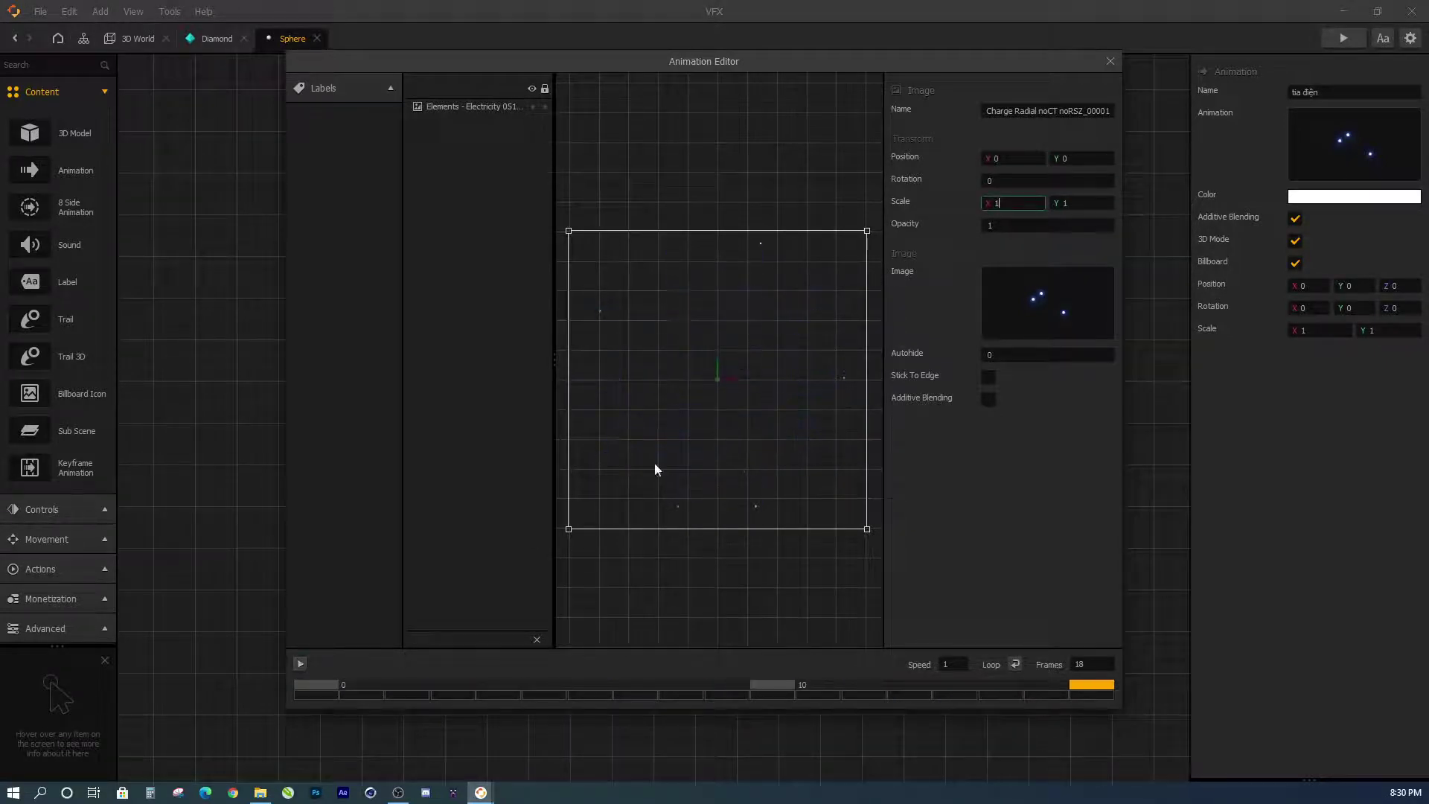
double_click(996, 202)
- Adjust the animation's frame count and the image's horizontal and vertical scale, then replay it
left_click(1091, 664)
left_click(998, 204)
key("Tab")
key("Tab")
left_click(300, 663)
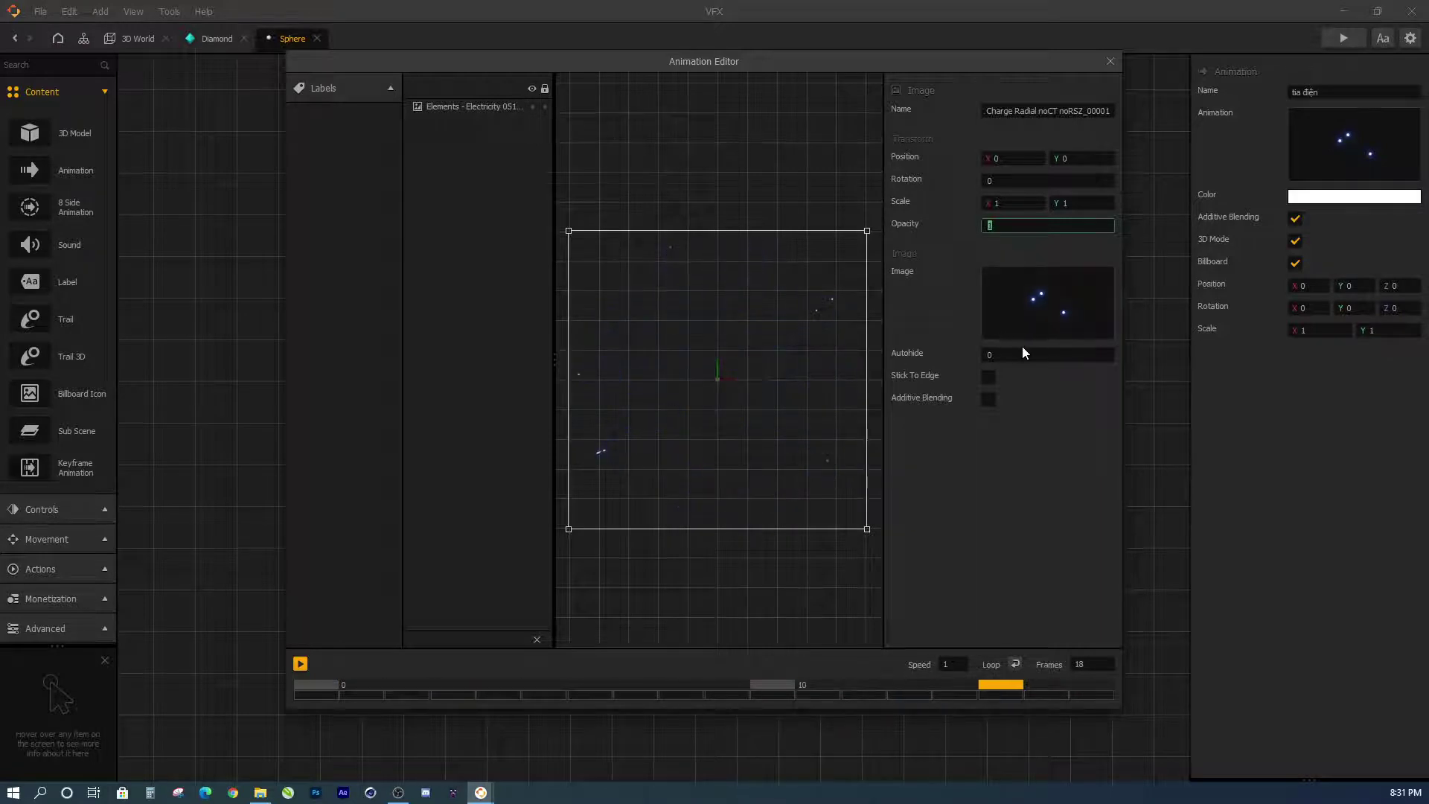
left_click(300, 663)
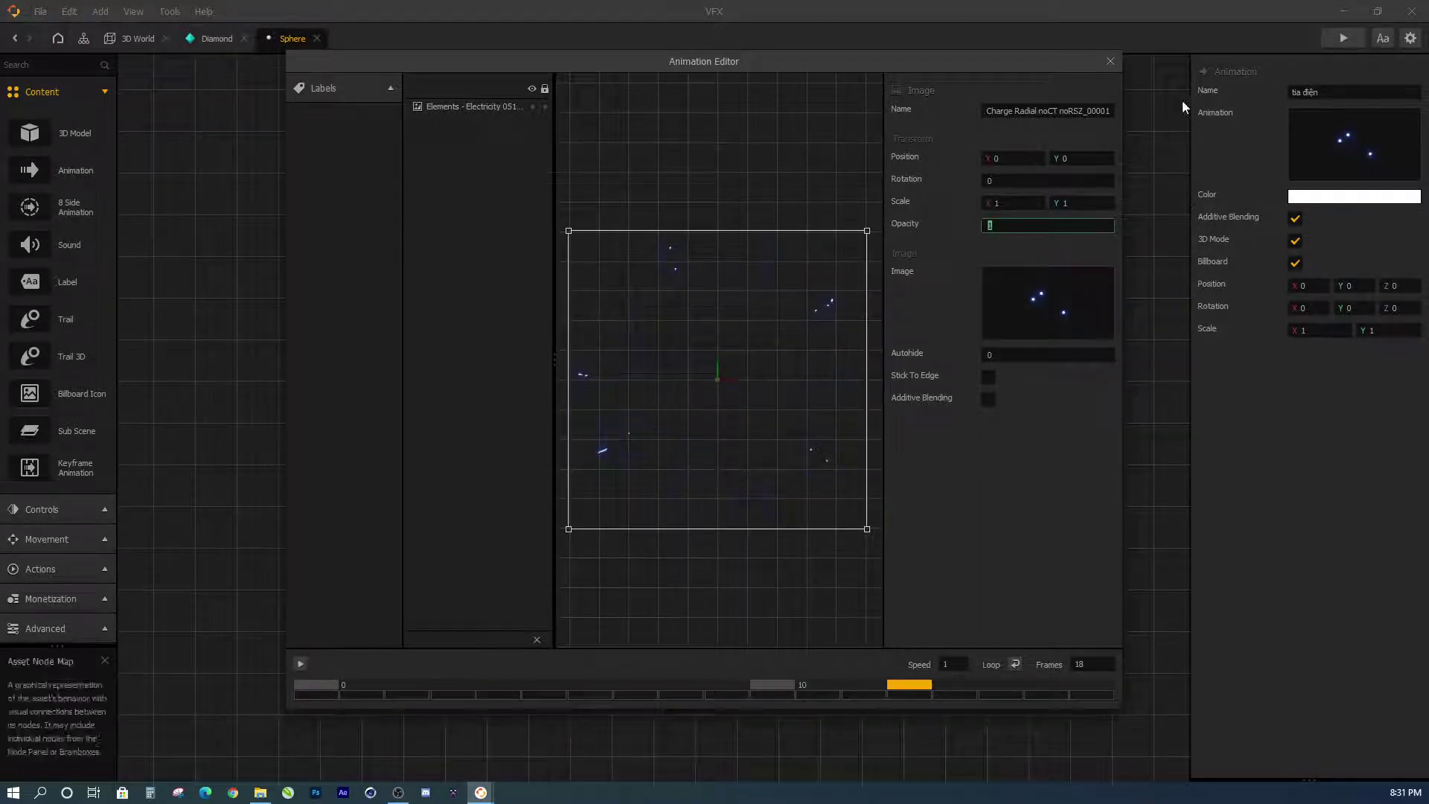
- Close the Animation Editor, return to the zoomed-out 3D World scene and launch a game preview
left_click(1110, 61)
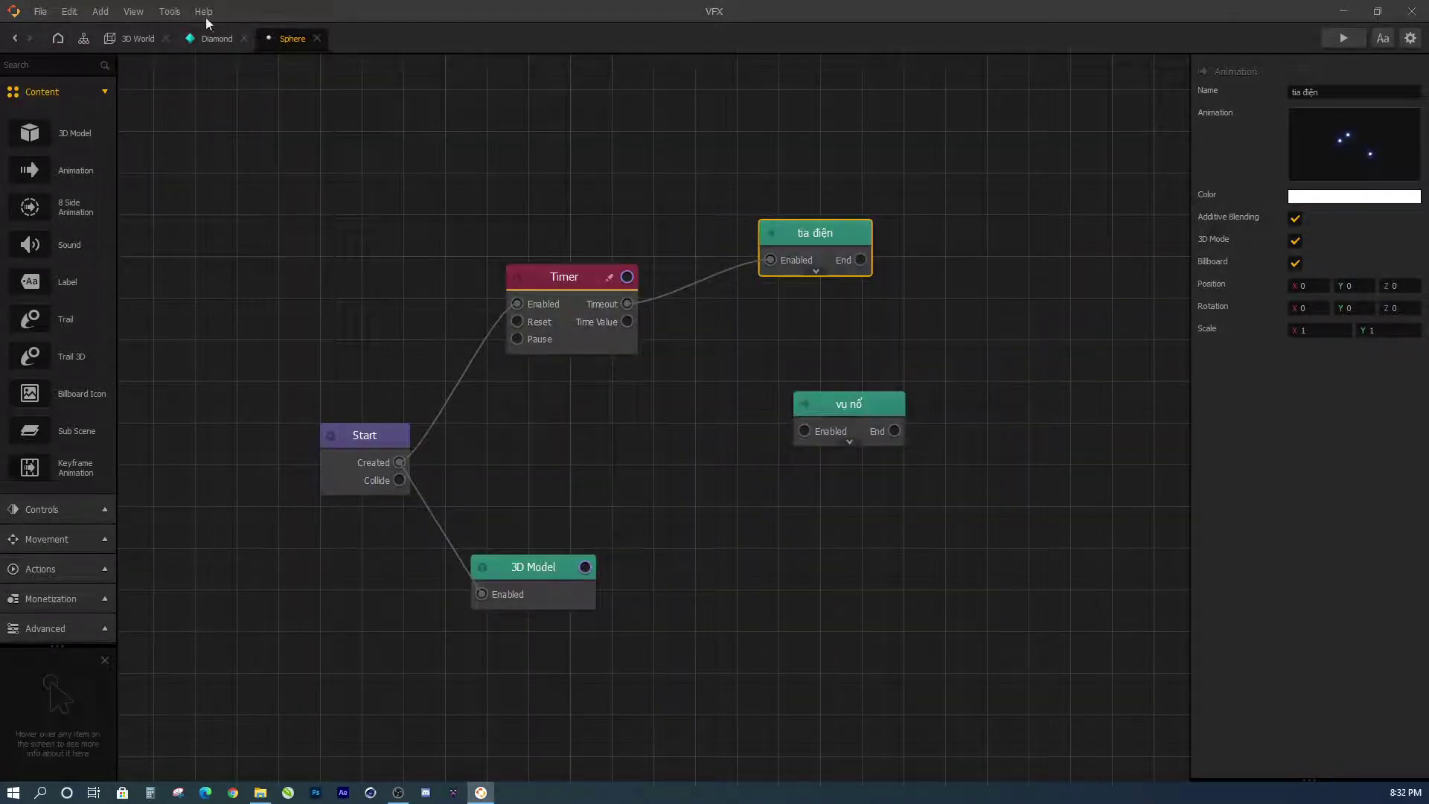
left_click(163, 42)
scroll(669, 350, "down", 5)
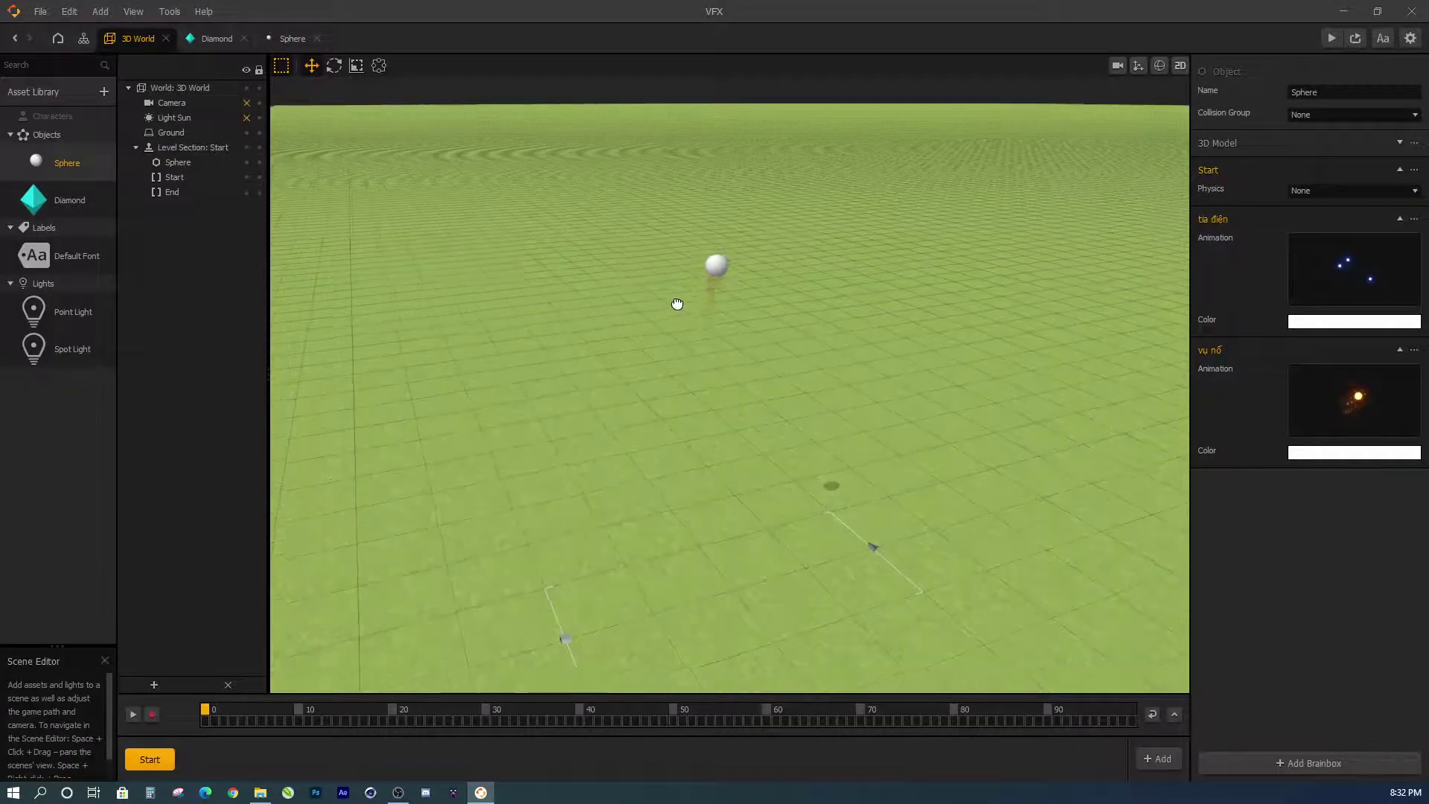
left_click(1331, 38)
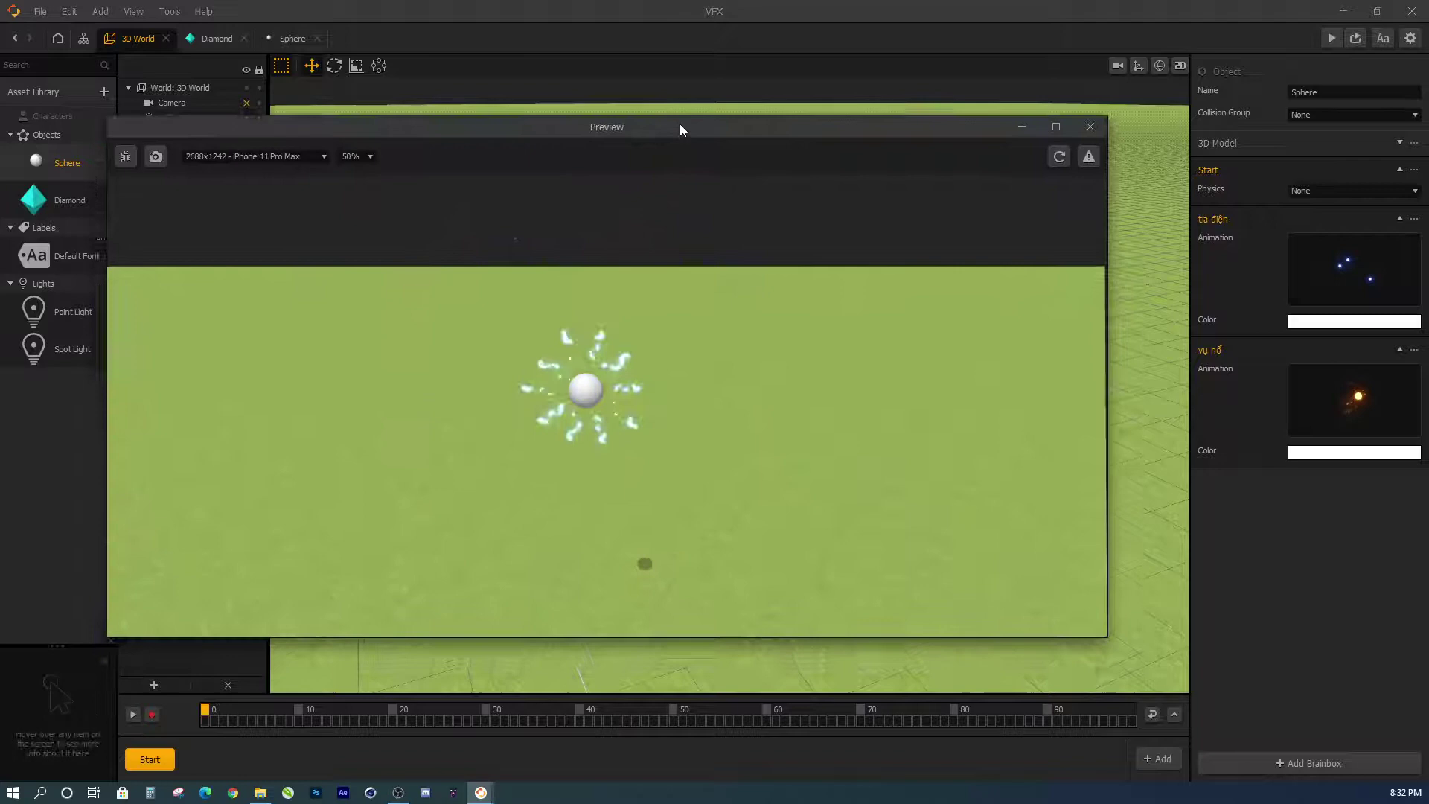
- Close the preview and nudge the vụ nổ node in the Sphere's node graph
left_click_drag(662, 146, 680, 117)
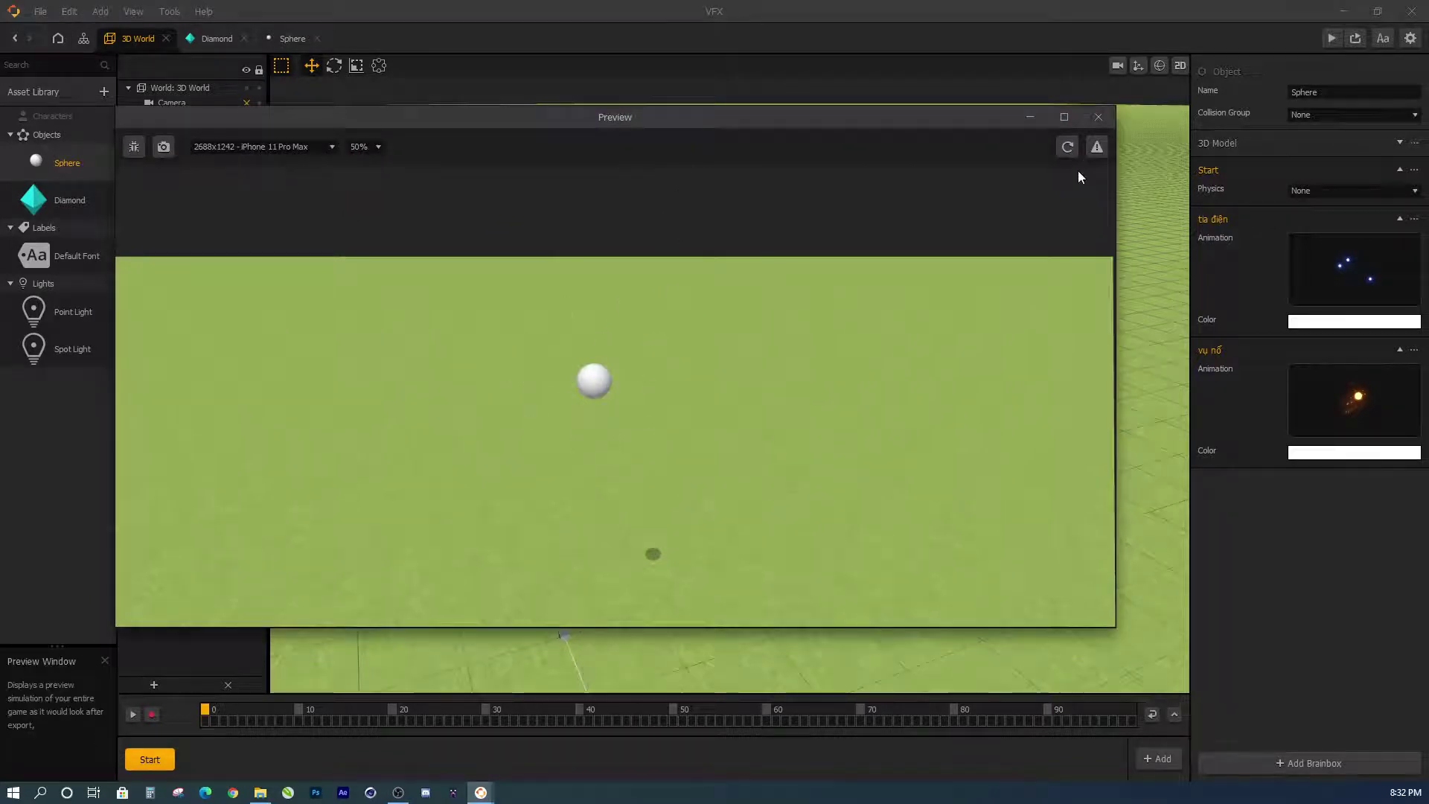
key("Escape")
left_click(279, 38)
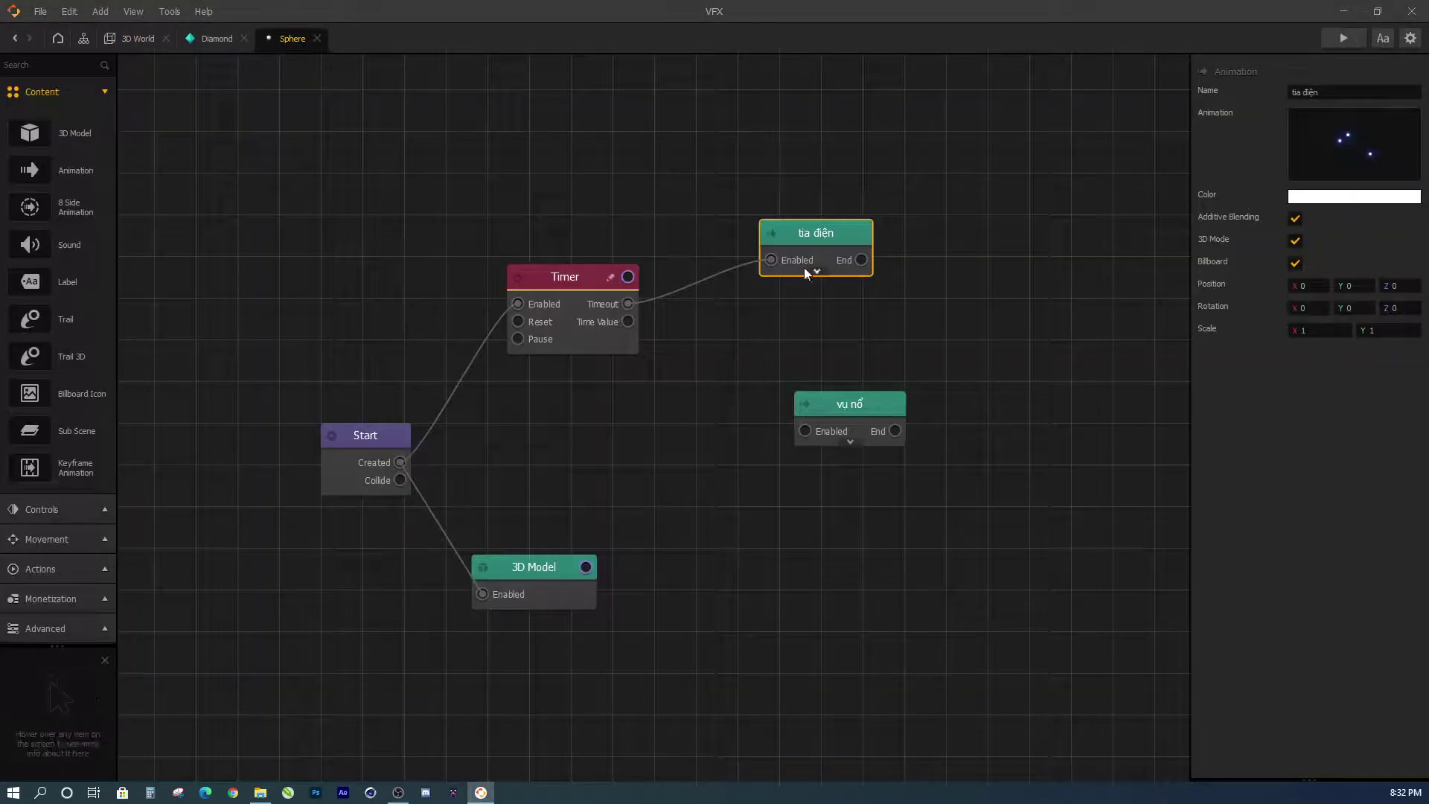
mouse_move(835, 410)
left_mouse_down()
mouse_move(834, 390)
mouse_move(824, 409)
left_mouse_up()
left_click(812, 233)
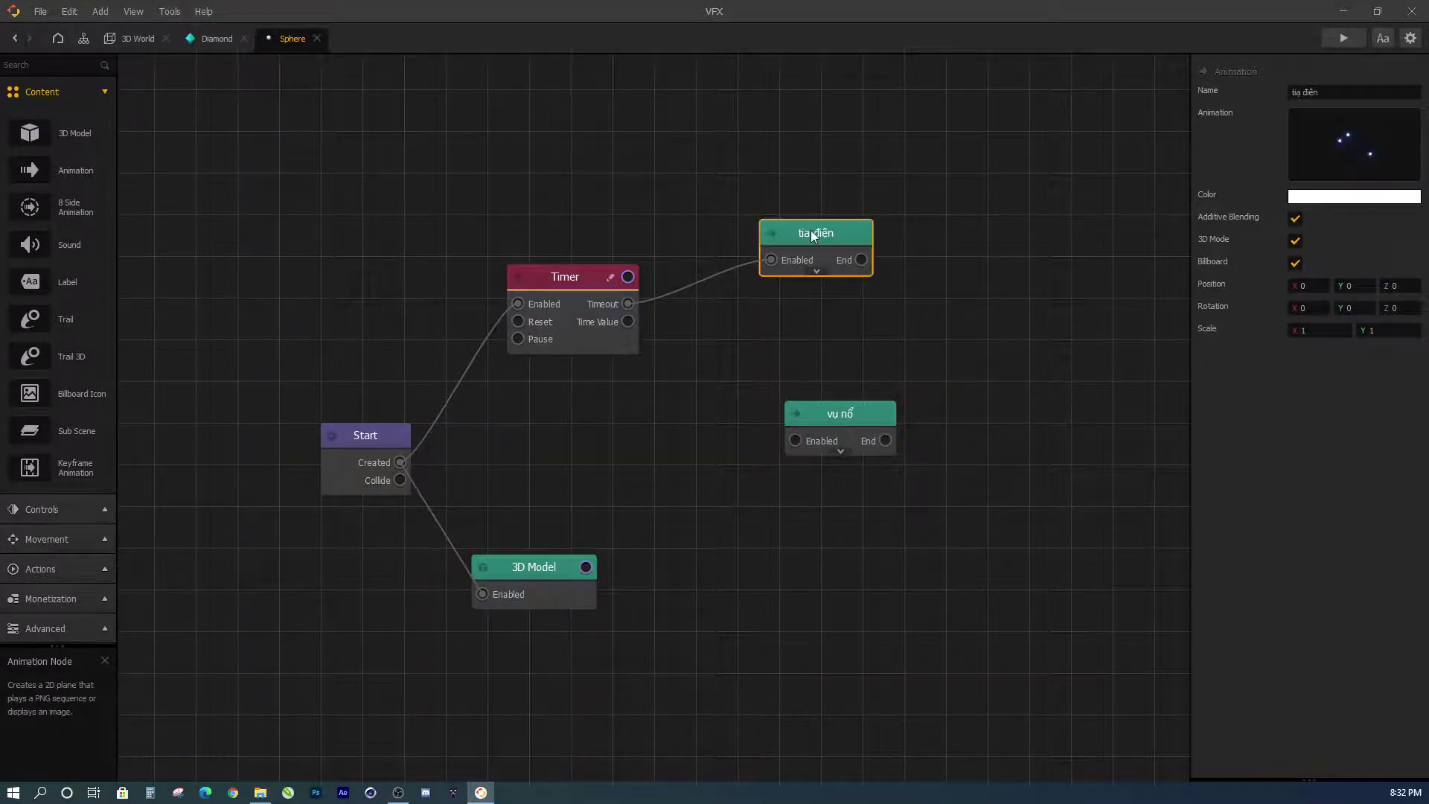
left_click(565, 278)
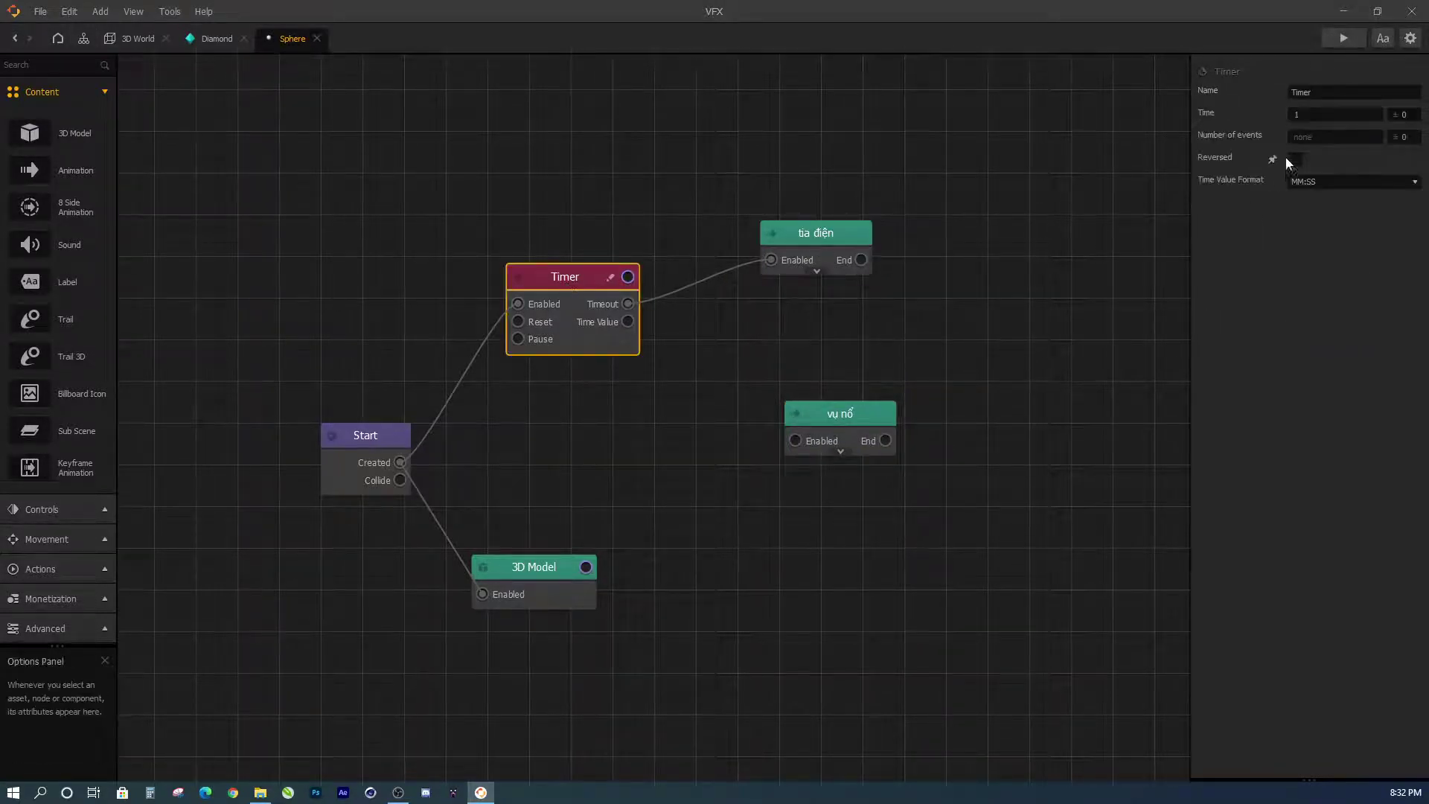
left_click(823, 252)
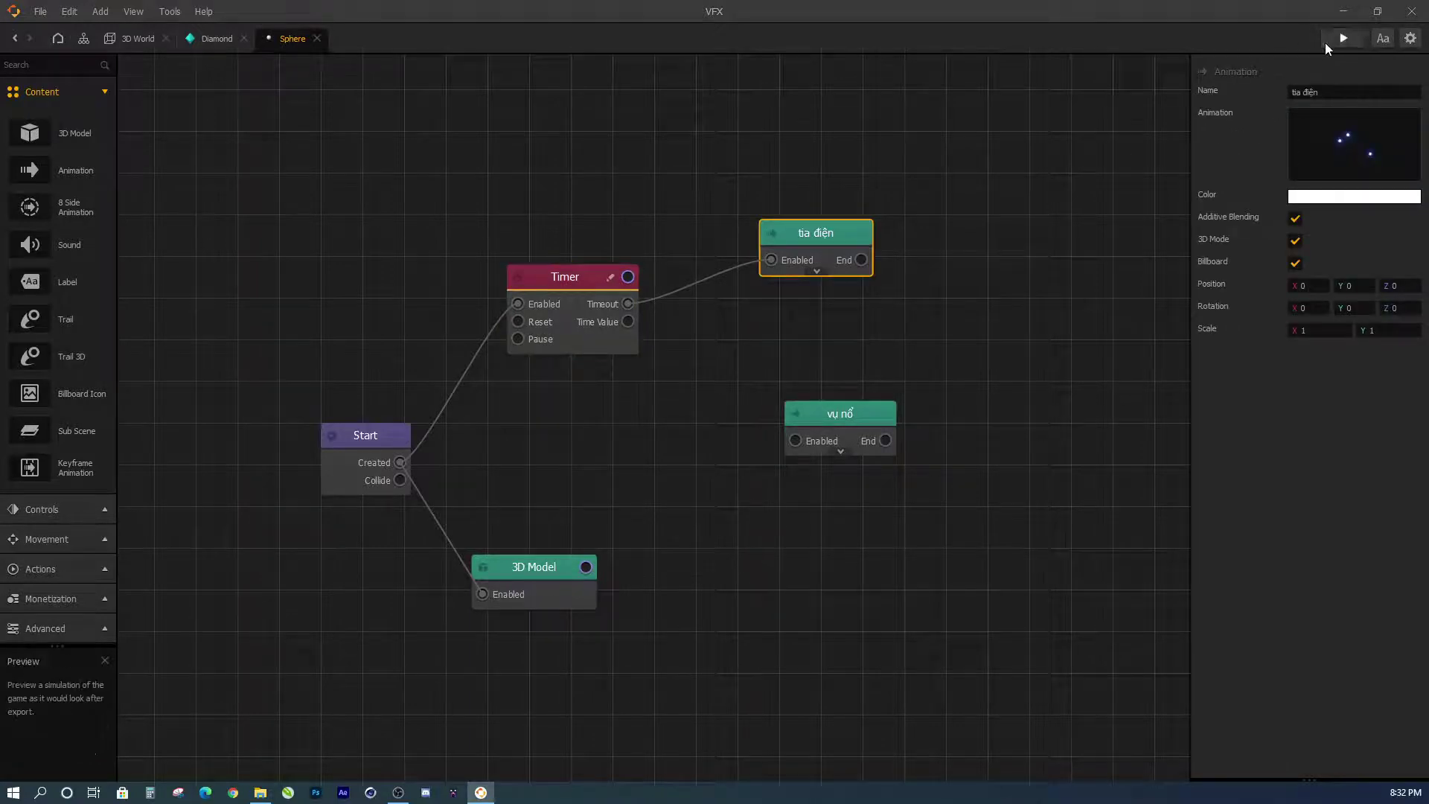
- Run a game preview and reload it to replay the spark effects
left_click(1343, 38)
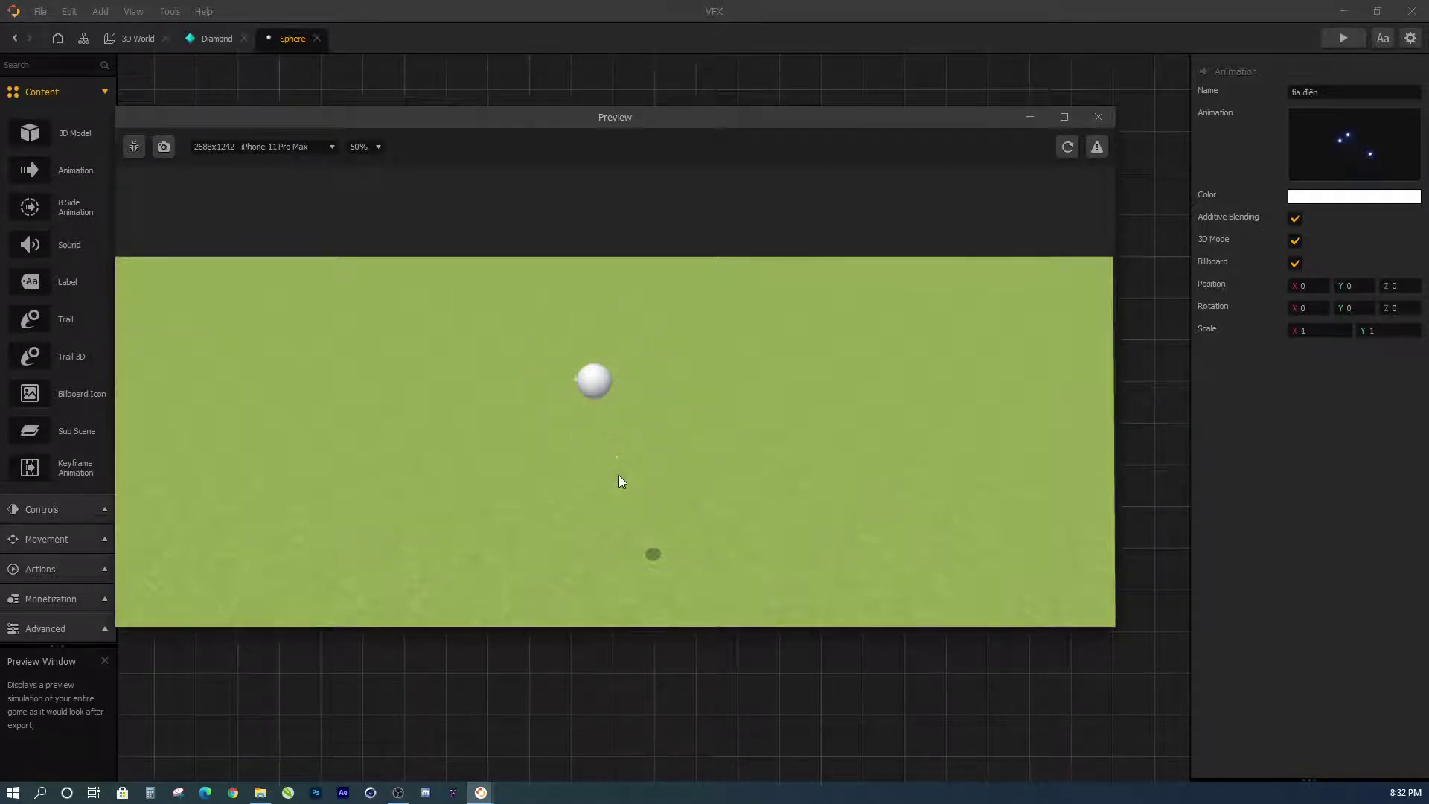
left_click(1068, 147)
left_click_drag(897, 118, 835, 310)
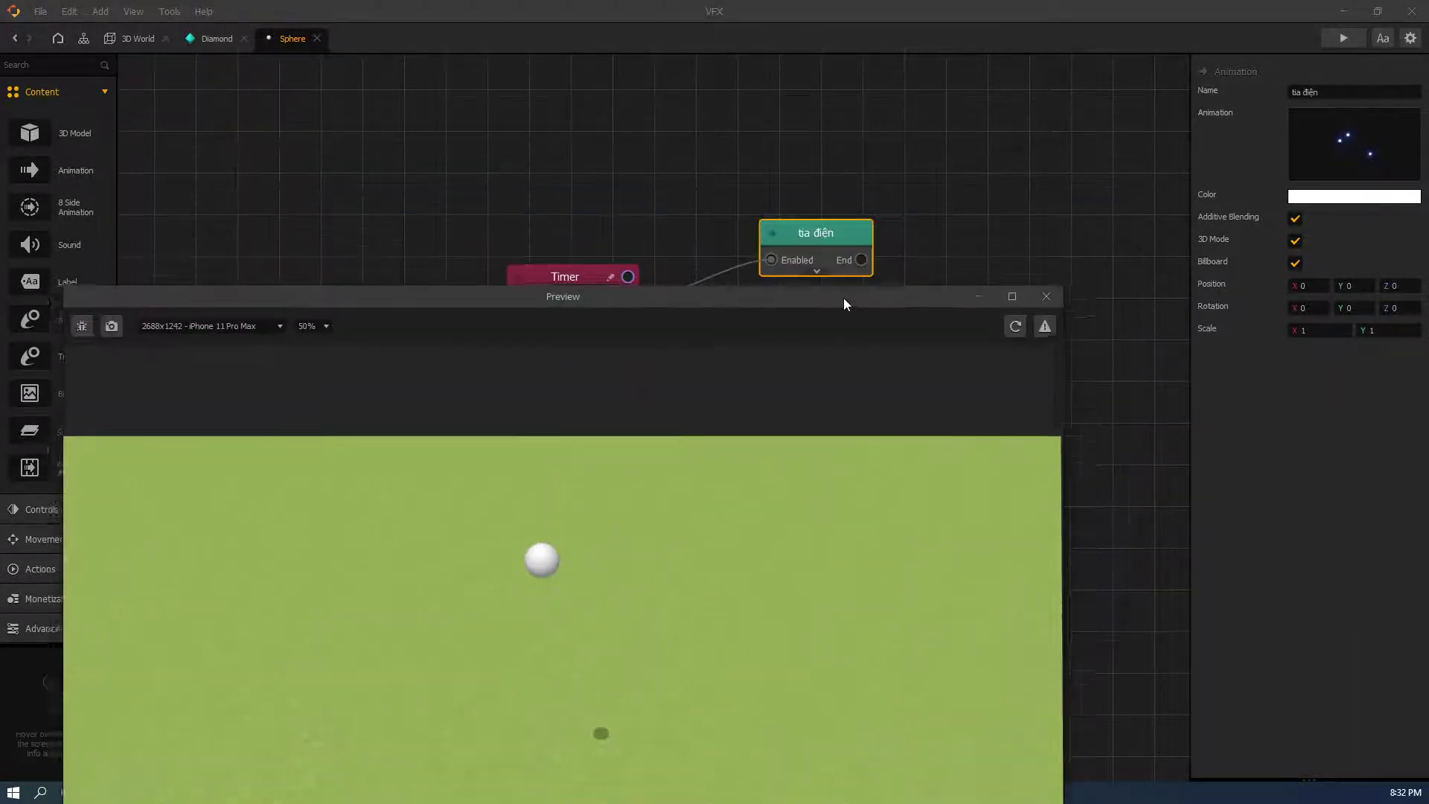
- Set the tia điện electricity image's Scale X and Y to 2 and reload the preview
left_click(1396, 123)
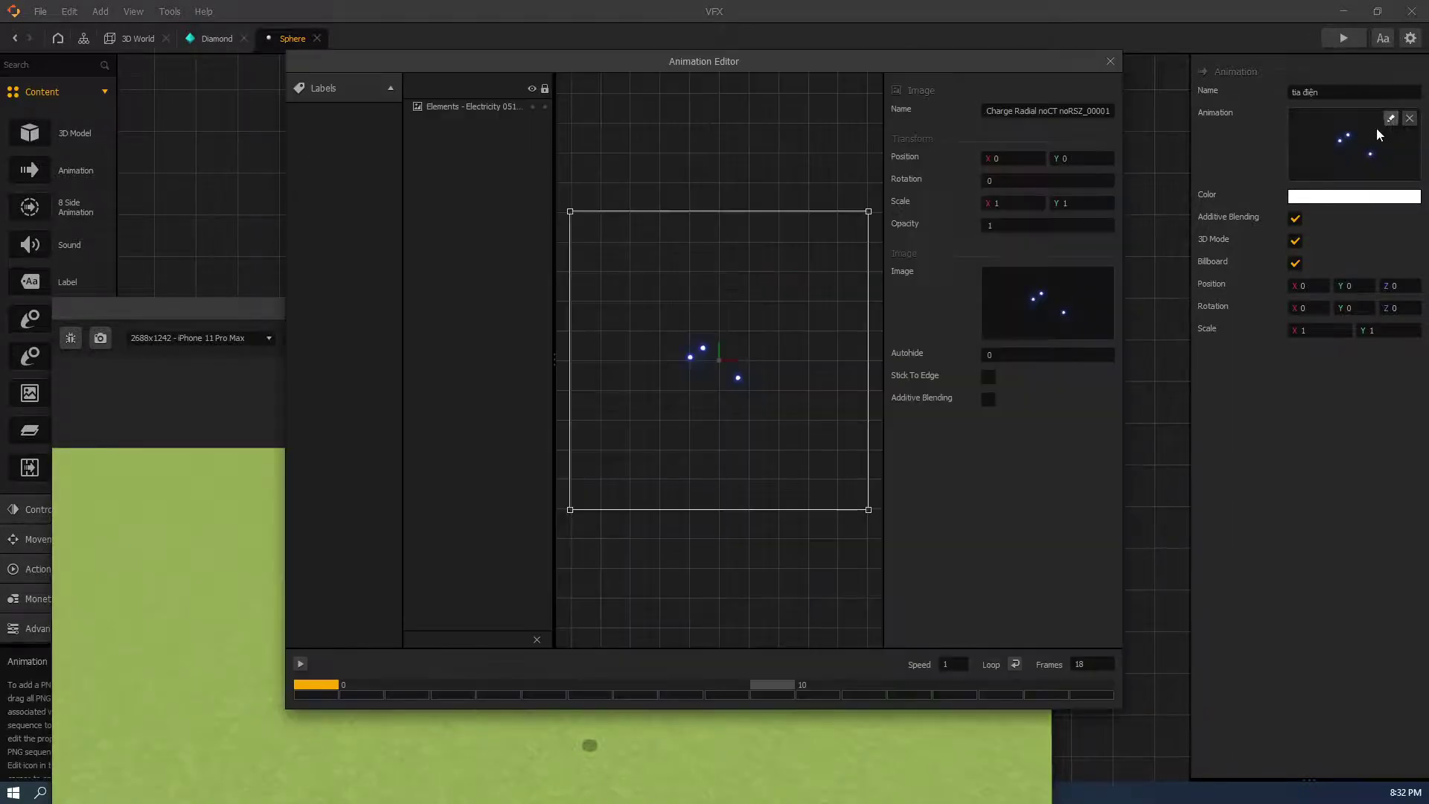
left_click(994, 203)
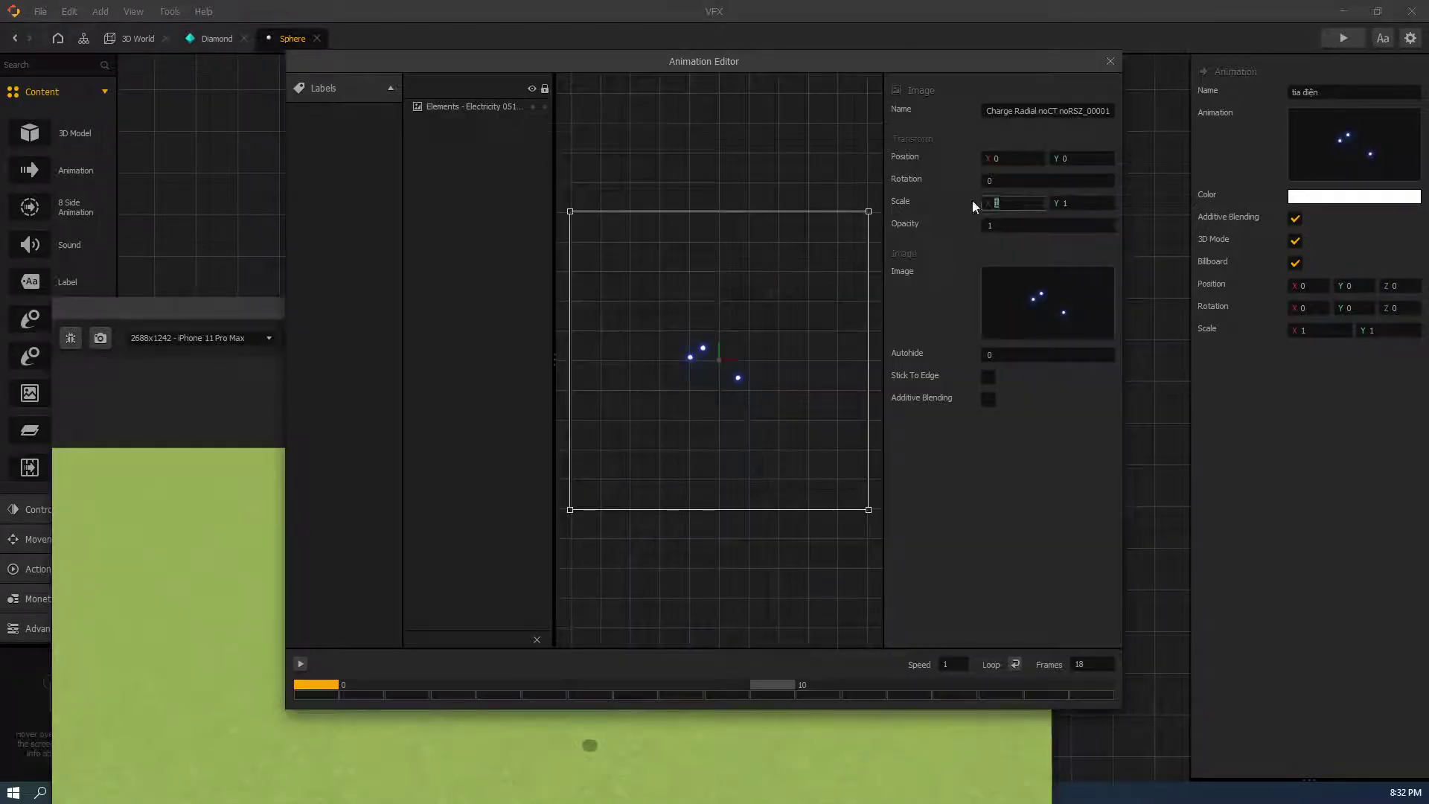
type("2")
key("Tab")
type("2")
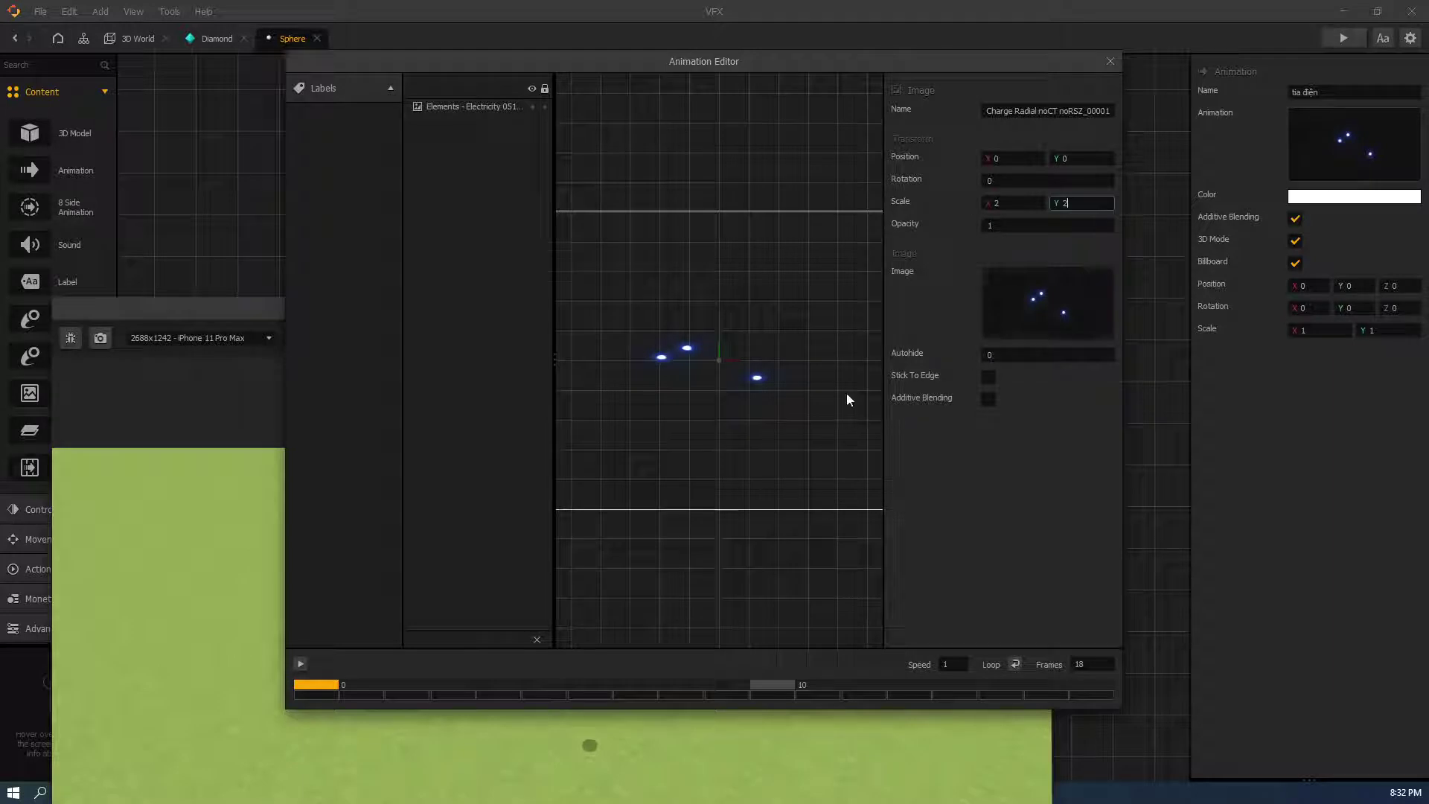
left_click(1110, 61)
left_click(1004, 338)
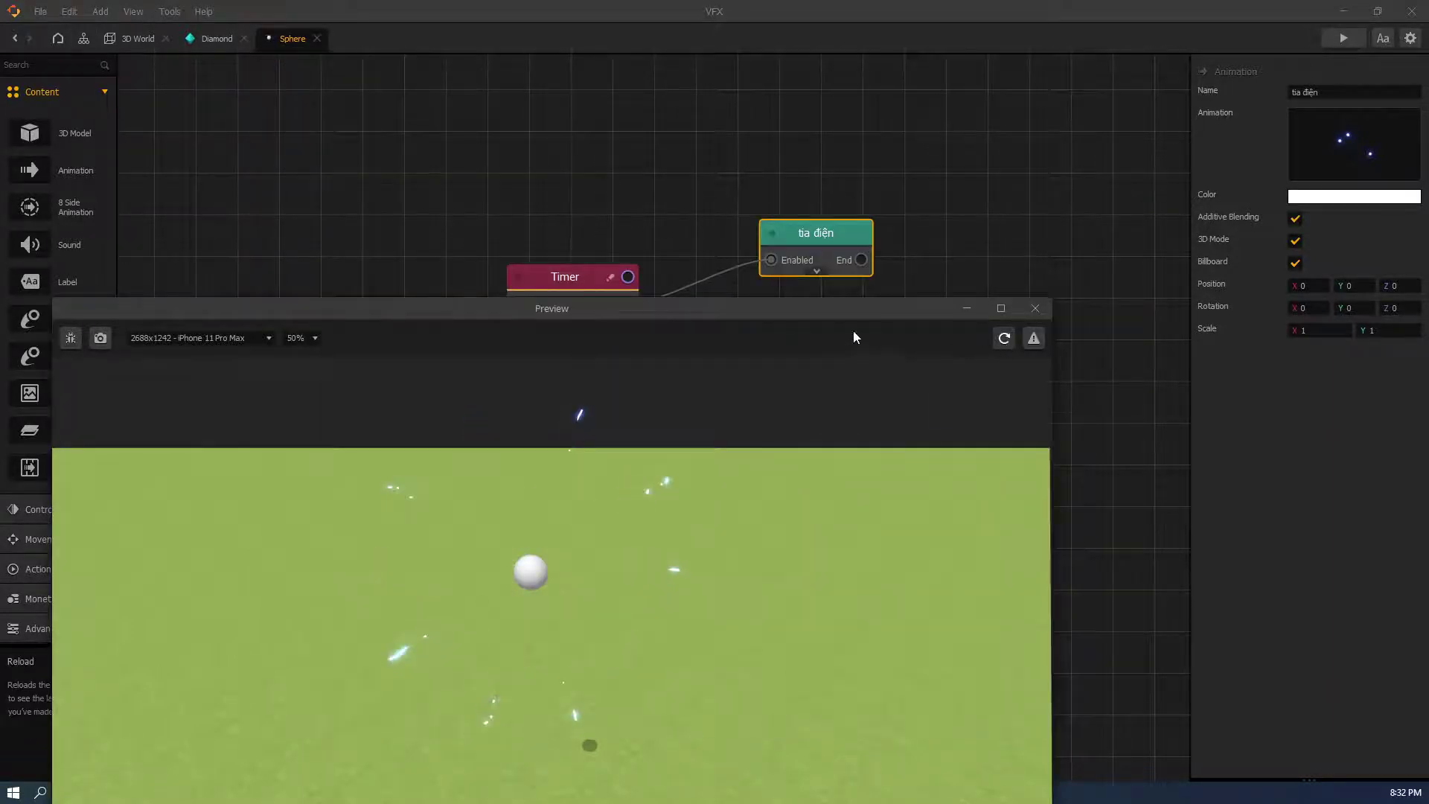
left_click_drag(835, 310, 855, 293)
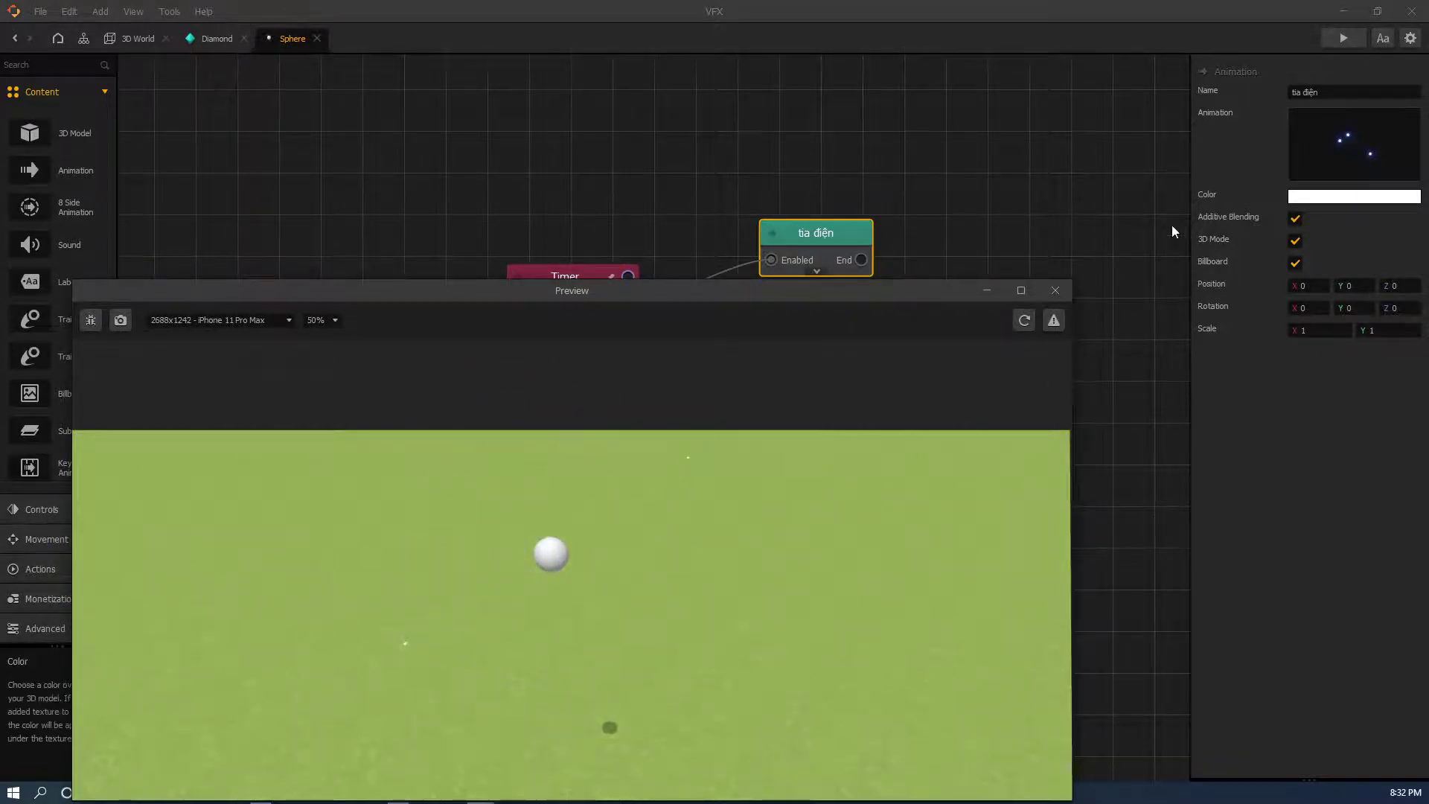
- Turn off Billboard for tia điện, reload the preview, and return to the 3D World scene
left_click(1295, 263)
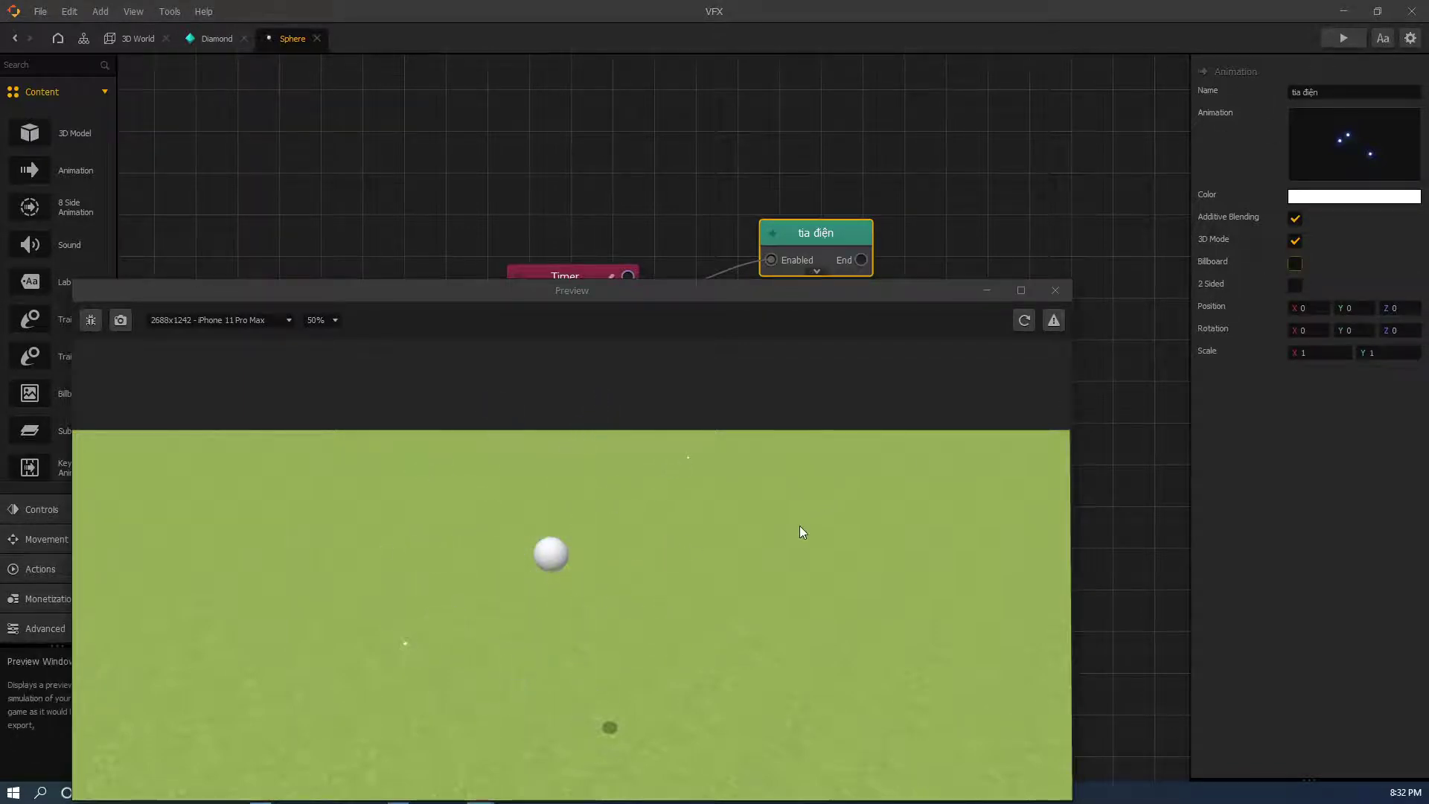
left_click(1022, 328)
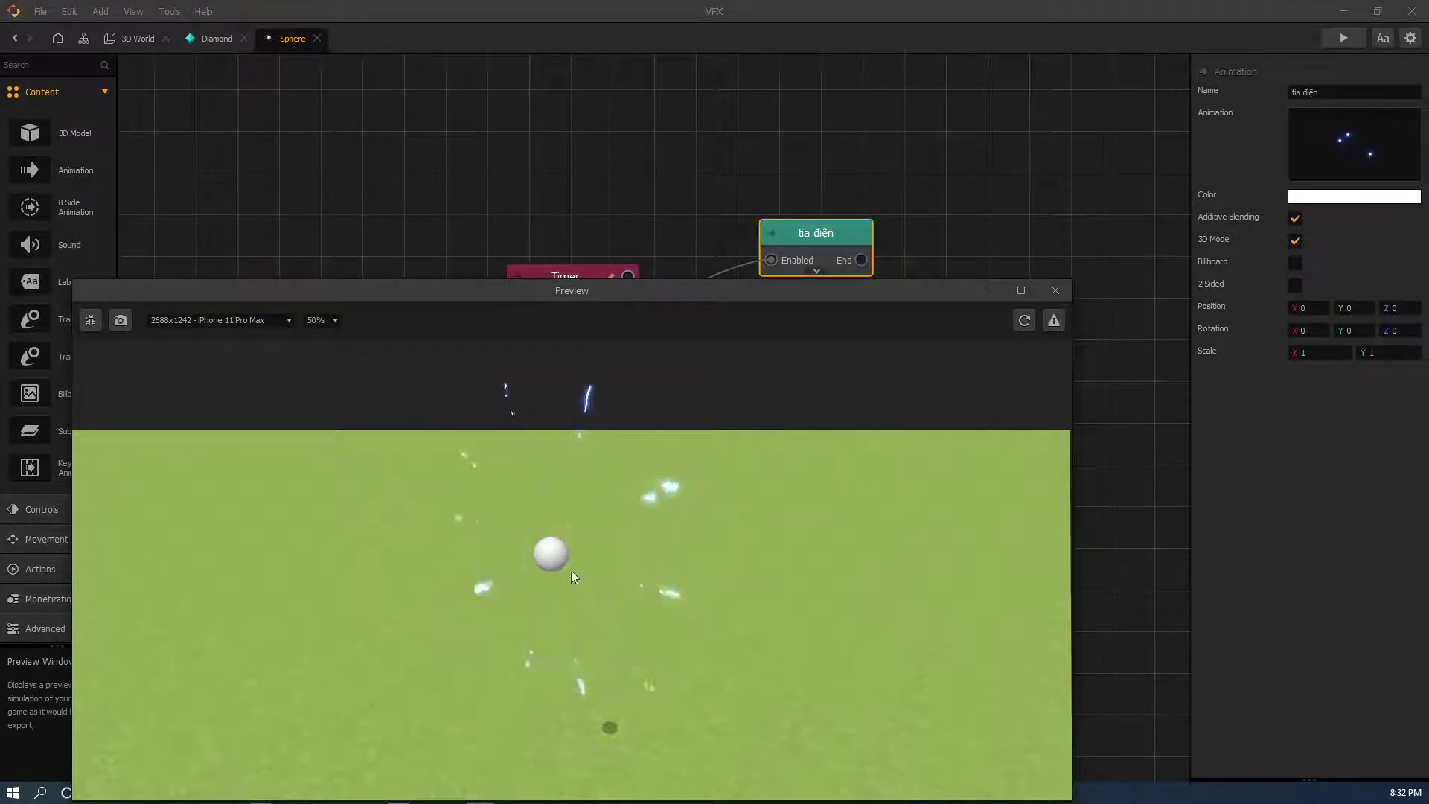
left_click(133, 39)
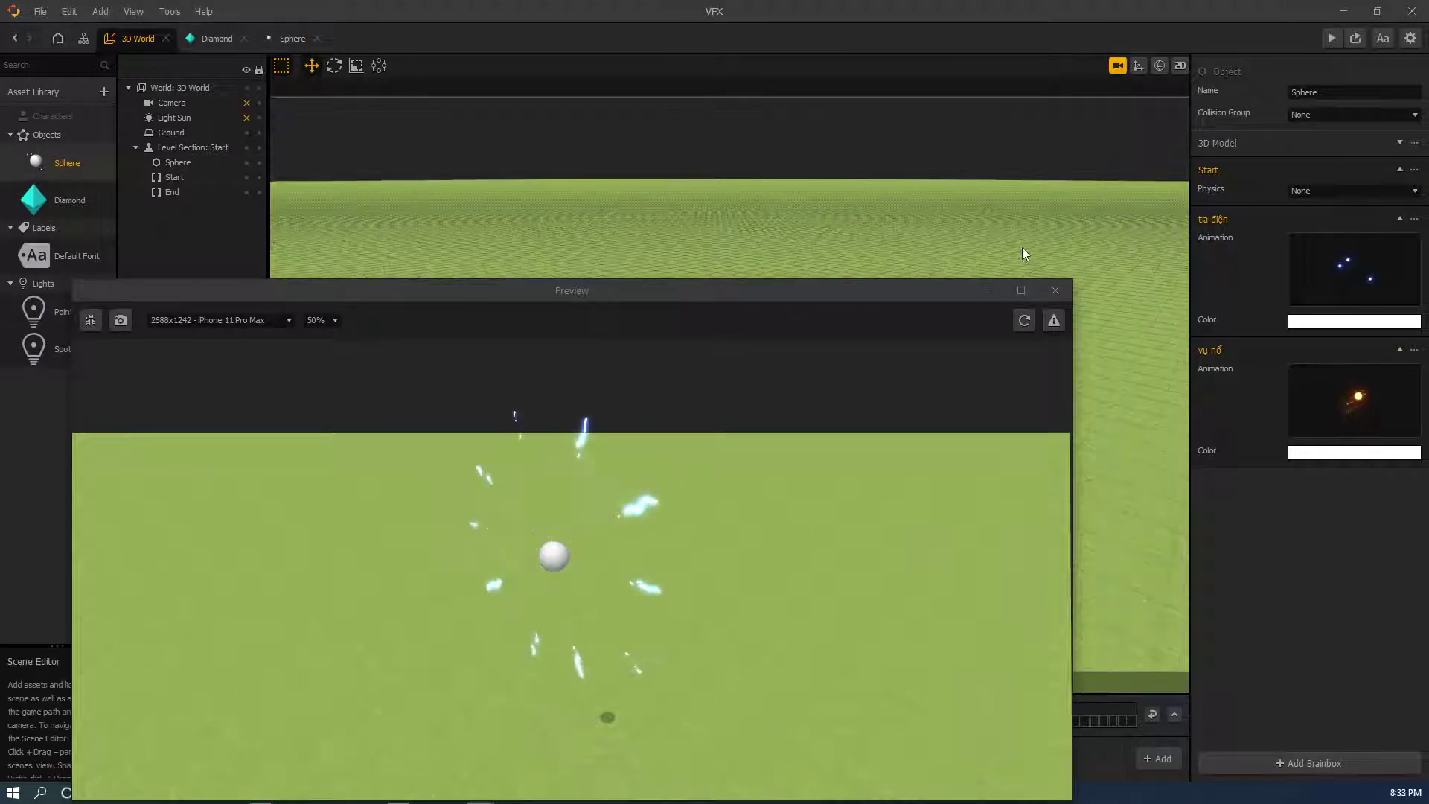
- Pan the 3D World camera to reframe the Sphere and its sparks in the preview
left_click_drag(998, 245, 973, 250)
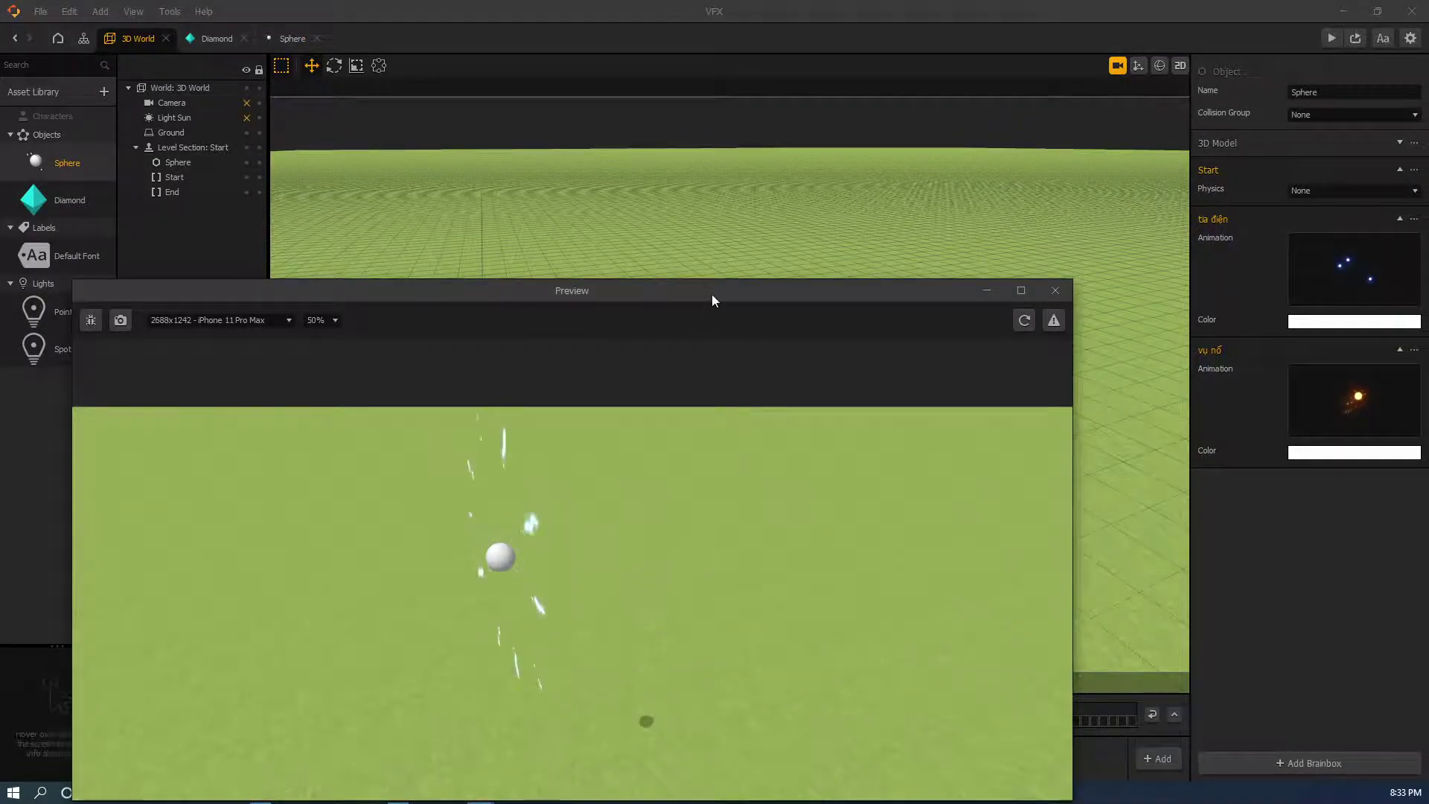
left_click_drag(712, 294, 734, 268)
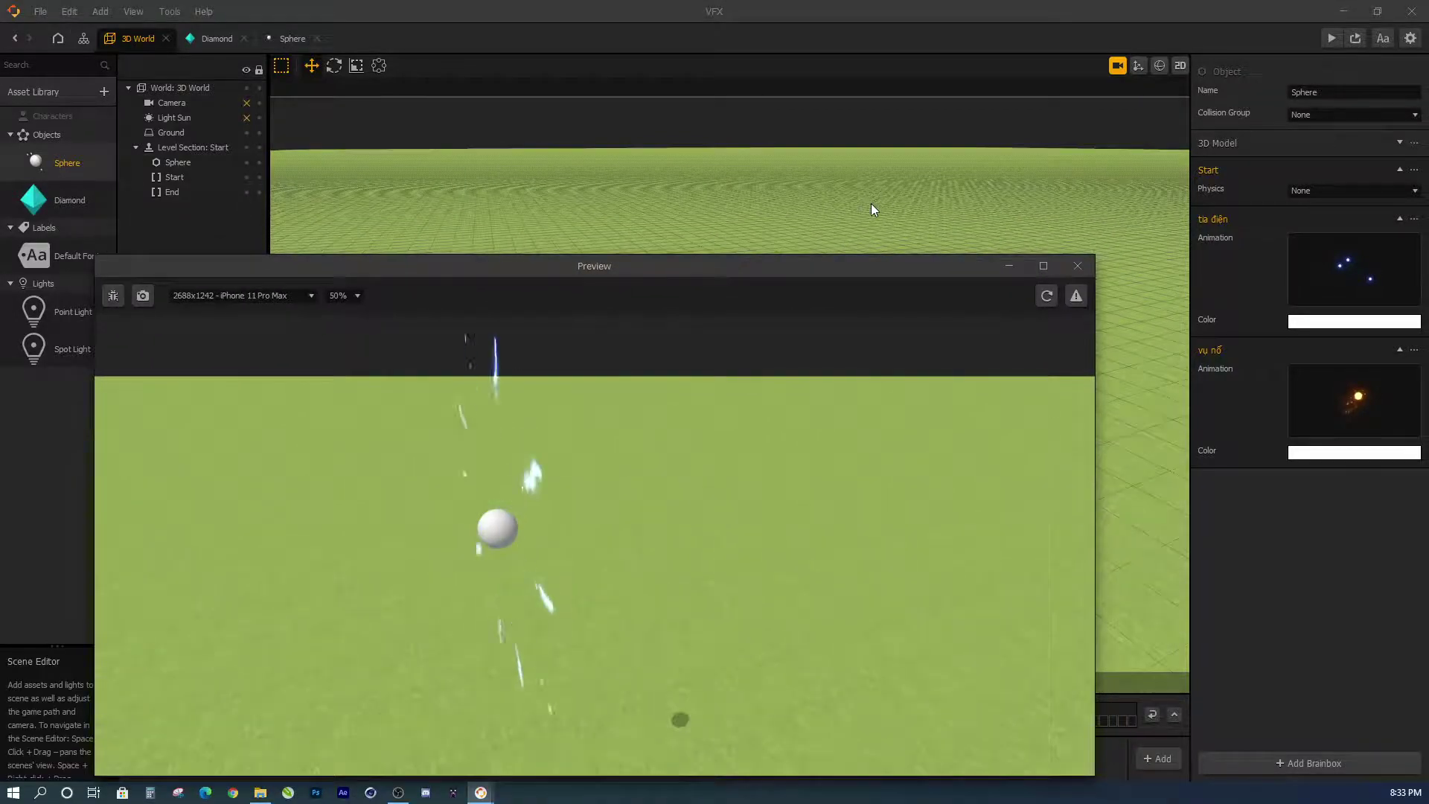
left_click_drag(871, 203, 884, 202)
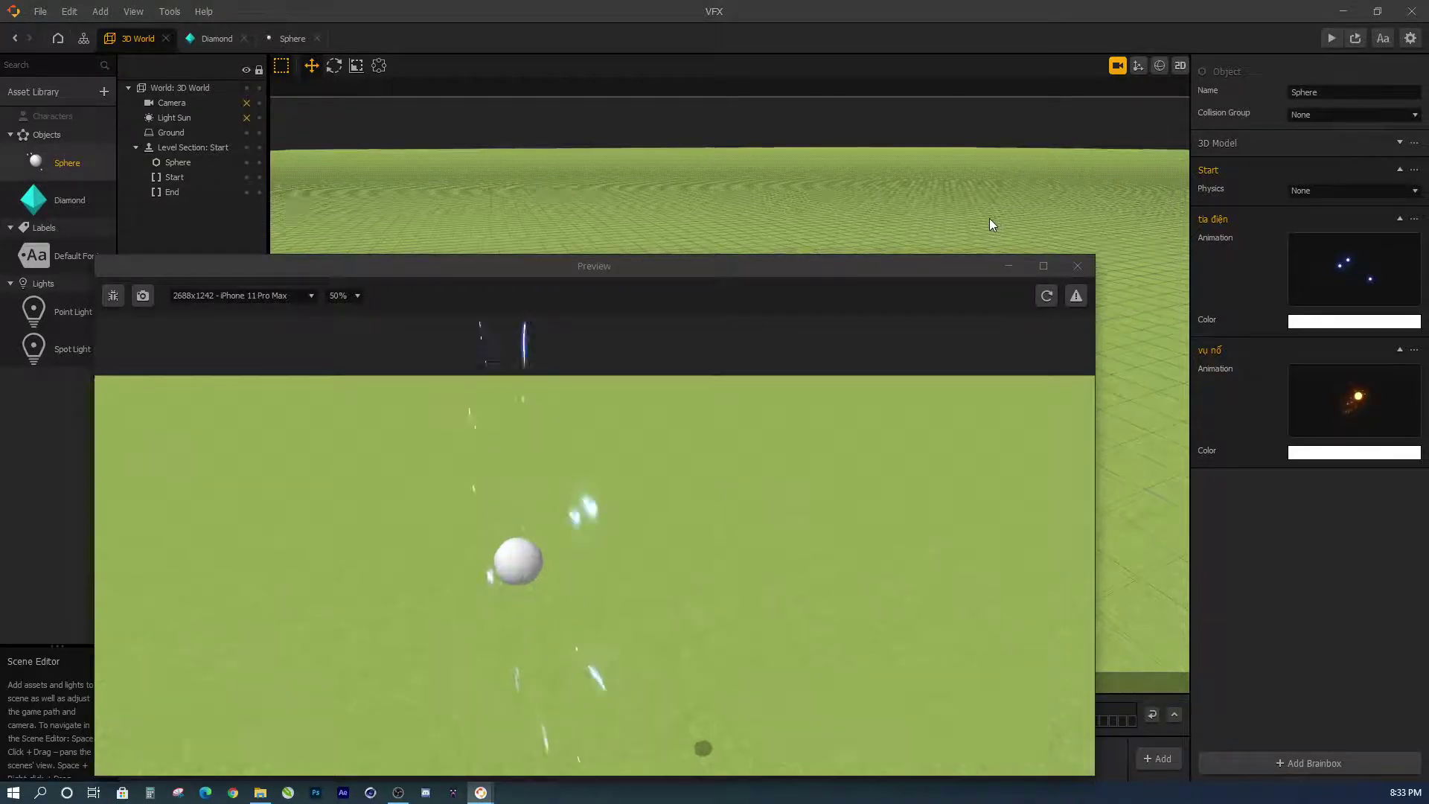
left_click_drag(990, 223, 979, 231)
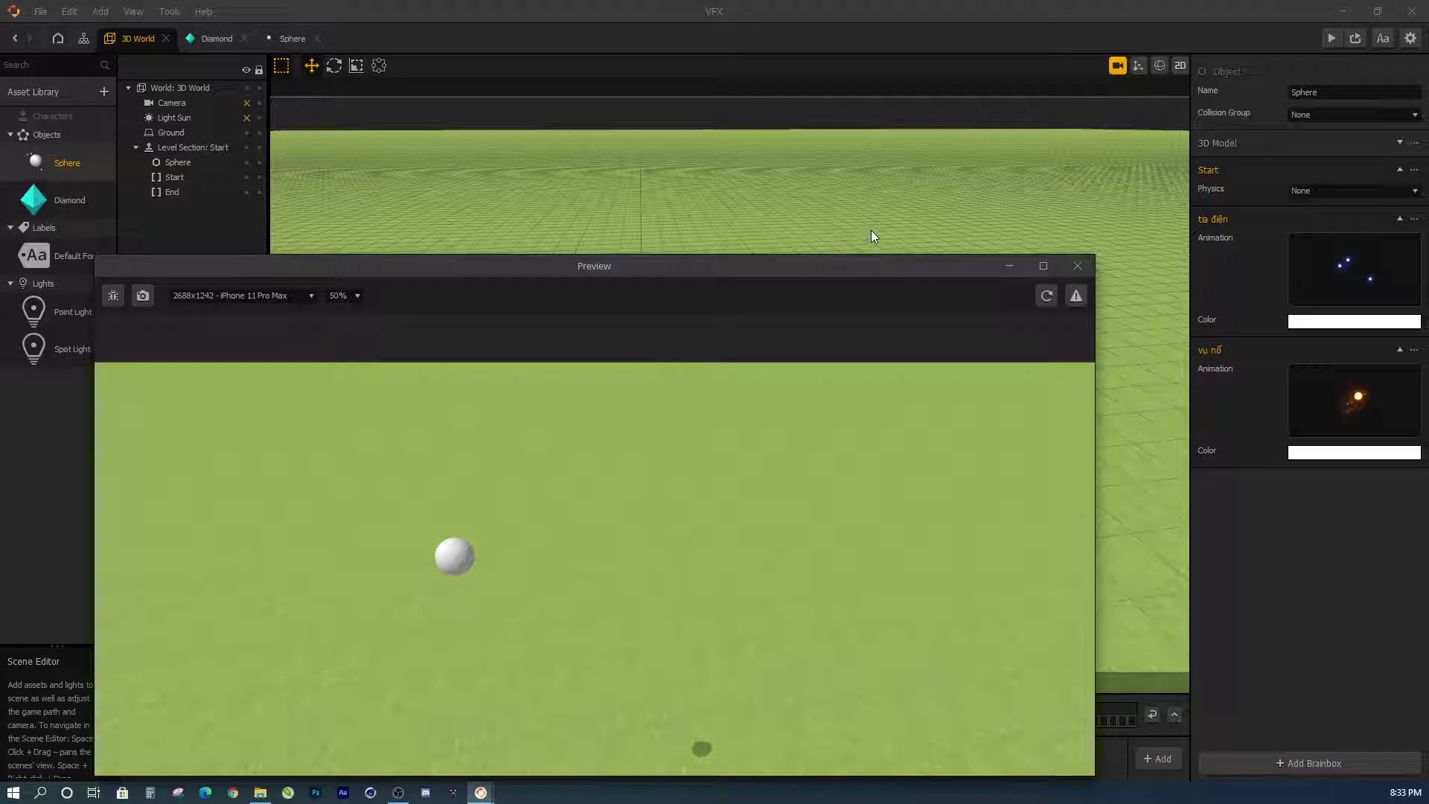
left_click_drag(876, 231, 894, 231)
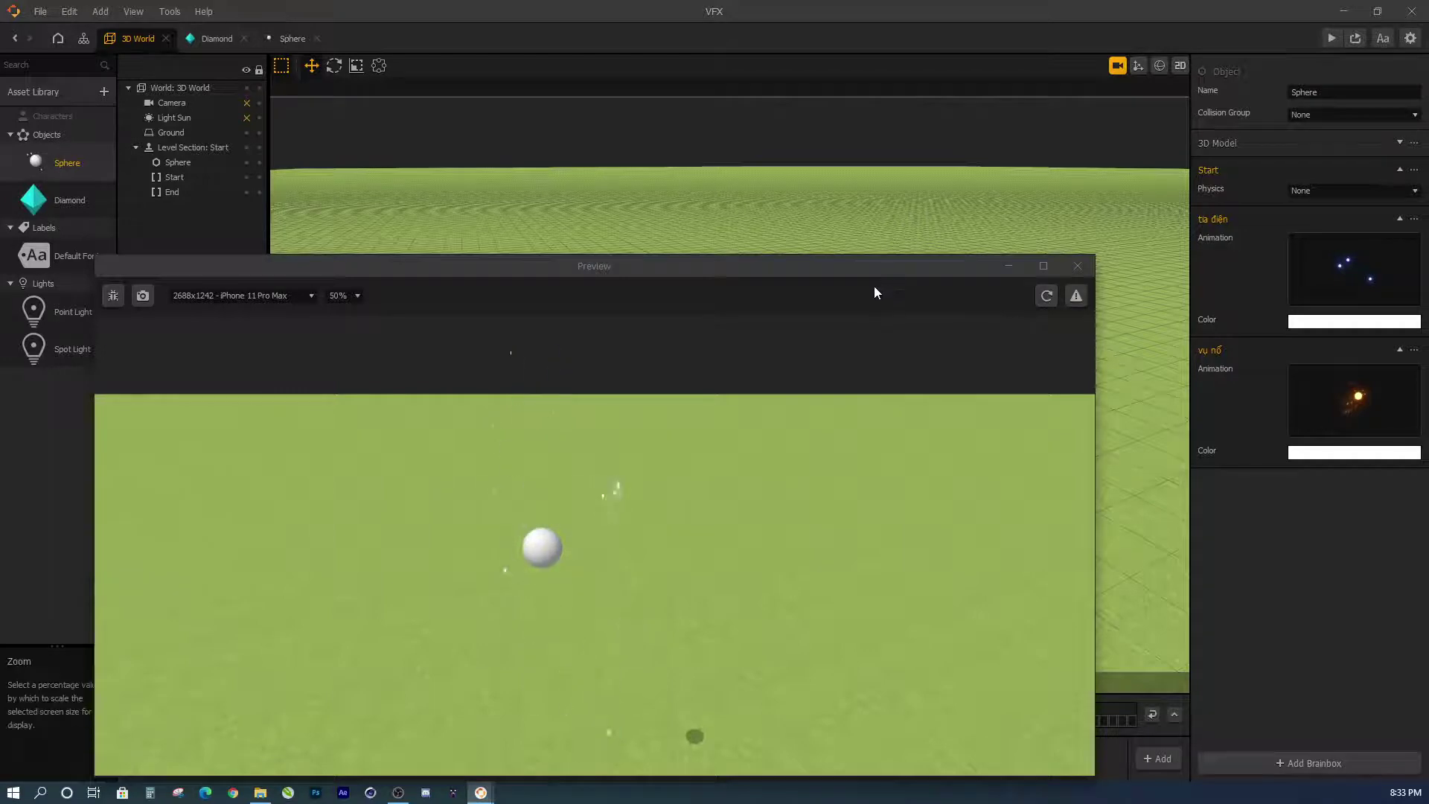
- Open the Sphere's node graph and turn Billboard back on for the tia điện lightning
left_click(296, 41)
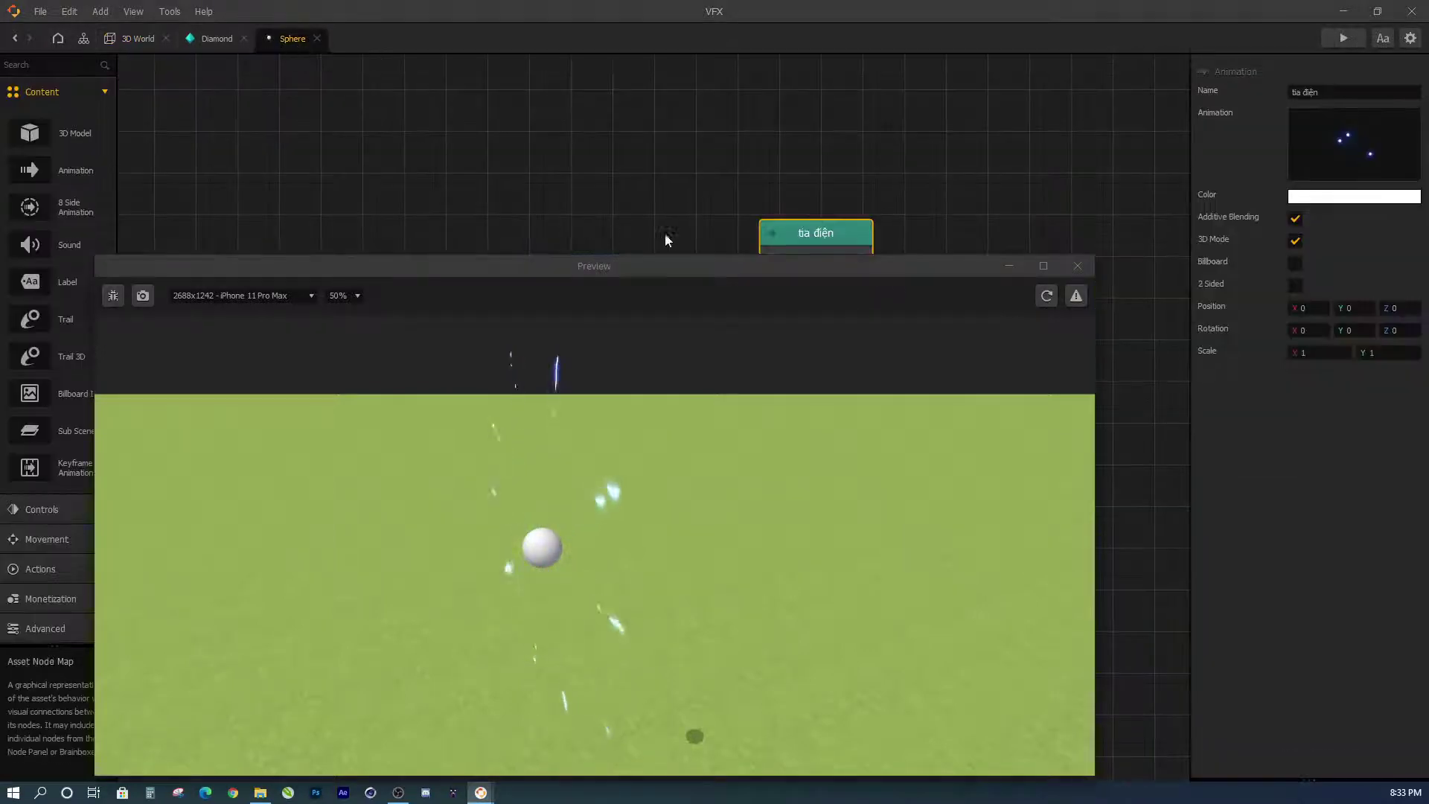
left_click_drag(861, 242, 854, 186)
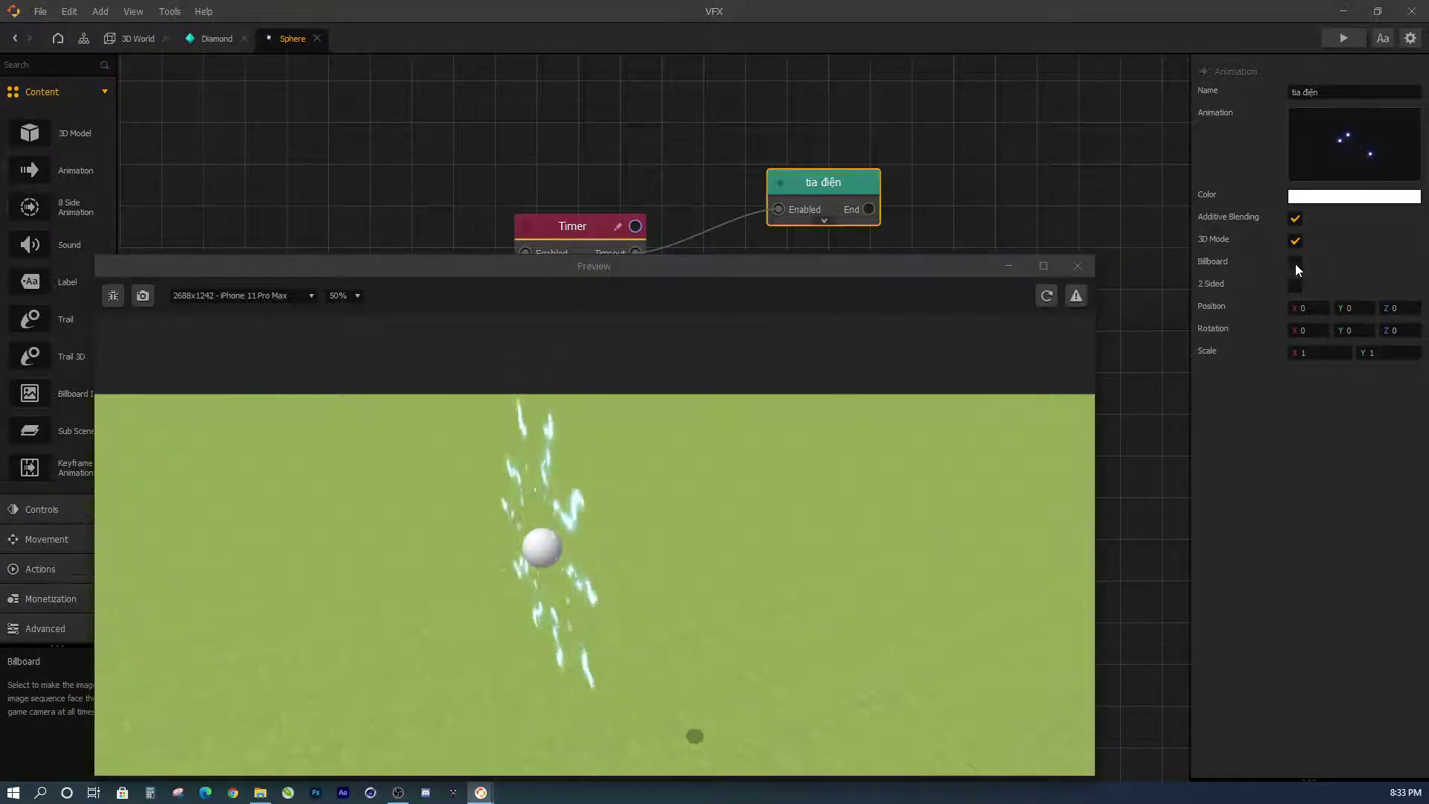
left_click(1048, 304)
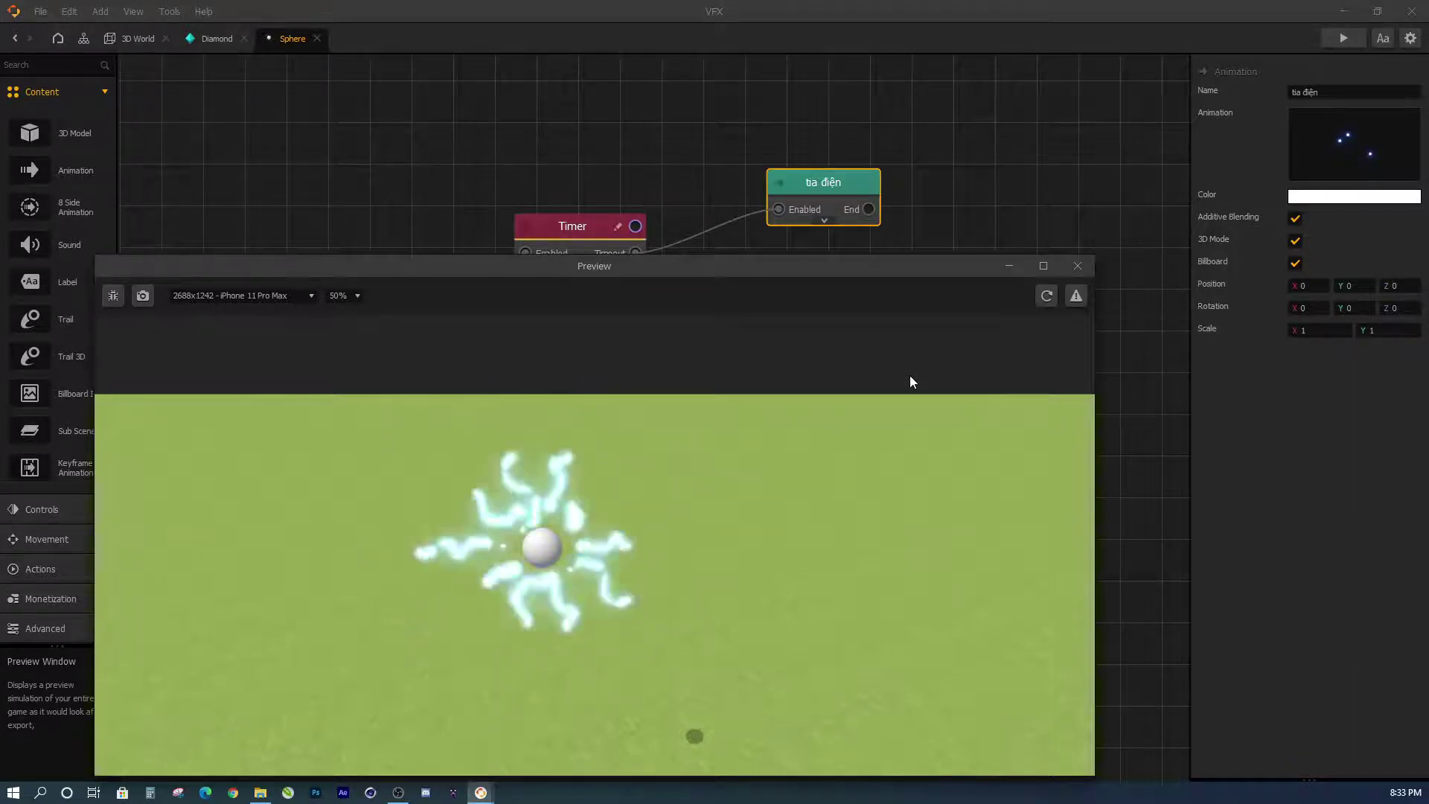
- Switch the preview screen size to 1920x1080 Full HD
scroll(927, 198, "down", 2)
scroll(935, 216, "down", 1)
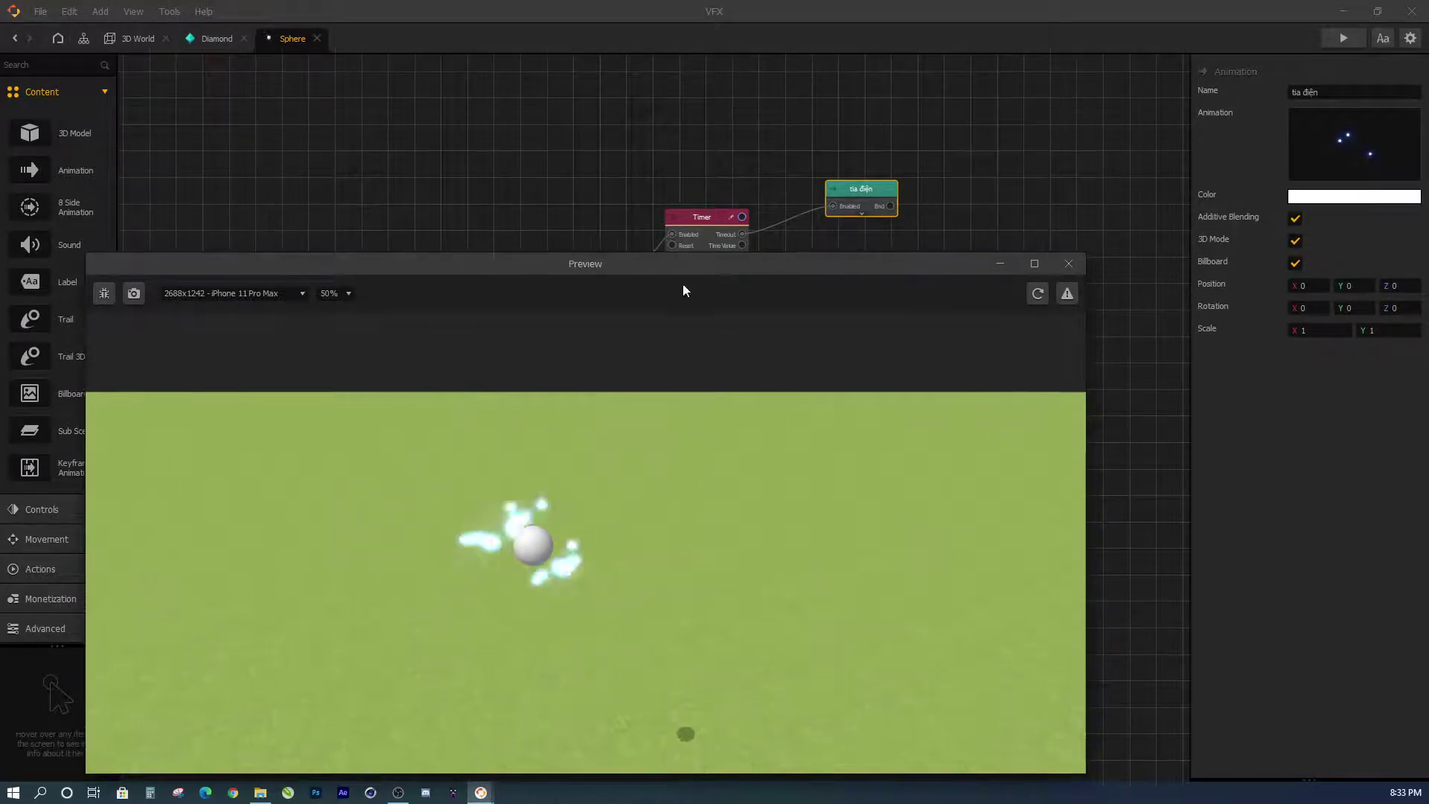
left_click(239, 296)
left_click(239, 440)
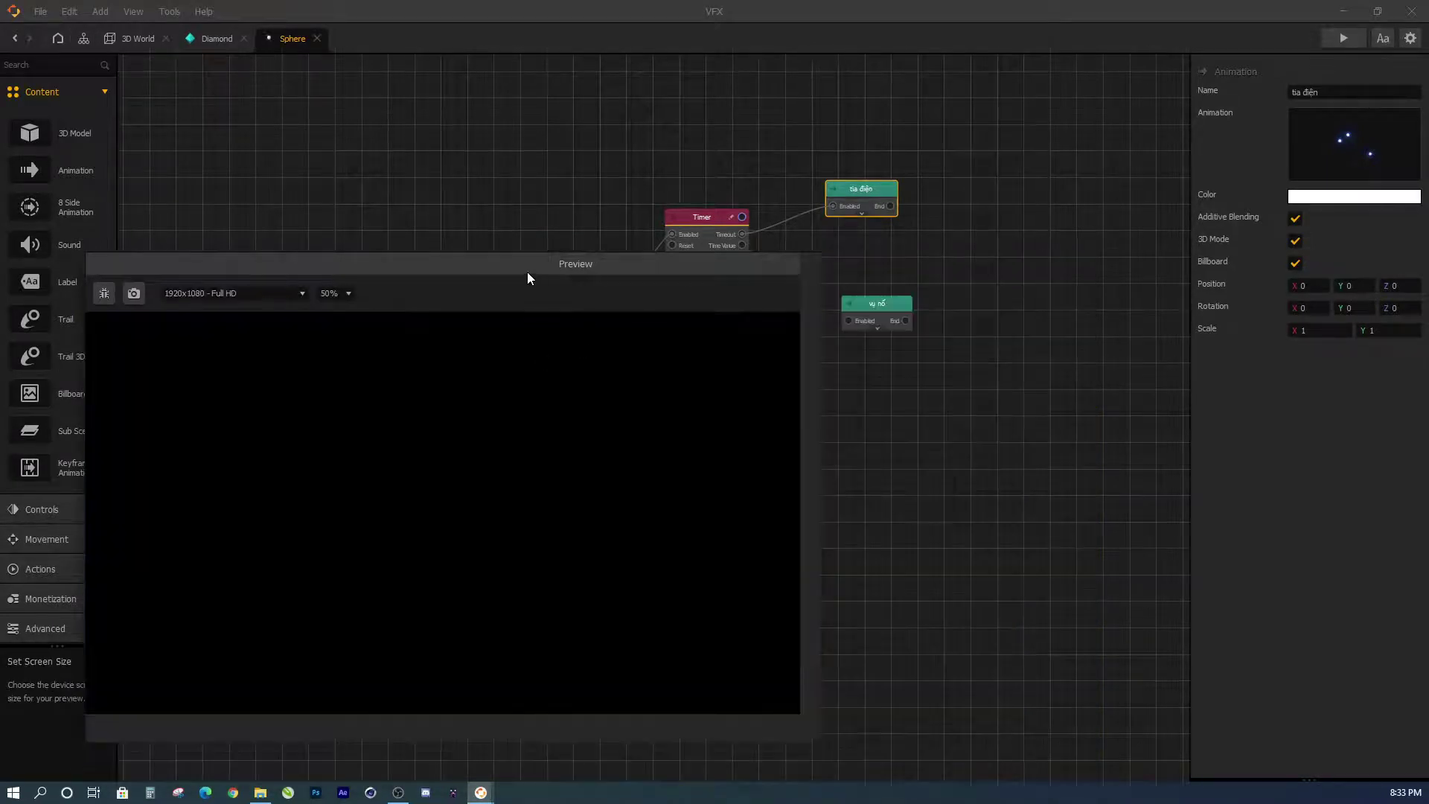
left_click_drag(527, 279, 457, 239)
- Connect Timer's Timeout output to vụ nổ's Enabled input
left_click_drag(938, 217, 1012, 187)
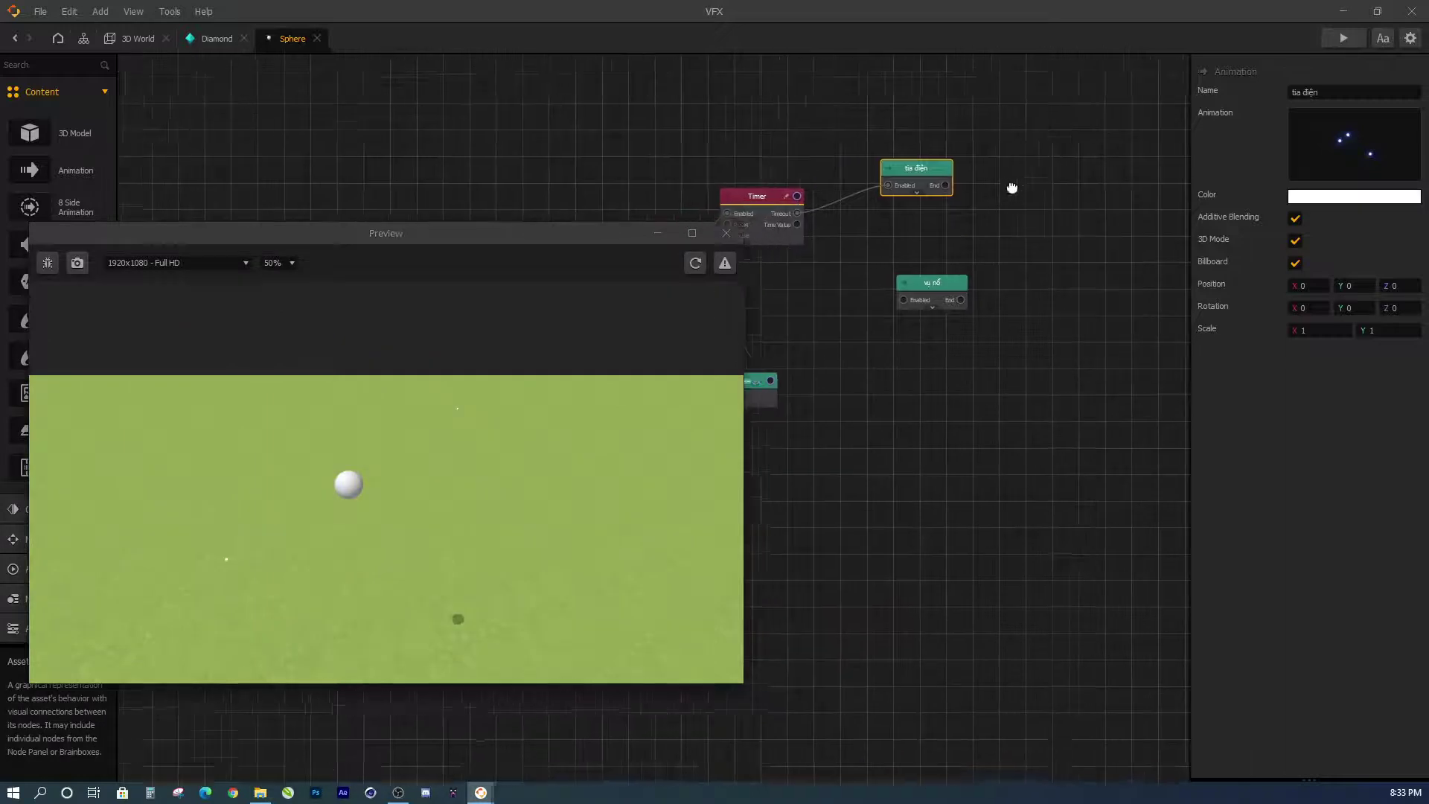
scroll(1020, 198, "up", 3)
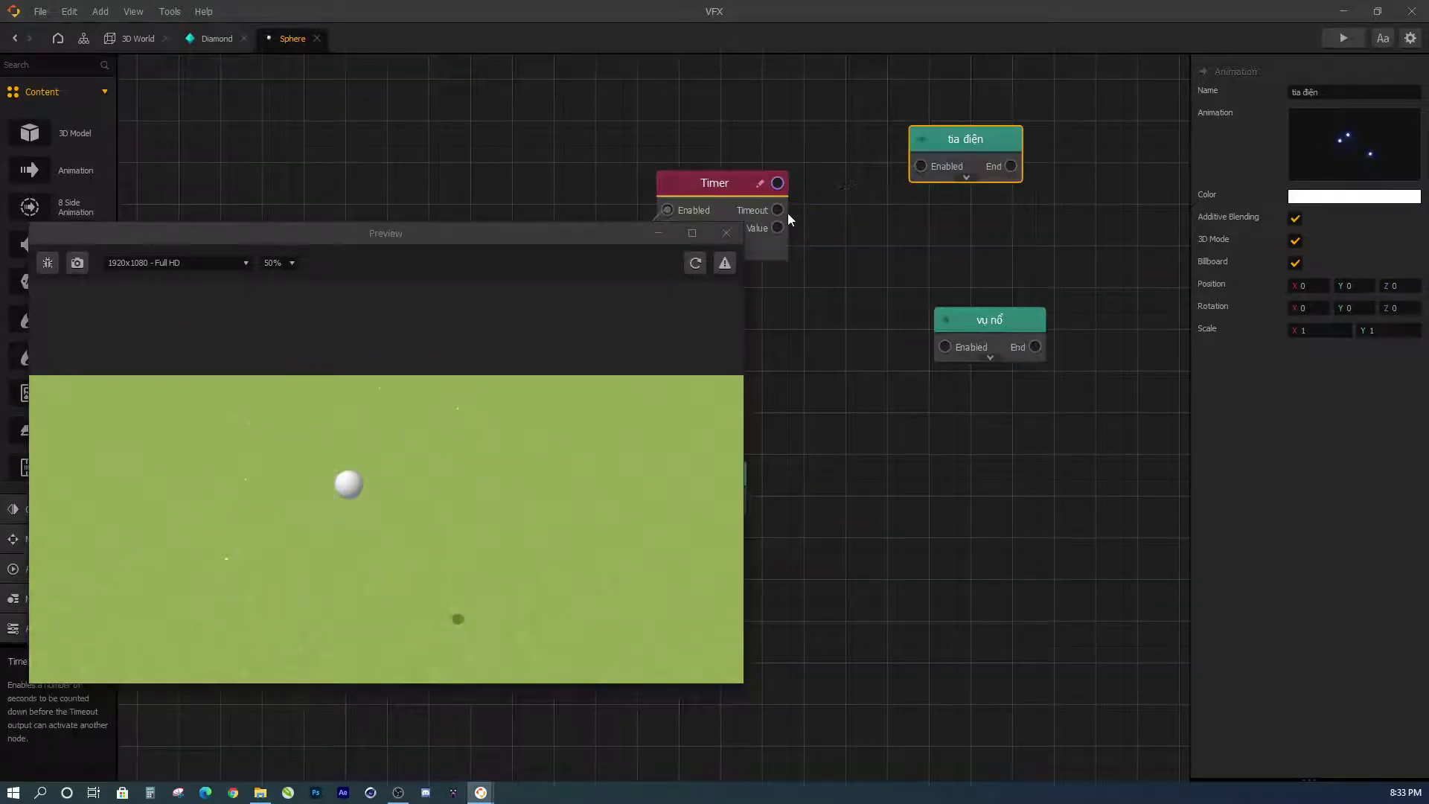
scroll(890, 213, "up", 1)
mouse_move(765, 210)
left_mouse_down()
mouse_move(953, 364)
mouse_move(951, 316)
left_mouse_up()
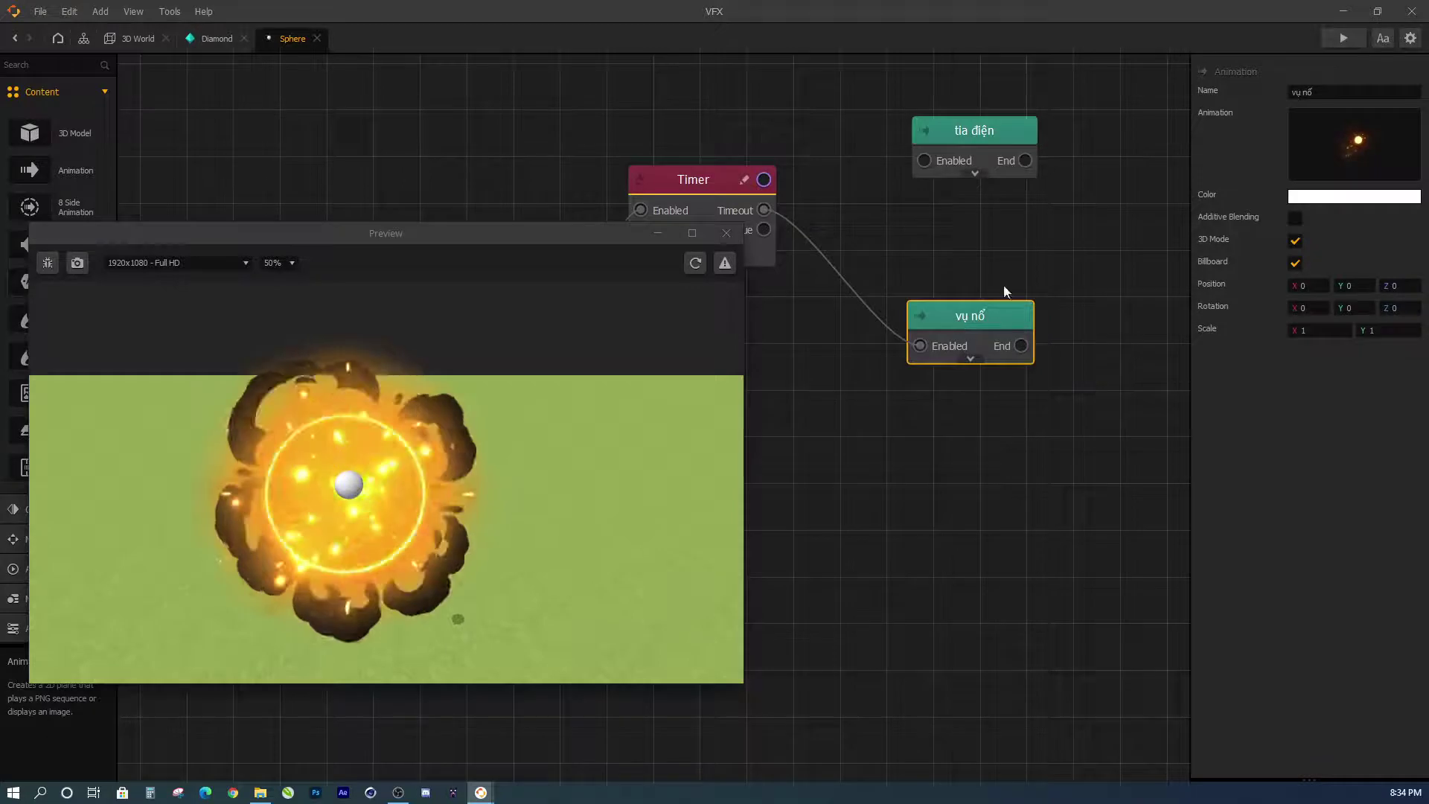
- Set the vụ nổ explosion image's Scale X and Scale Y to 1
left_click(1377, 131)
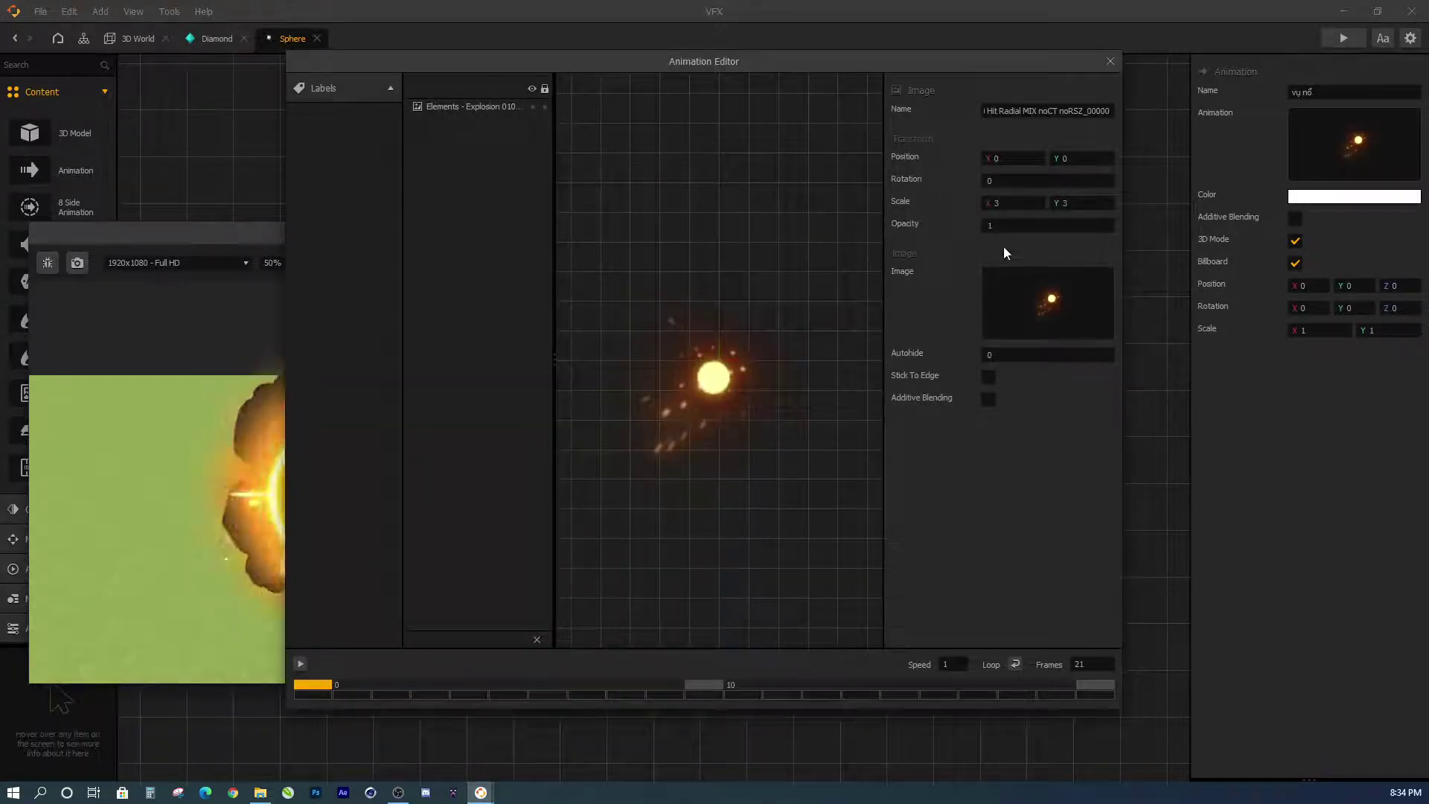
double_click(1012, 202)
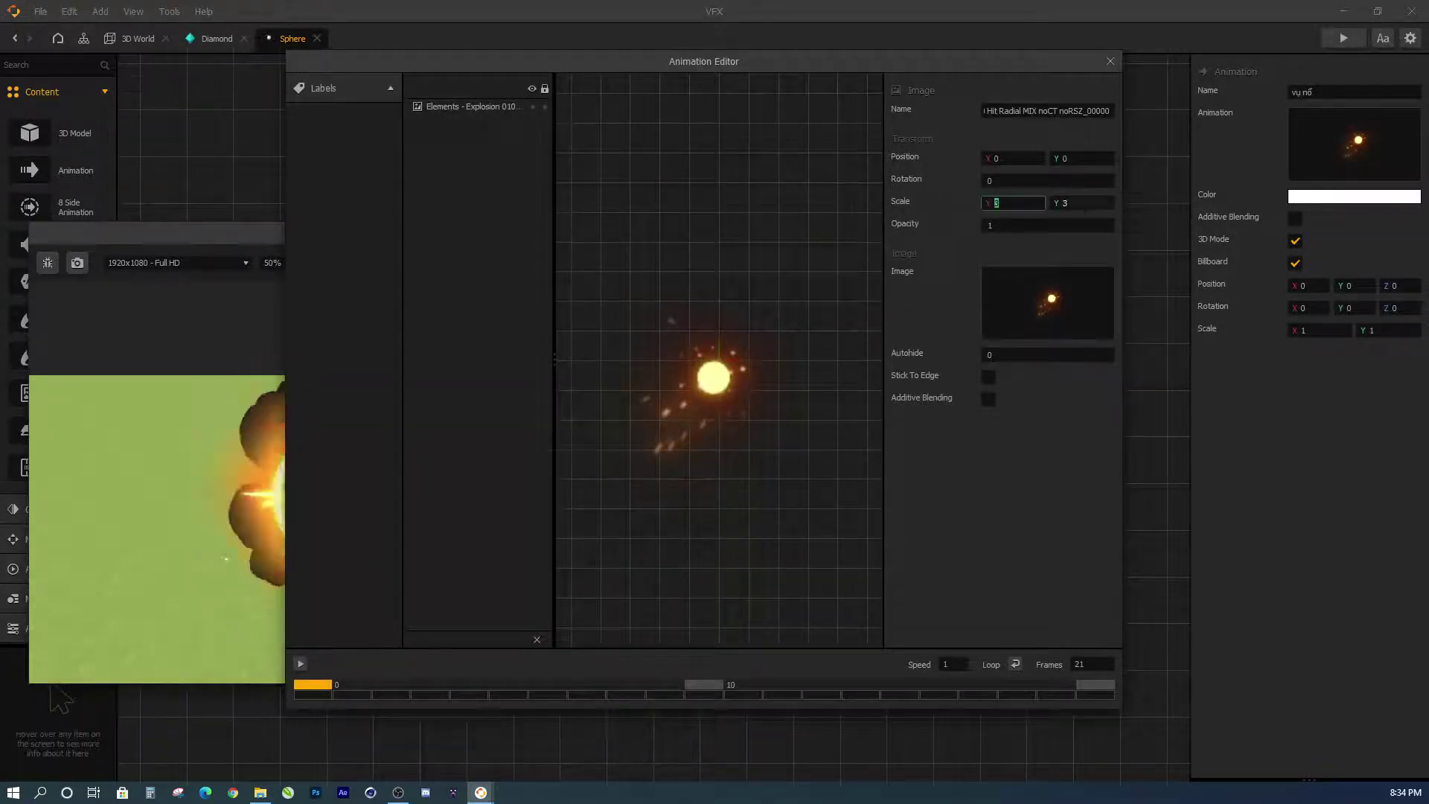
type("1")
key("Tab")
type("1")
left_click(1012, 203)
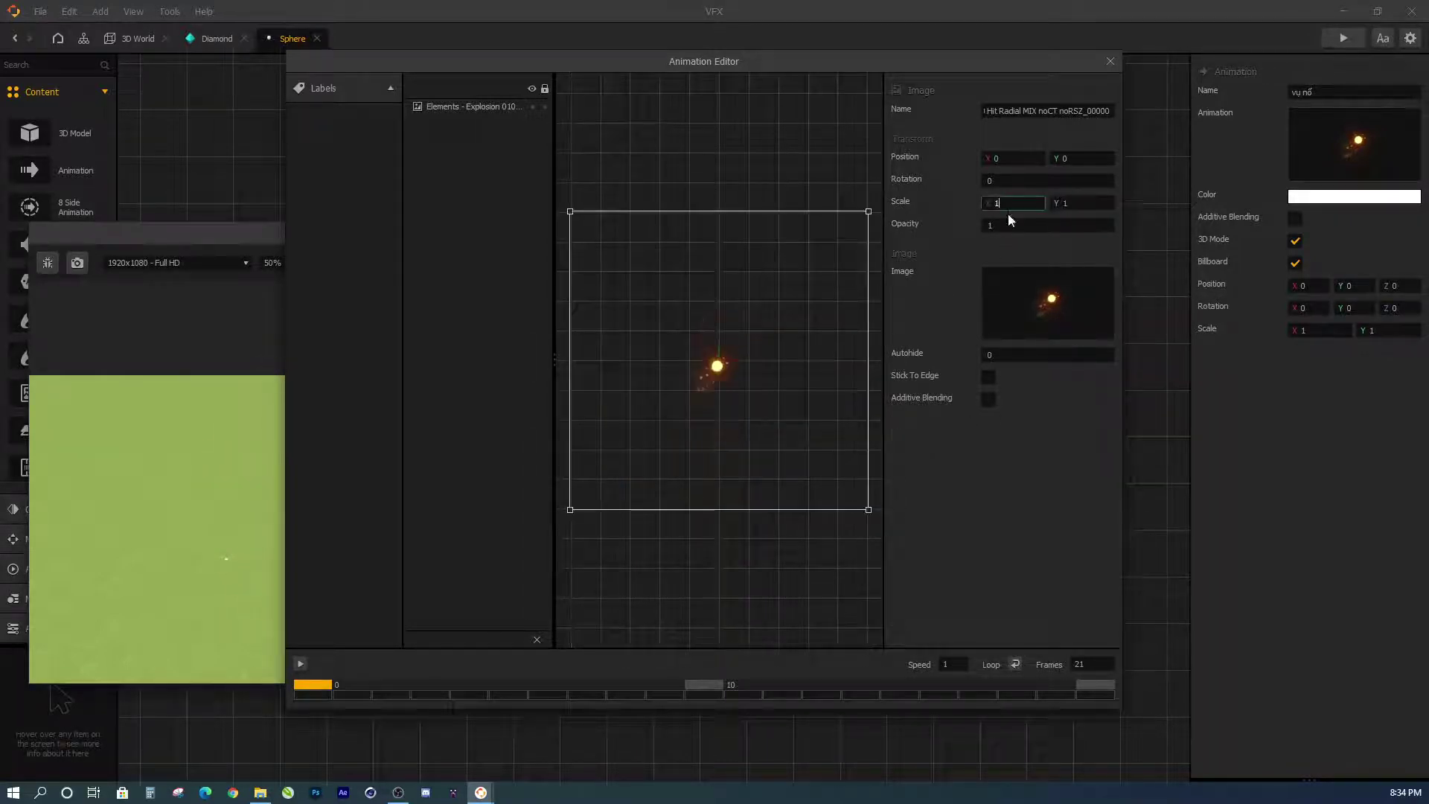
- Play the explosion to check it, keep Frames at 21, and close the Animation Editor
left_click(301, 664)
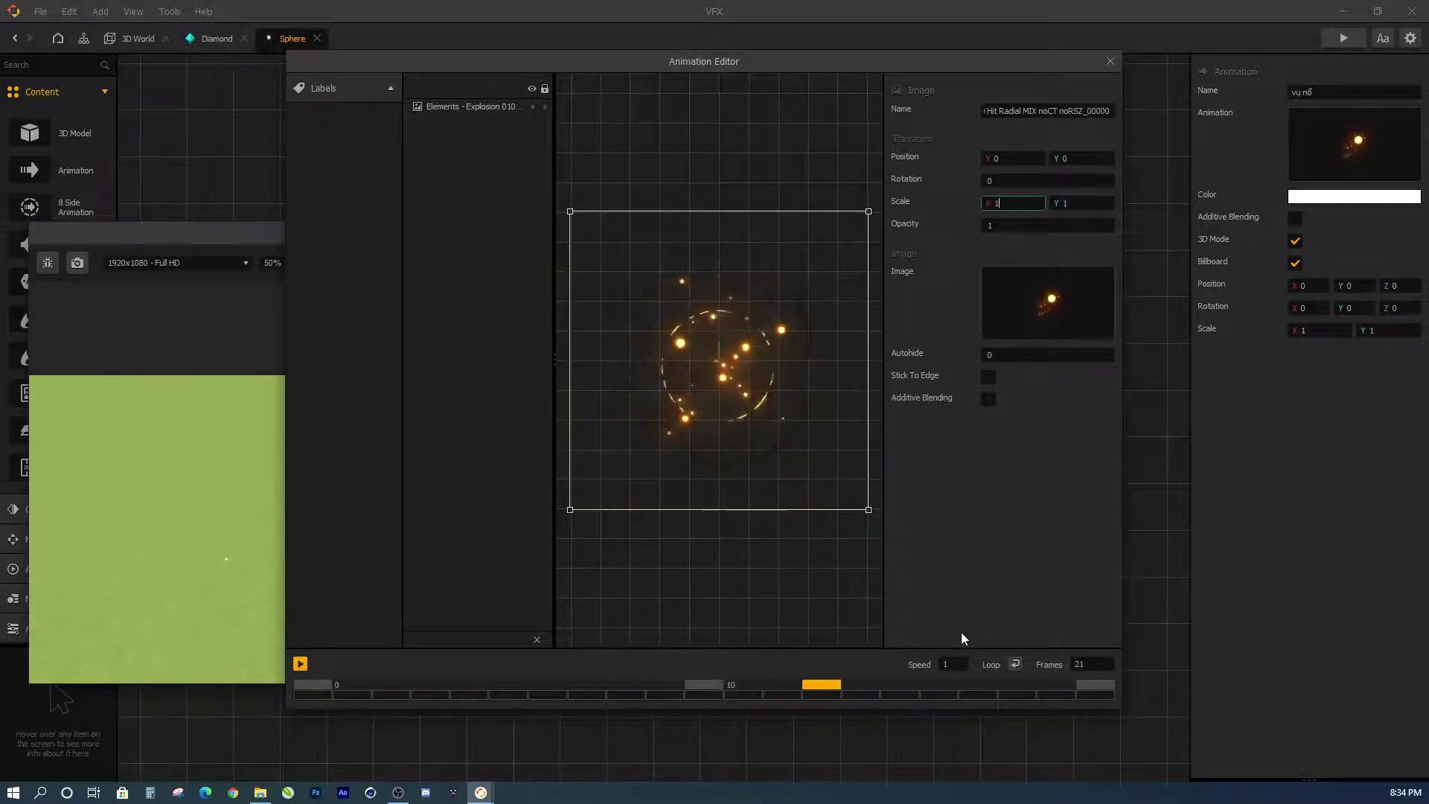
double_click(1091, 664)
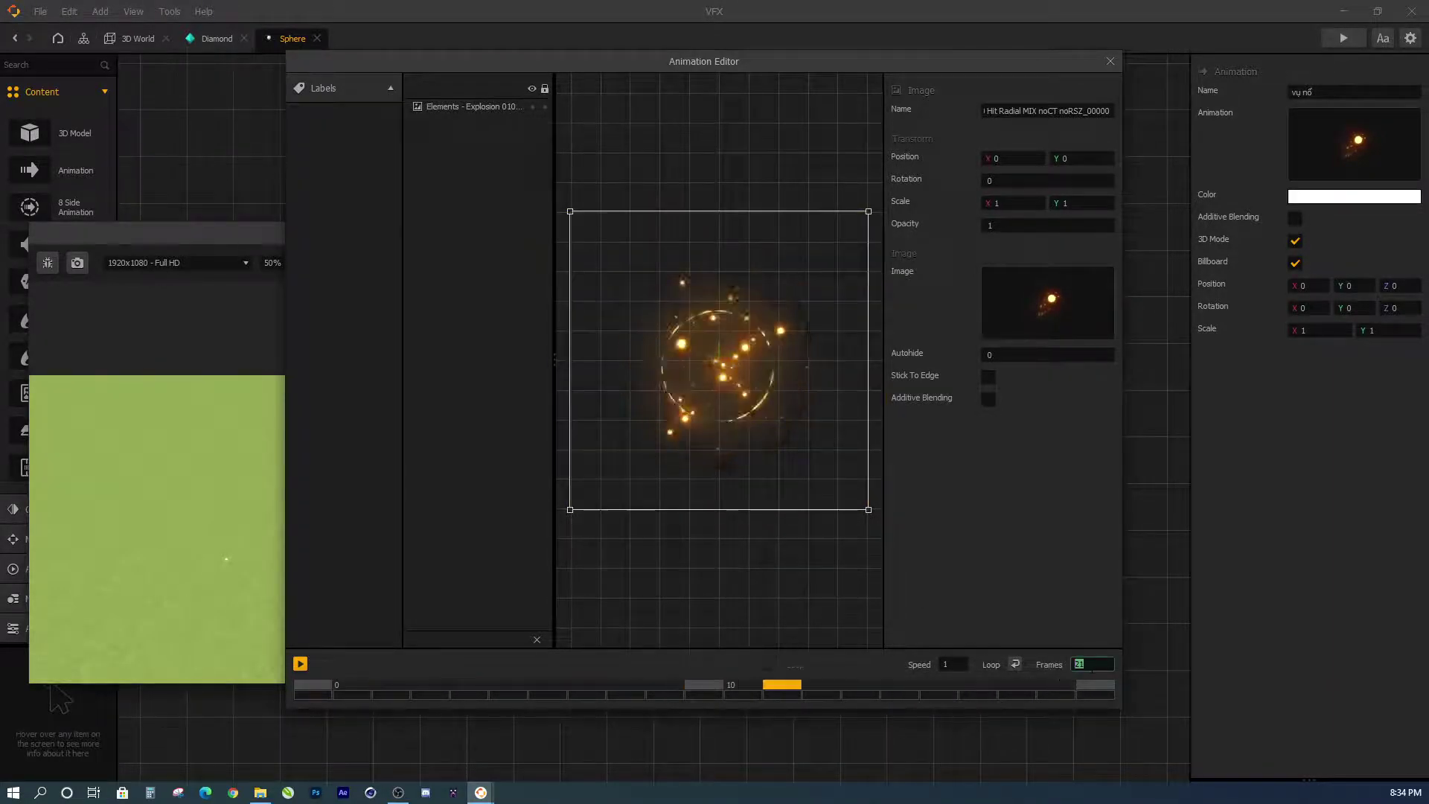
key("Return")
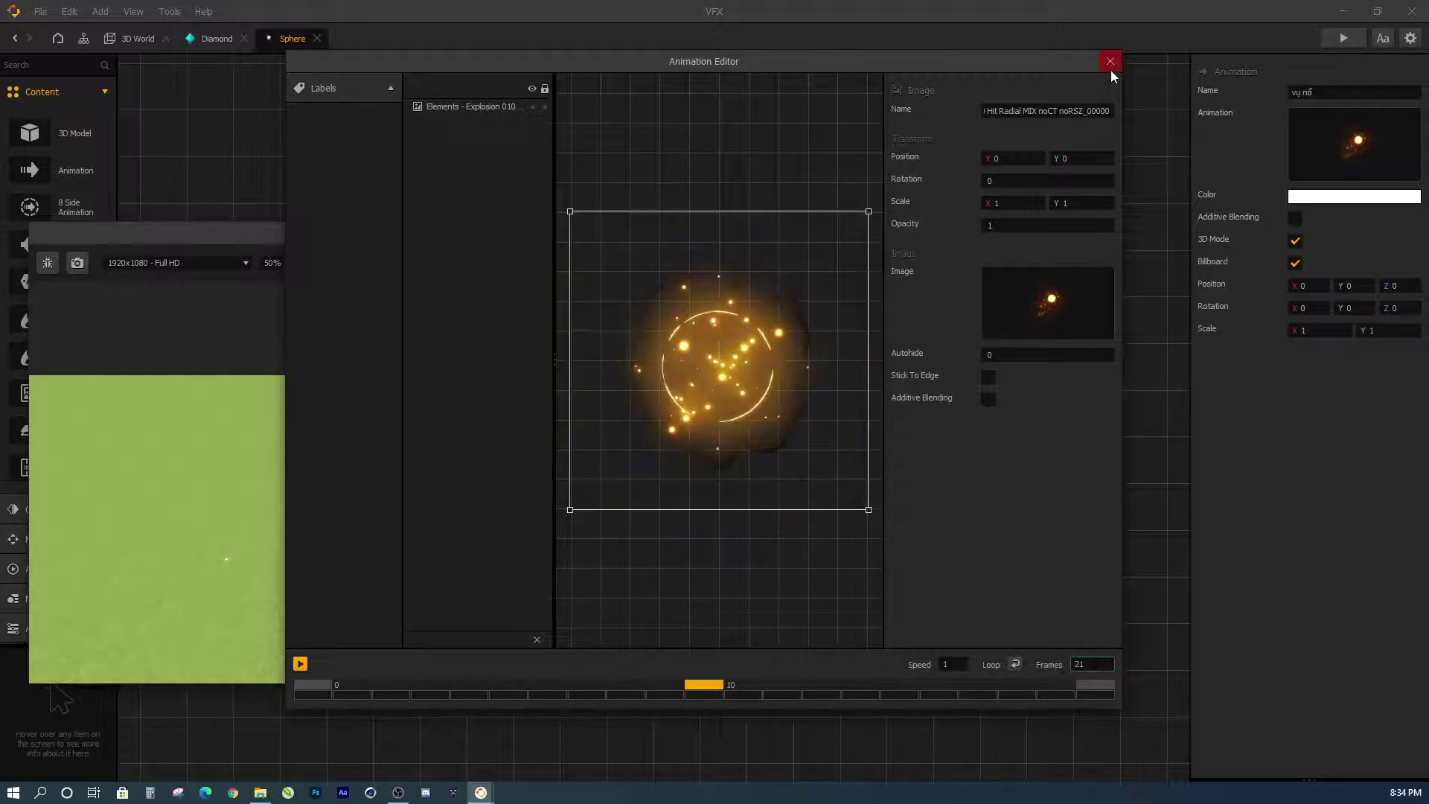
left_click(1110, 63)
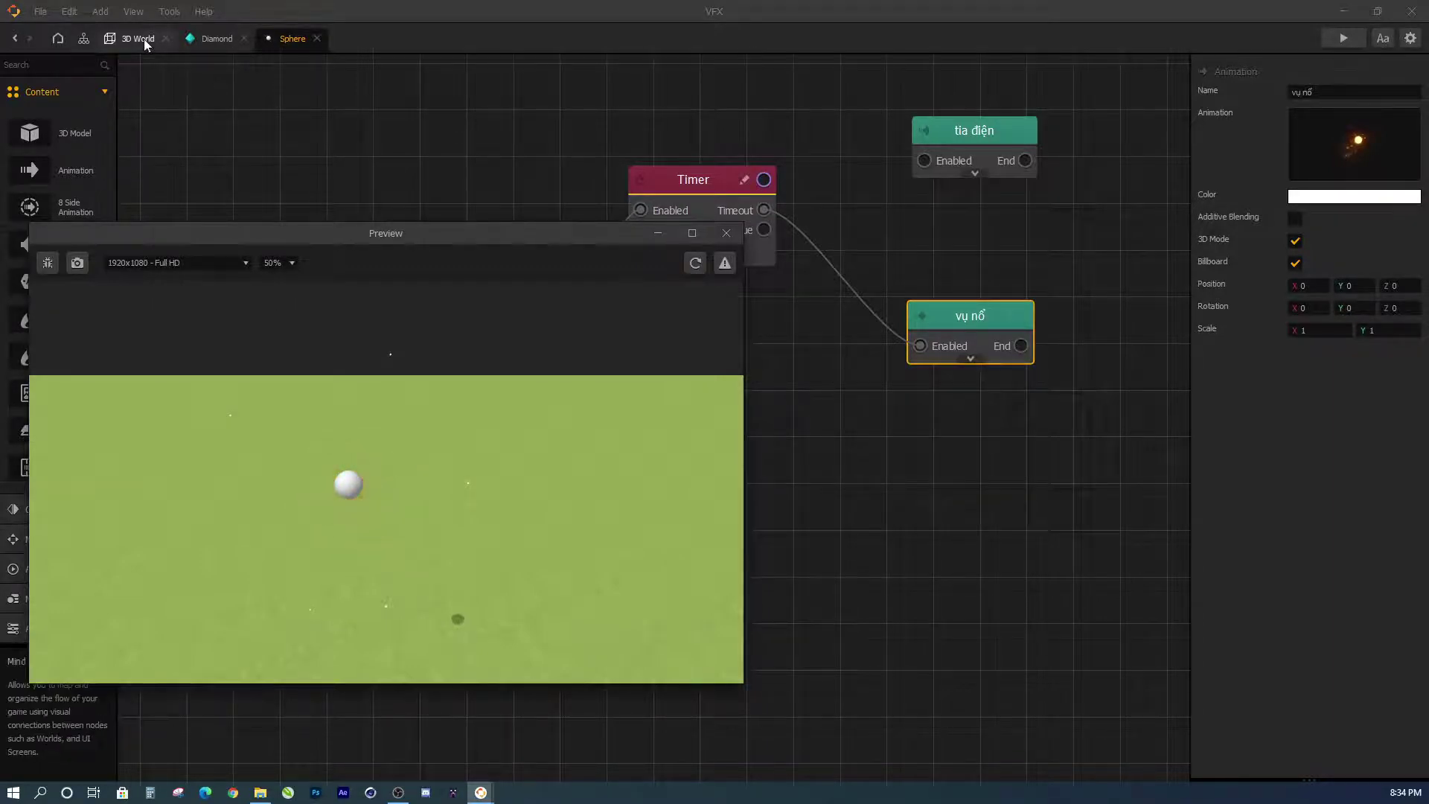
- Scale the Sphere's 3D Model node to 0.3 on X, Y and Z, then reload the preview
mouse_move(521, 222)
left_mouse_down()
mouse_move(495, 228)
mouse_move(441, 564)
left_mouse_up()
left_click(642, 507)
type("0.")
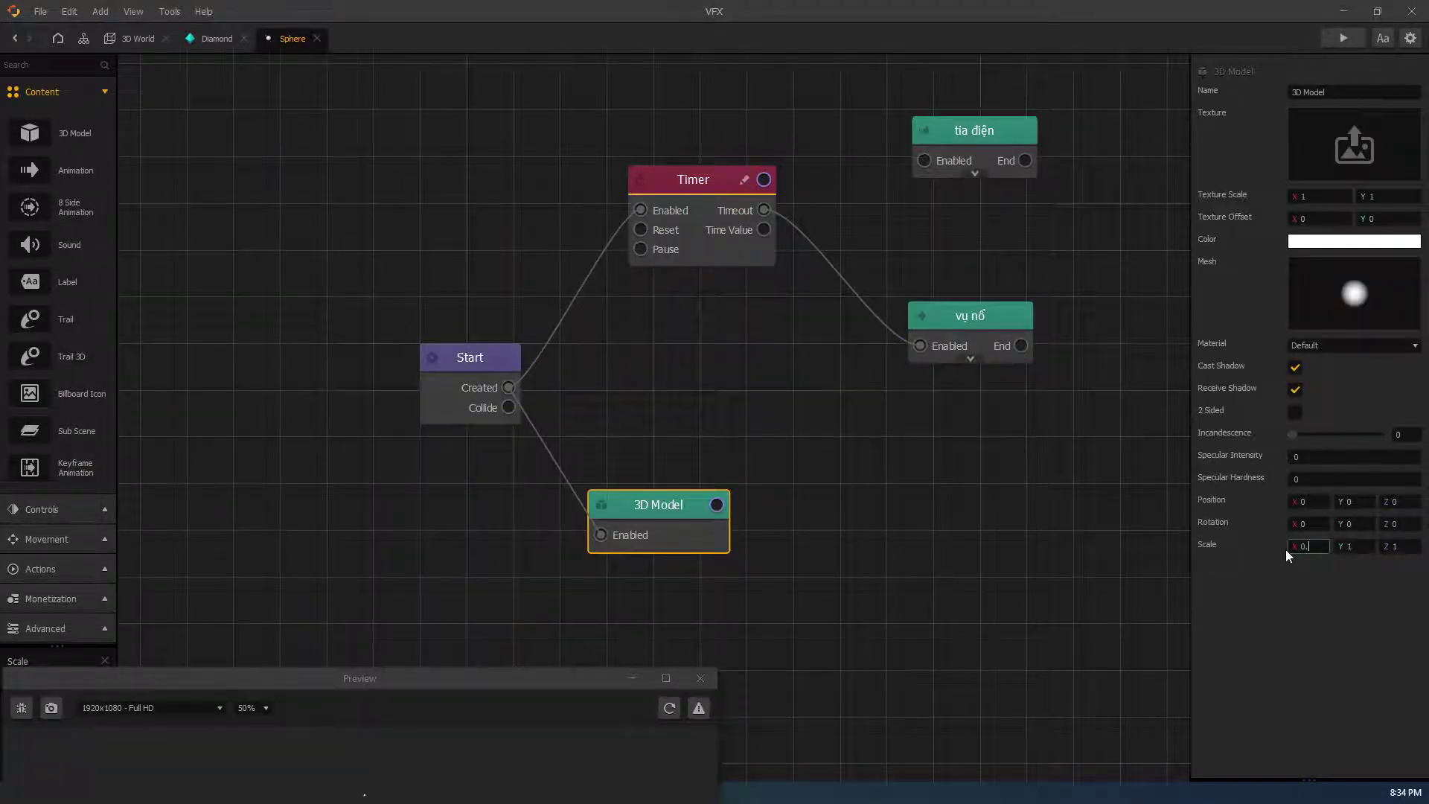
type("3")
key("Tab")
type("0.3")
key("Tab")
type("0.3")
key("Return")
left_click_drag(568, 688, 661, 183)
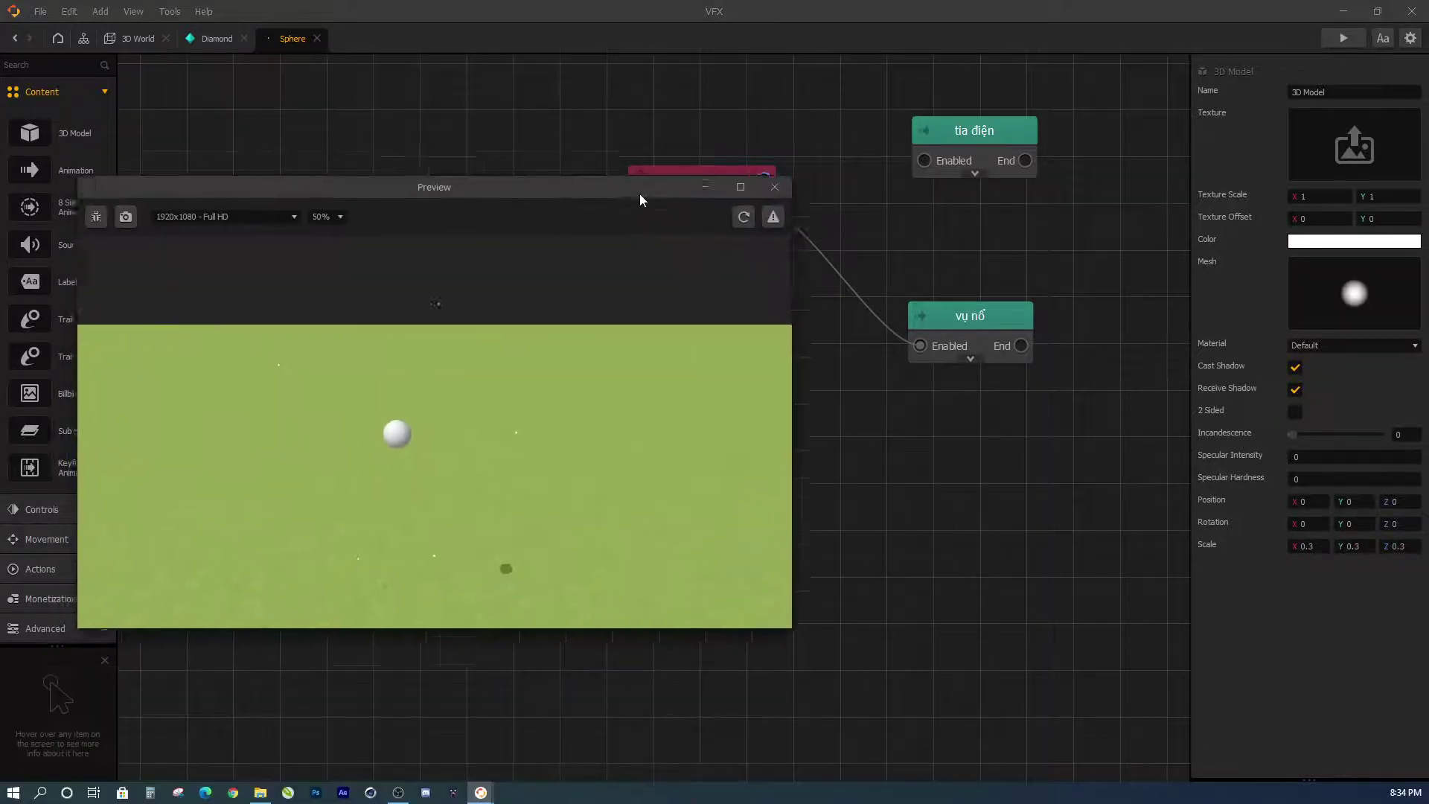
left_click(753, 202)
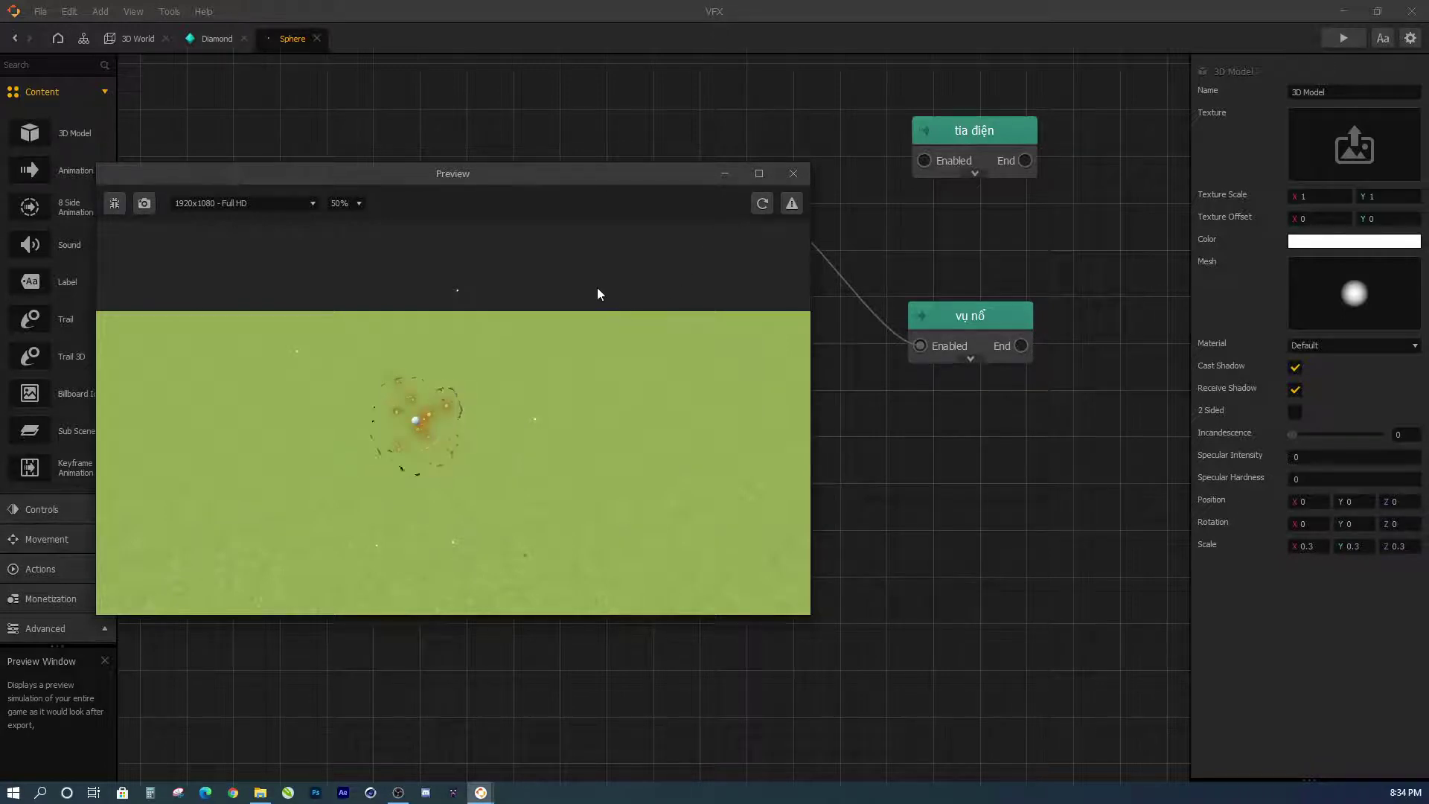
- Select the vụ nổ node and open its explosion animation in the Animation Editor
left_click_drag(583, 173, 546, 300)
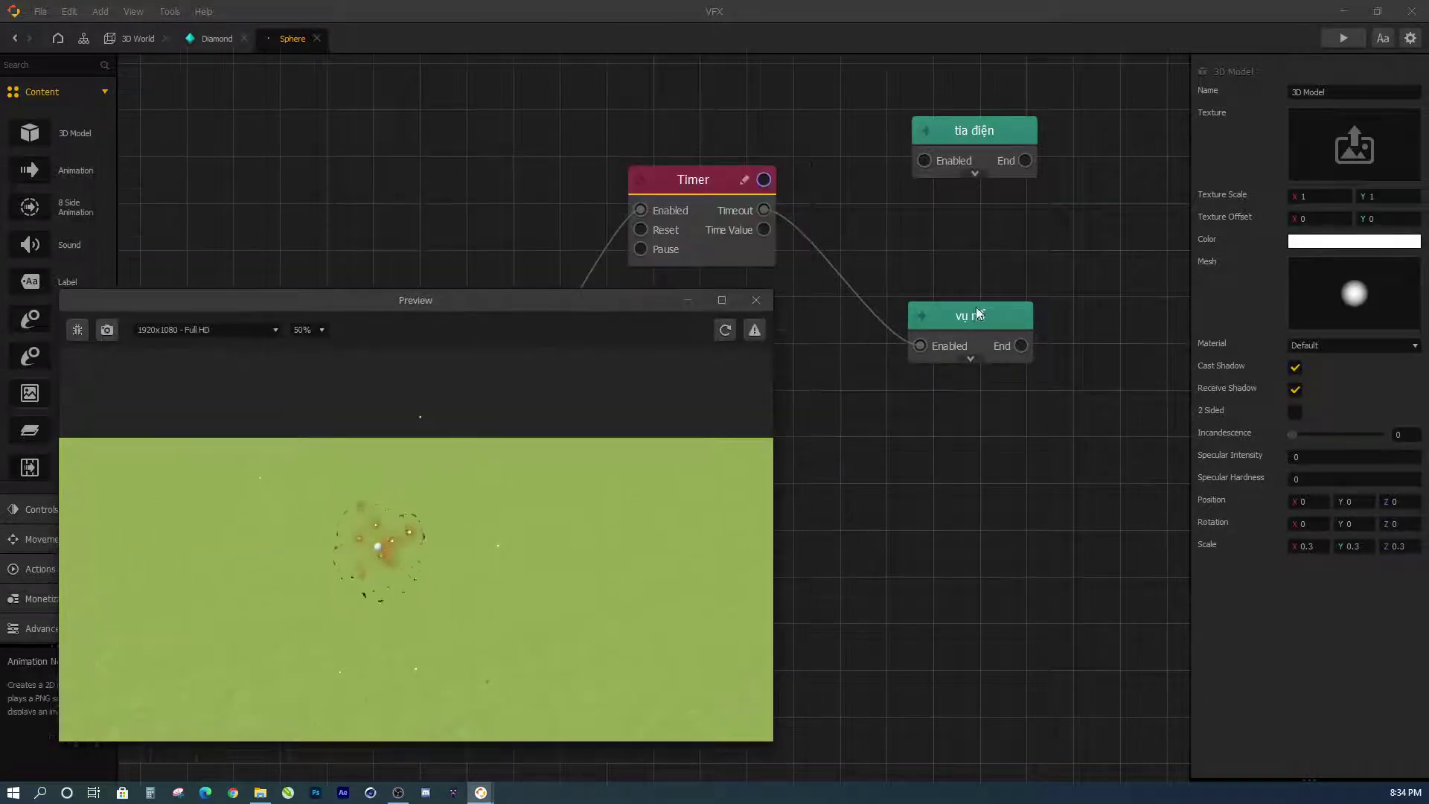
left_click(976, 307)
left_click(1397, 119)
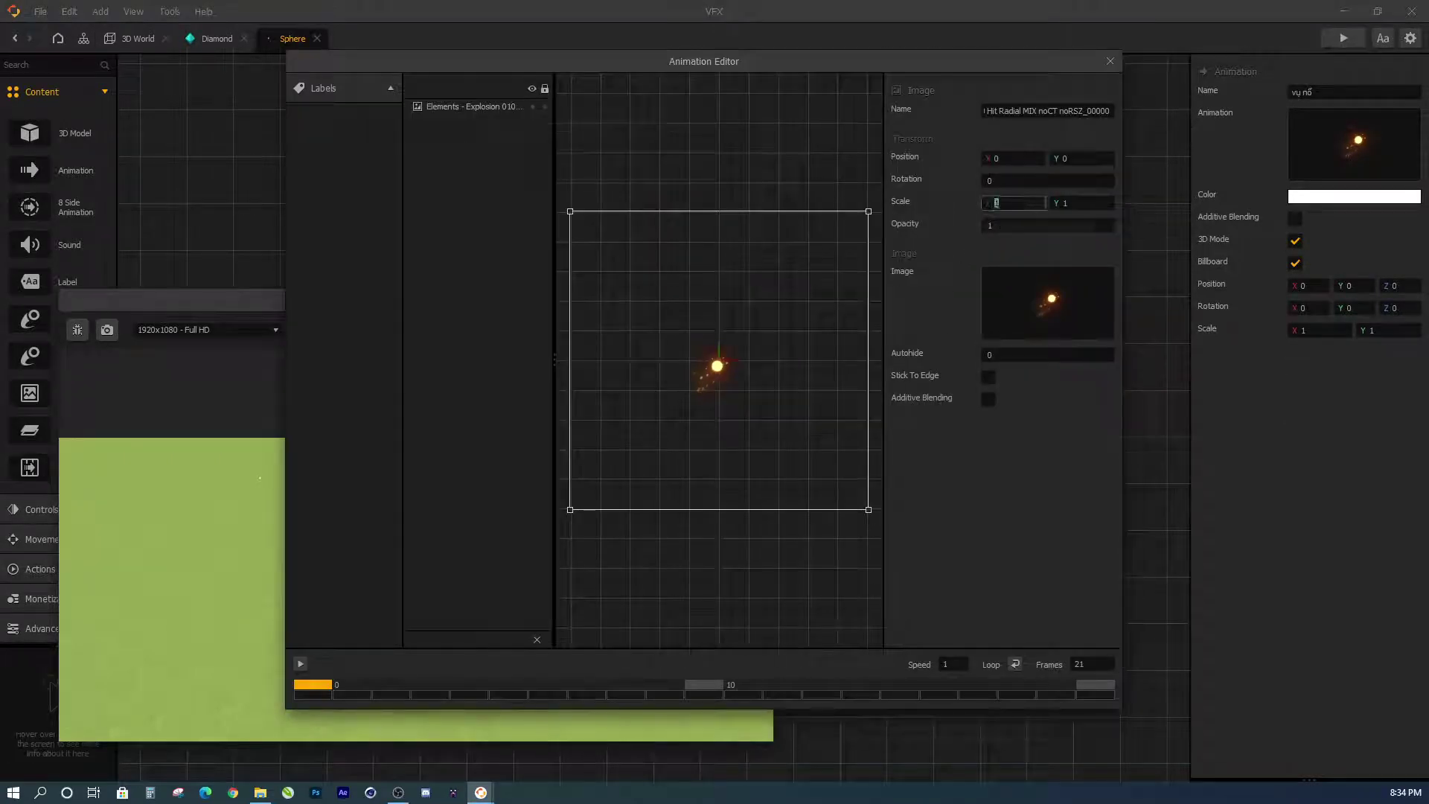
- Set vụ nổ's Scale X and Y to 3 and Opacity to 0.5, play it, and close the editor
key("Tab")
type("3")
key("Tab")
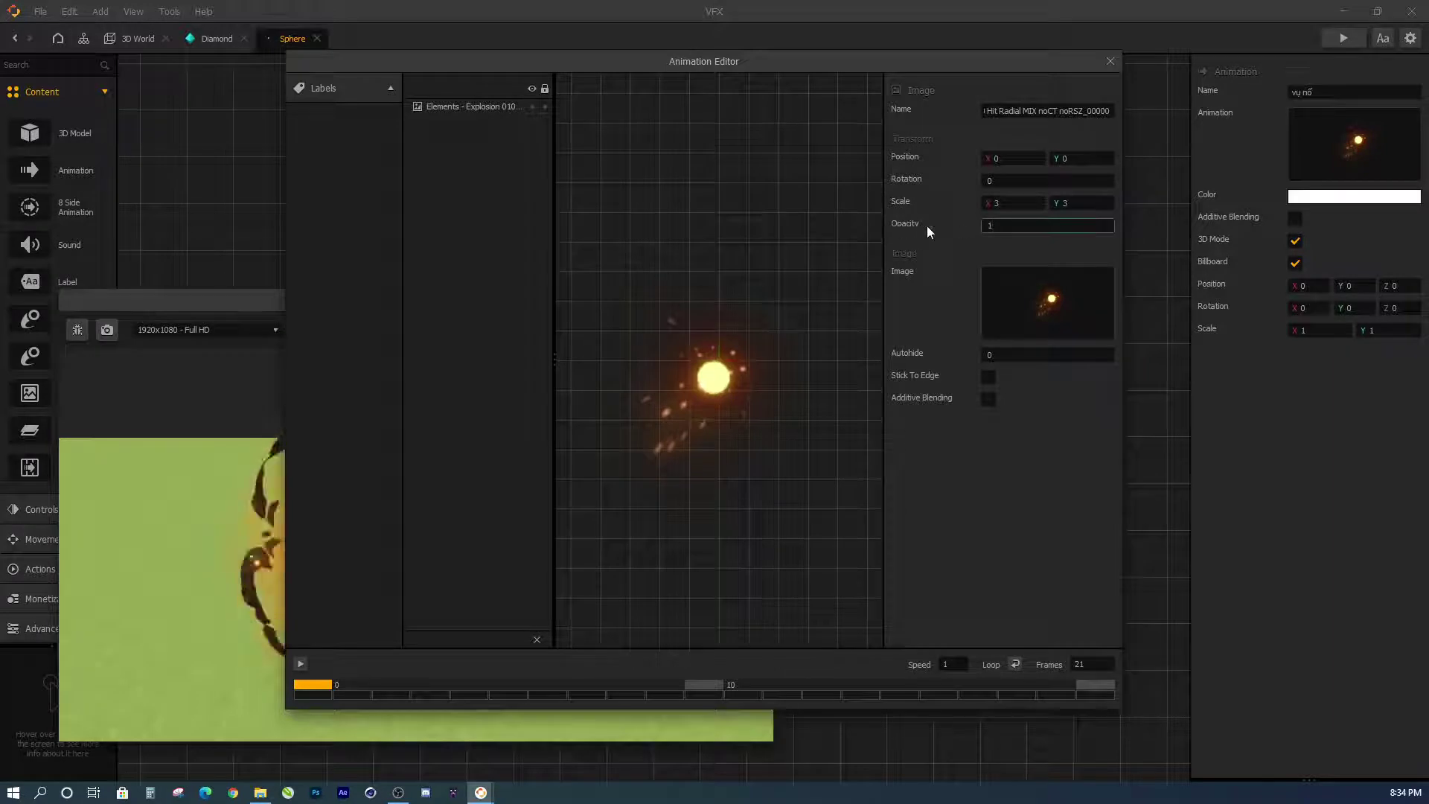
type("0")
type(".5")
key("Tab")
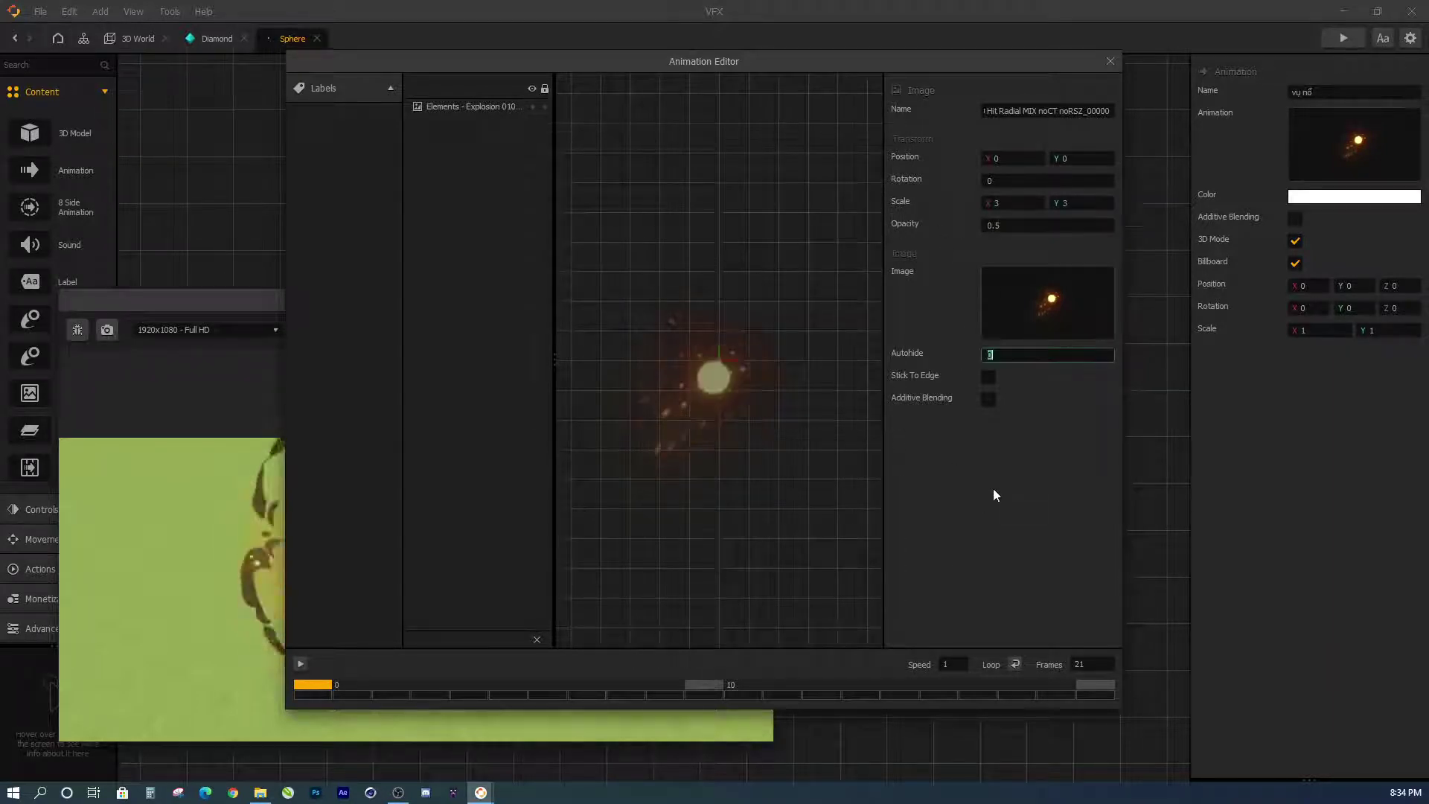
left_click(299, 664)
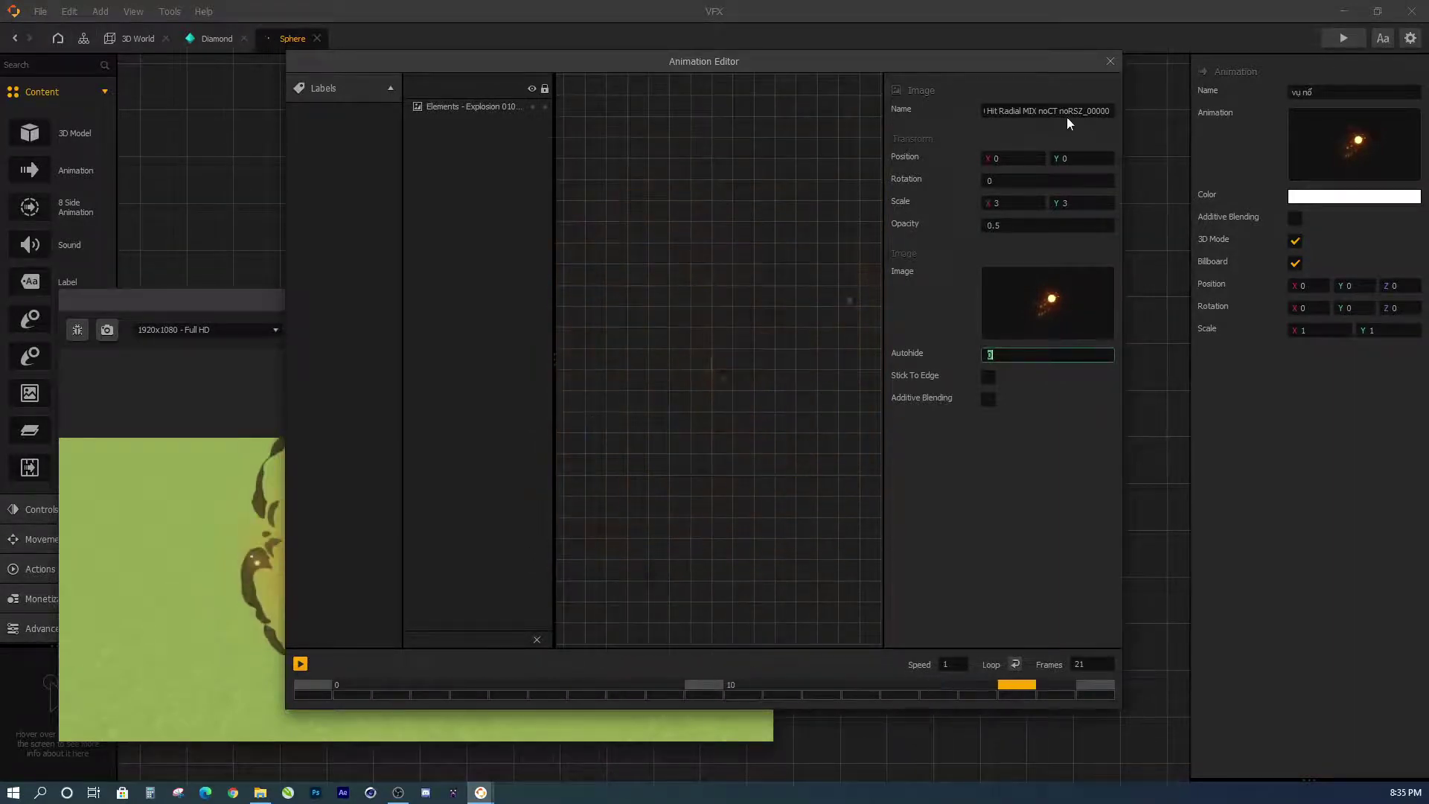
left_click(1110, 62)
left_click_drag(593, 304, 664, 210)
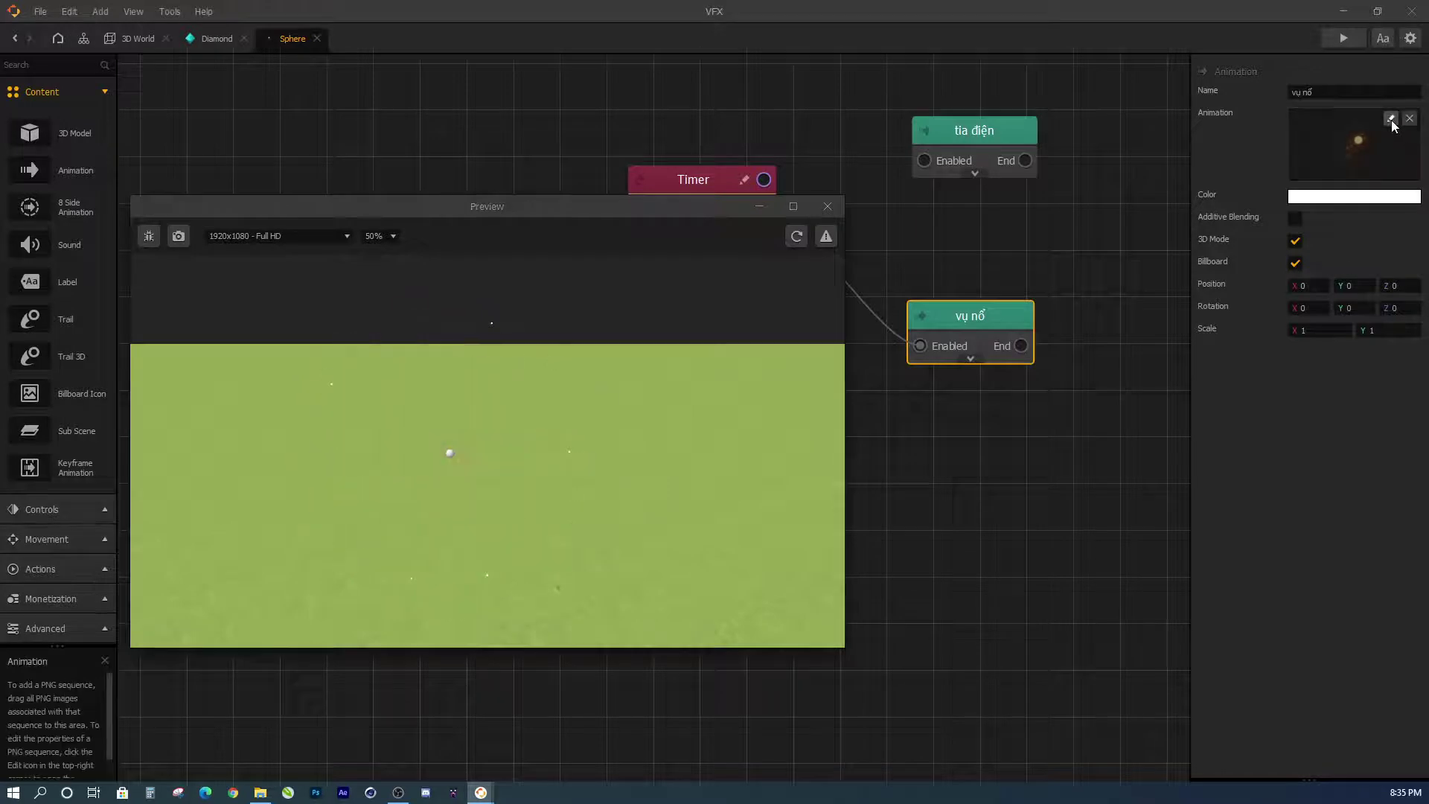
- Set the explosion animation's Opacity to 1 and playback Speed to 0.6
double_click(927, 359)
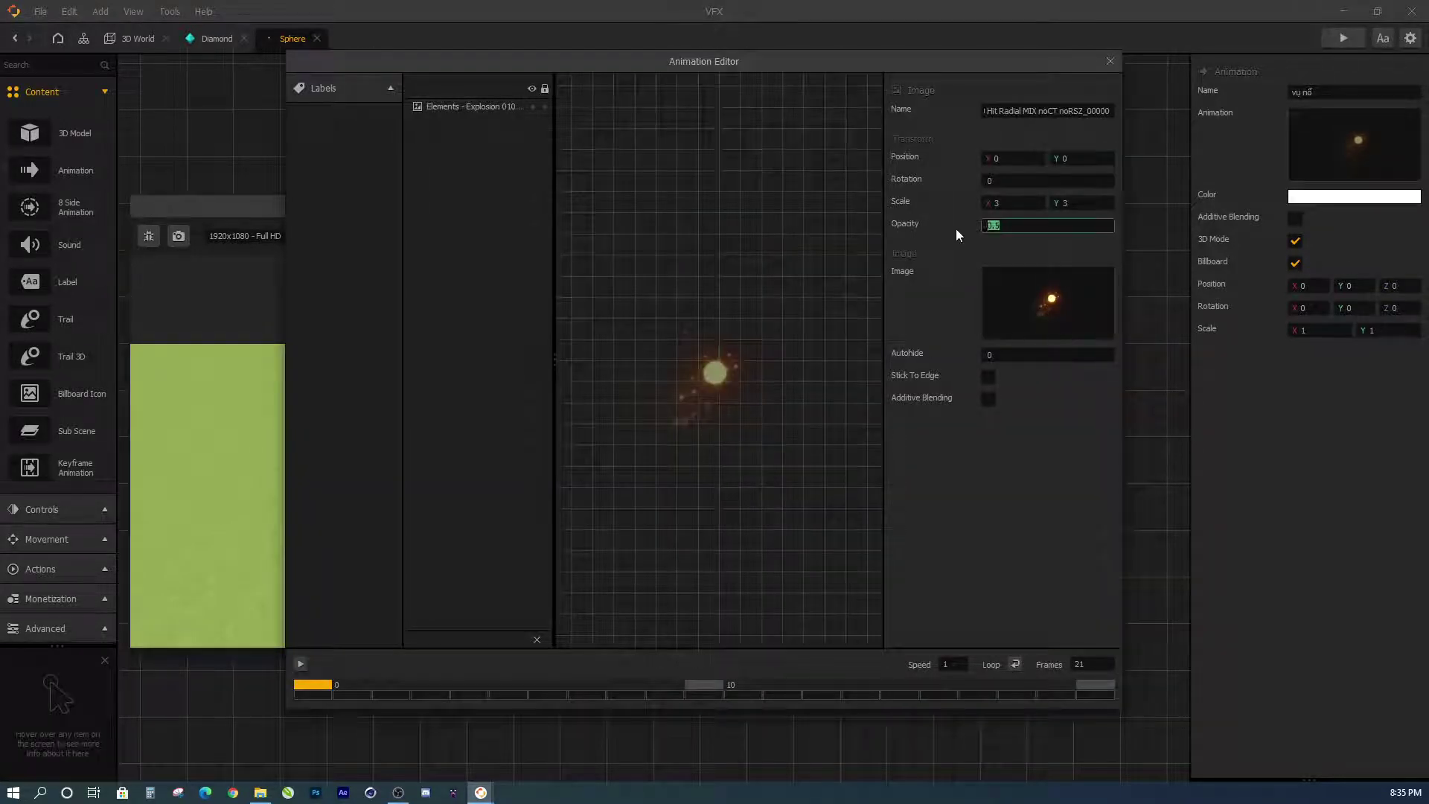
type("1")
key("Tab")
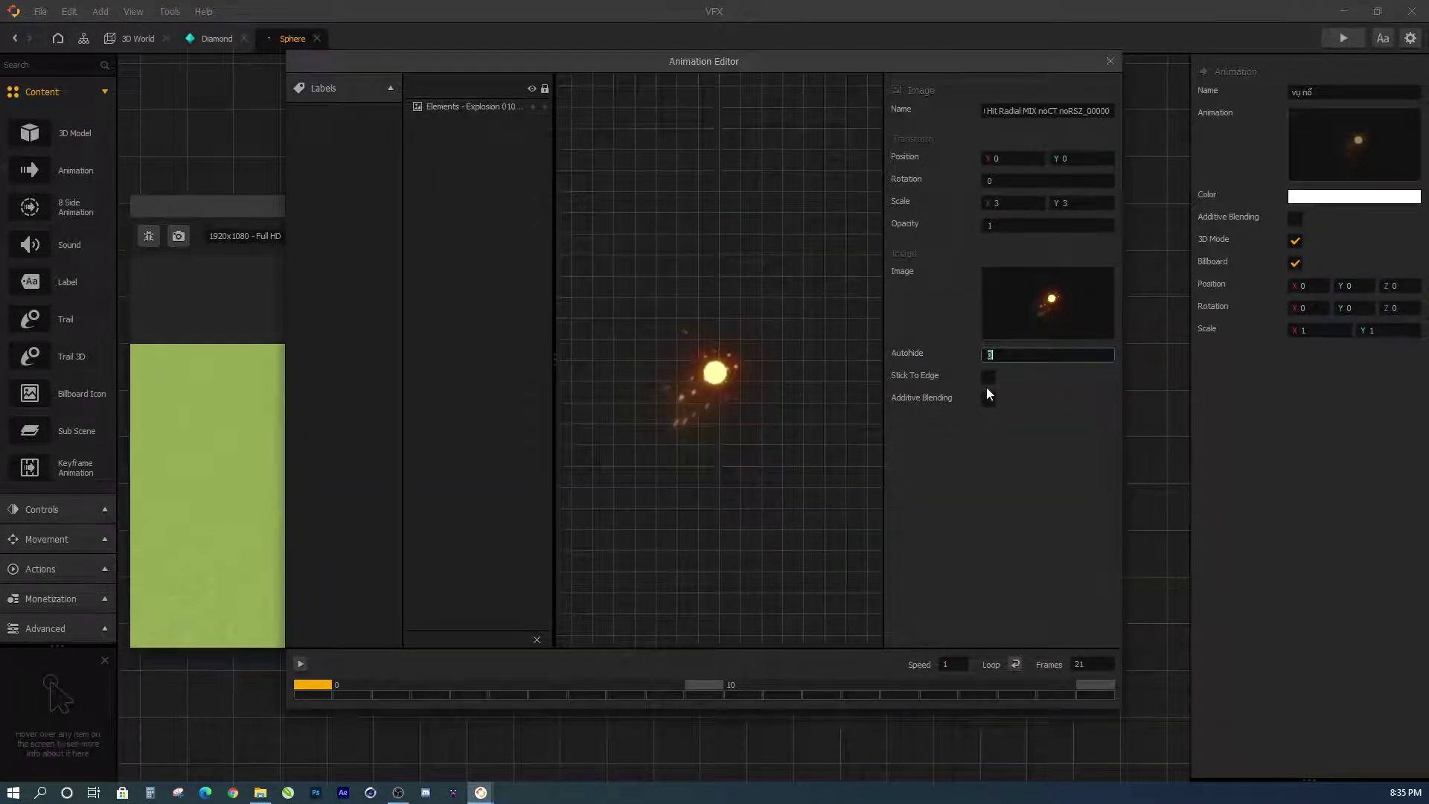
left_click(952, 664)
type("0.")
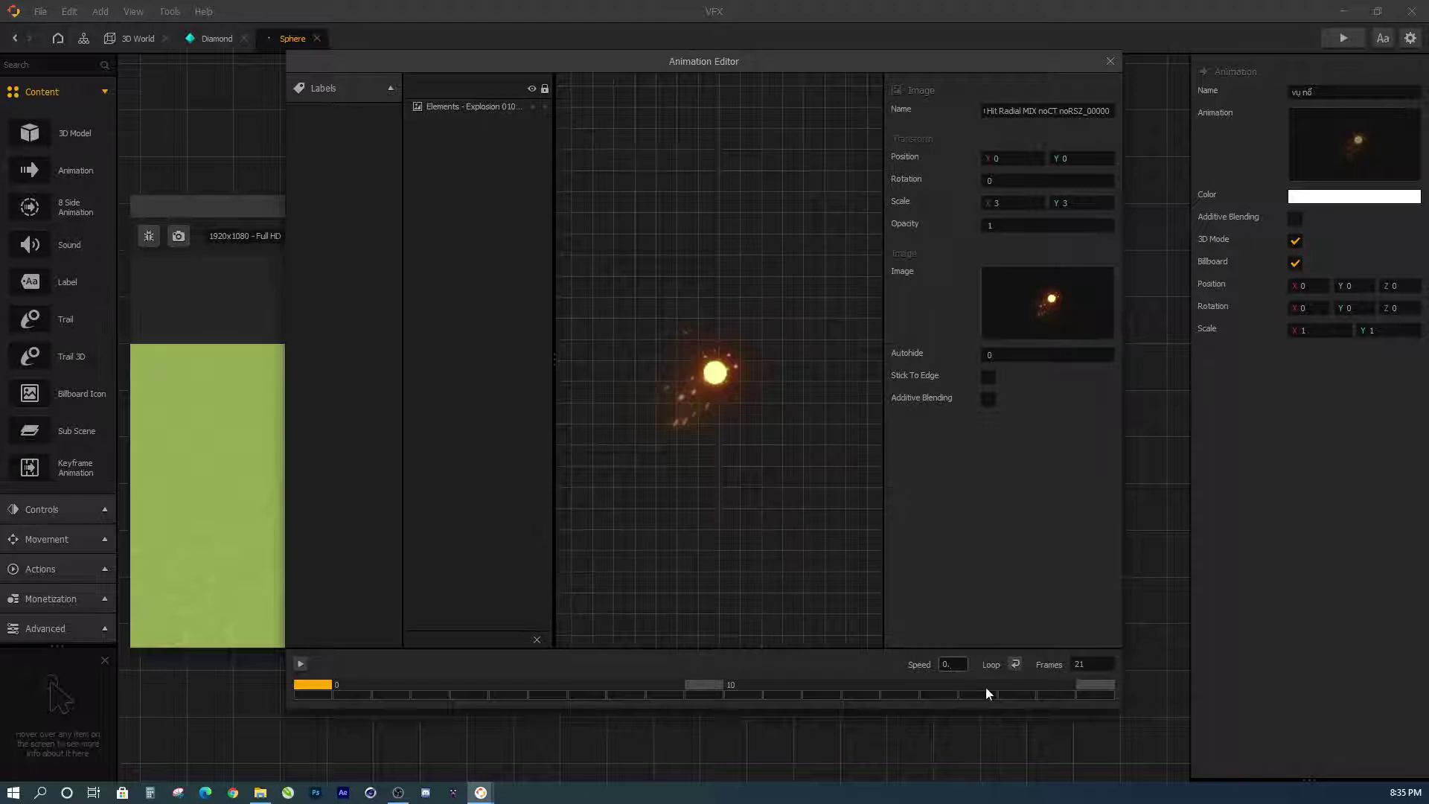
type("6")
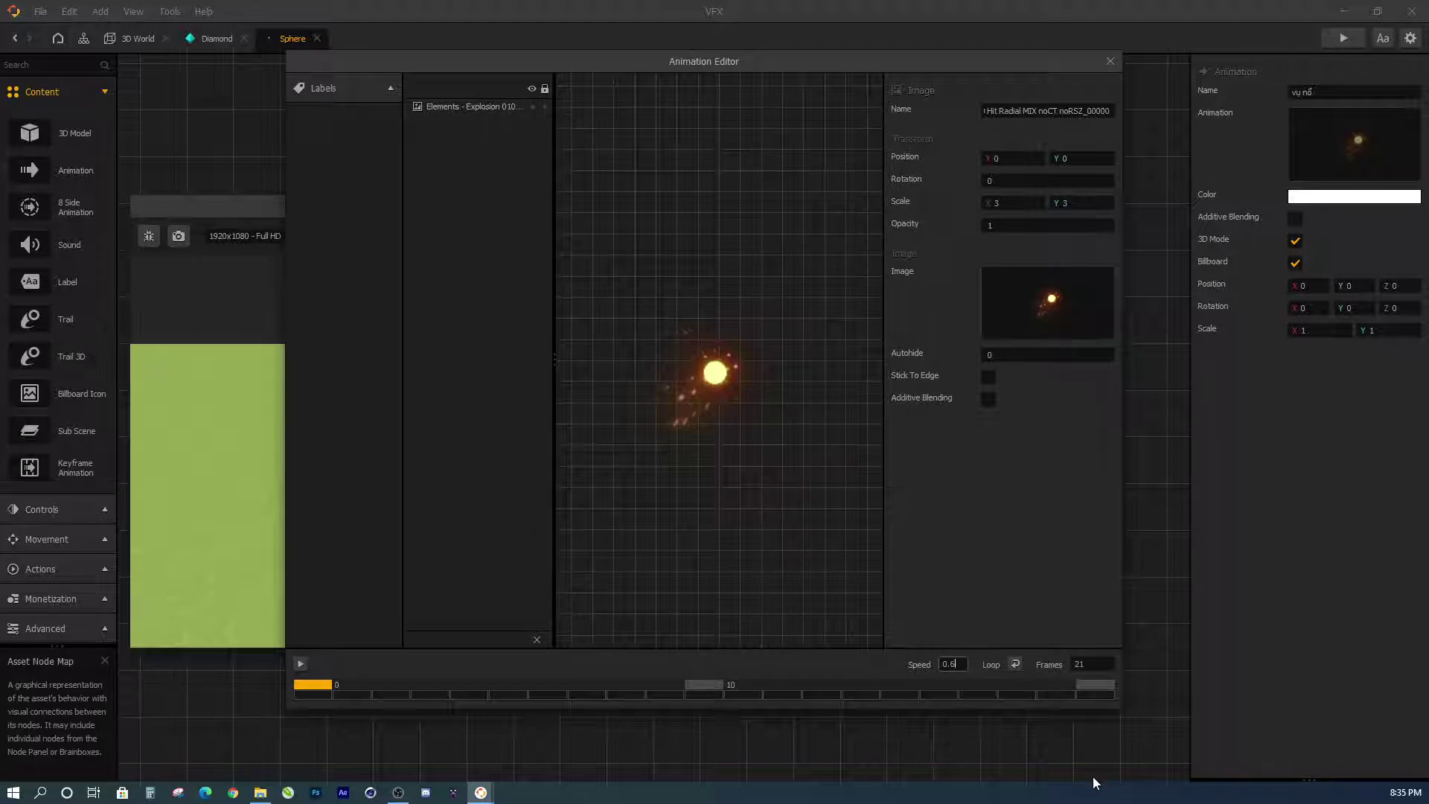
key("Tab")
- Play the animation, close the editor, and reload the preview to see the explosion
left_click(301, 664)
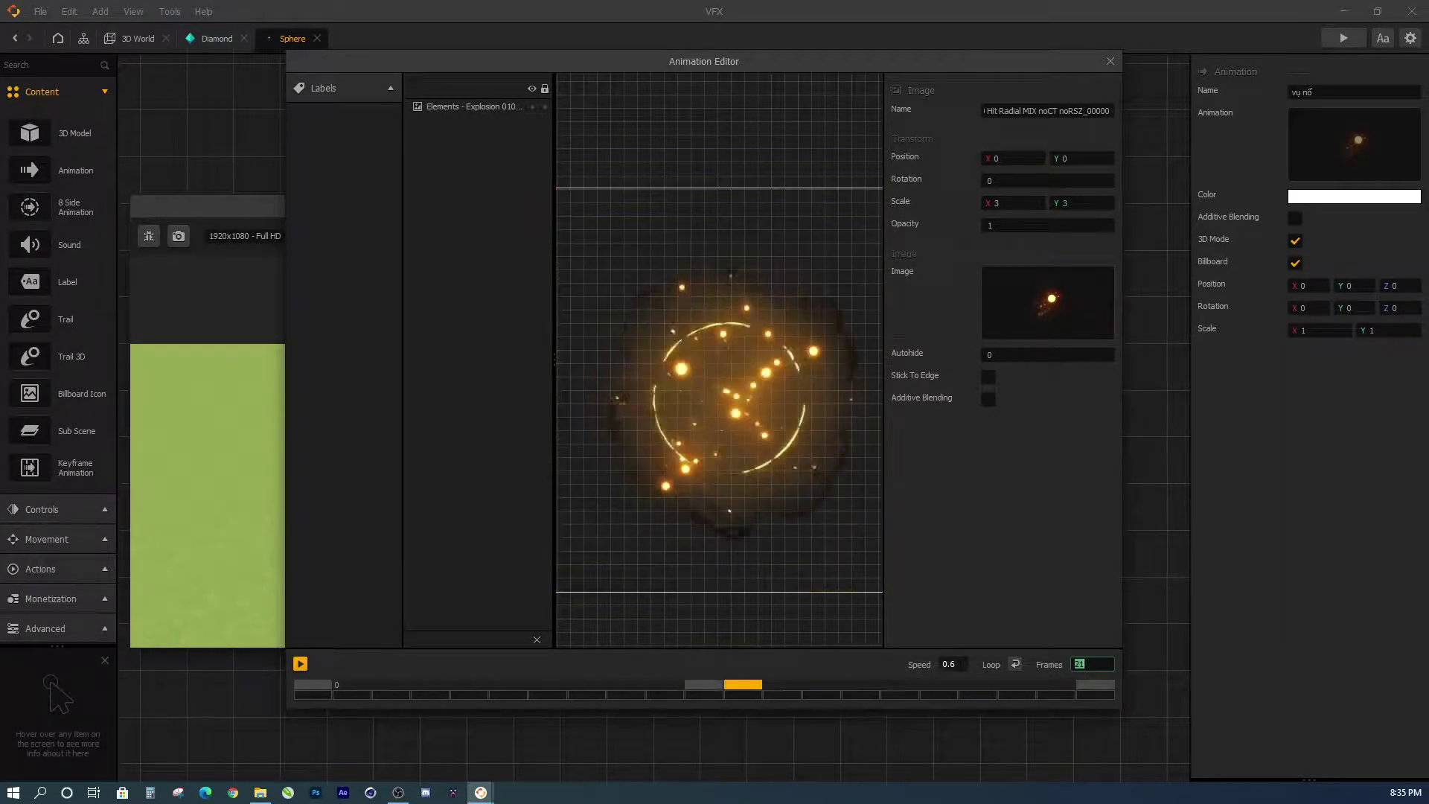
left_click(1110, 61)
left_click(793, 237)
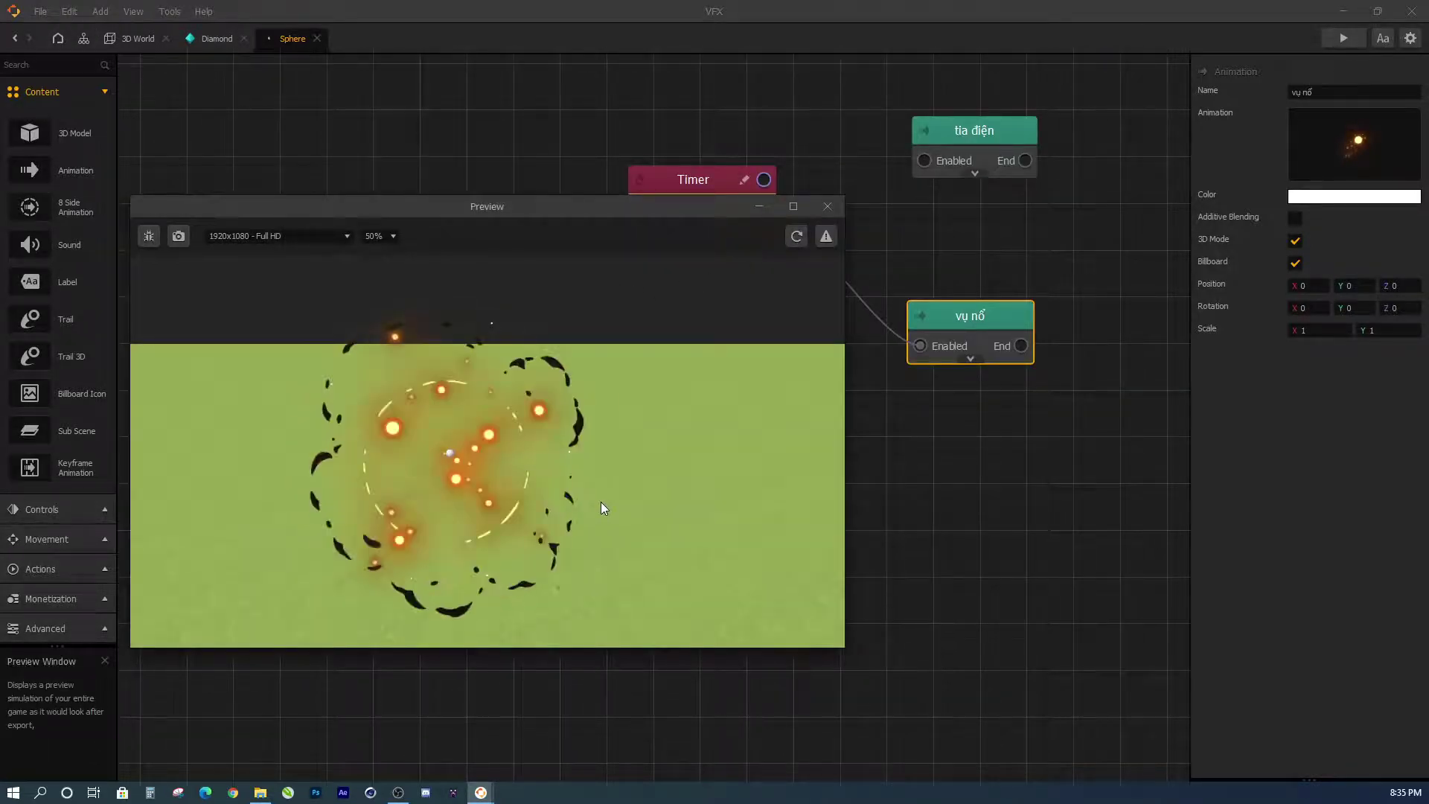
- In vụ nổ's Animation Editor, set Speed to 1, turn Loop on, play it, and close the editor
mouse_move(1389, 121)
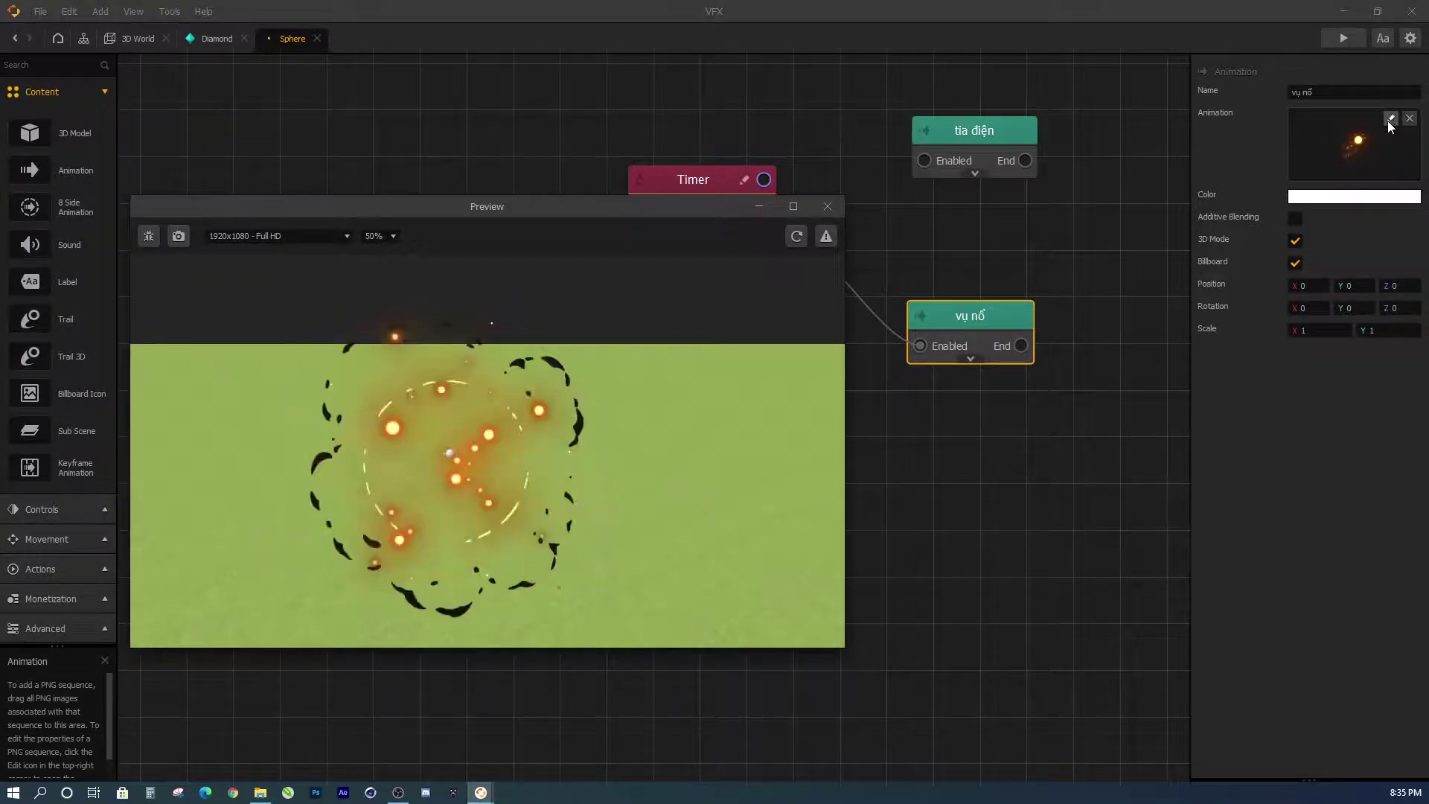
left_click(1391, 120)
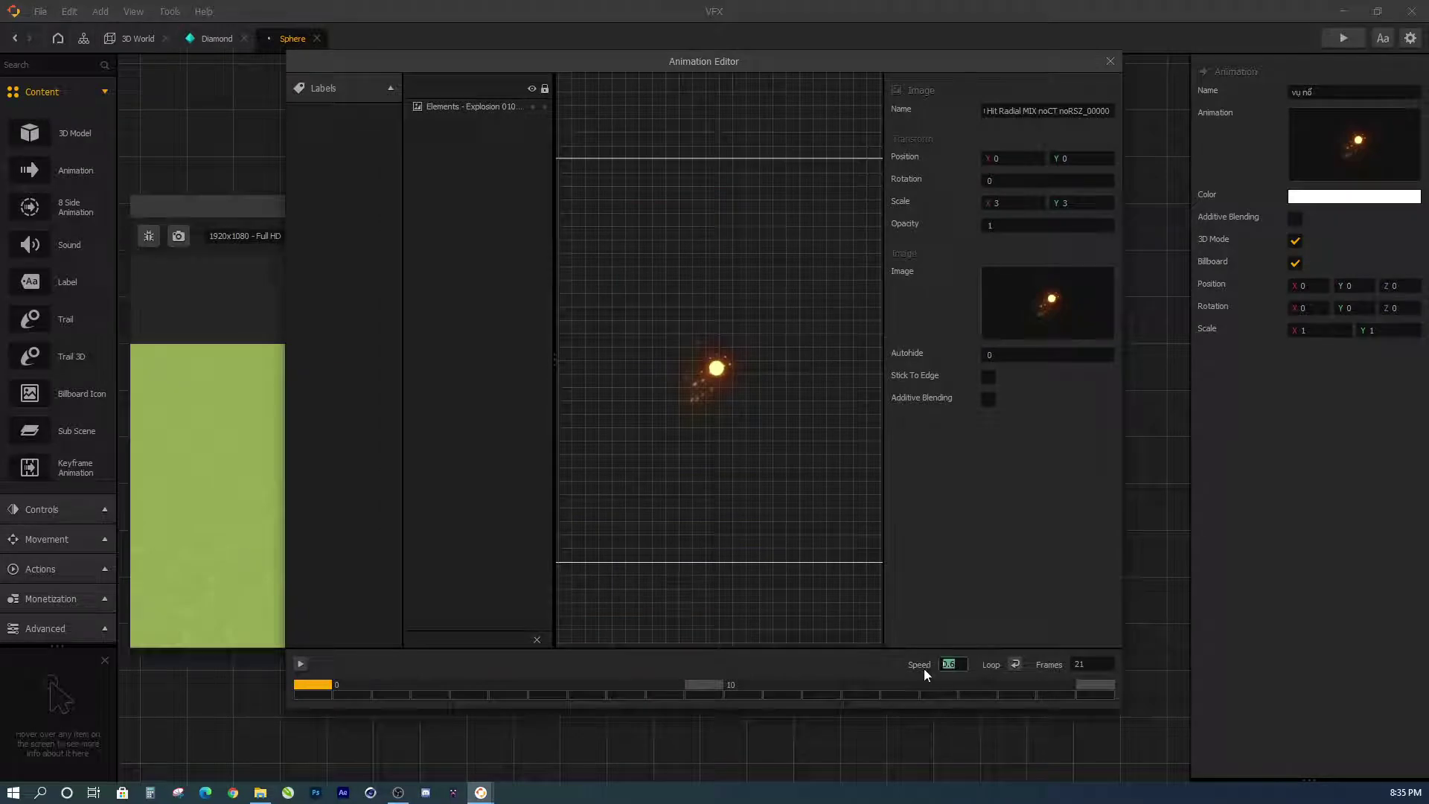
type("1")
key("Tab")
left_click(1015, 668)
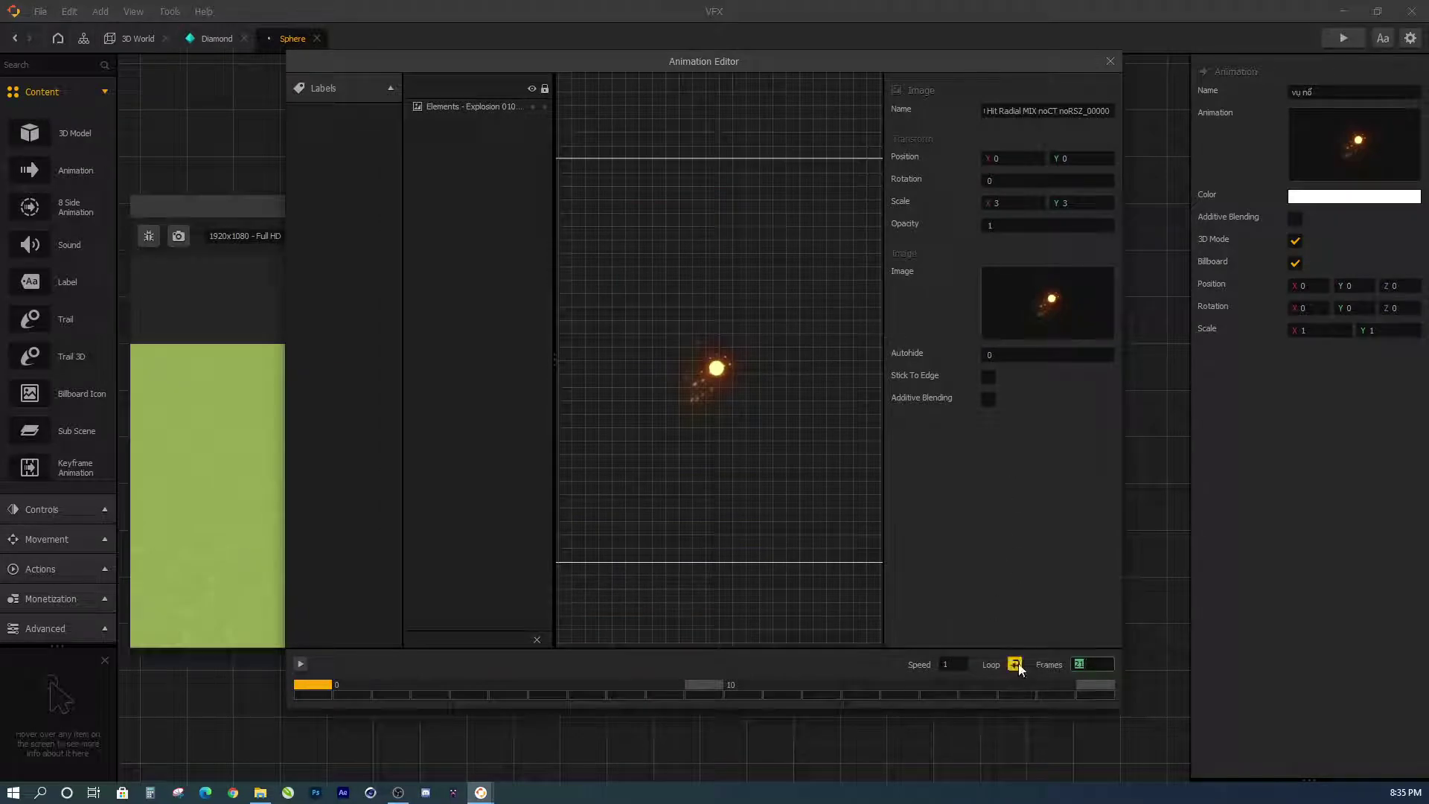
left_click(301, 665)
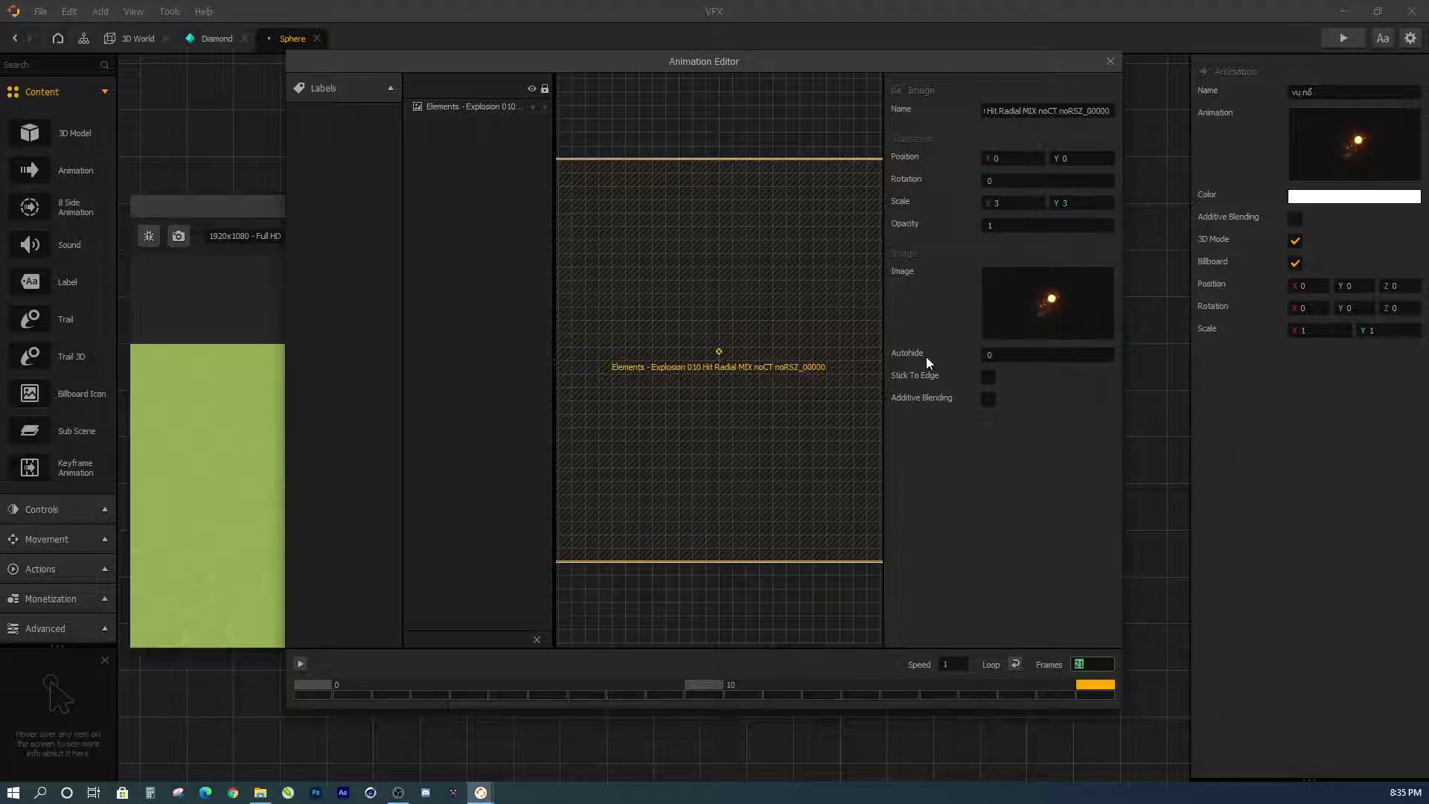
left_click(1111, 62)
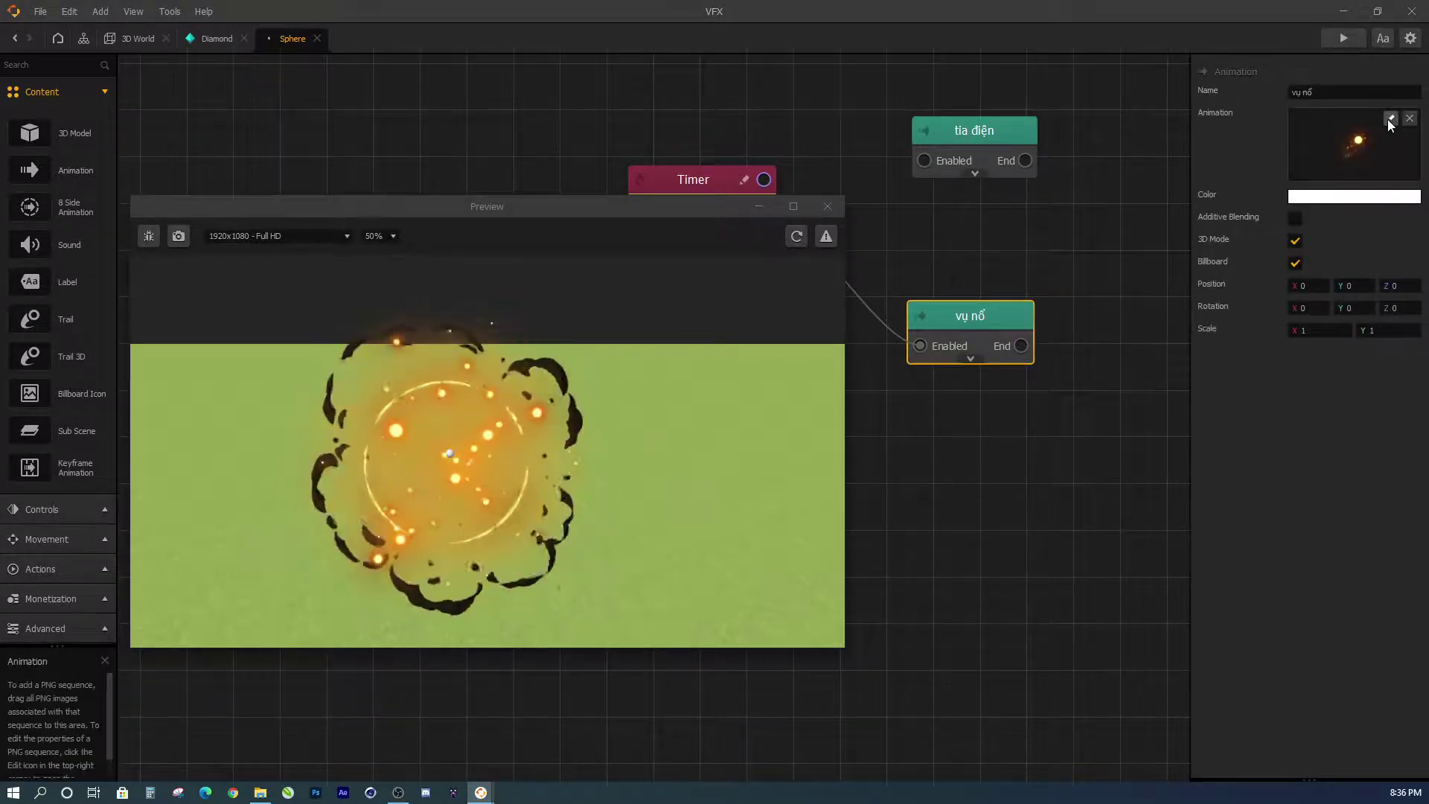
- Reopen the explosion's Animation Editor, enter an Autohide value of 5, and close it with Escape
left_click(1392, 116)
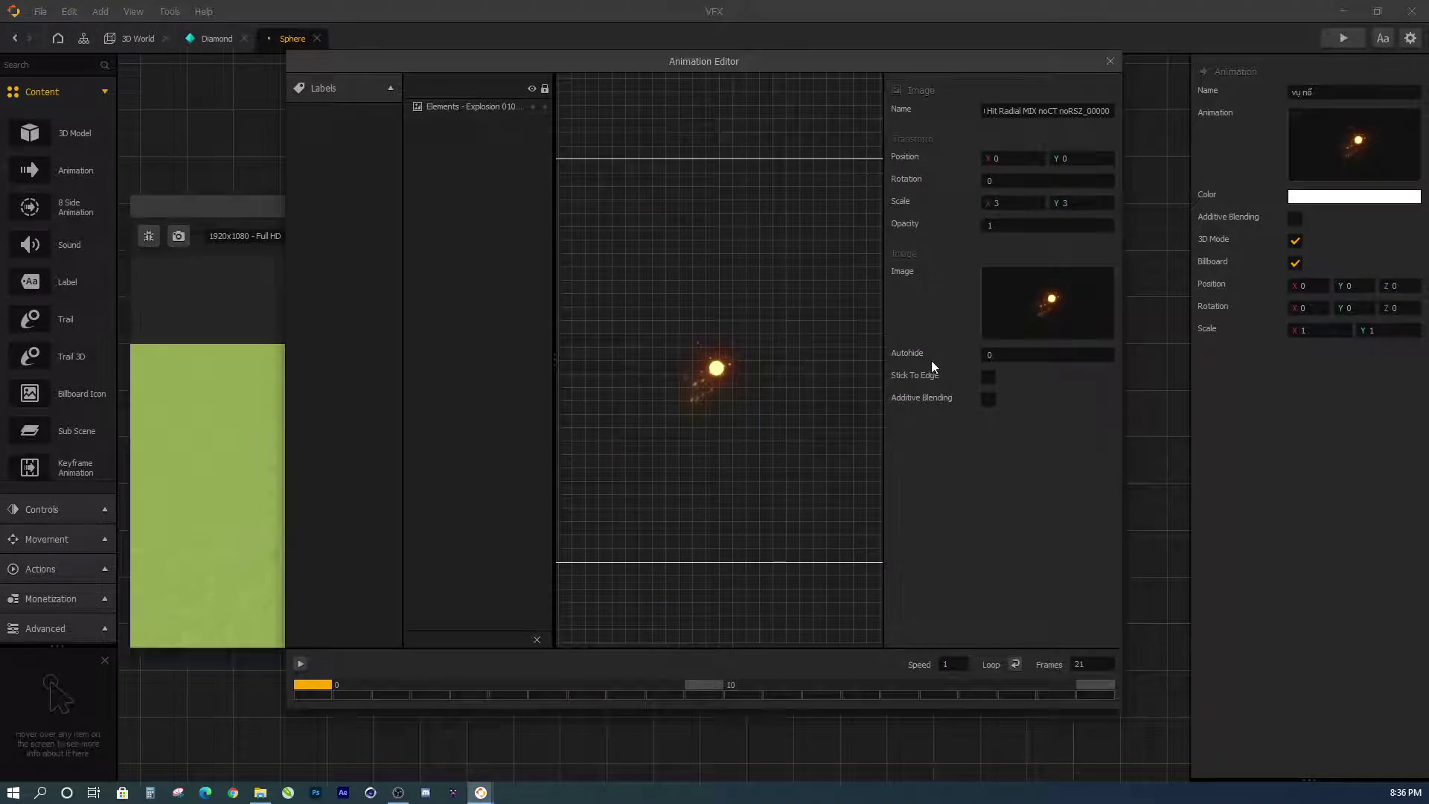
left_click(1042, 355)
key("Escape")
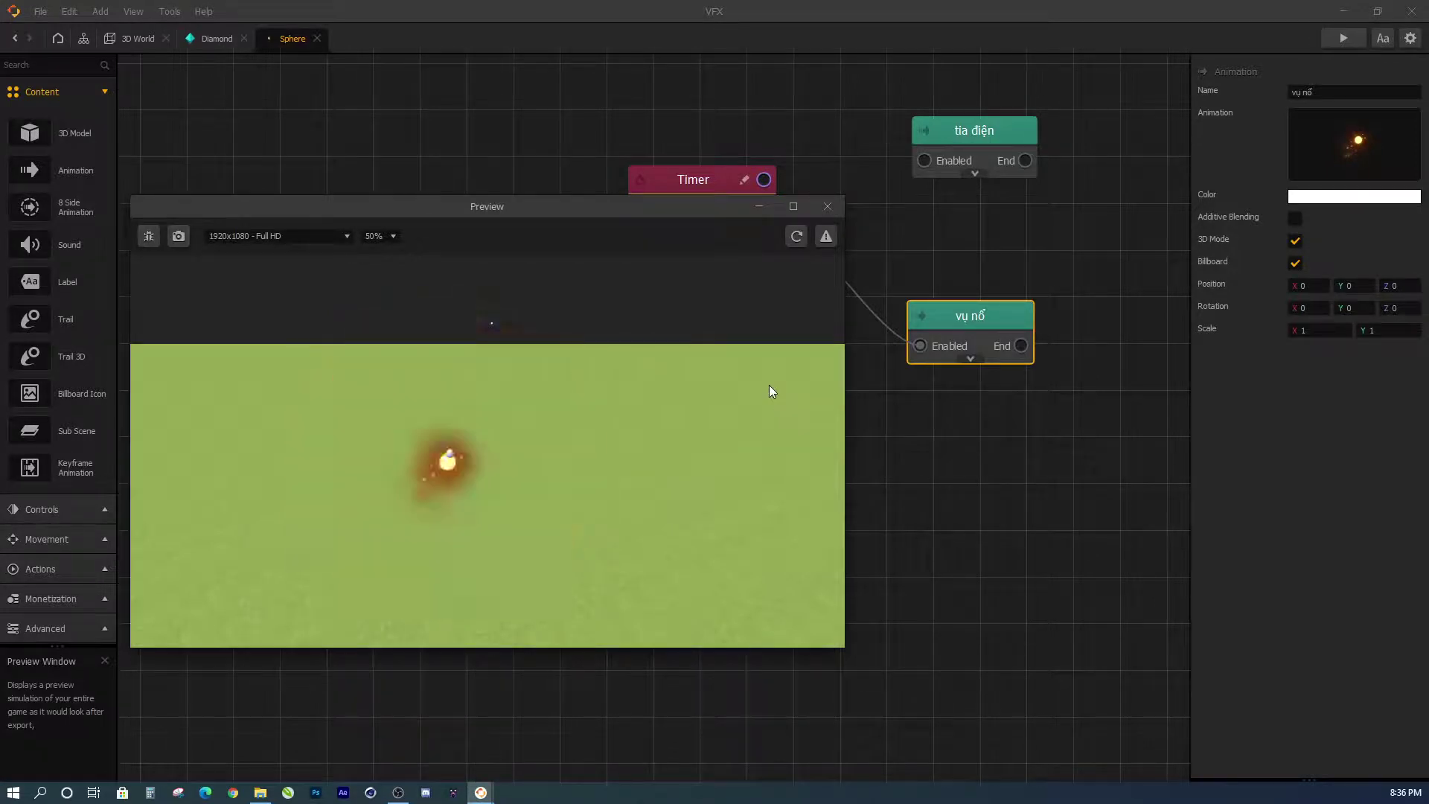
- Close the preview, reopen the explosion's Animation Editor, and jump to the last frame
left_click(828, 206)
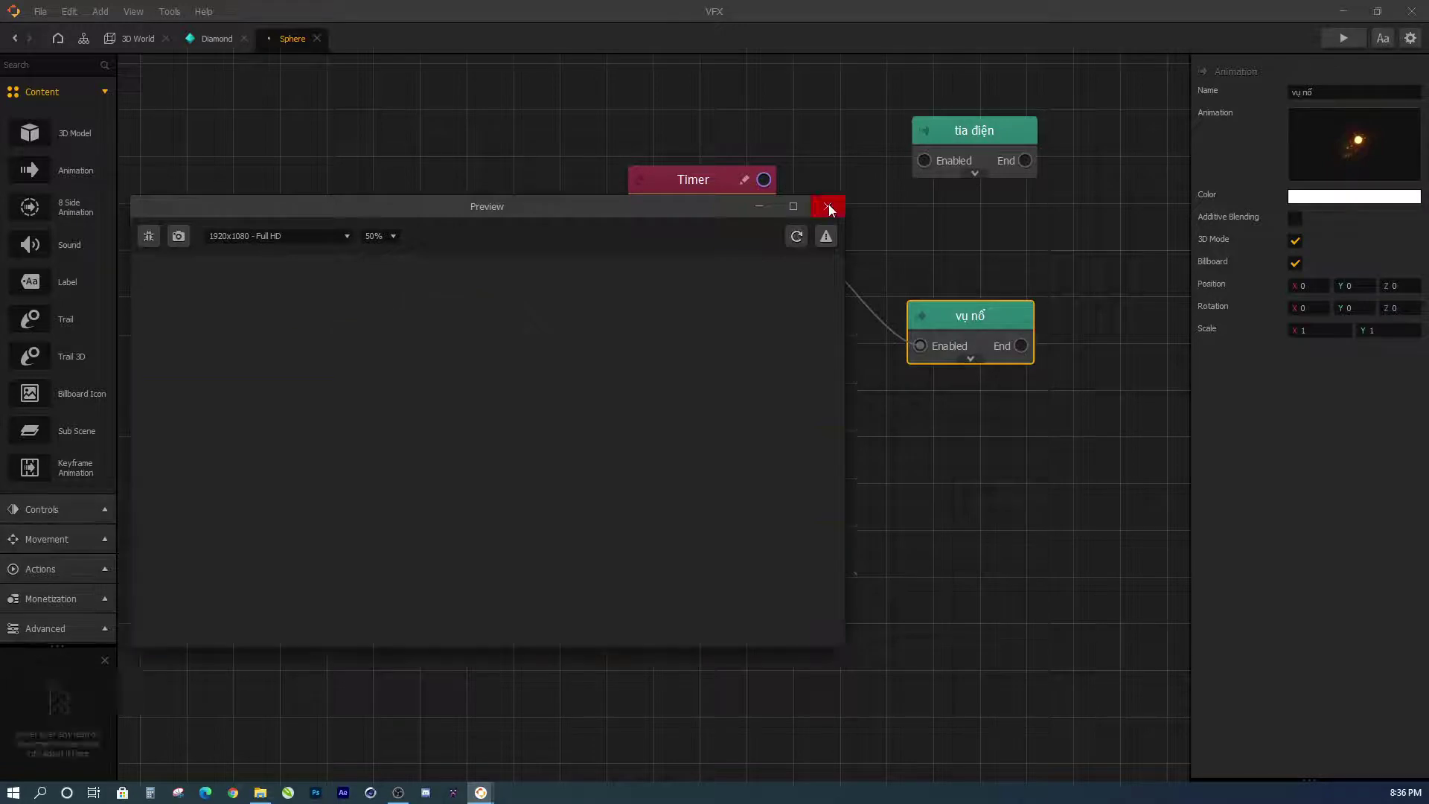
left_click(1389, 119)
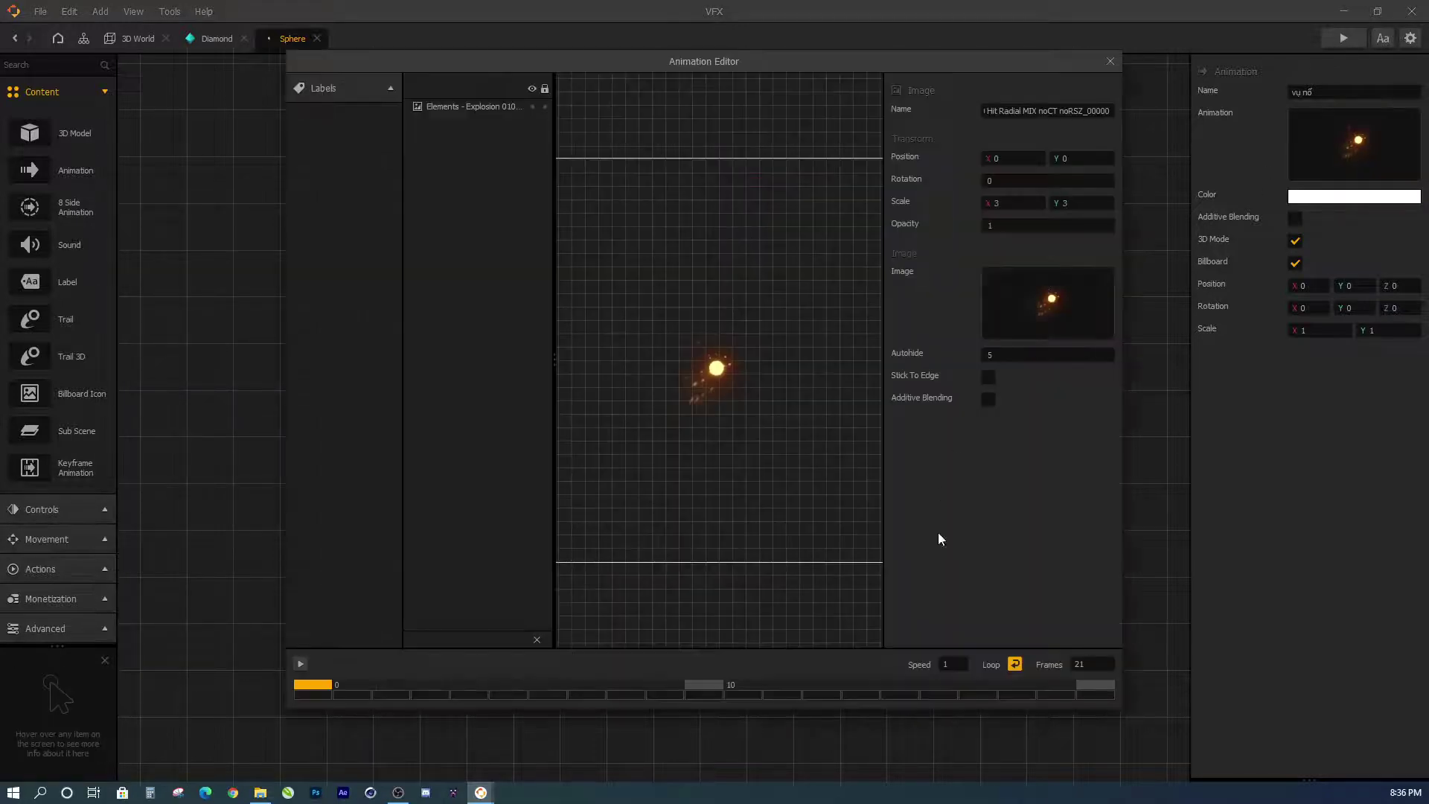
left_click(1013, 689)
left_click(1097, 691)
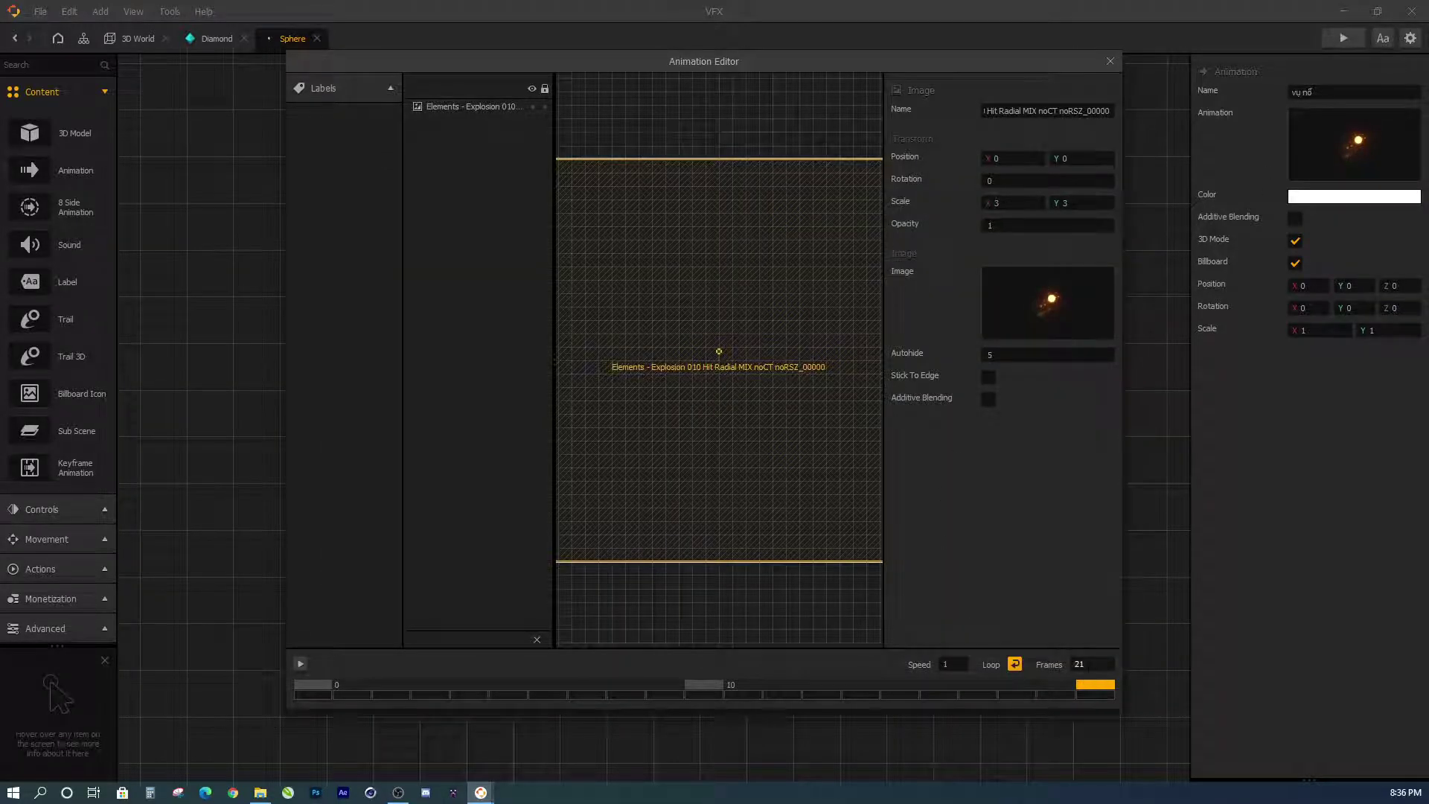
- Scrub through the final frames and set the Autohide value to 0
left_click(991, 355)
left_click(1029, 690)
left_click(1091, 695)
left_click(991, 355)
left_click(1065, 695)
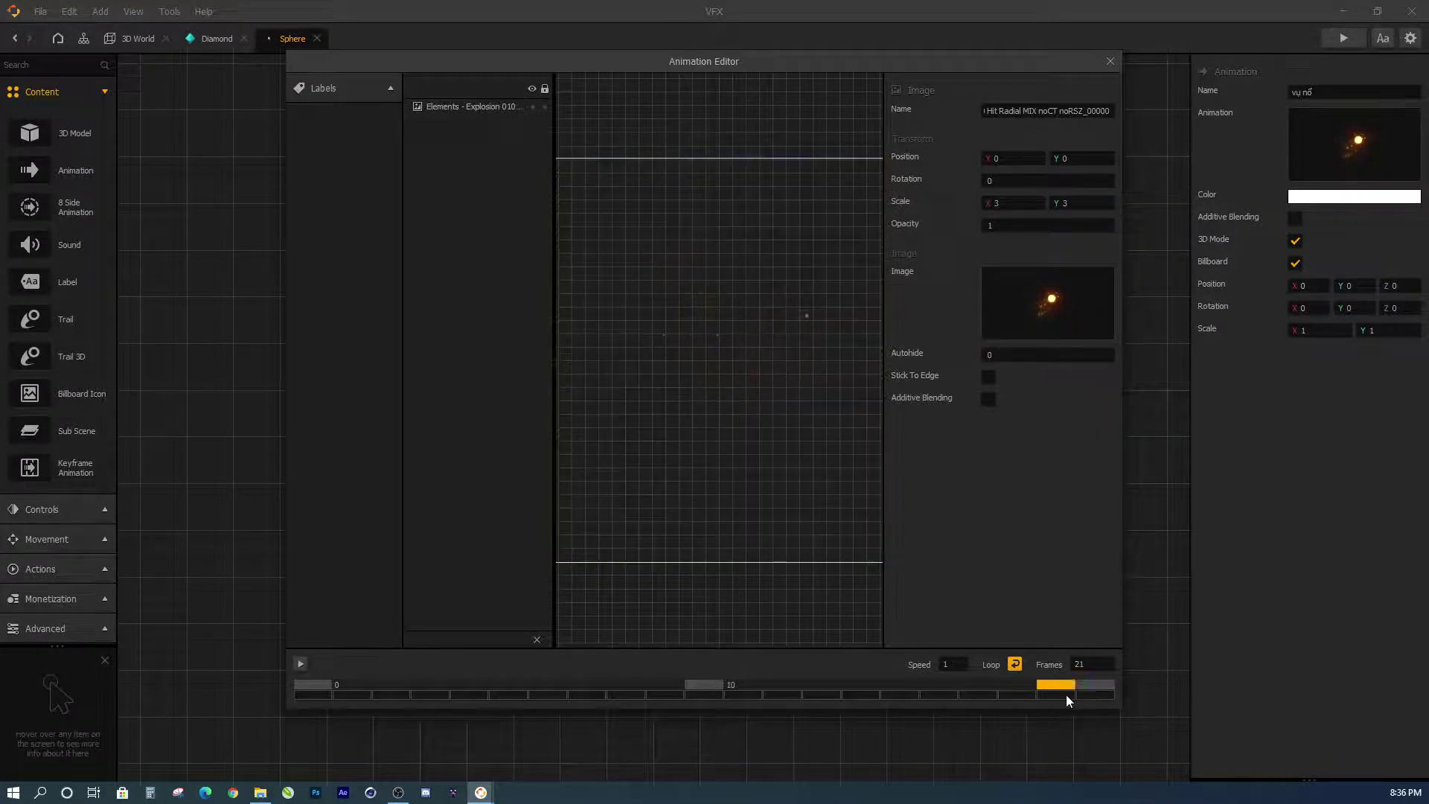
left_click(1096, 686)
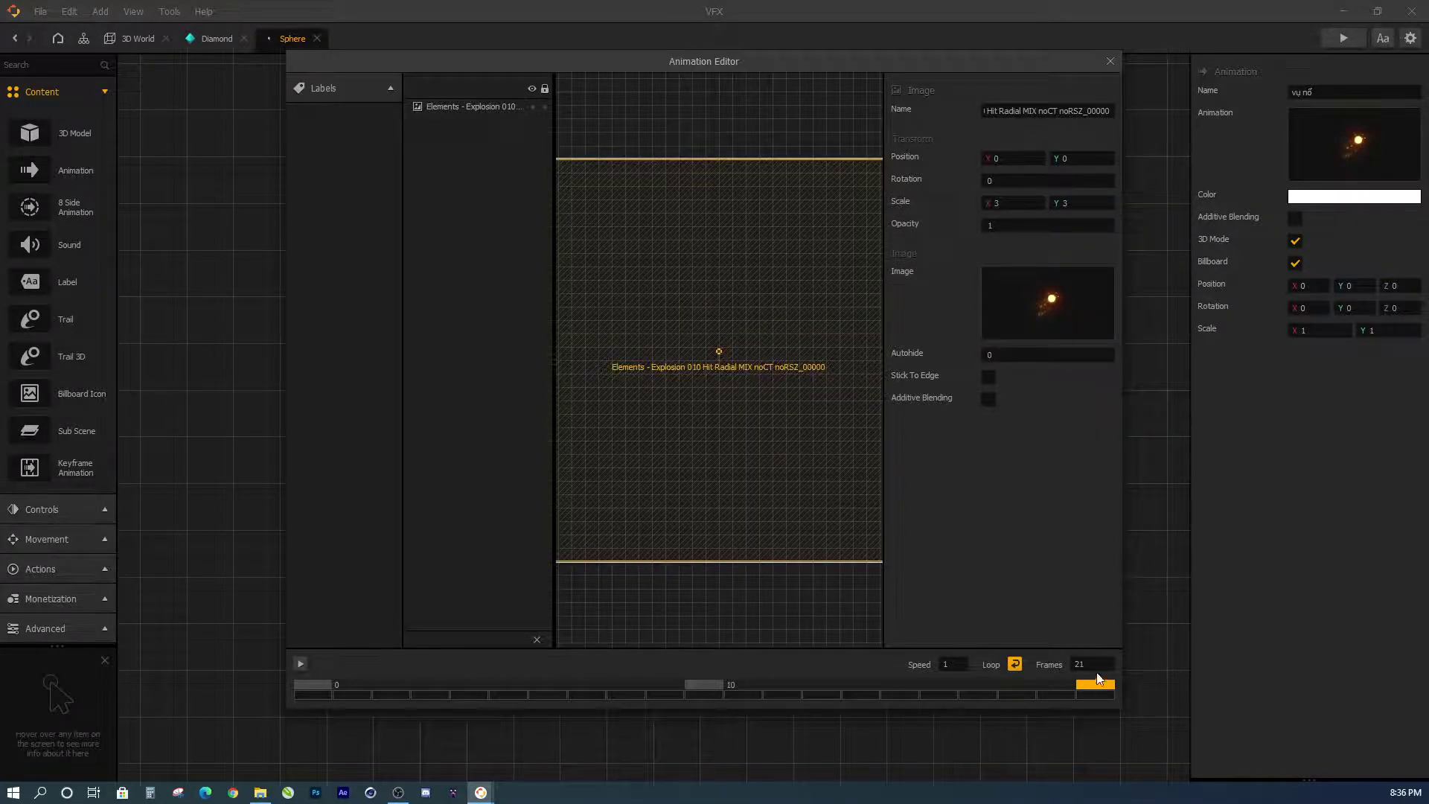
left_click(992, 355)
left_click(1093, 687)
left_click(990, 355)
- Turn Loop off and step through the Scale, Speed and Frames fields
left_click(1015, 665)
left_click(1012, 202)
key("Tab")
key("Tab")
left_click(952, 664)
left_click(1088, 664)
- Try the explosion animation at 42 frames and play it back
left_click(1081, 670)
double_click(1081, 664)
left_click(301, 664)
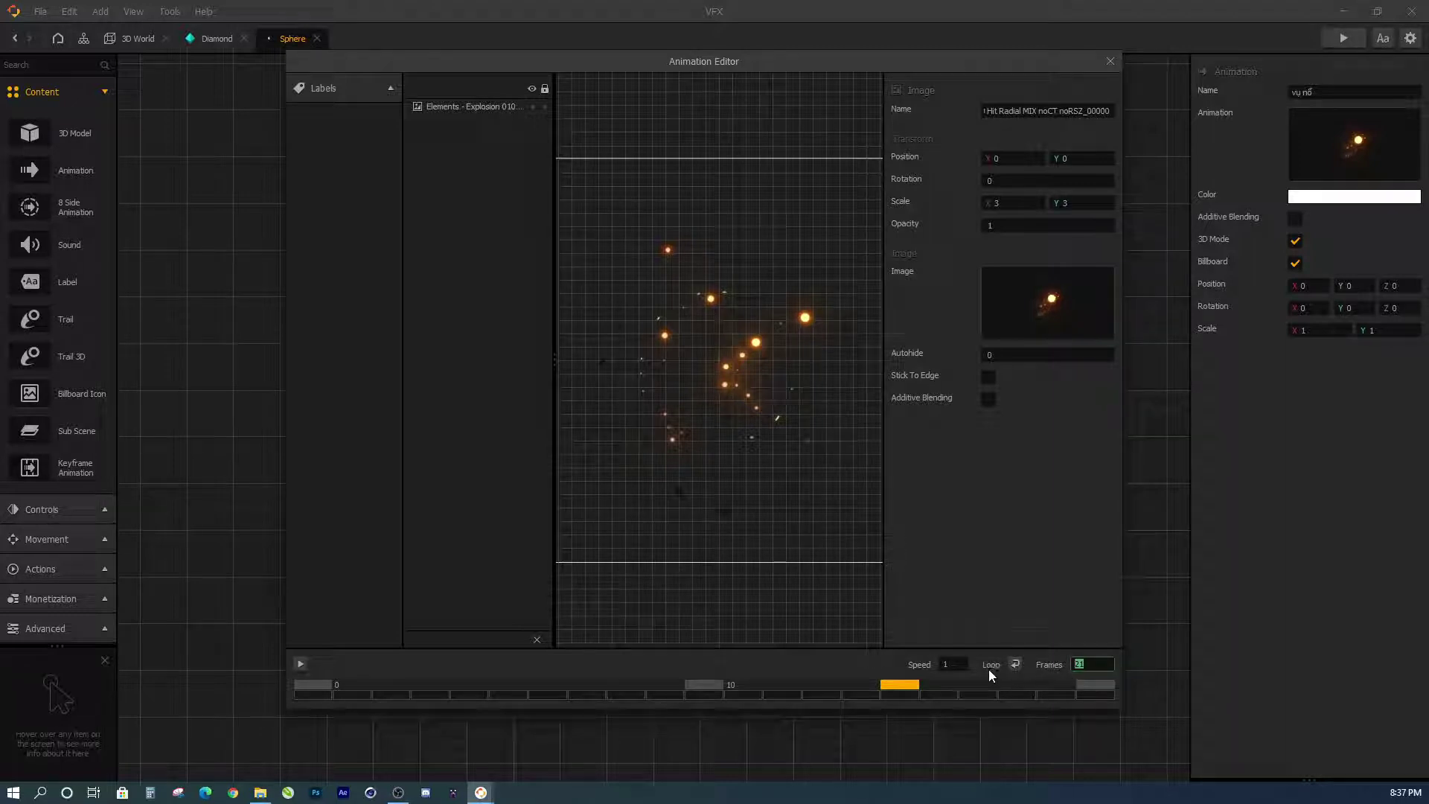
type("2")
type("1")
double_click(1083, 664)
type("42")
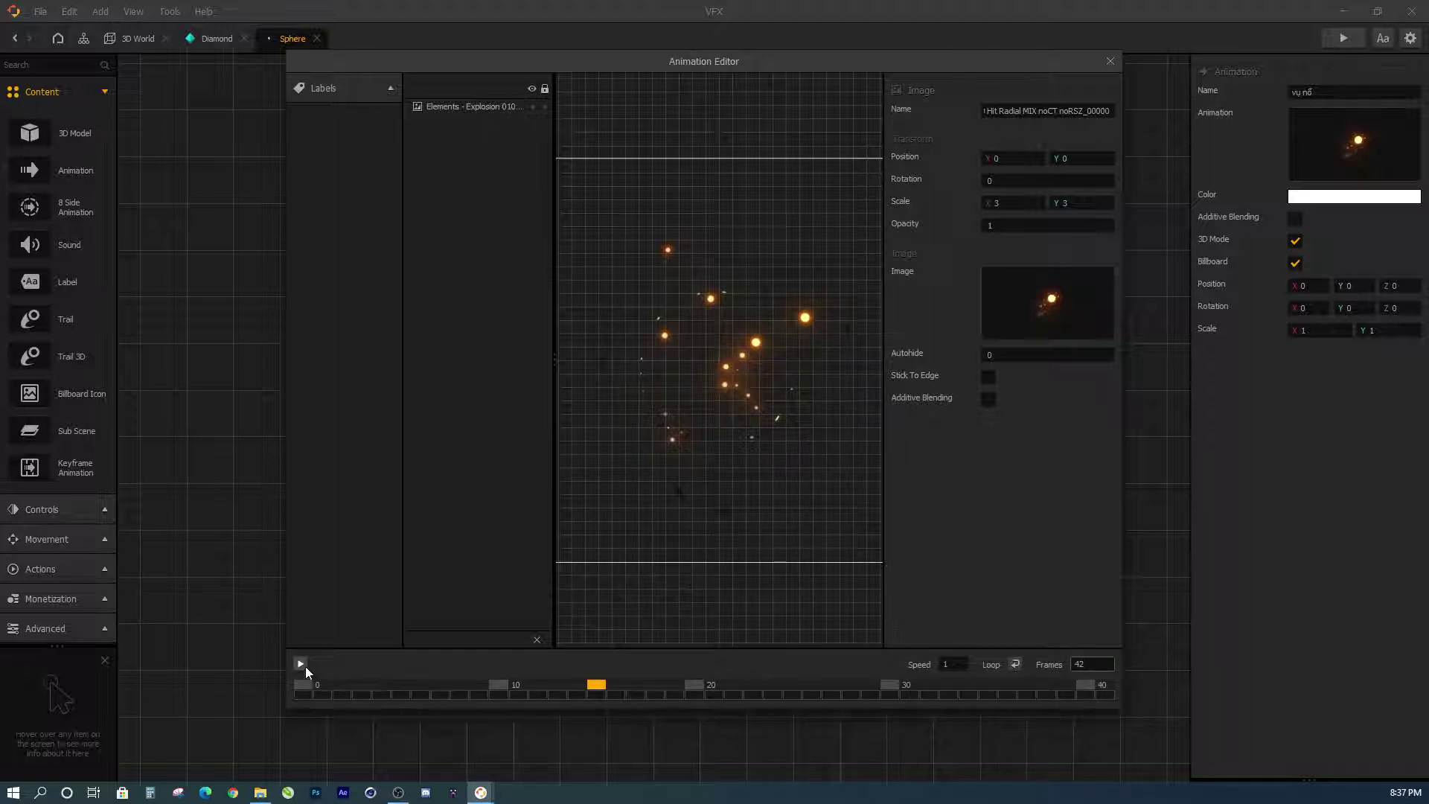
left_click(301, 665)
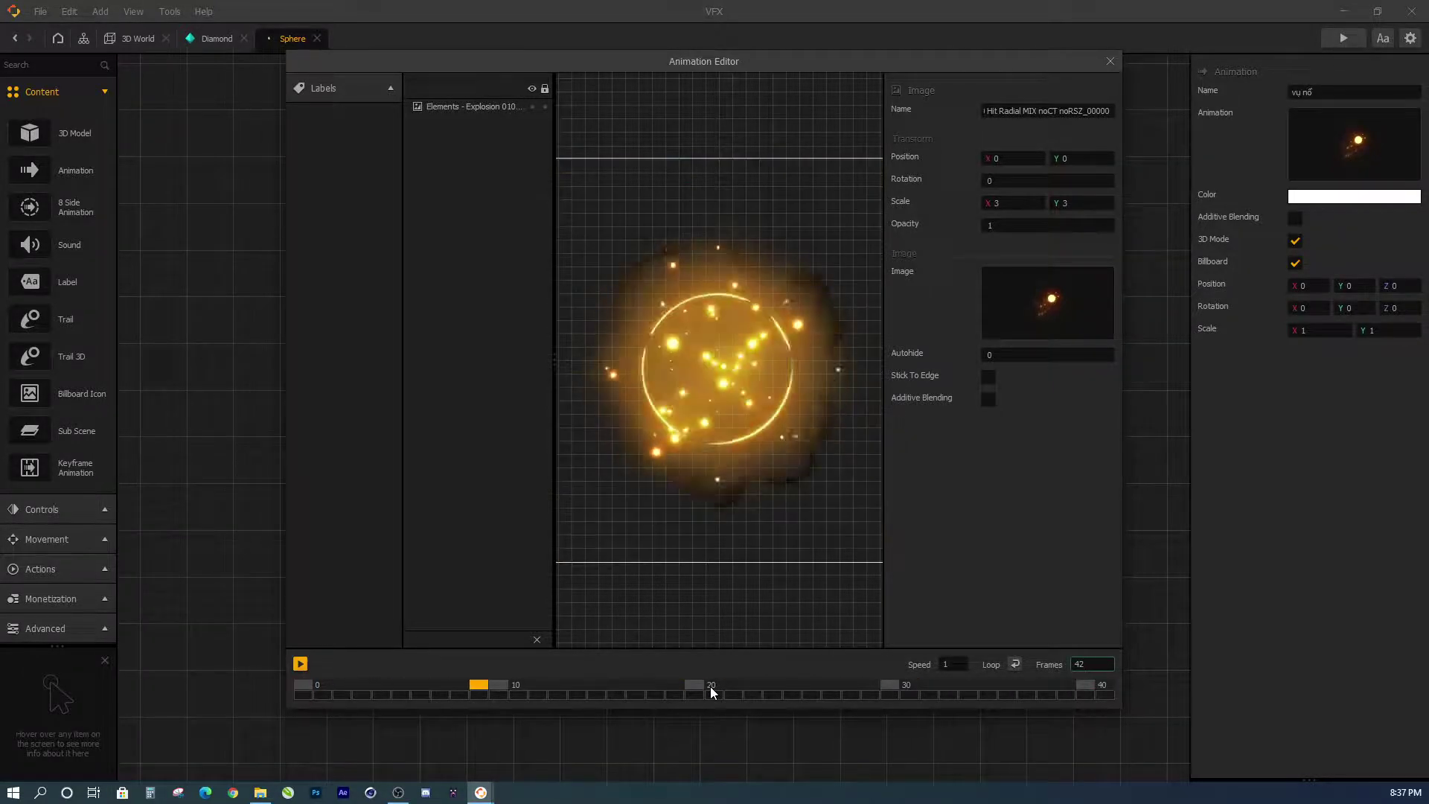
left_click(301, 663)
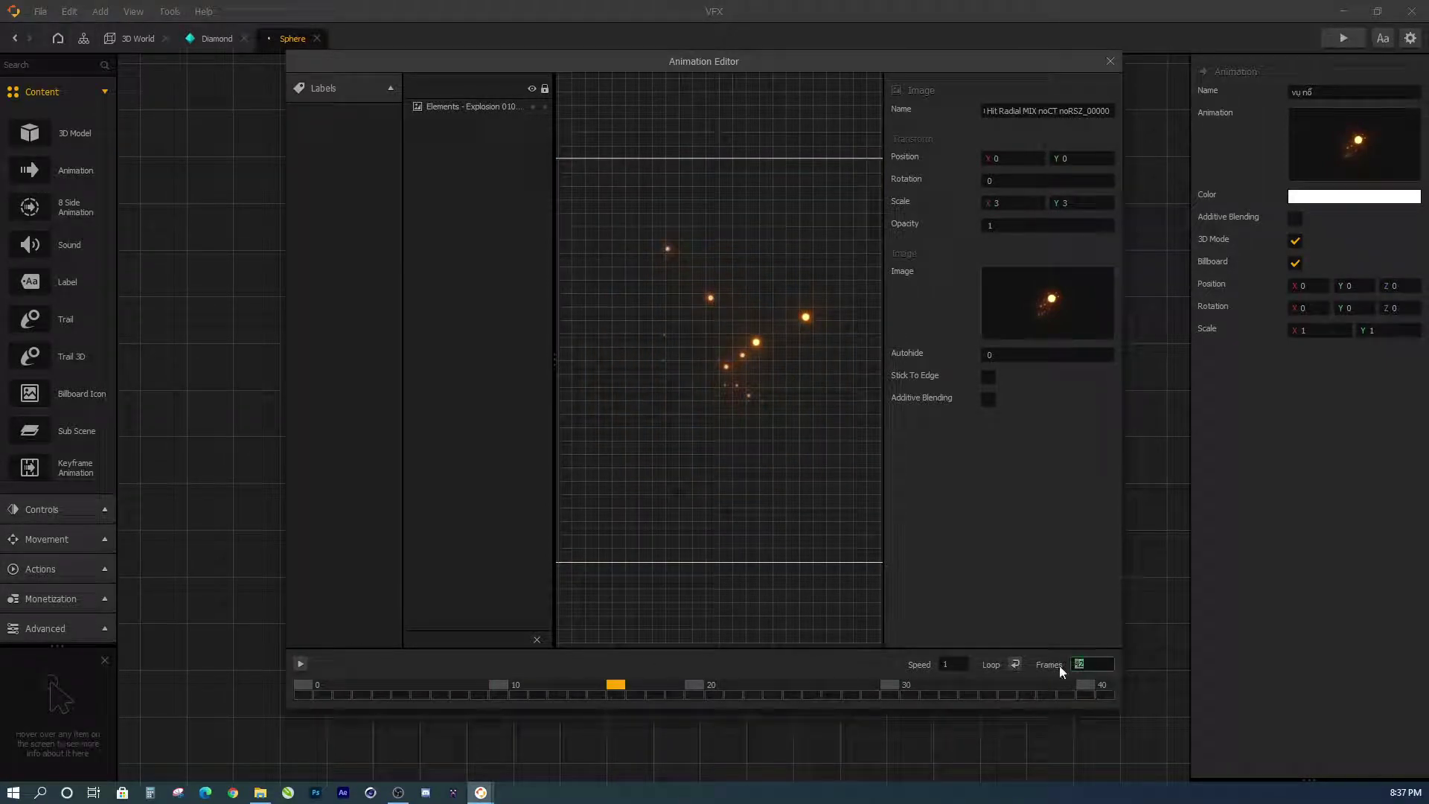
- Enter 2142 frames, restore 21, turn Loop back on, and close the Animation Editor
double_click(1081, 664)
type("2142")
key("Return")
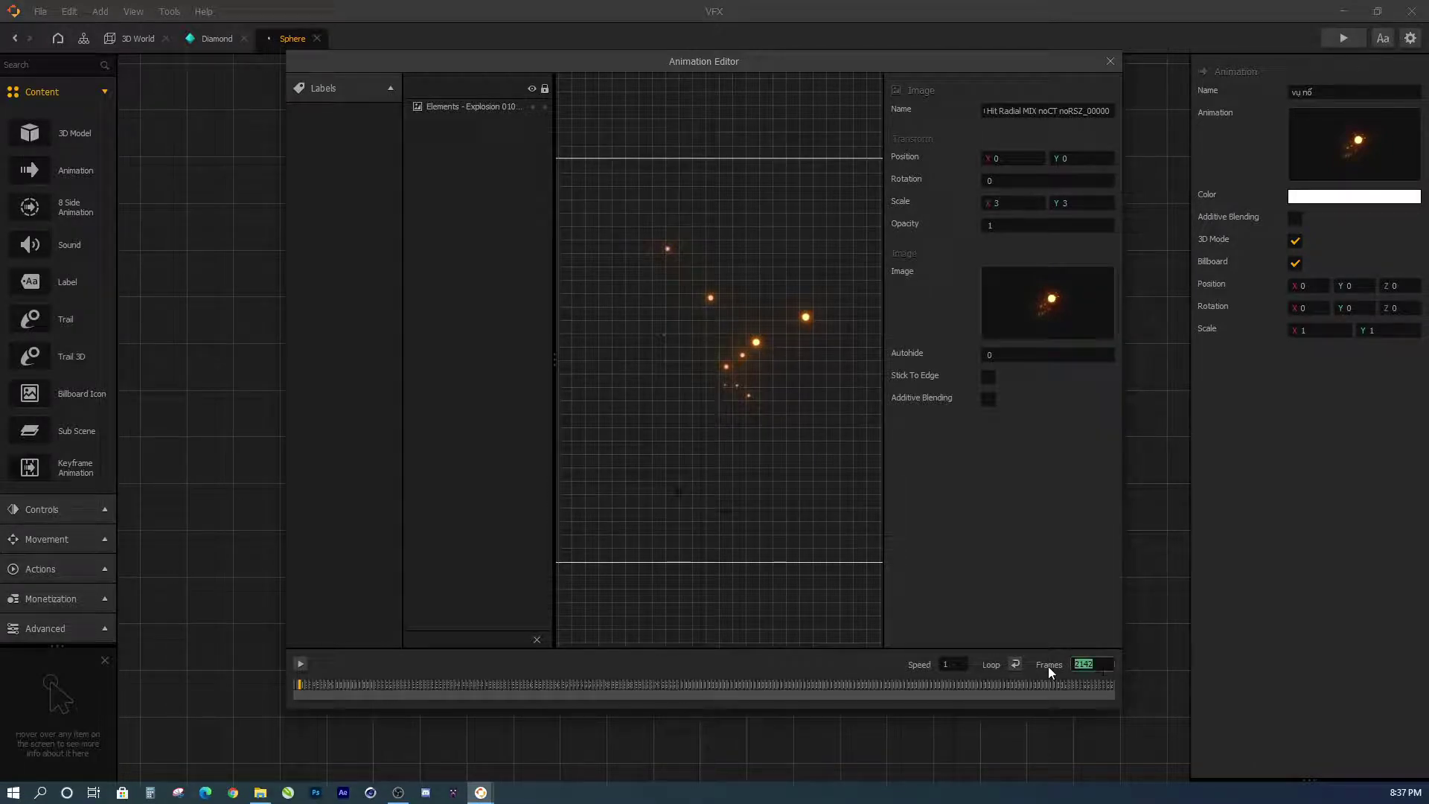
type("21")
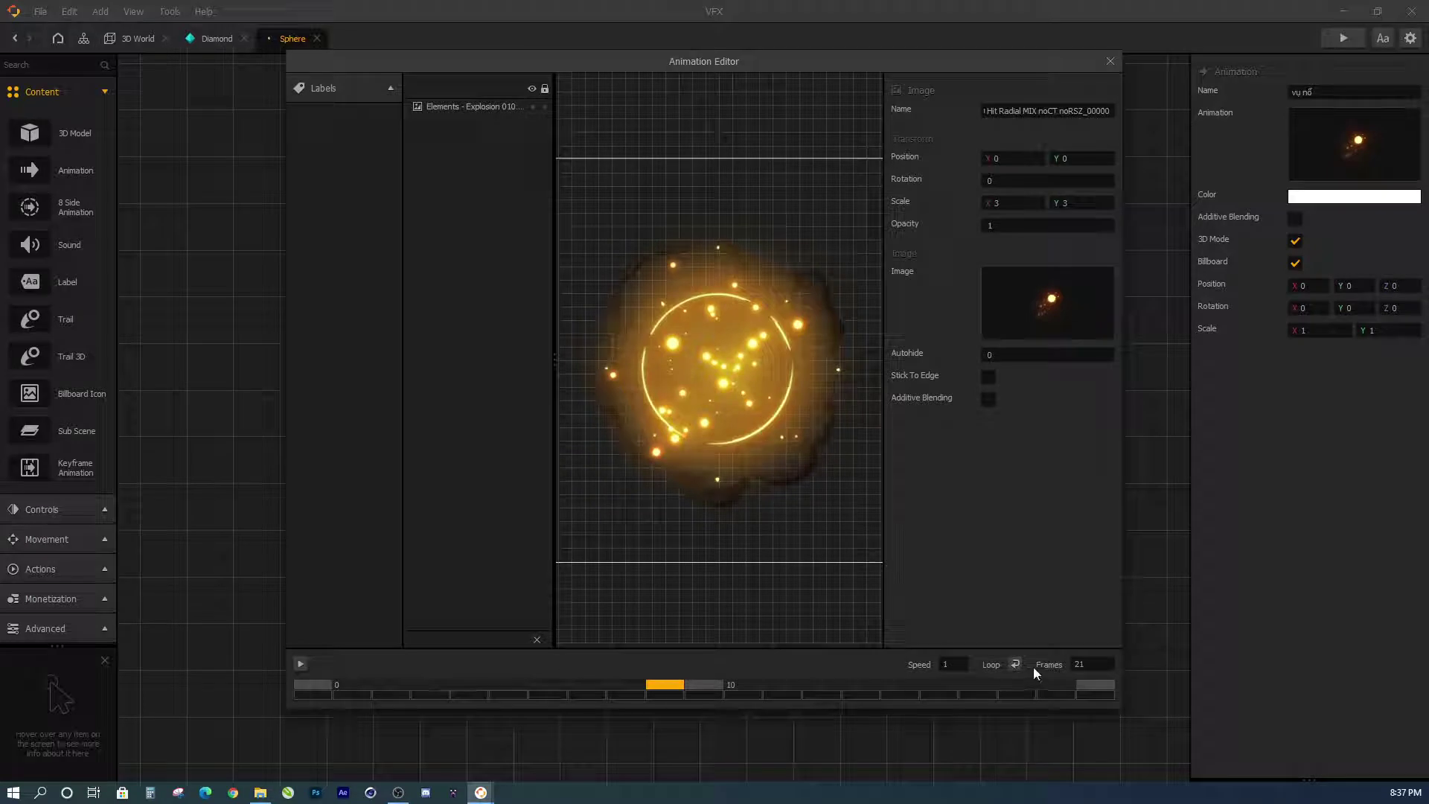
left_click(1015, 663)
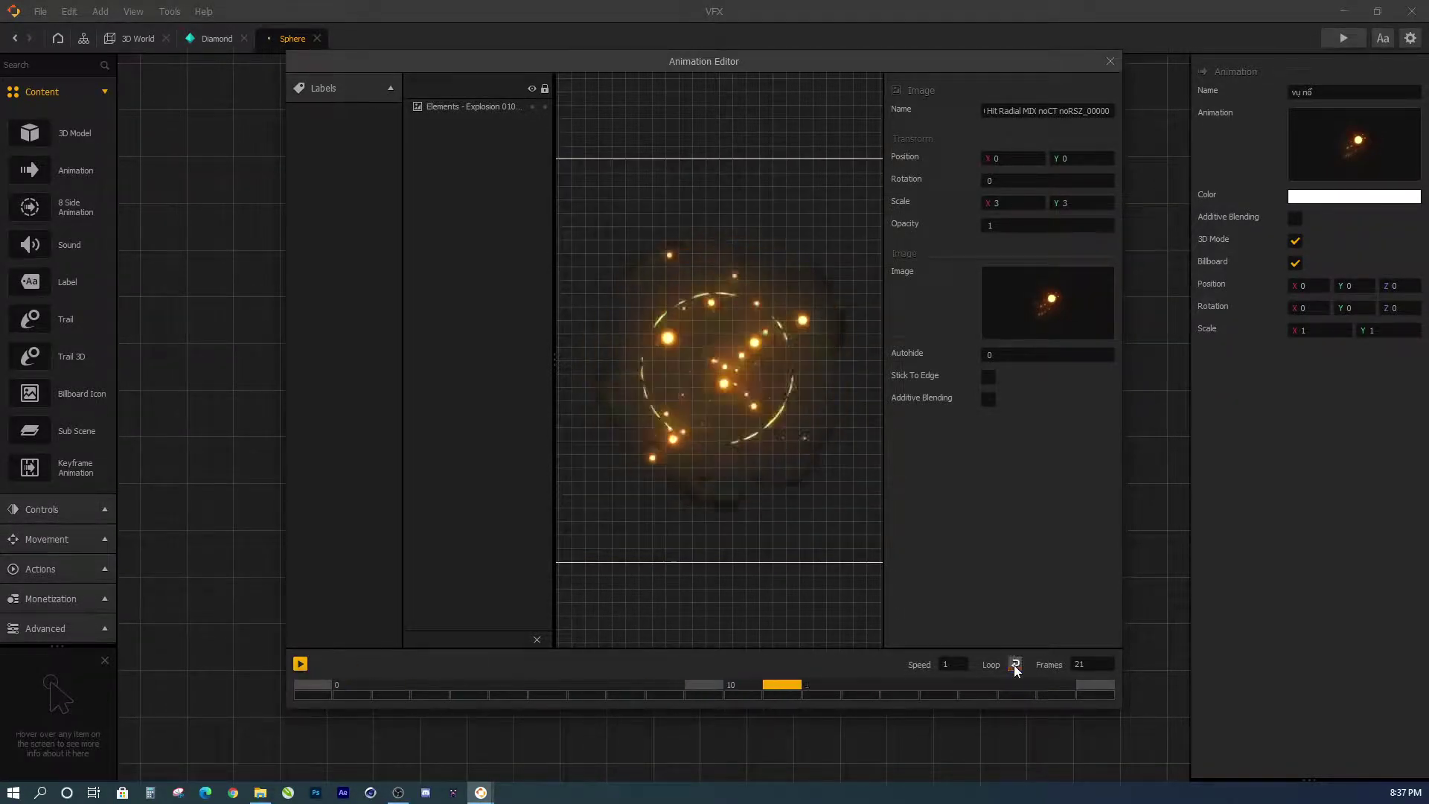
left_click(1110, 61)
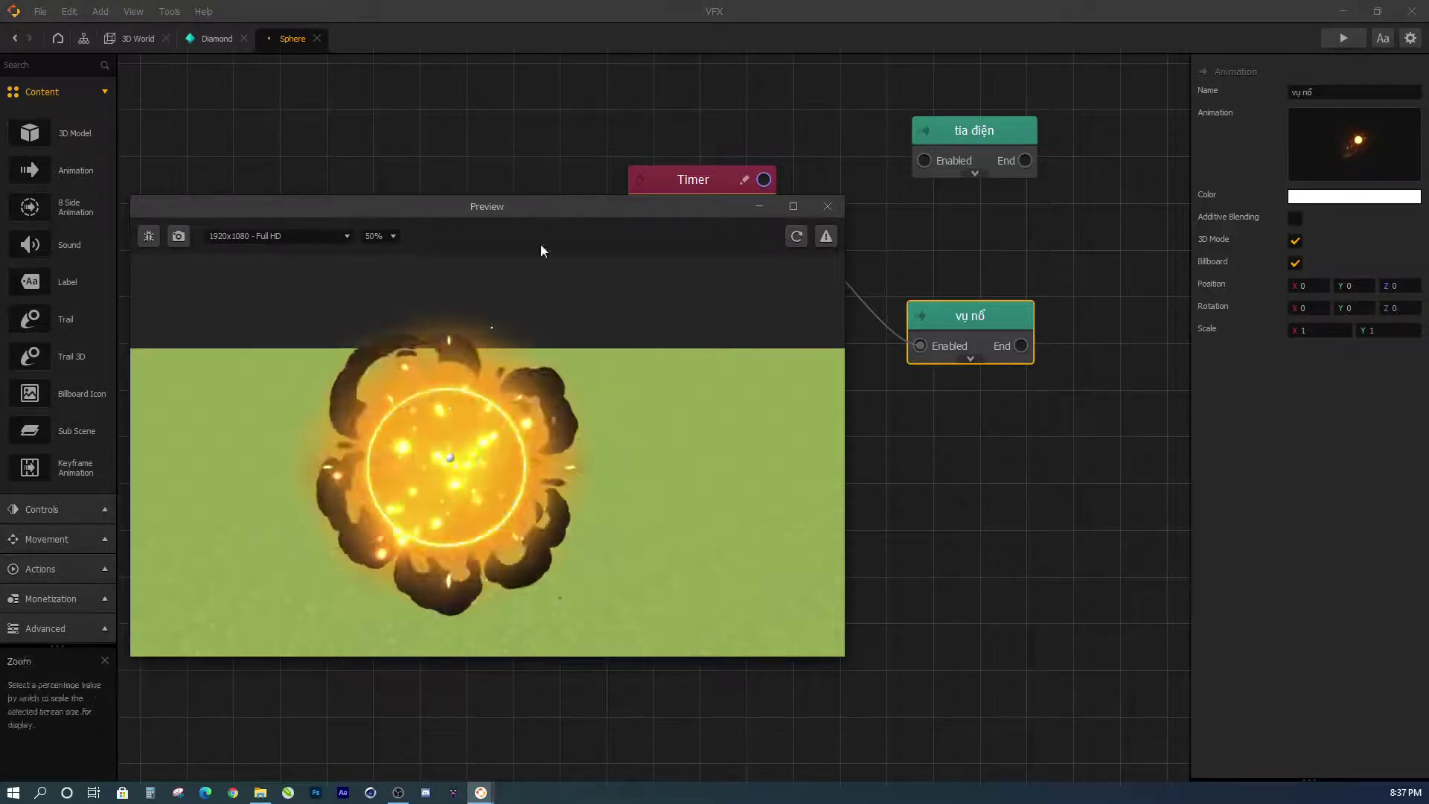
- Set the Timer node's Time to 0.5 and replay the explosion in the preview
left_click_drag(550, 216, 567, 339)
left_click(711, 181)
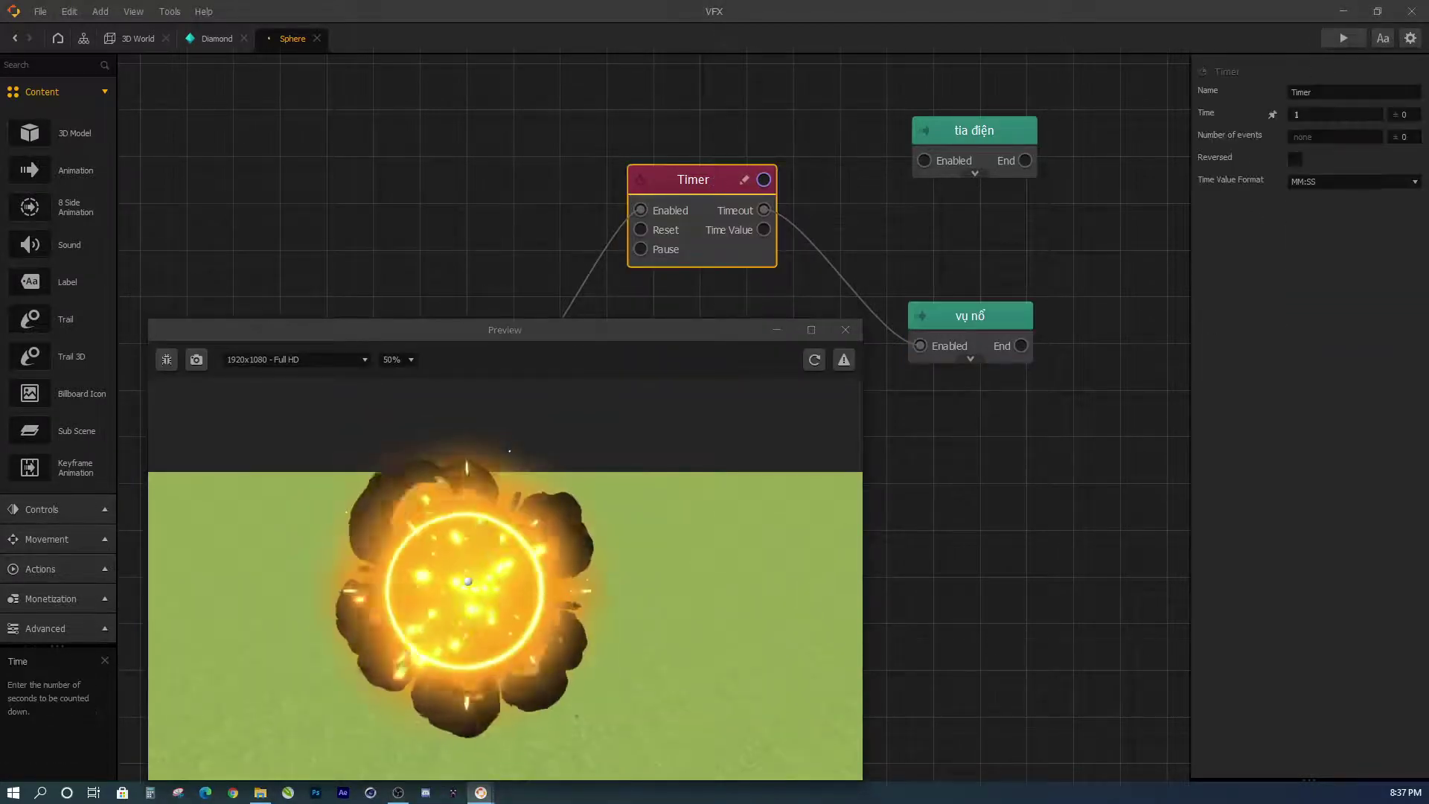
left_click(1310, 114)
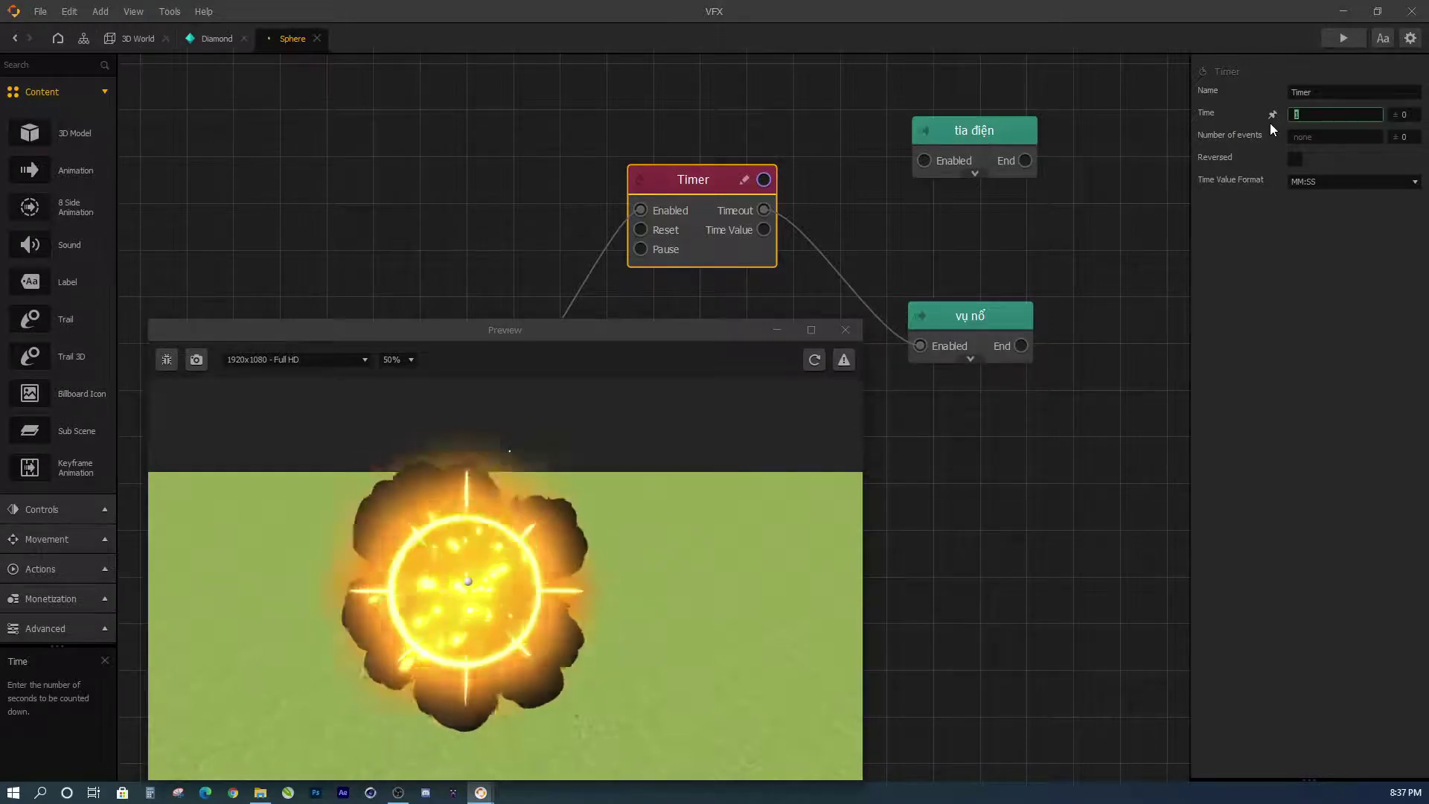
type("0.5")
key("Tab")
left_click(810, 369)
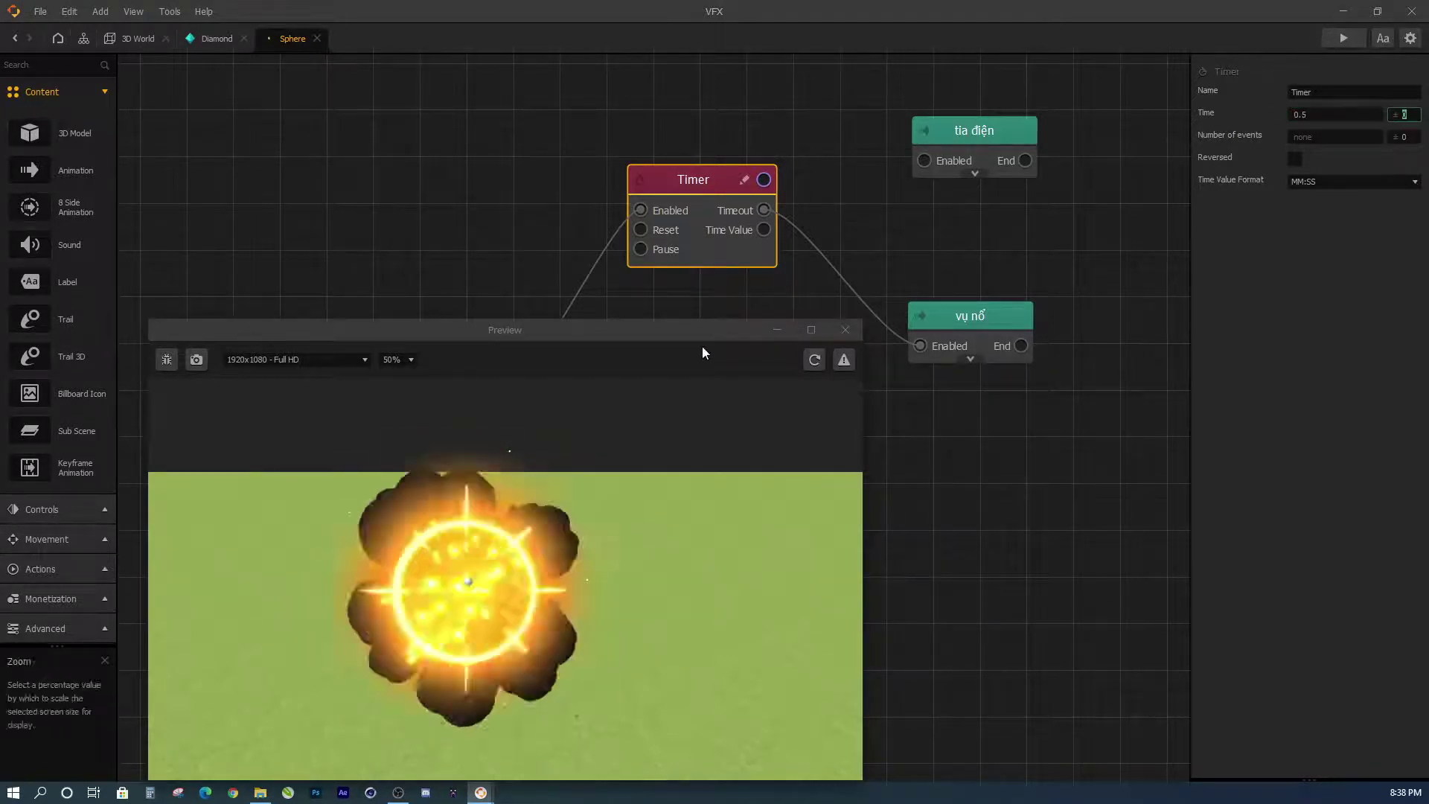
left_click_drag(686, 333, 675, 275)
left_click(803, 300)
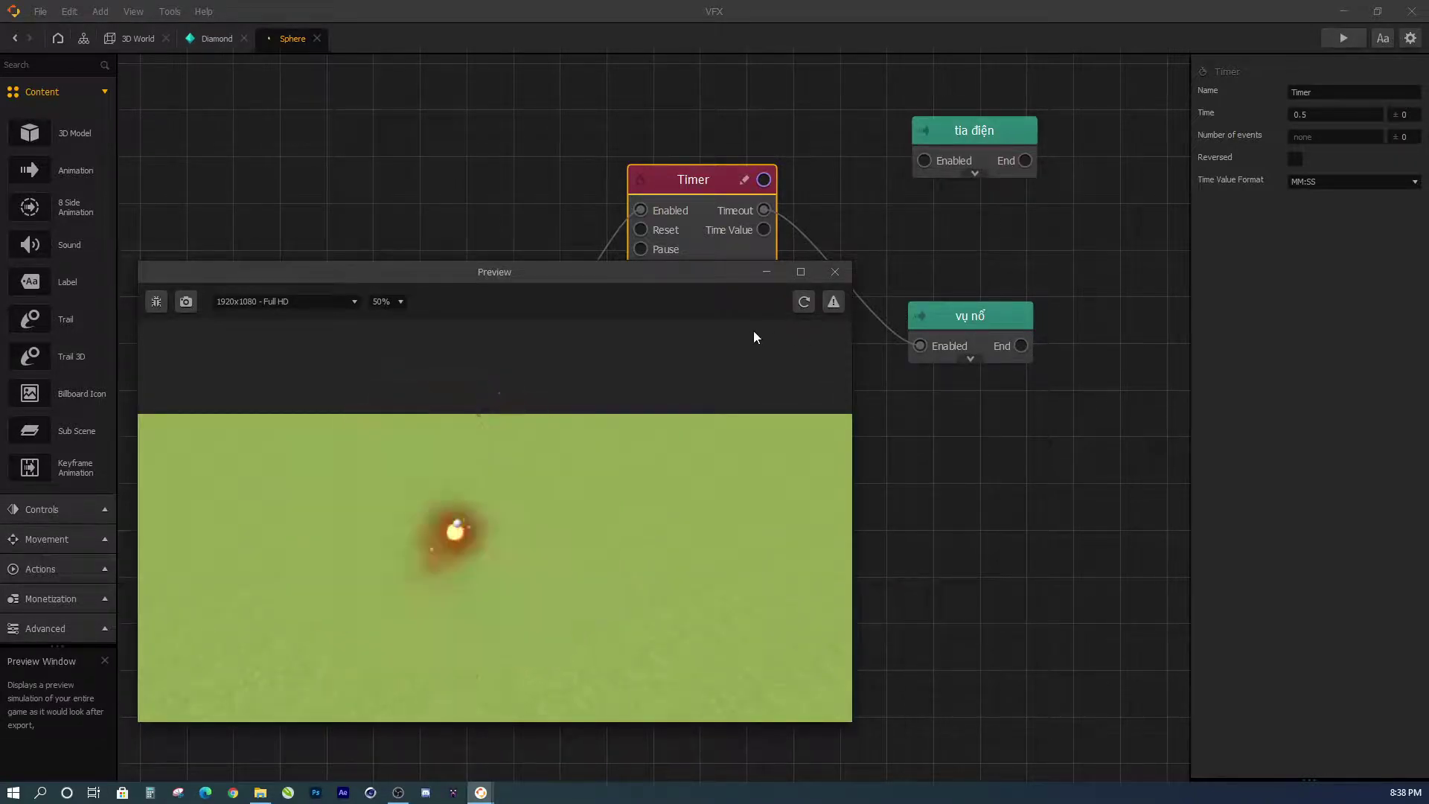
- Rewire the Timer's Timeout to tia điện instead of vụ nổ and close the preview
left_click_drag(874, 314, 923, 163)
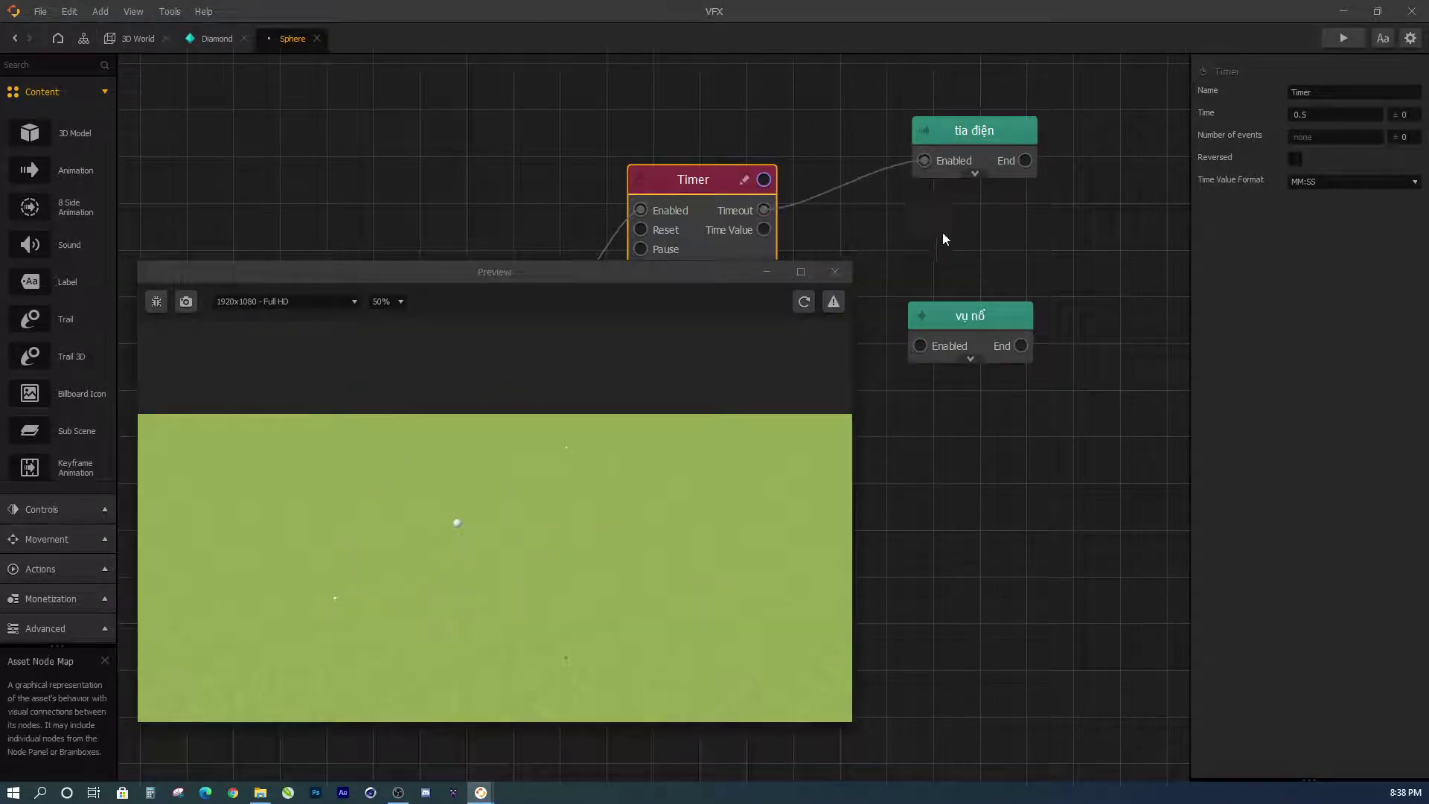
left_click(1004, 164)
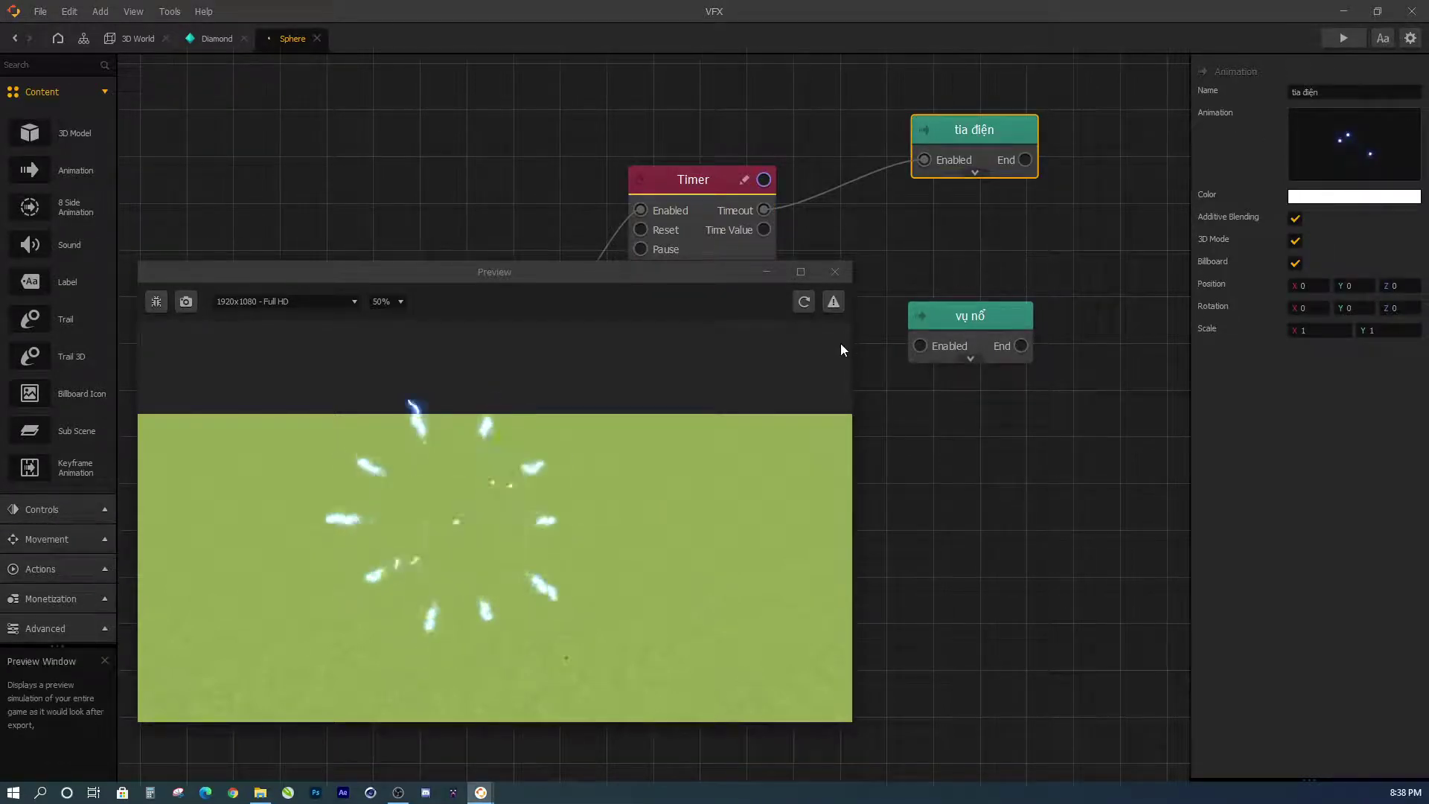
left_click(834, 271)
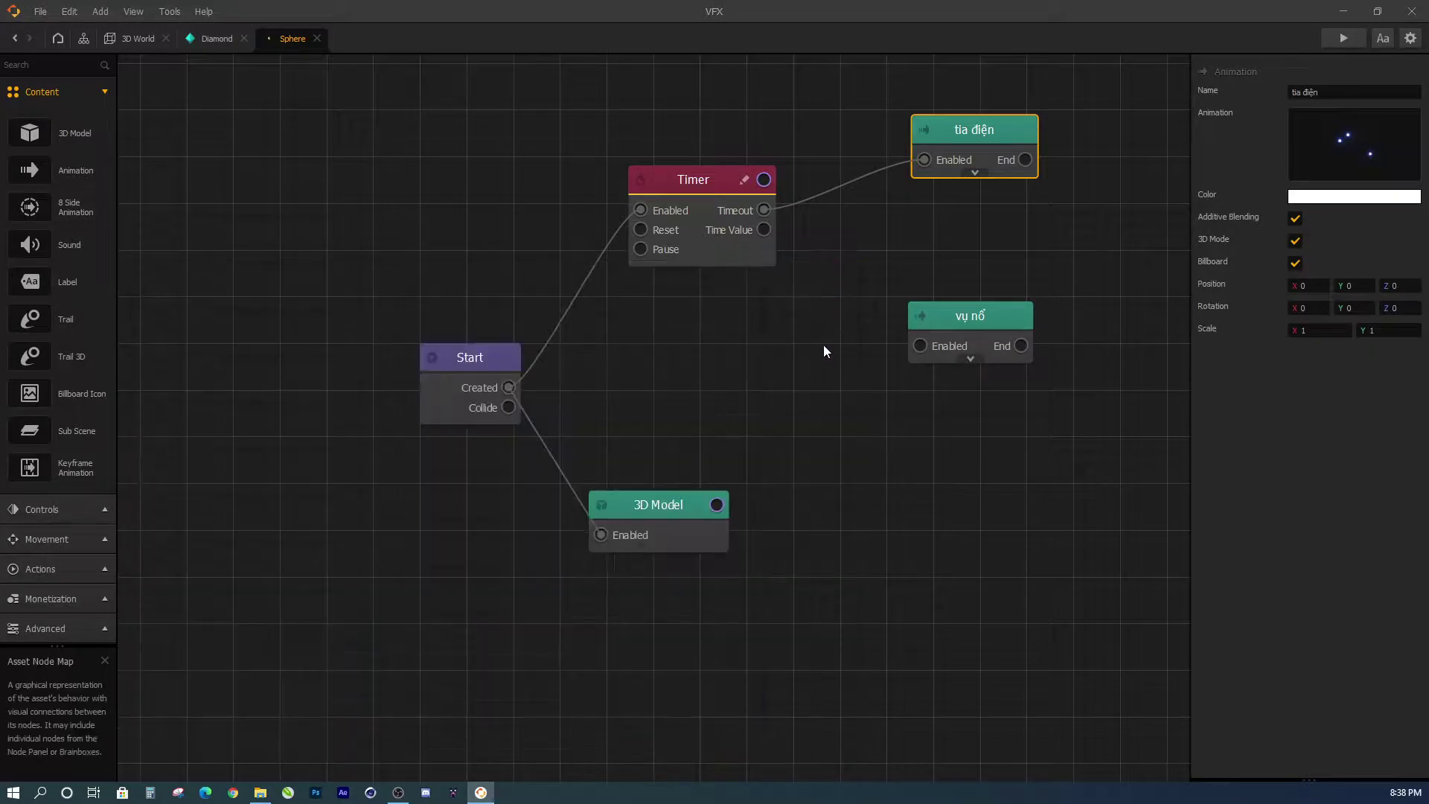
left_click(831, 390)
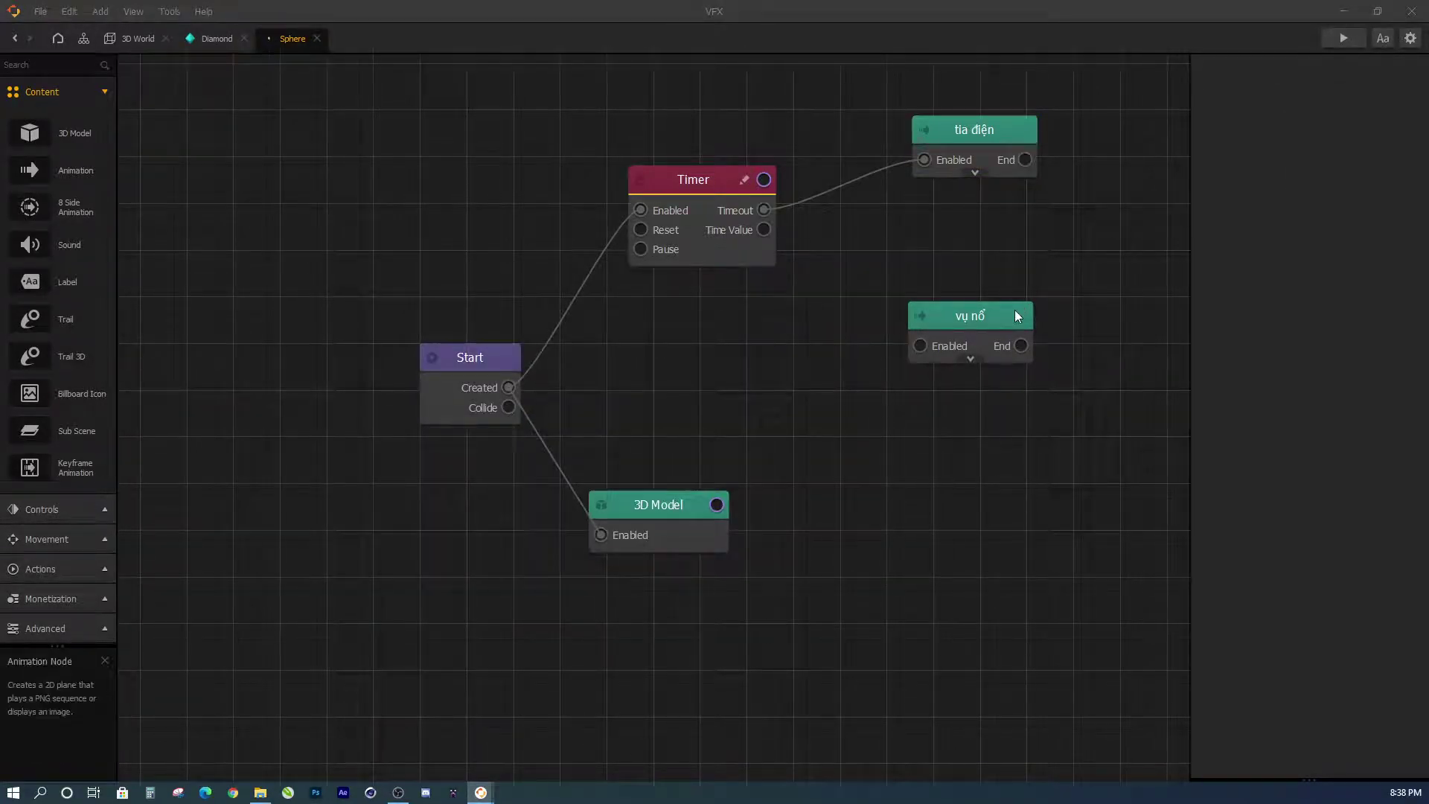
- Switch to After Effects, collapse FX elements, and browse the Transitions through Sound FX folders
left_click(1343, 14)
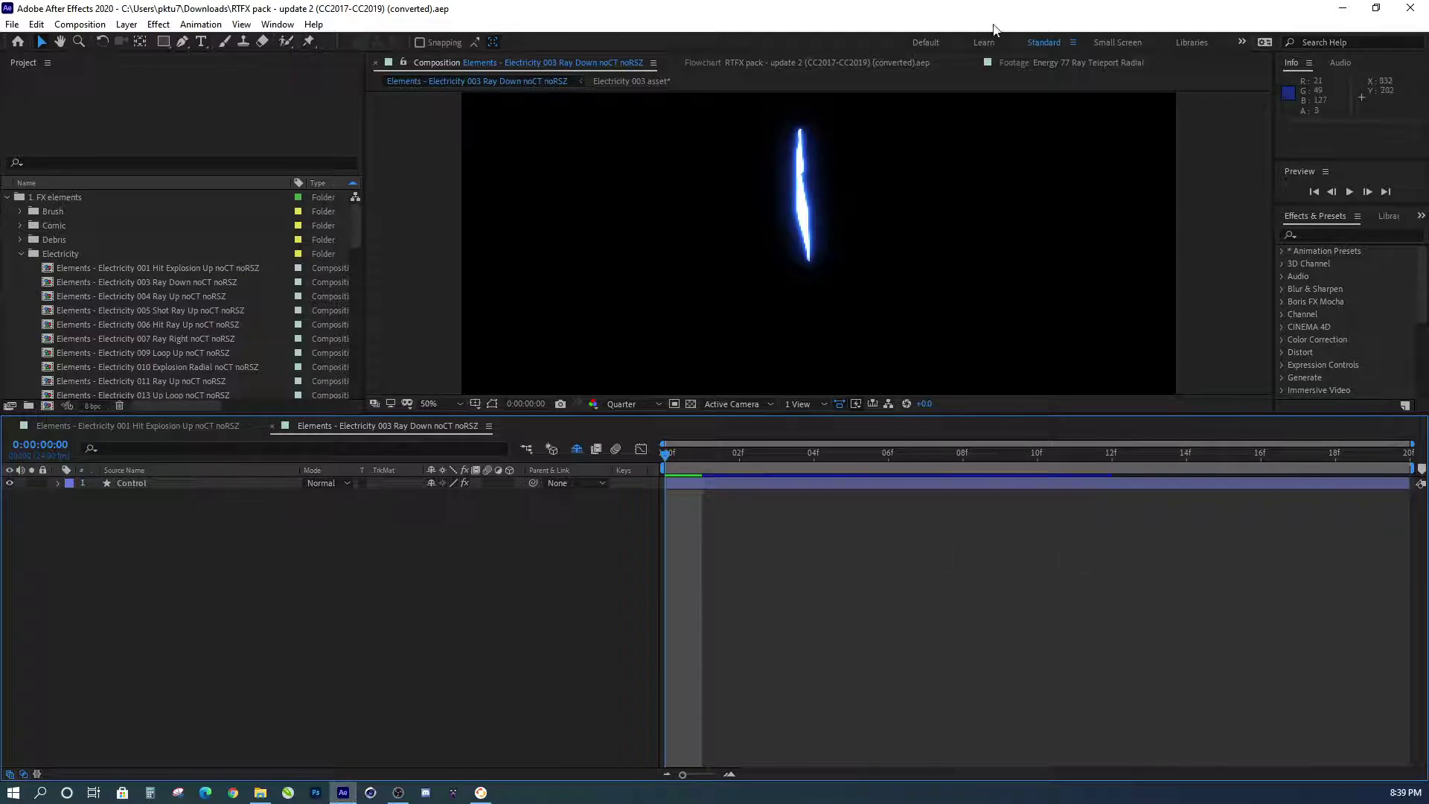
left_click(21, 254)
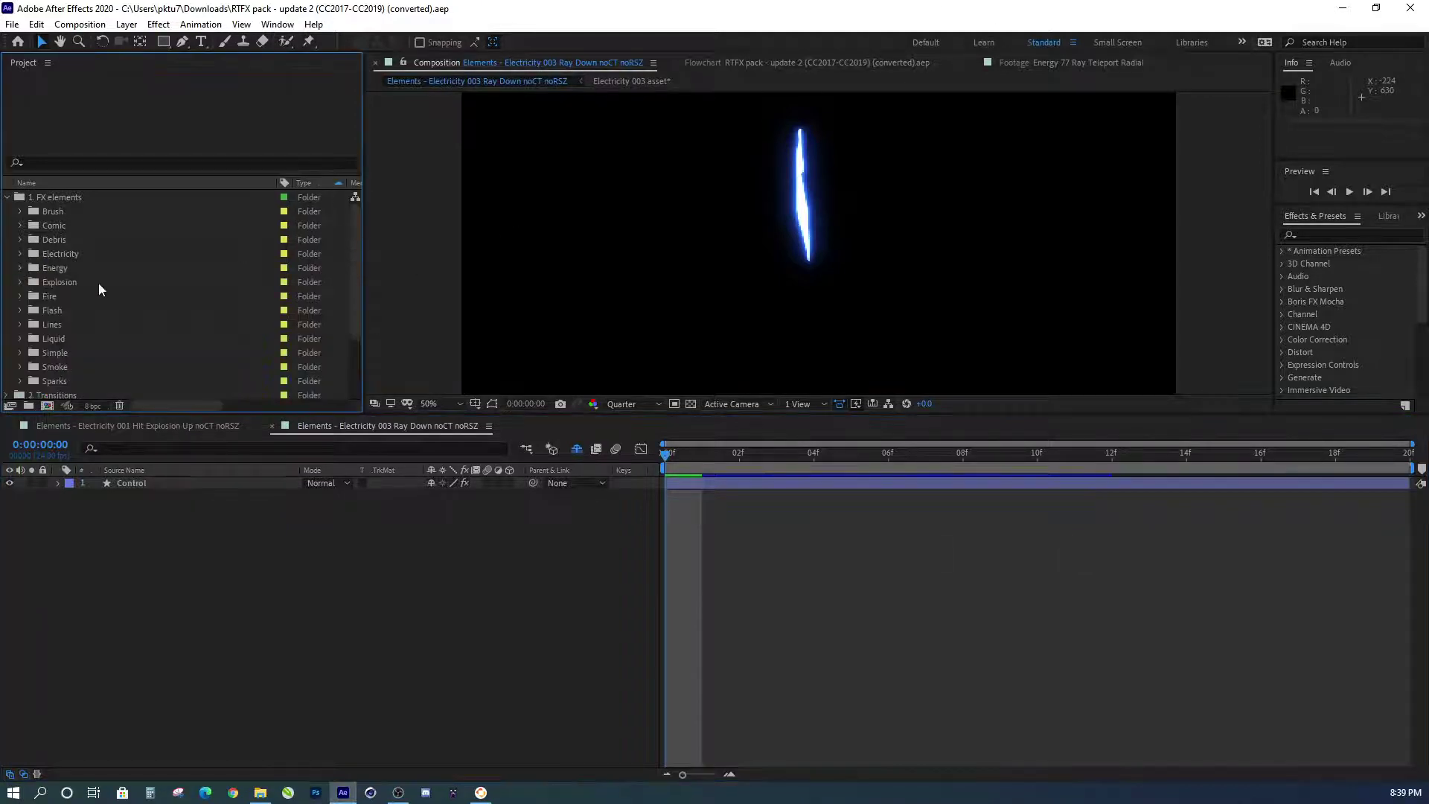
left_click(8, 198)
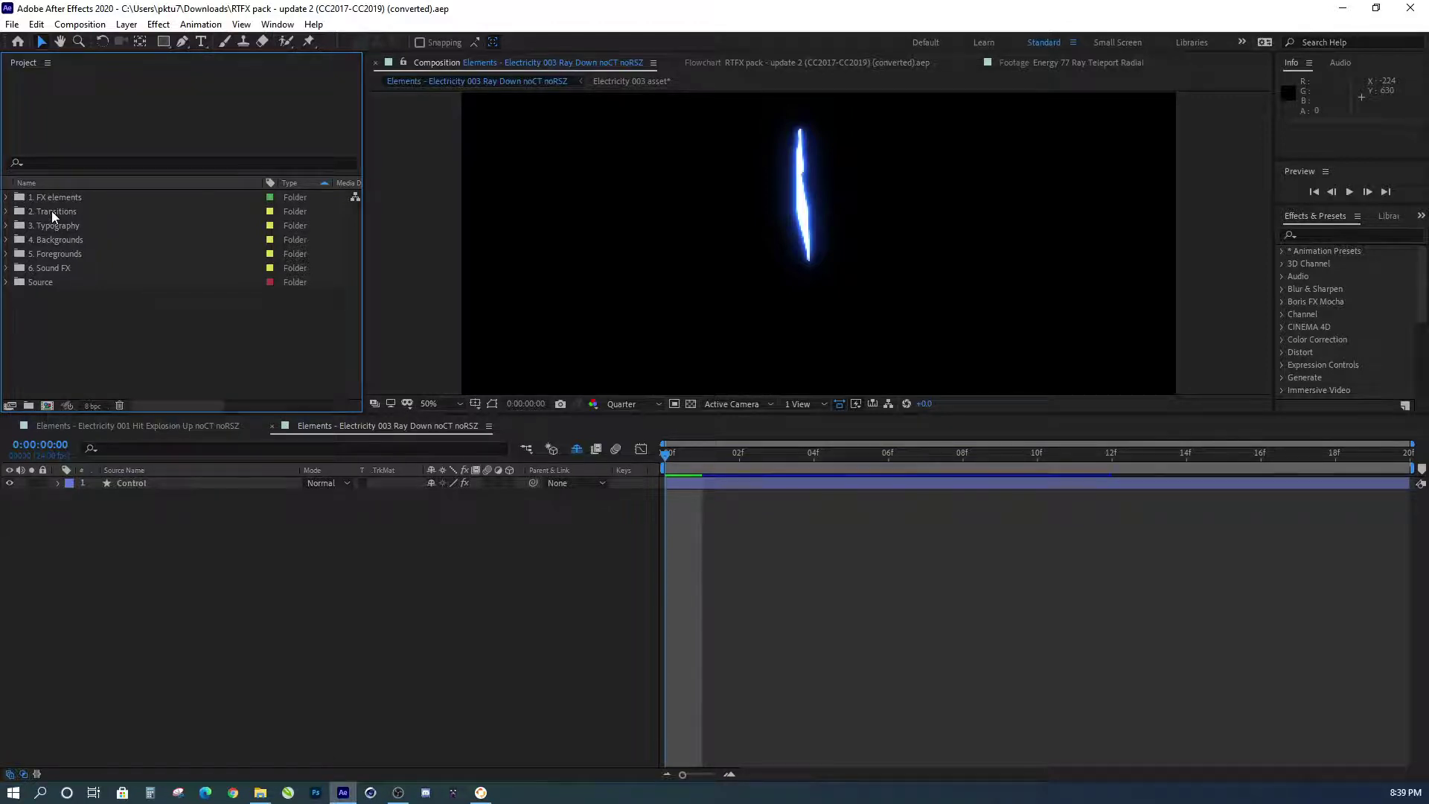
left_click(52, 211)
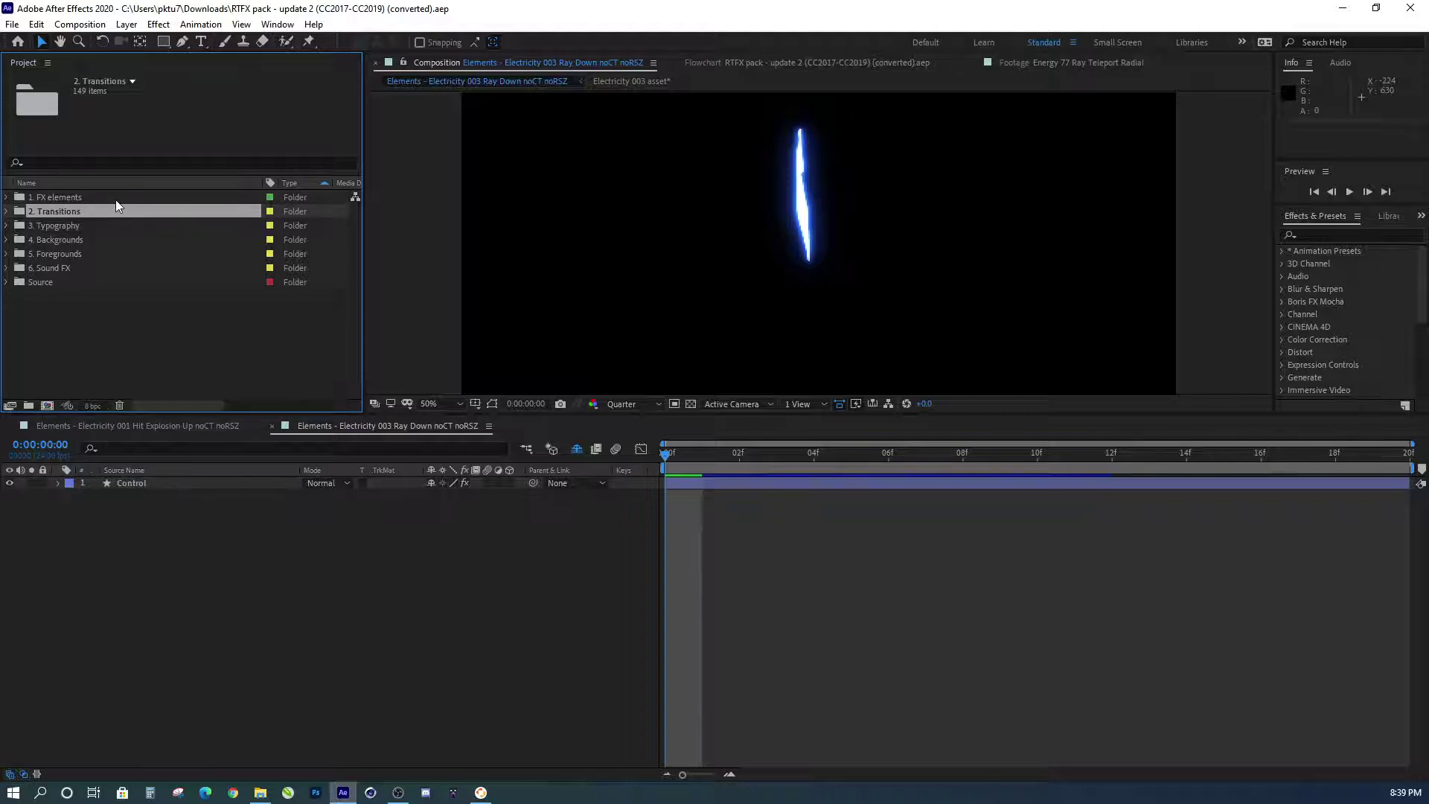
left_click(62, 226)
left_click(58, 241)
left_click(56, 256)
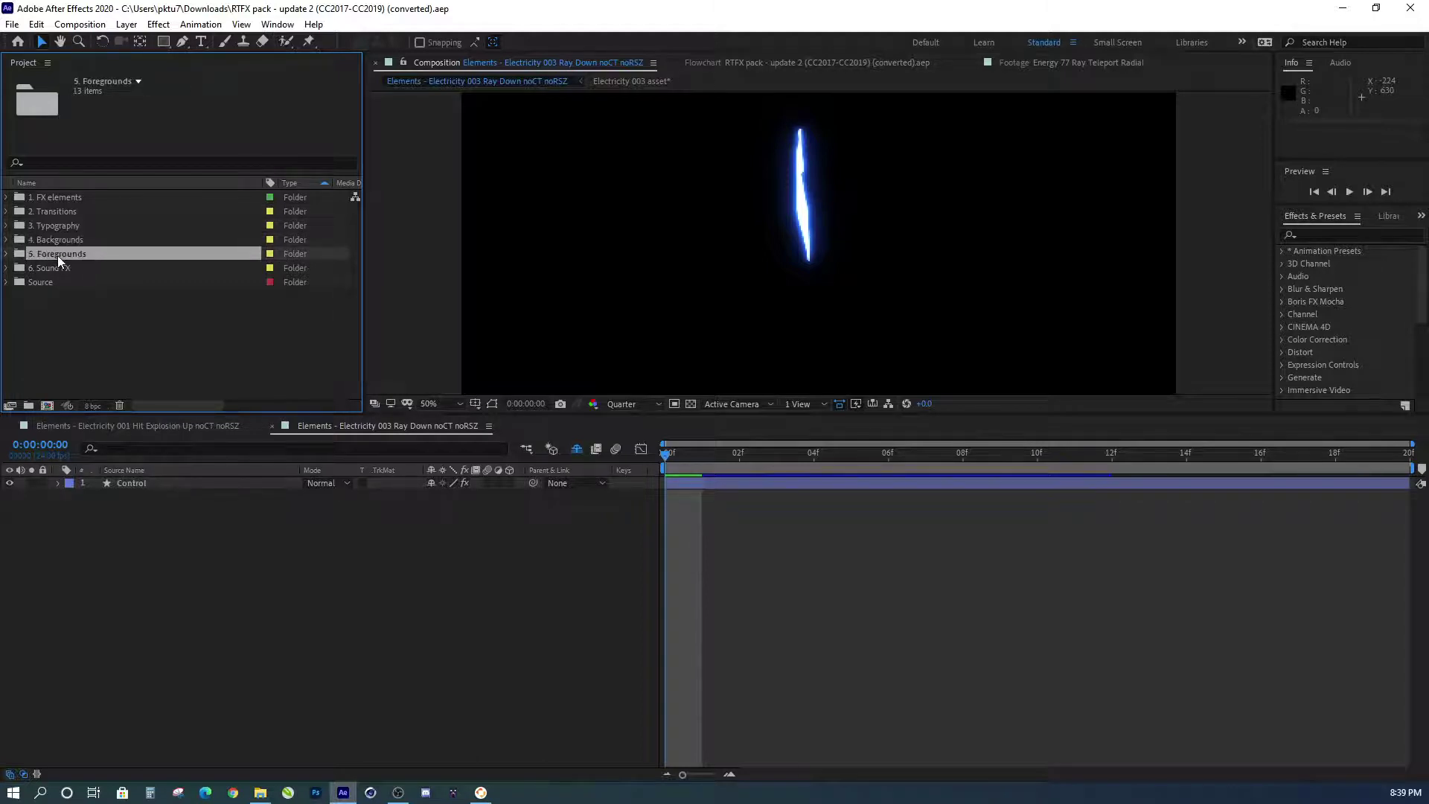
left_click(56, 270)
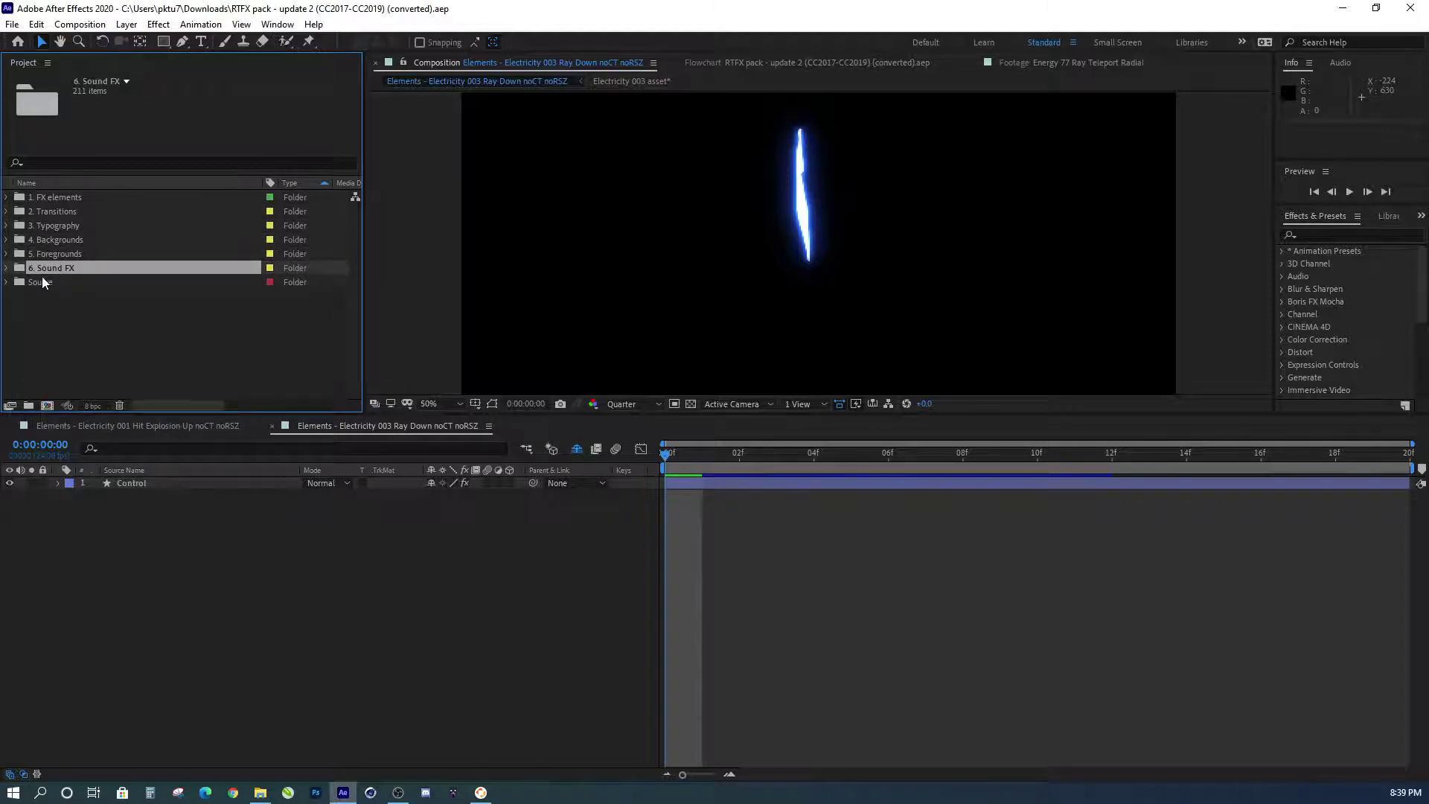
left_click(47, 198)
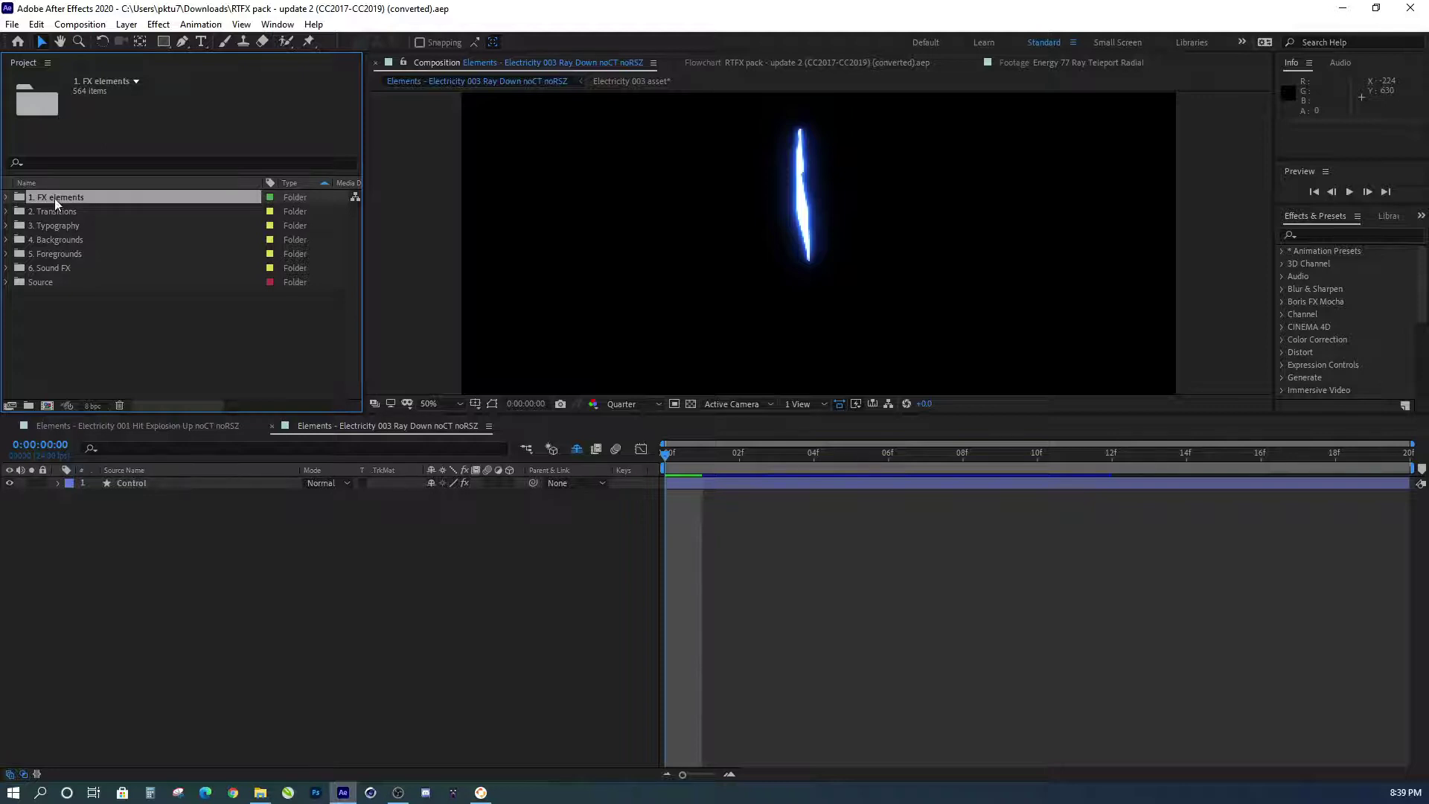
- Expand FX elements > Electricity, reveal Media Duration, and select Electricity 001 Hit Explosion Up
left_click(8, 198)
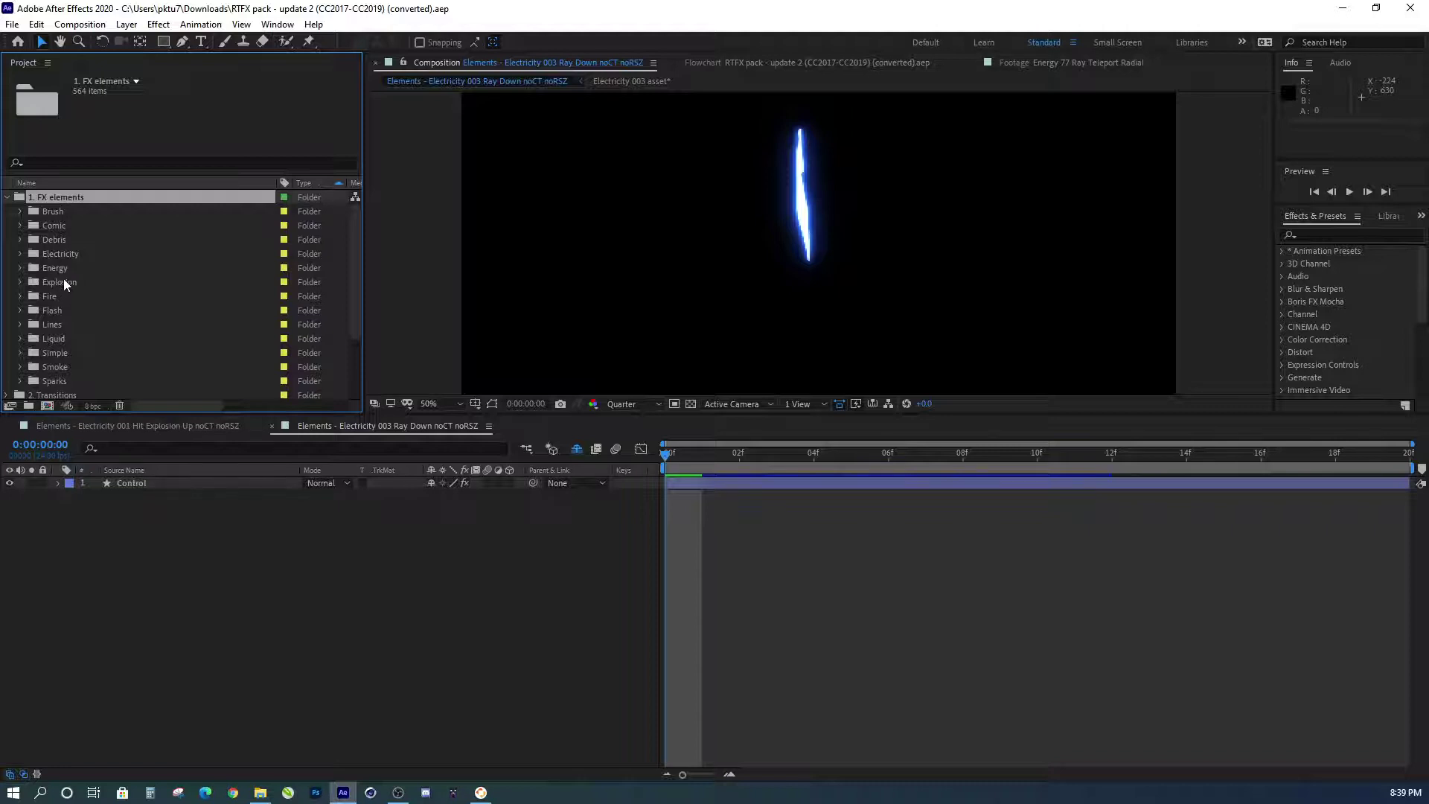
left_click(20, 254)
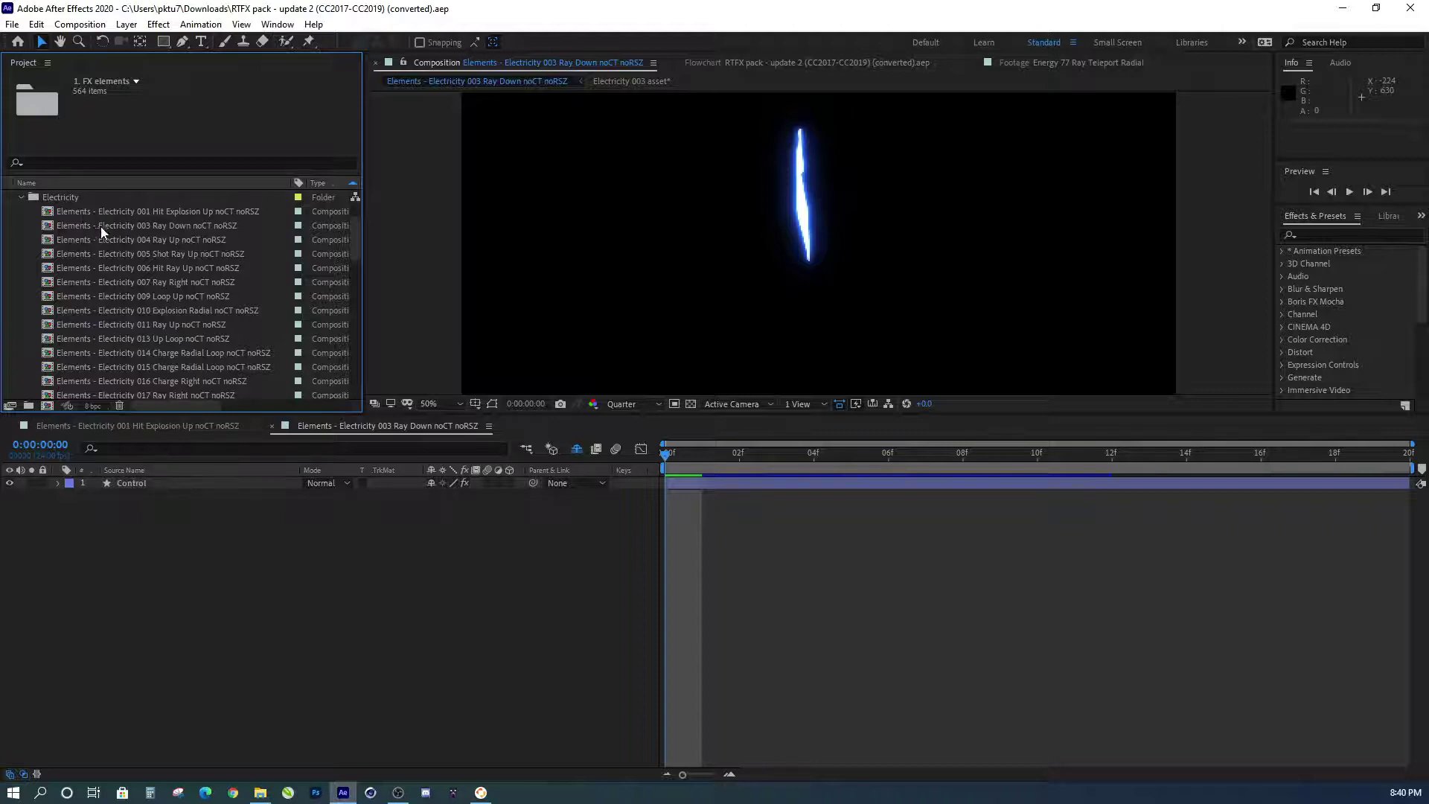
left_click_drag(363, 209, 431, 209)
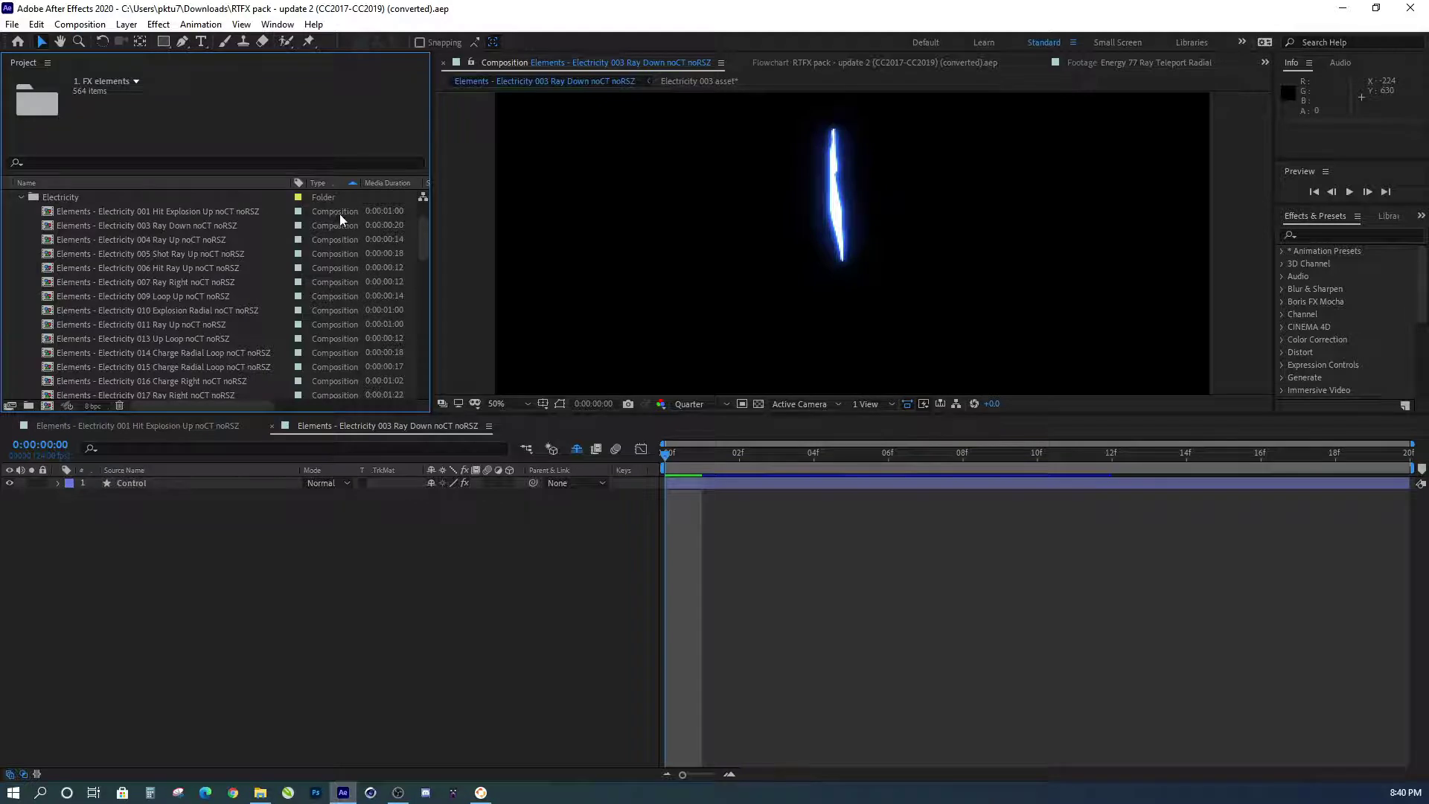
left_click(143, 213)
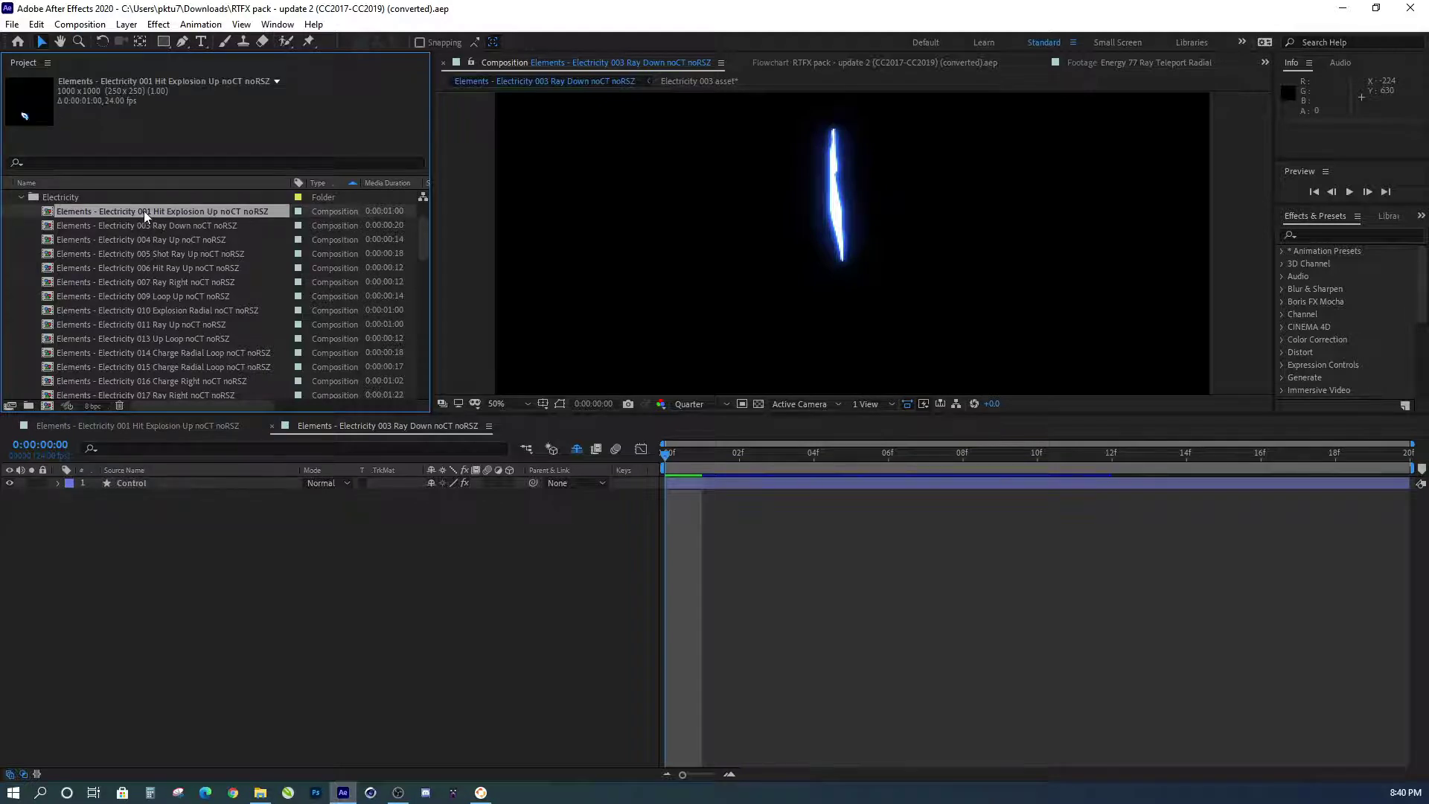
- Preview Electricity 001 Hit Explosion Up, toggling the transparency checkerboard on and off twice
double_click(144, 213)
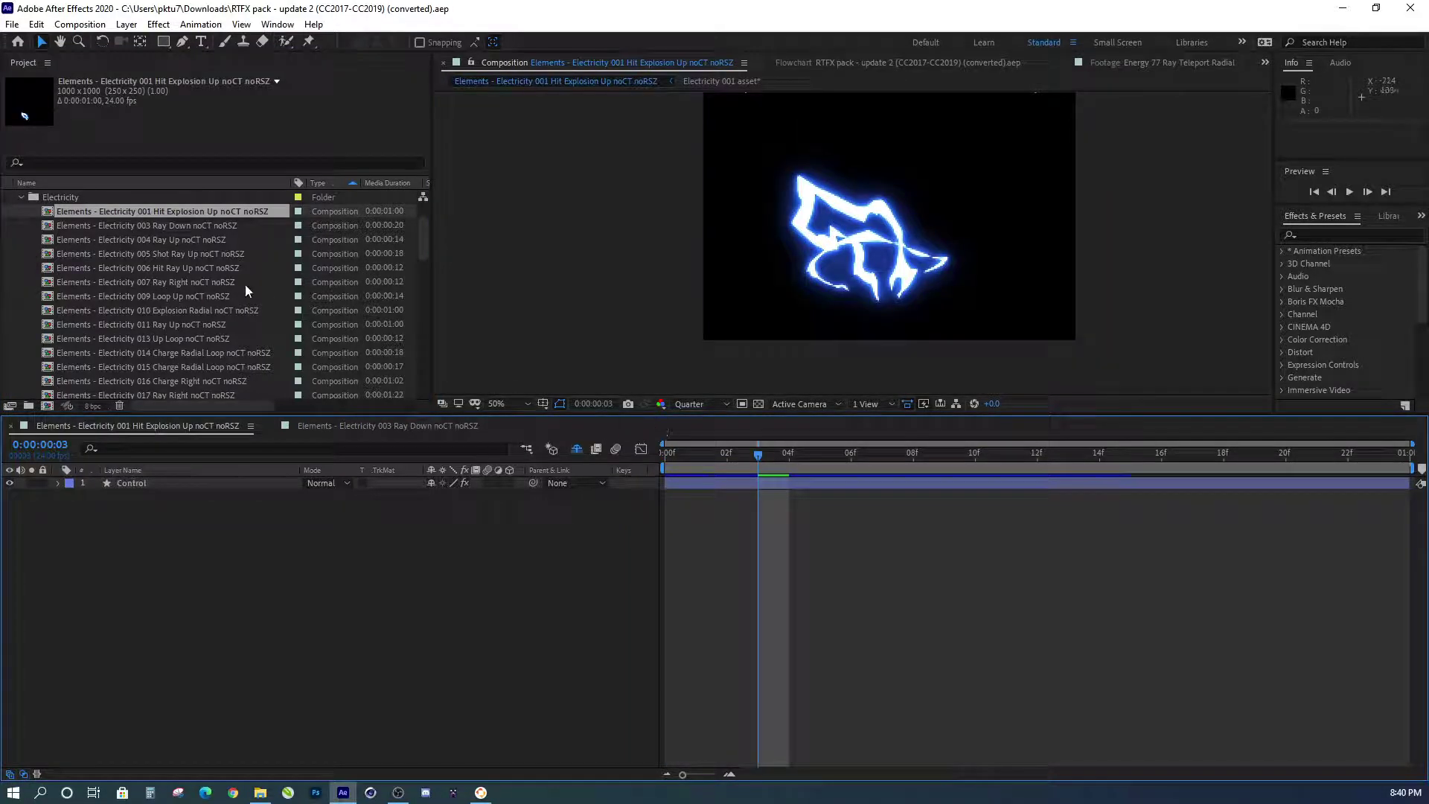
key("space")
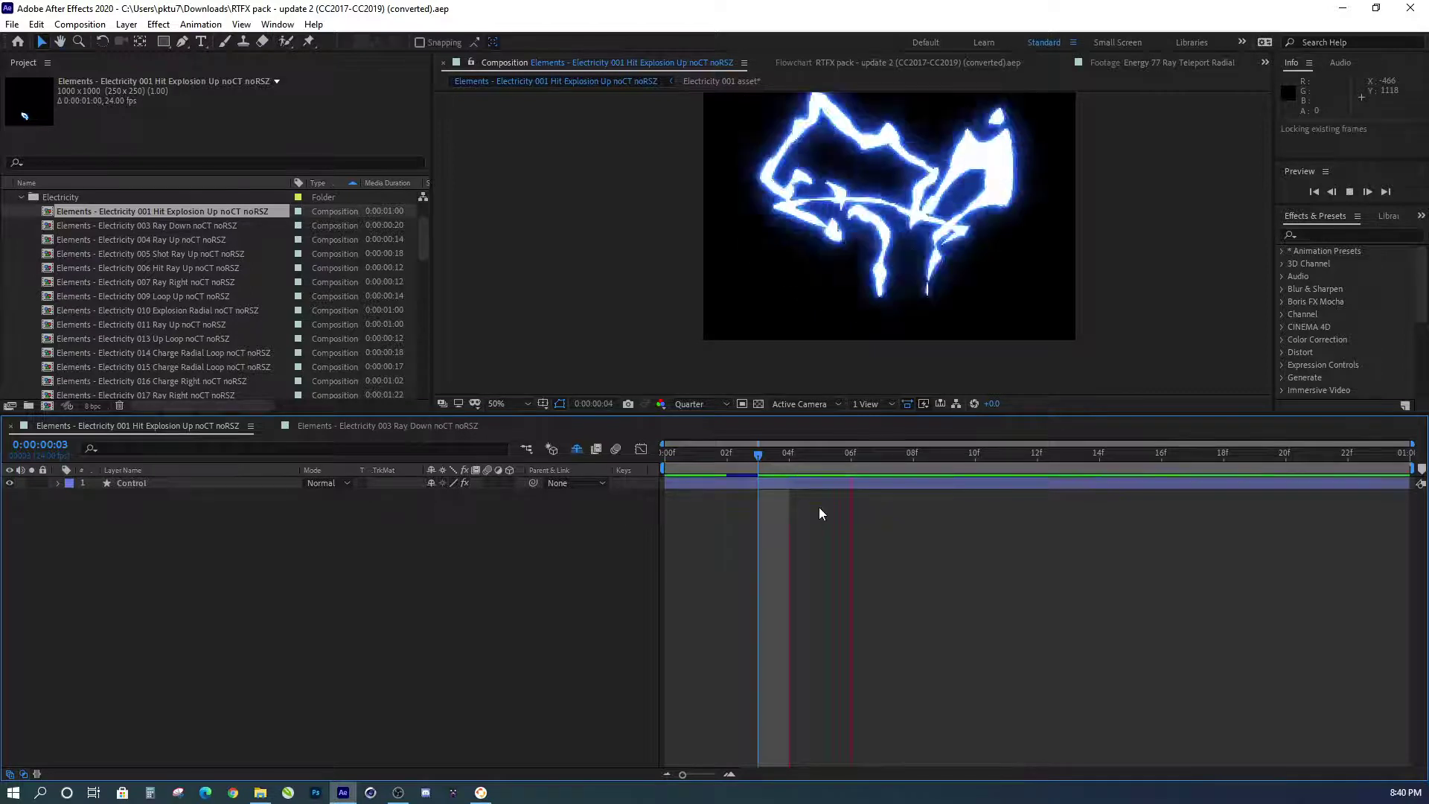
scroll(833, 342, "down", 1)
left_click(811, 340)
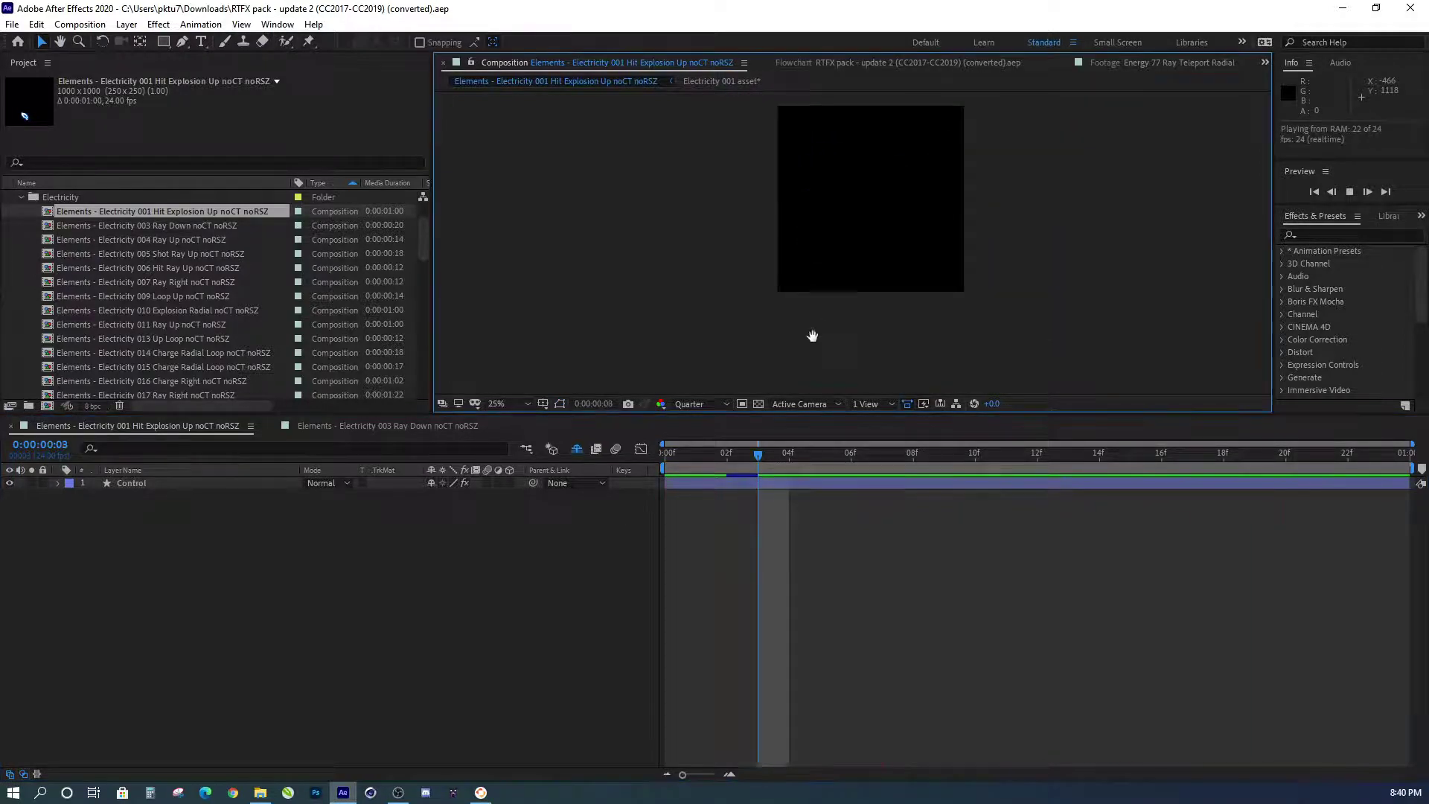
key("space")
scroll(752, 327, "up", 1)
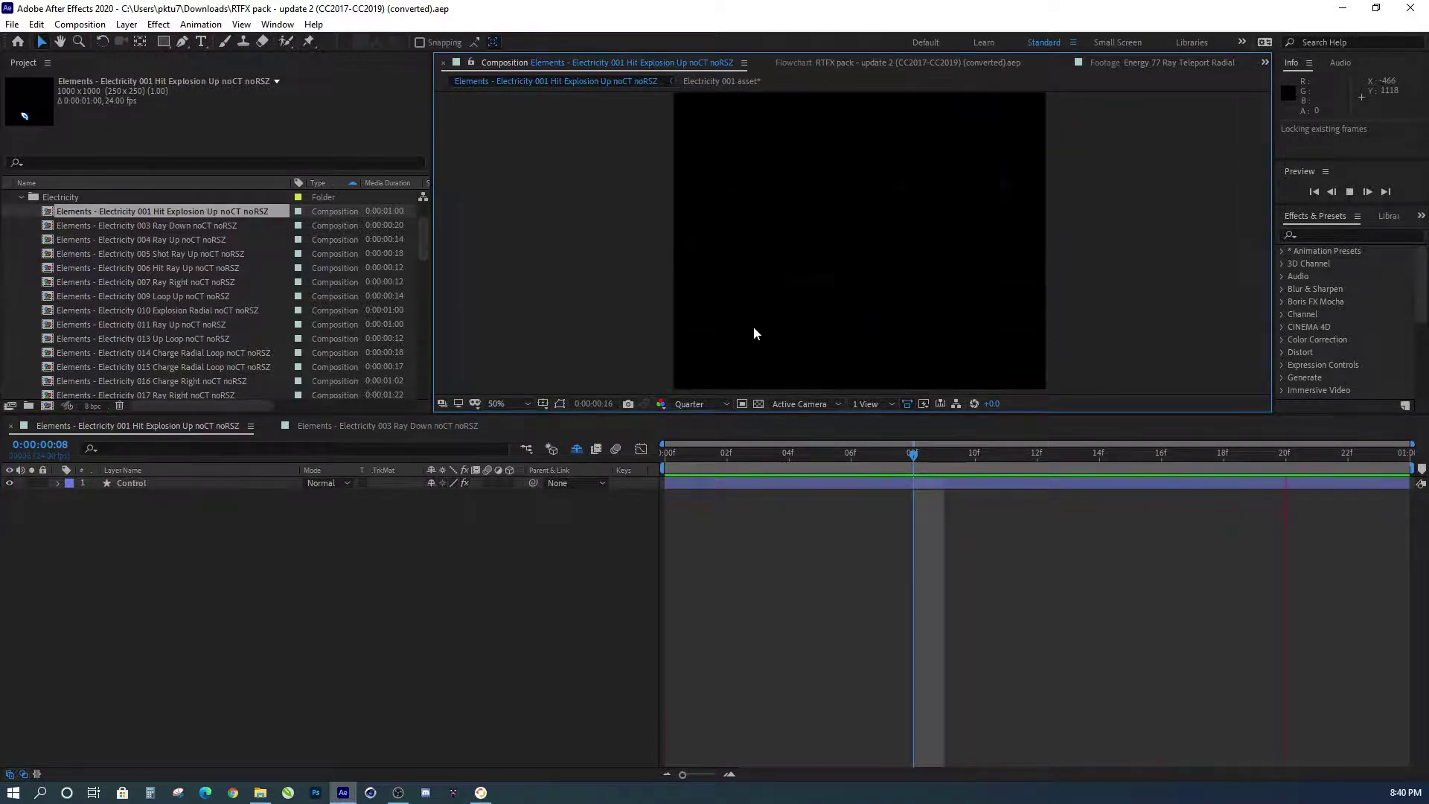
left_click(757, 405)
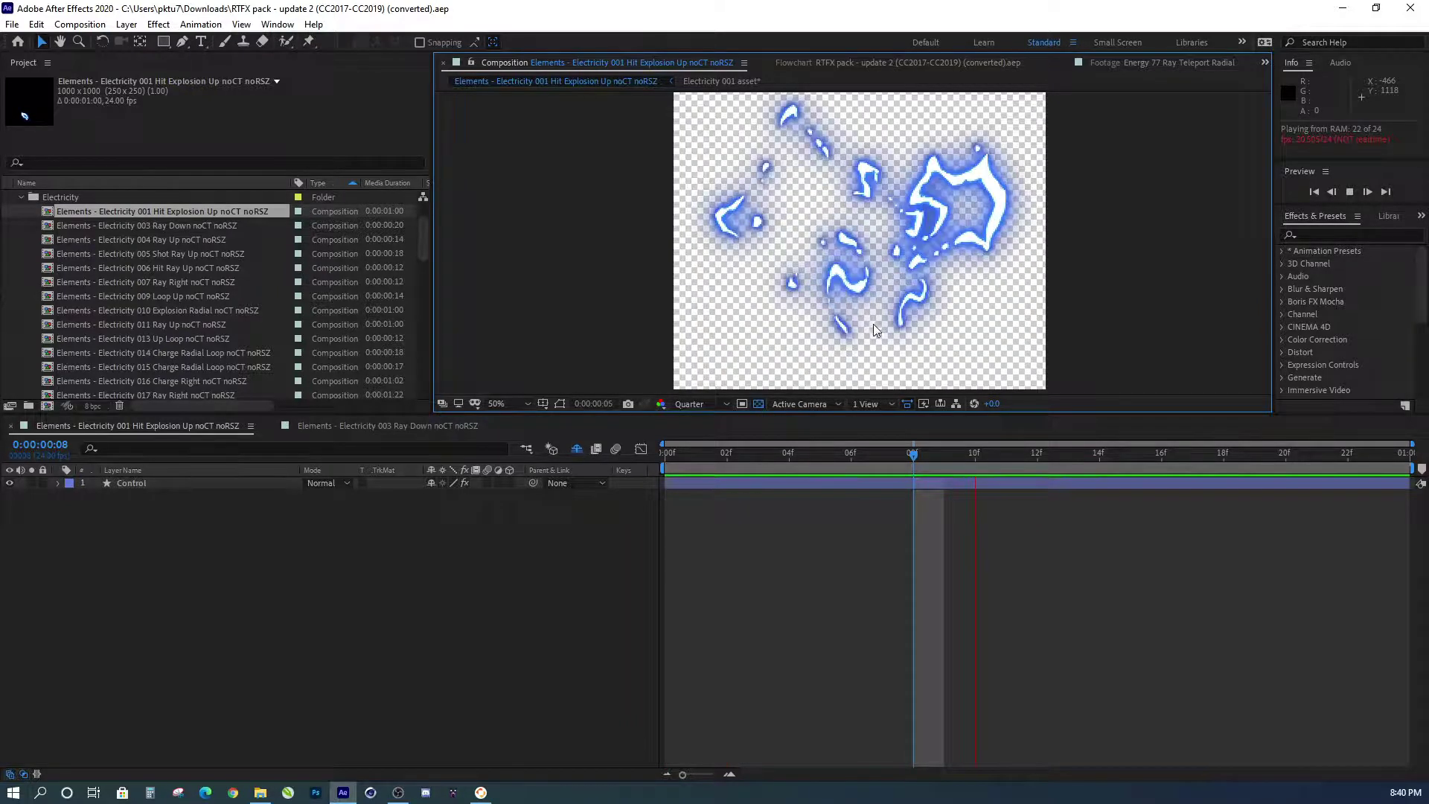
left_click(758, 403)
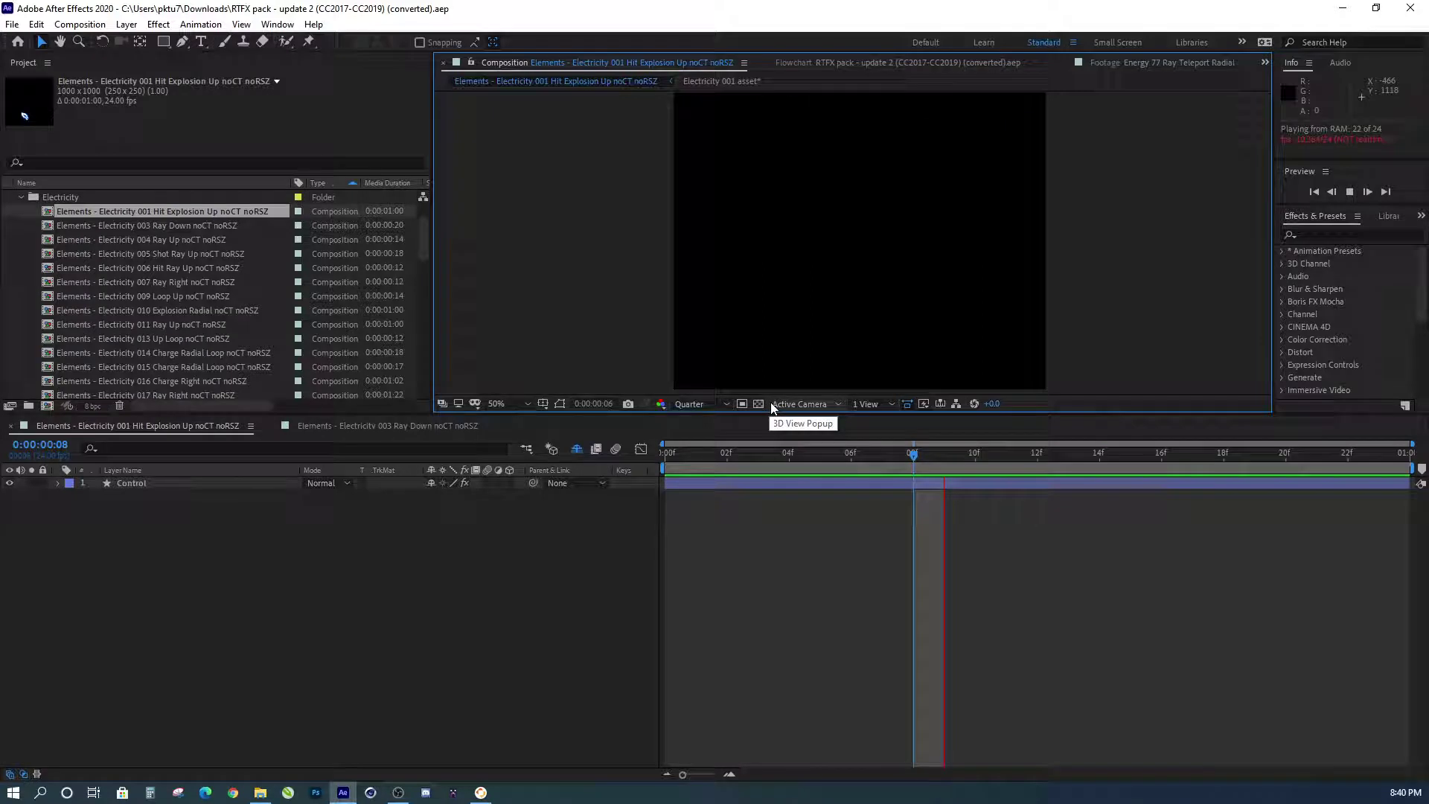
left_click(760, 404)
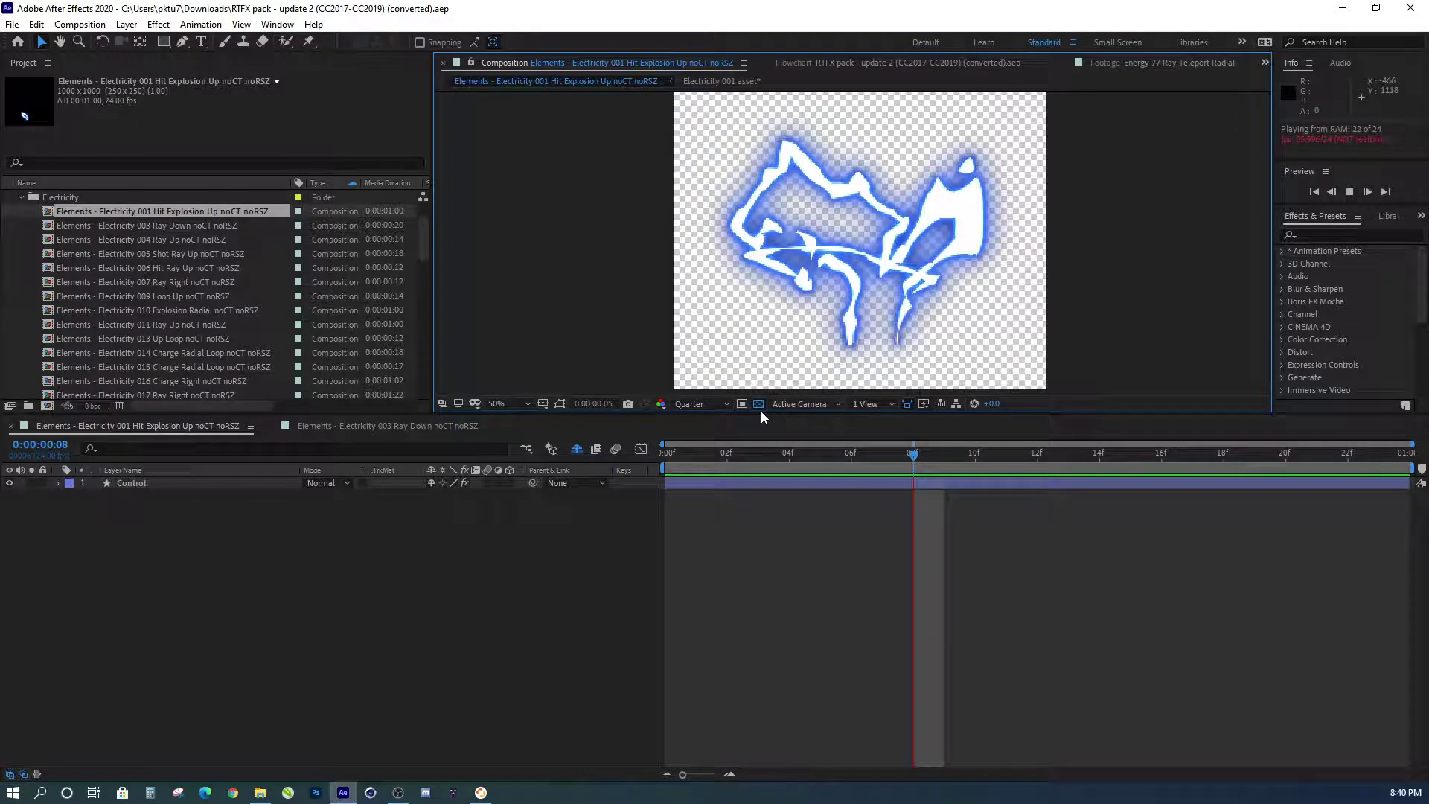
left_click(759, 404)
- Preview Electricity 050 and 049 Charge Radial, briefly checking 049 against the transparency grid
scroll(141, 309, "down", 3)
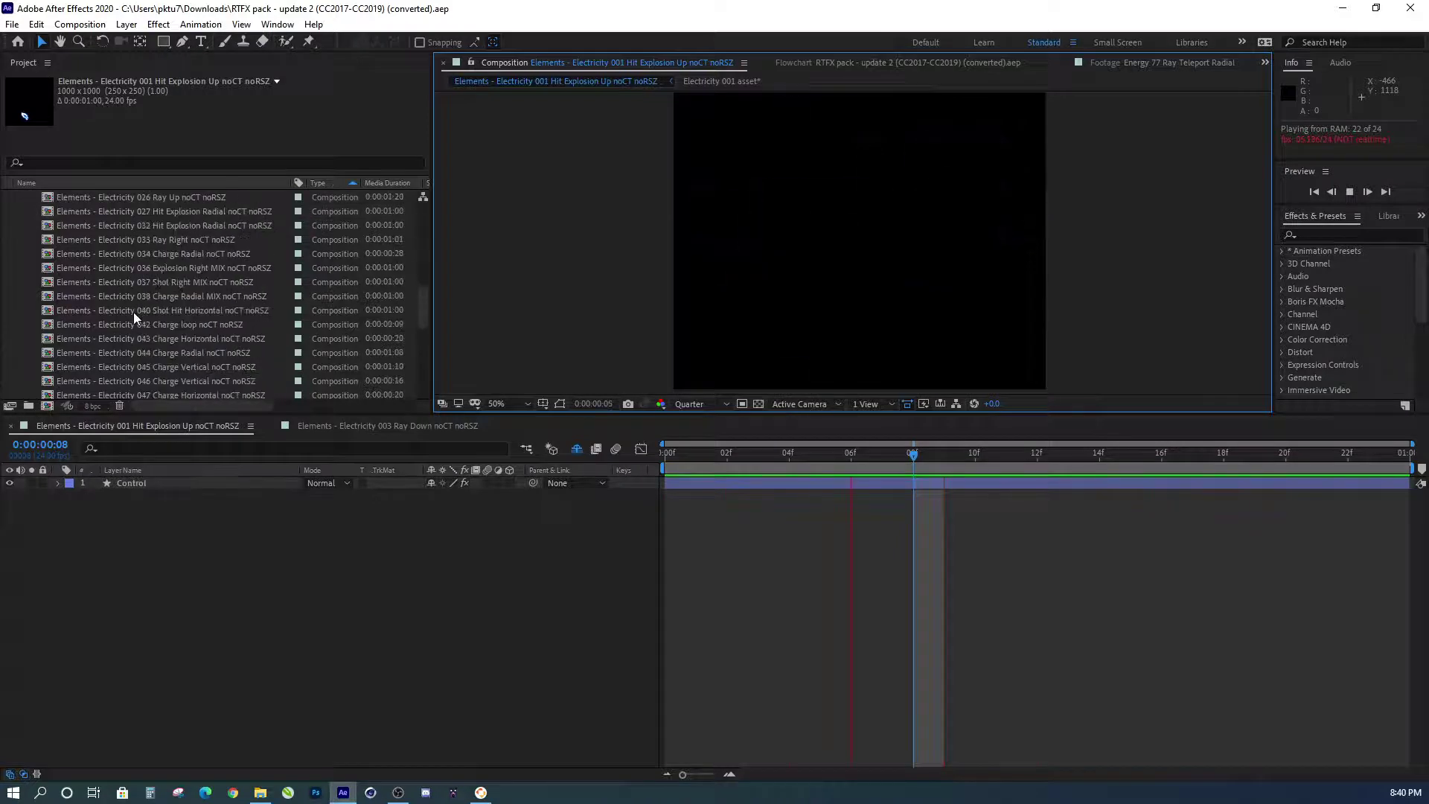
scroll(134, 311, "down", 5)
double_click(159, 268)
key("space")
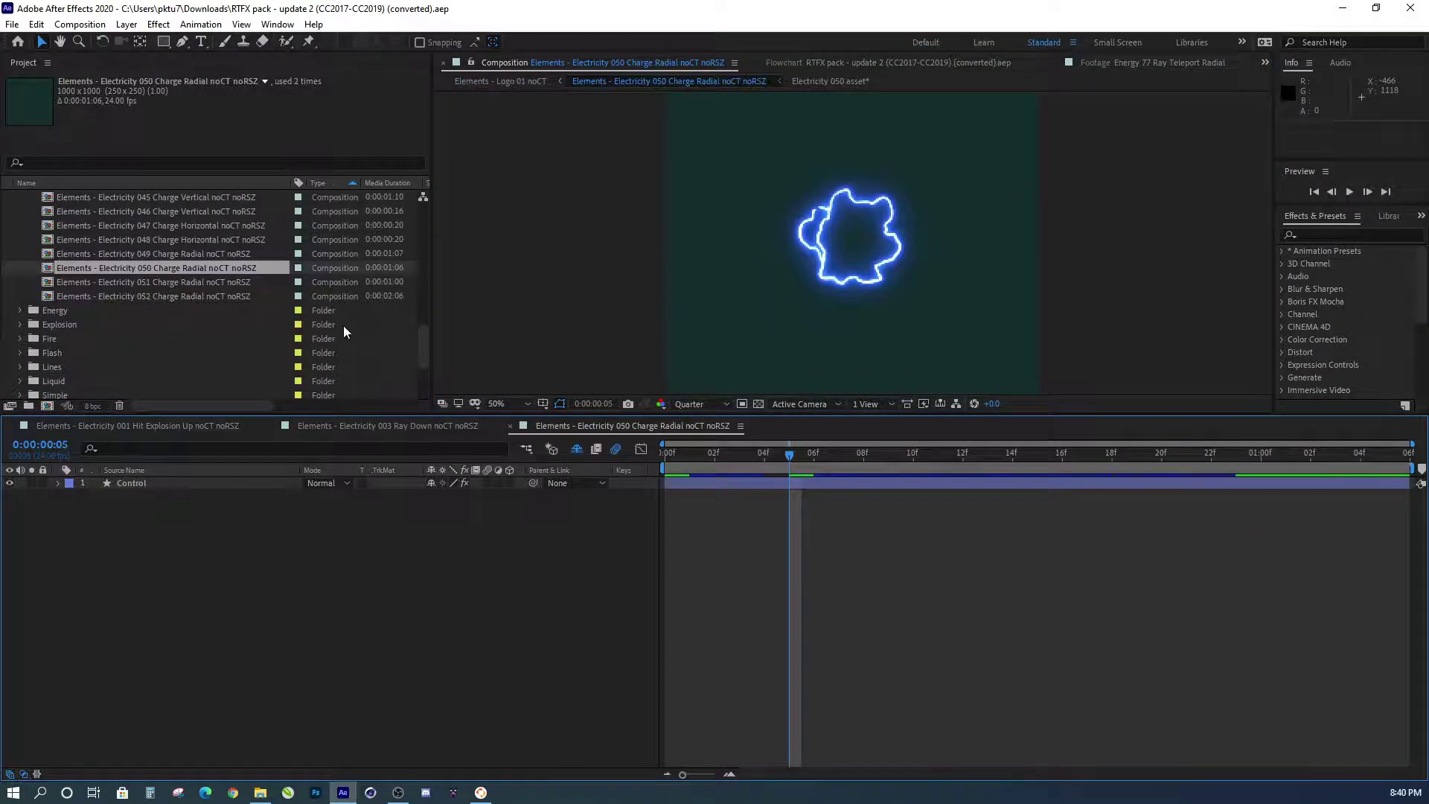
double_click(168, 250)
key("space")
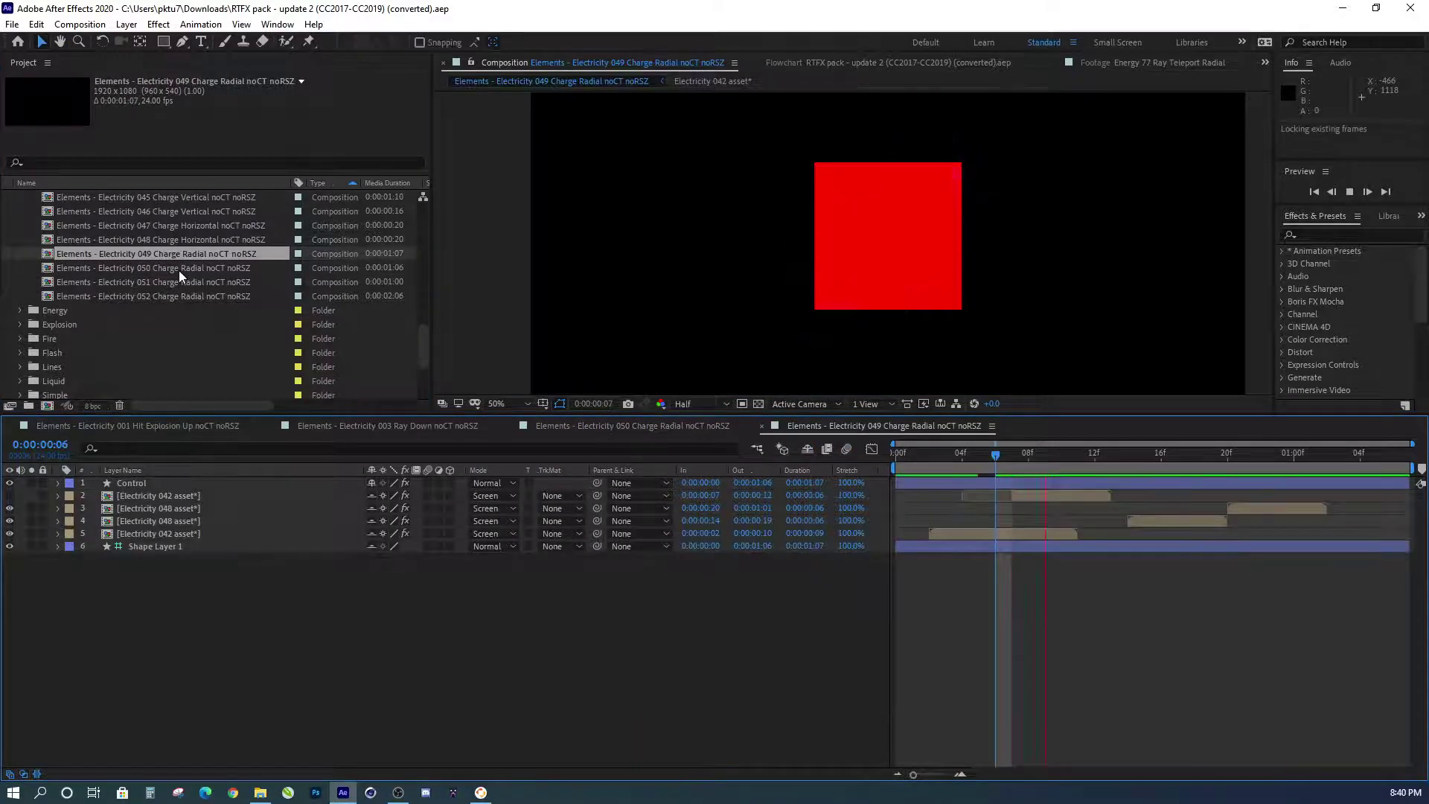
left_click(759, 404)
left_click(759, 404)
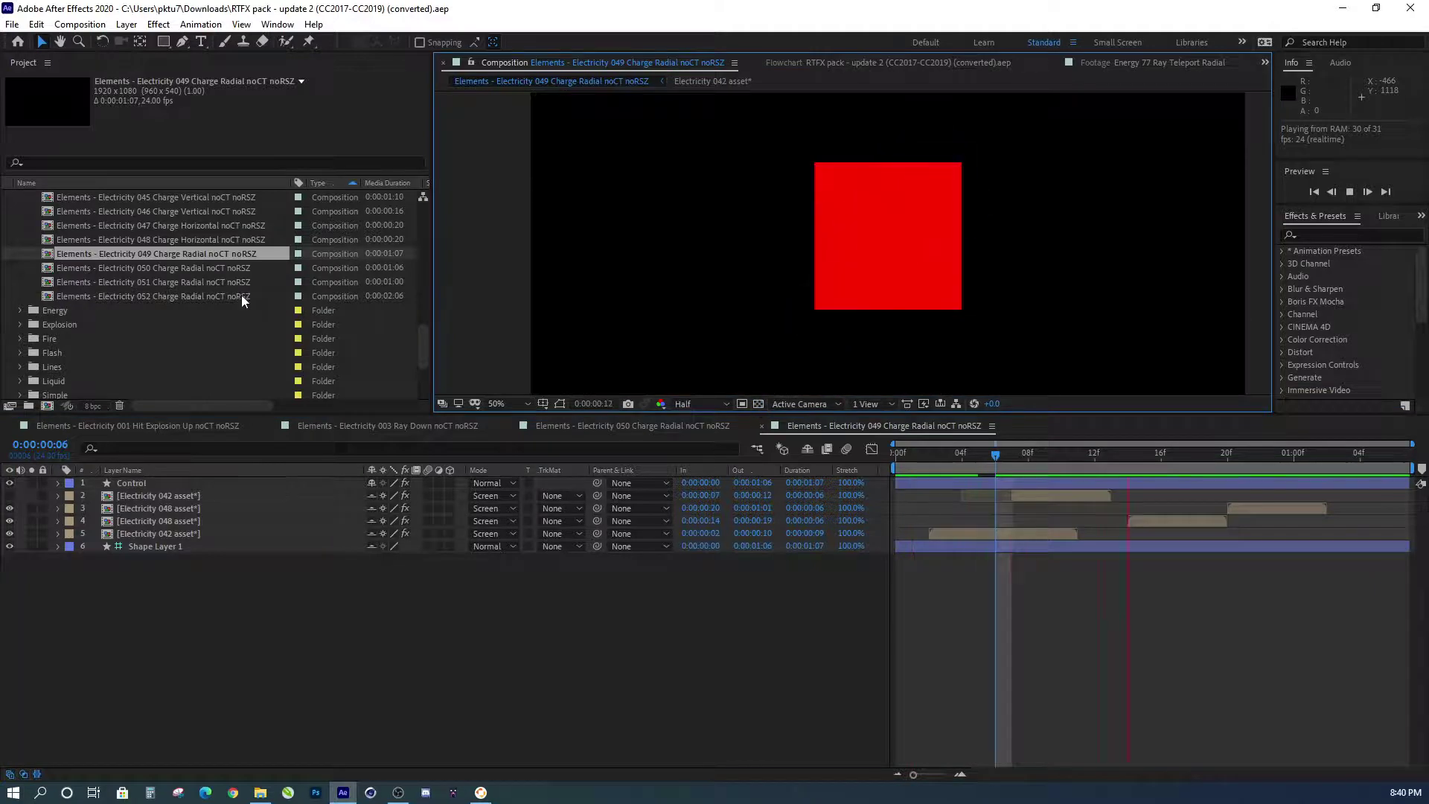
- Open Electricity 052 Charge Radial and collapse the Electricity folder
double_click(213, 295)
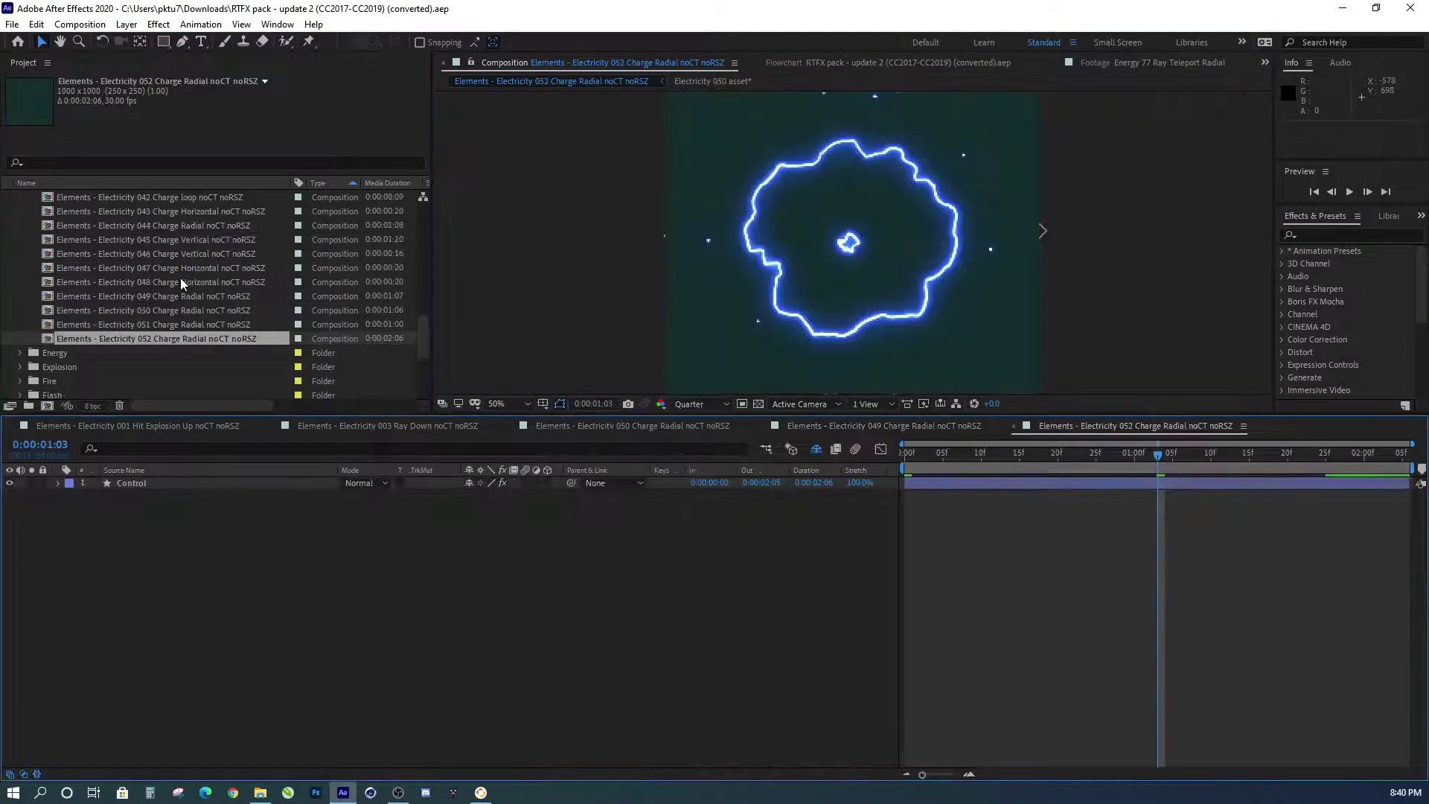
scroll(180, 278, "up", 5)
scroll(131, 324, "up", 2)
scroll(117, 320, "up", 5)
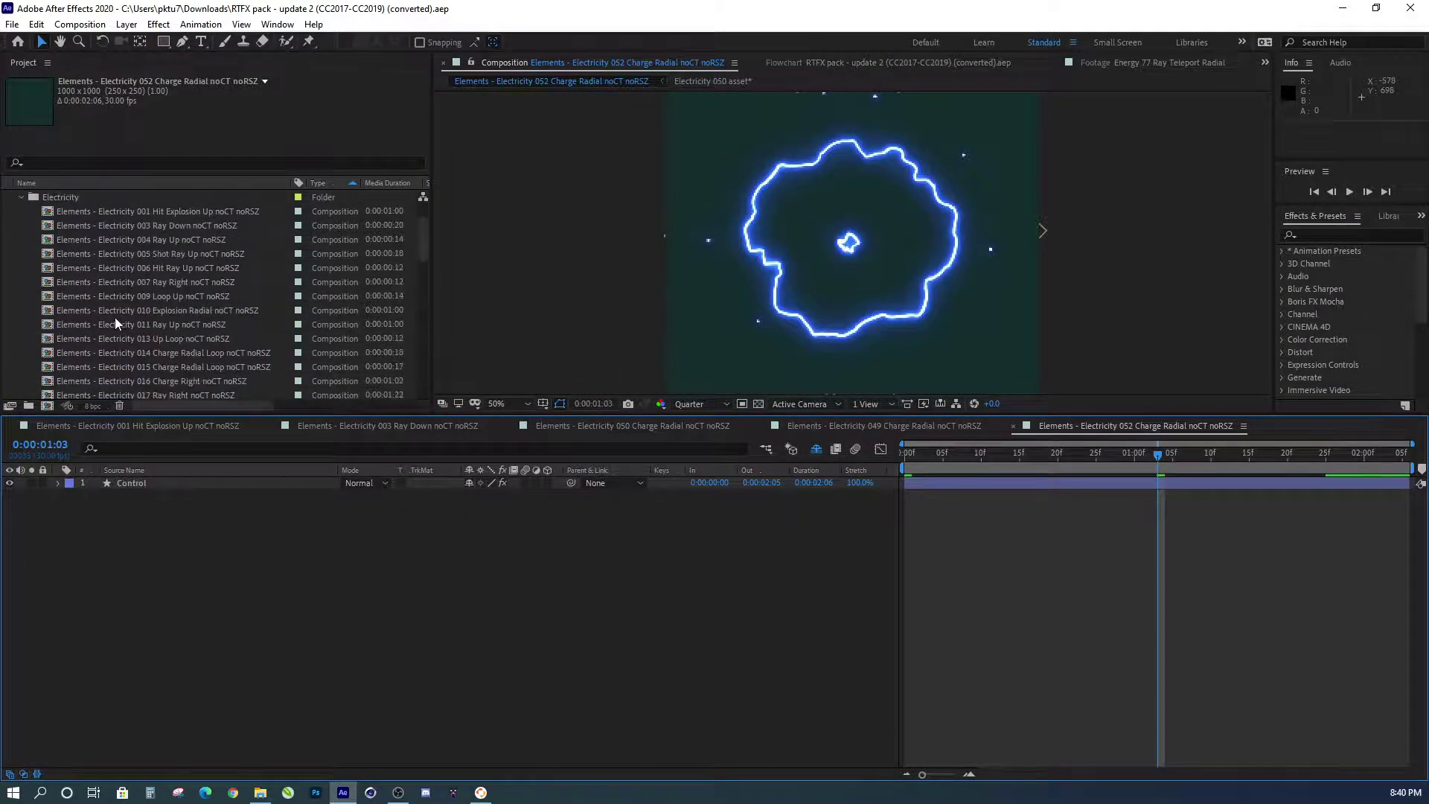
left_click(20, 254)
- Expand the Sparks folder, then open and preview Sparks 104 Hit Radial
scroll(56, 322, "down", 1)
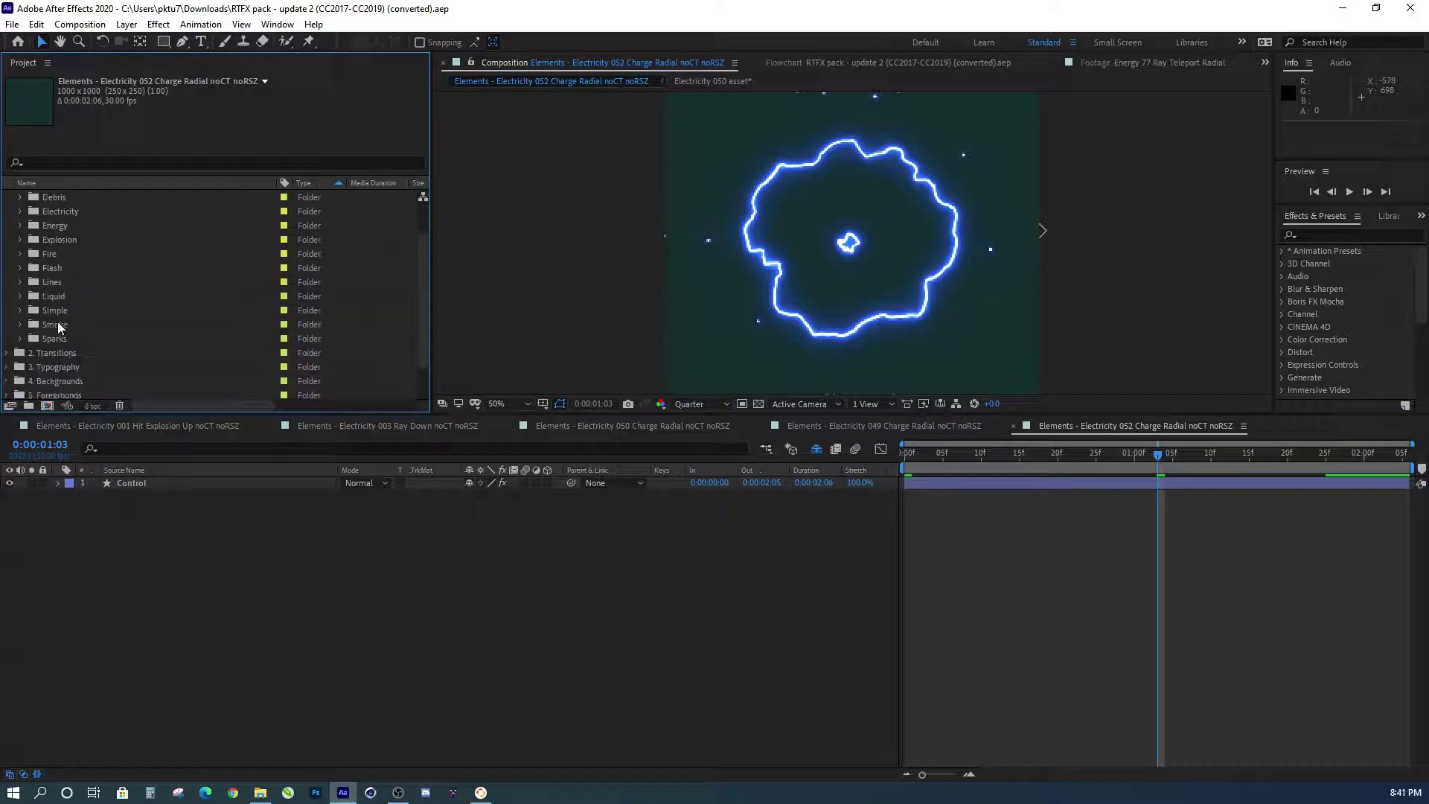
left_click(54, 338)
left_click(21, 339)
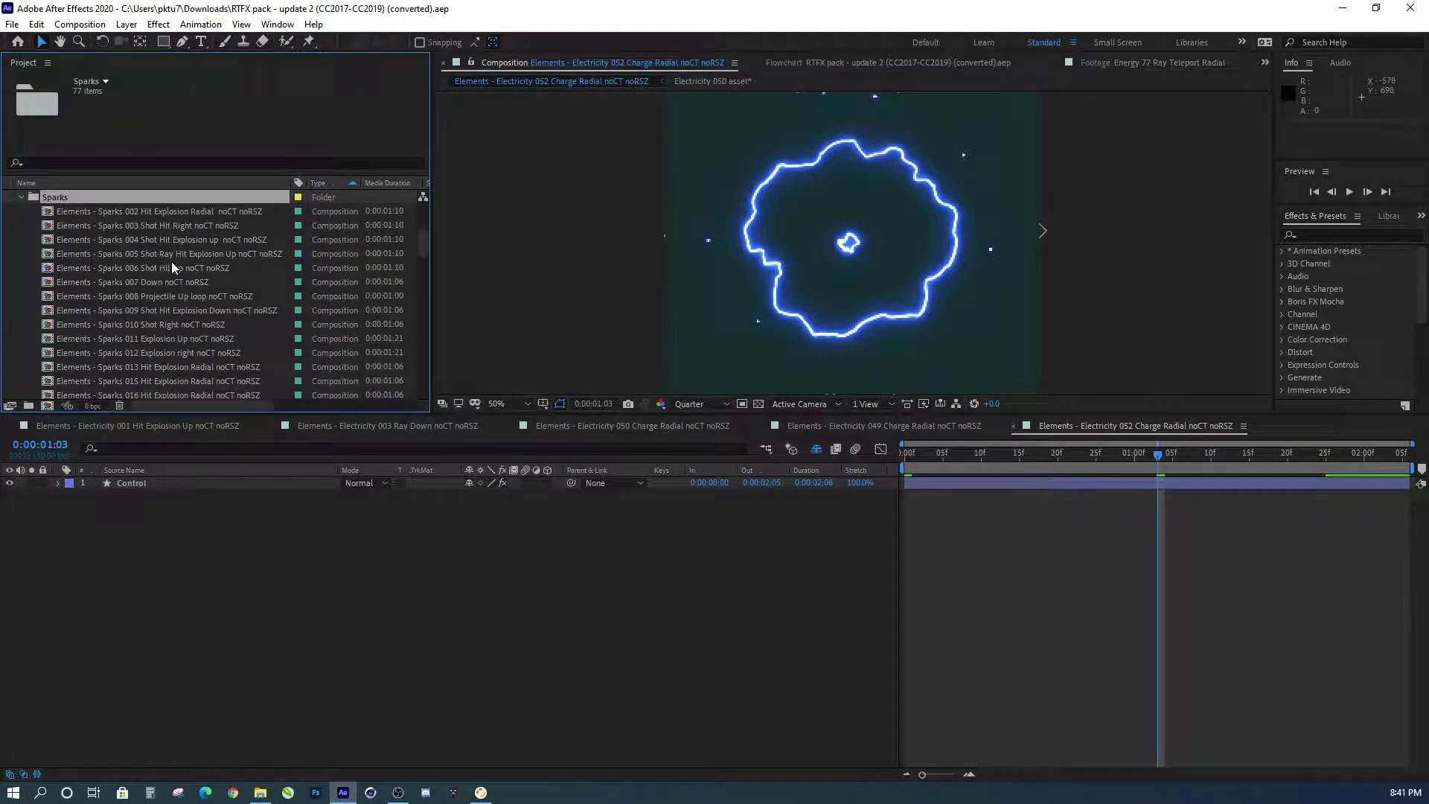
scroll(168, 268, "down", 8)
scroll(167, 275, "down", 8)
scroll(165, 280, "down", 6)
scroll(165, 280, "down", 2)
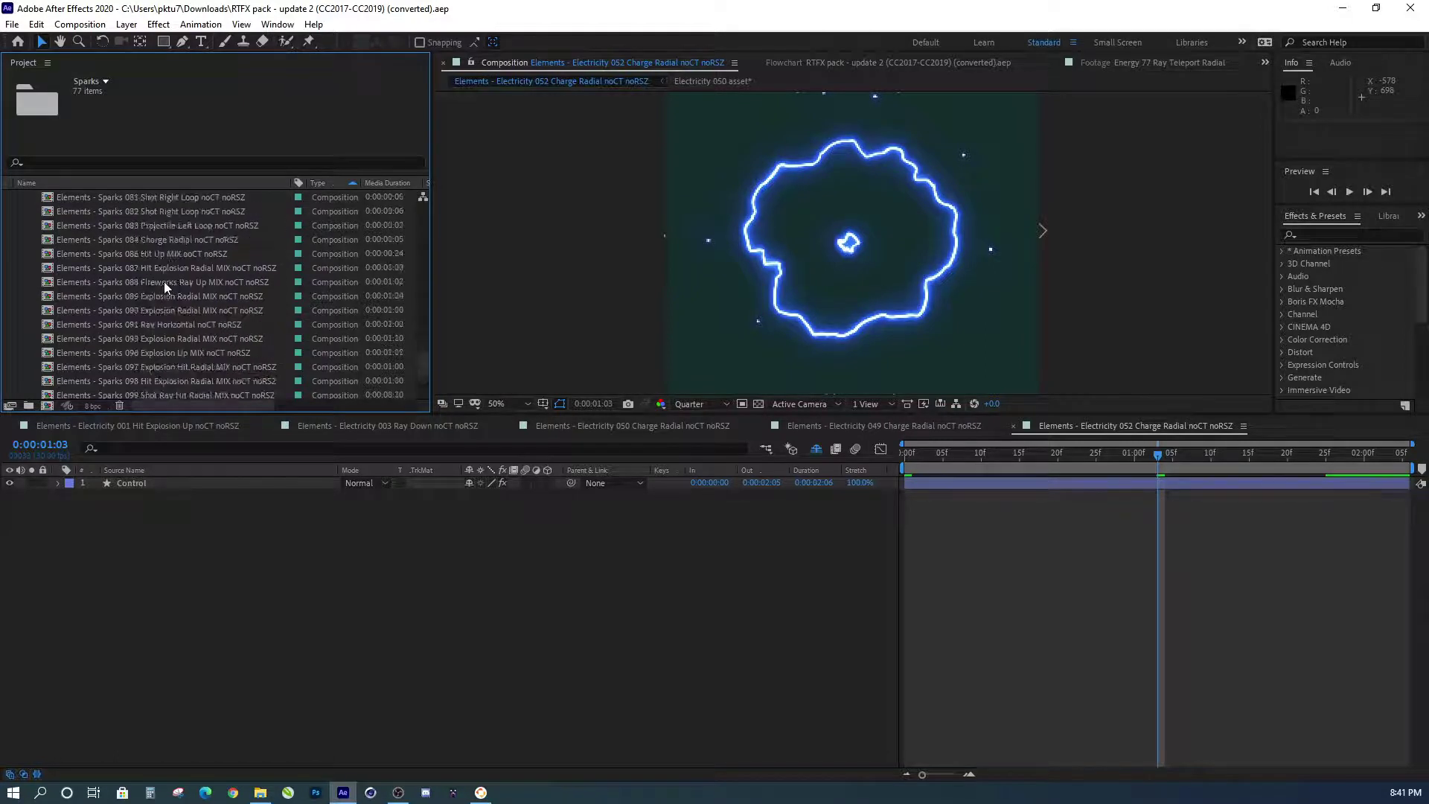
scroll(164, 281, "down", 2)
scroll(159, 293, "down", 2)
double_click(157, 281)
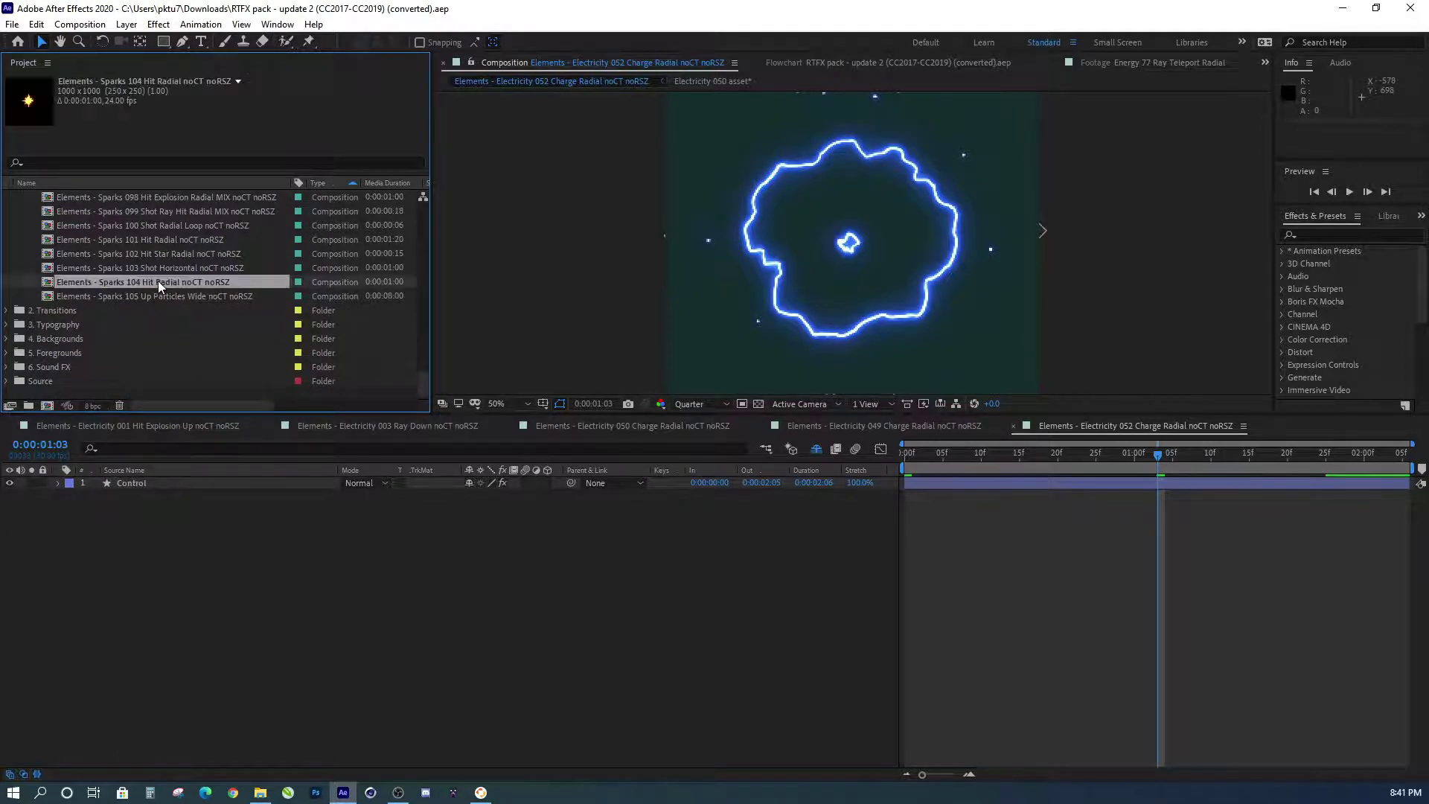
key("space")
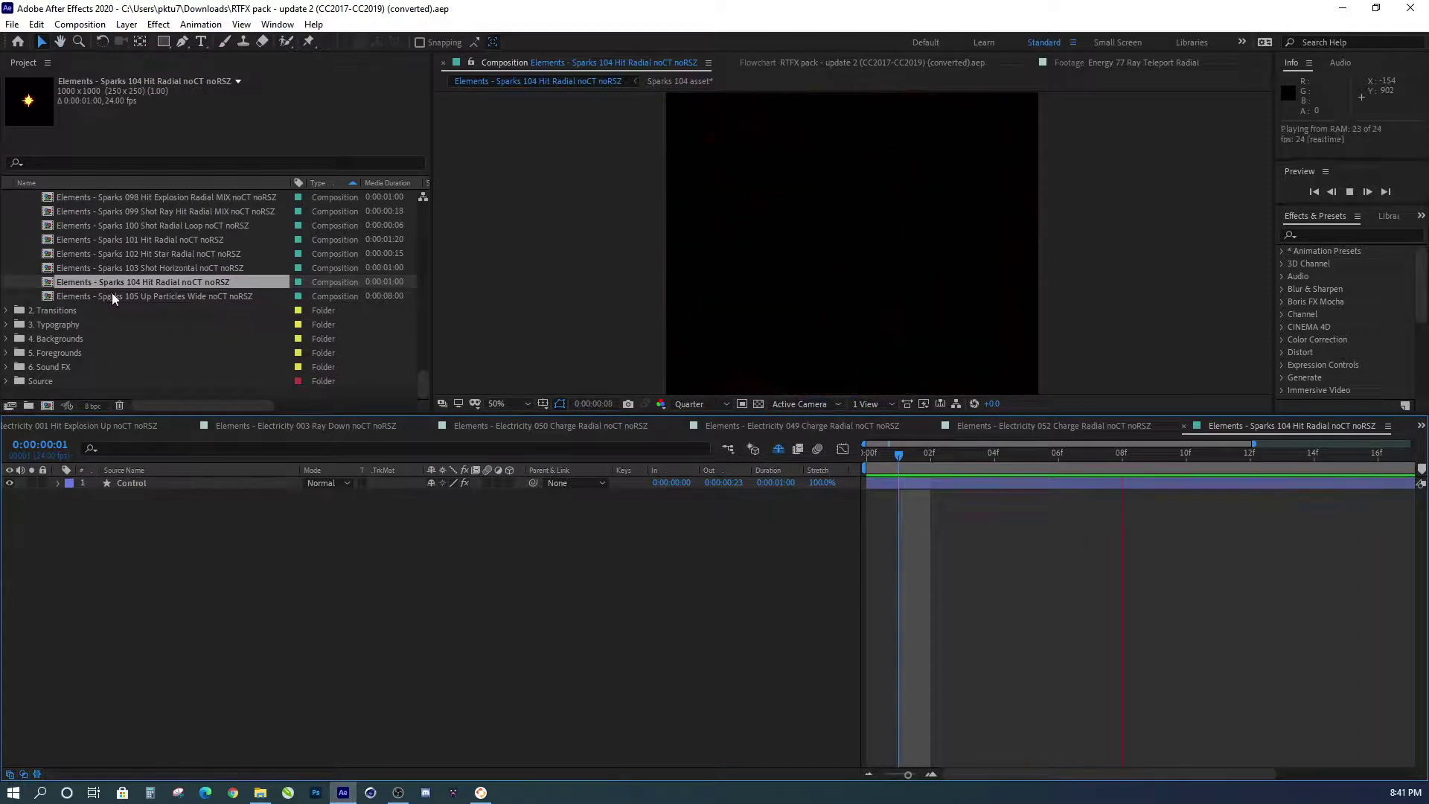
- Step the selection up the folder list from Sparks through Simple, Lines, Flash, Energy to Debris
scroll(119, 277, "up", 10)
scroll(114, 296, "up", 2)
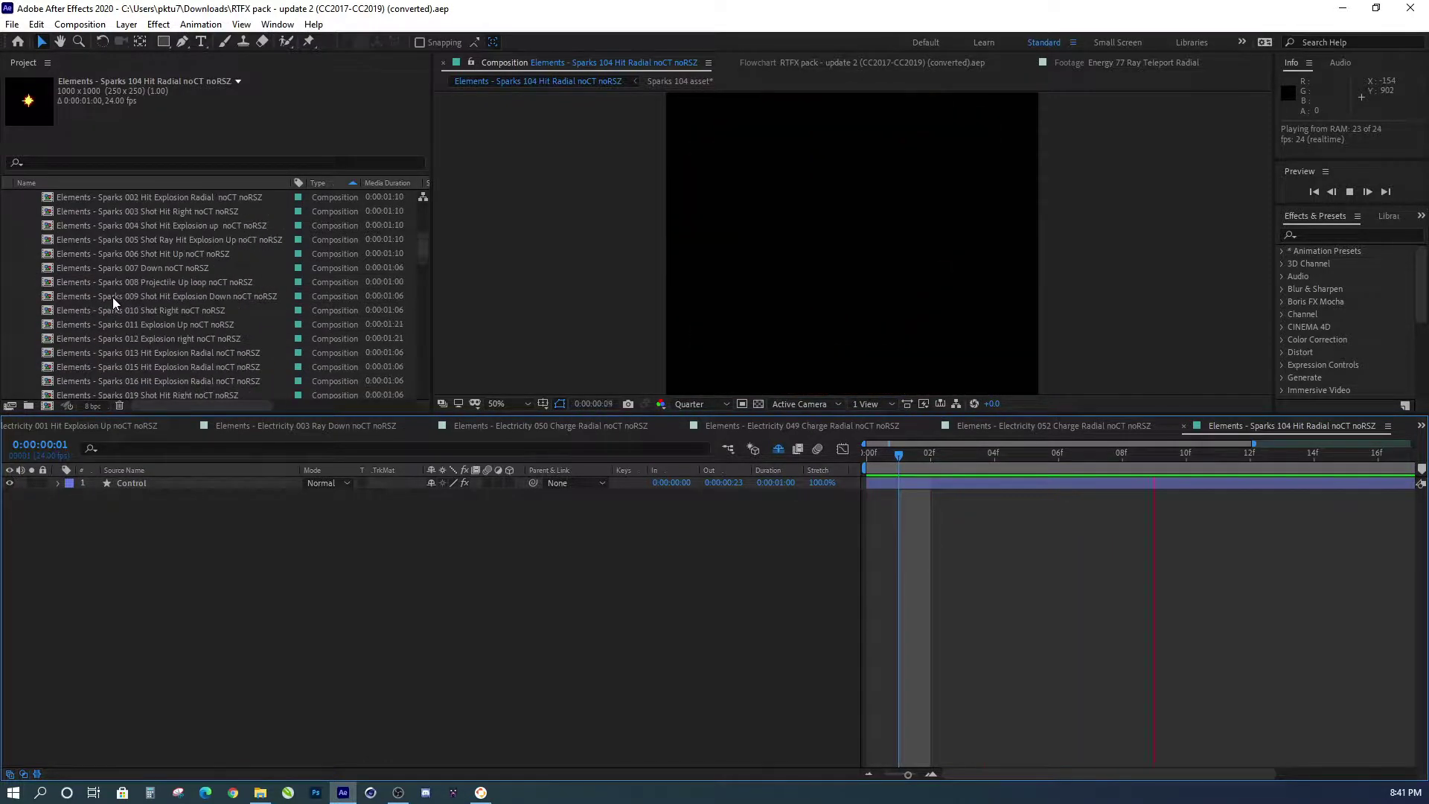
scroll(113, 297, "up", 10)
left_click(50, 310)
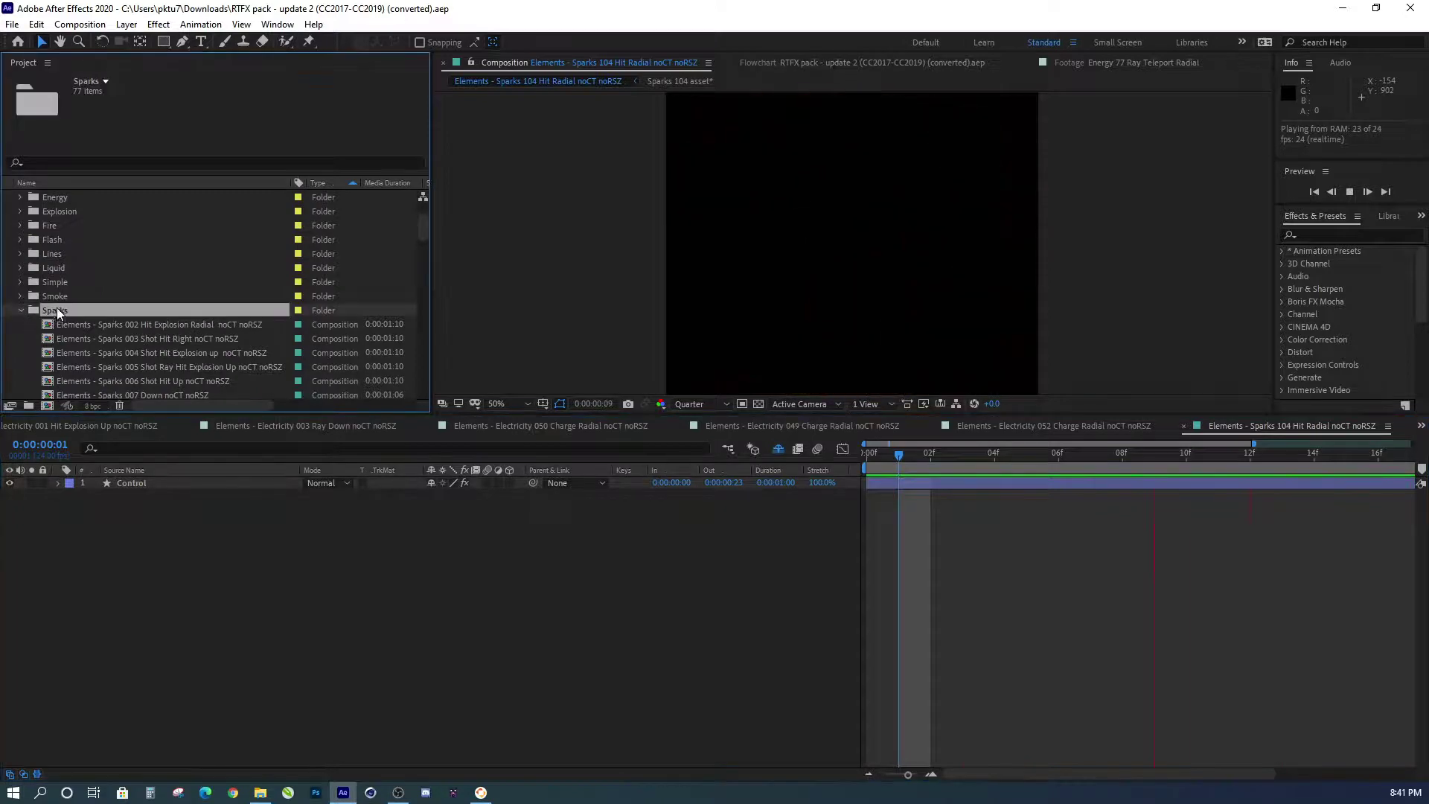
left_click(58, 298)
left_click(57, 280)
left_click(57, 266)
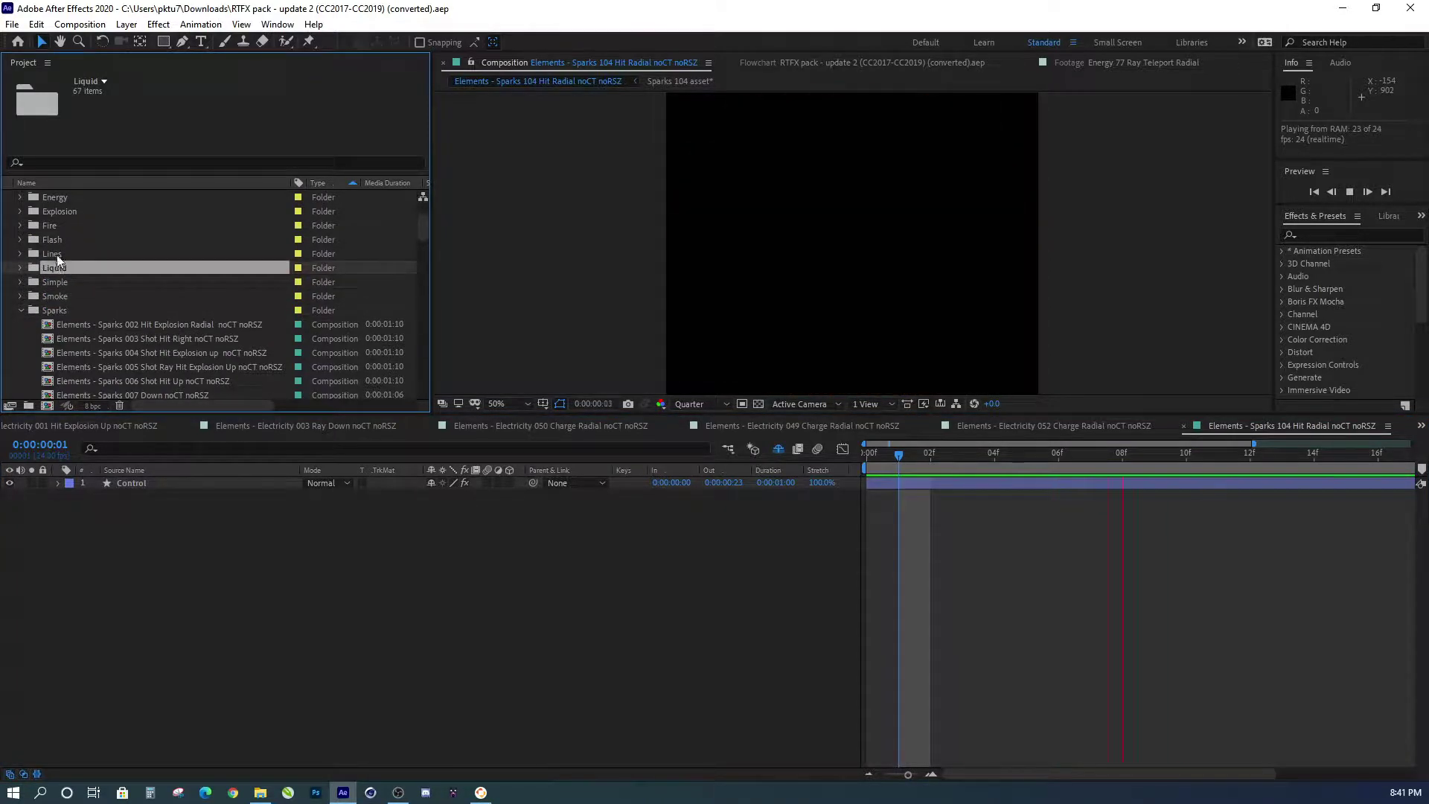
left_click(55, 252)
left_click(55, 238)
left_click(56, 226)
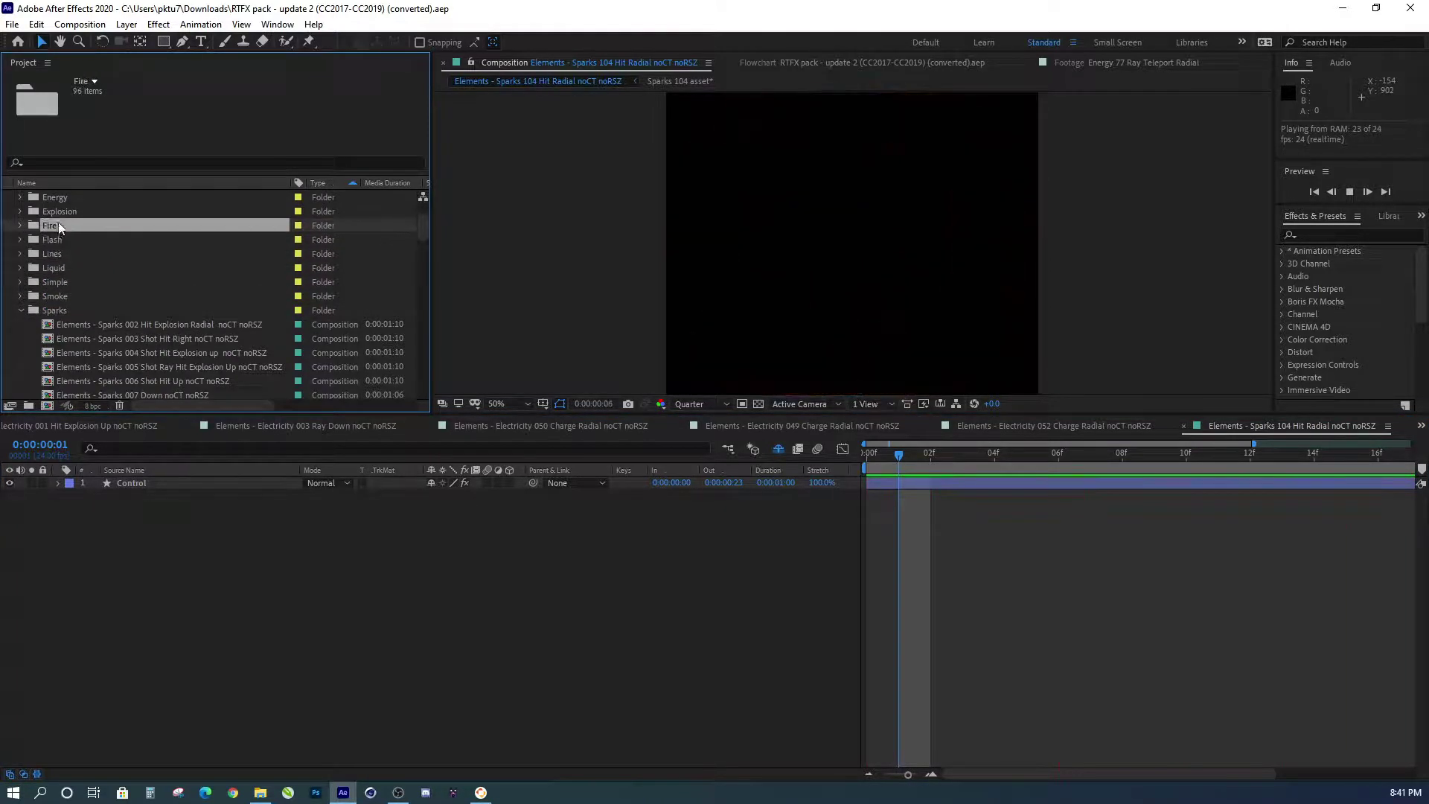
left_click(65, 211)
left_click(64, 197)
scroll(64, 250, "up", 2)
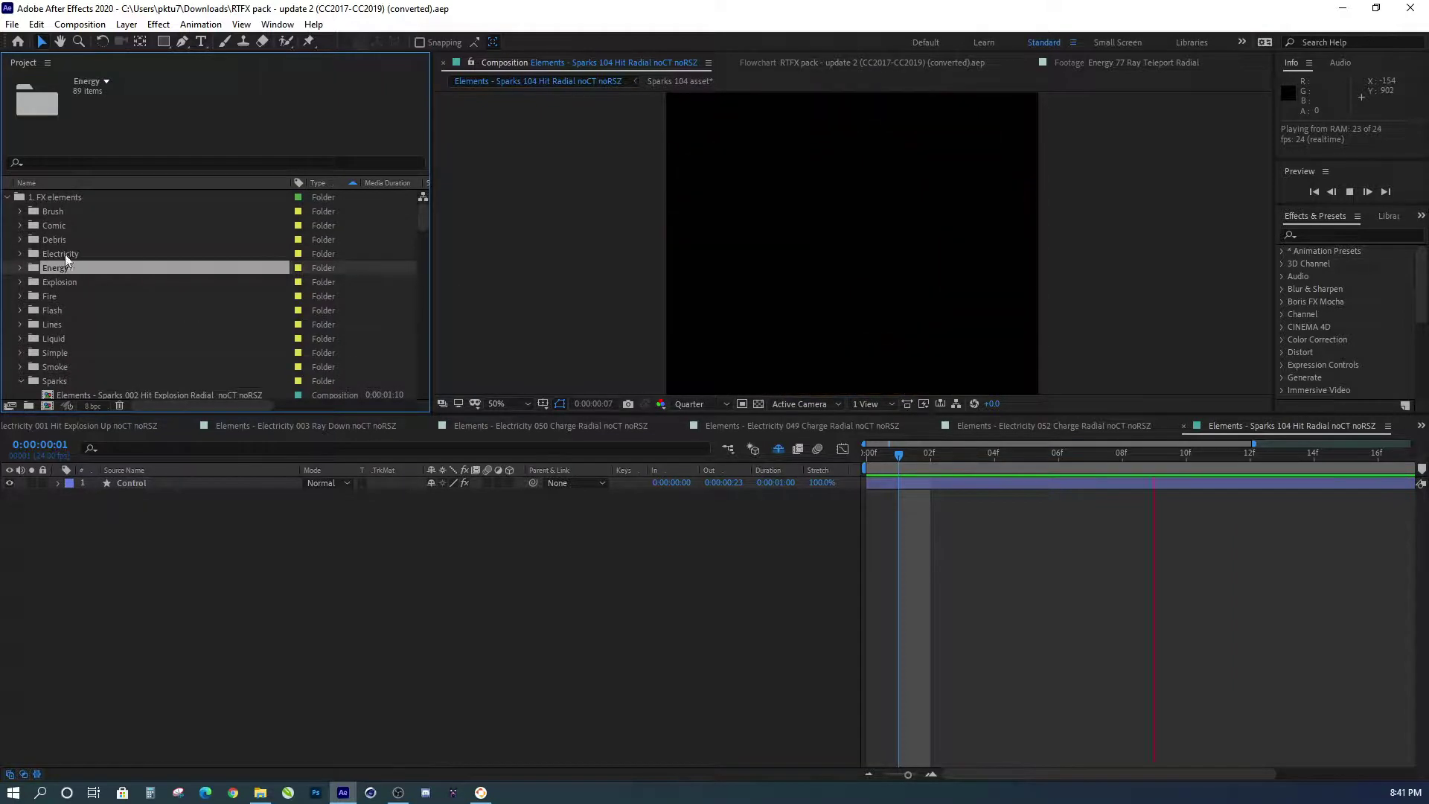
left_click(62, 250)
left_click(56, 241)
scroll(95, 355, "down", 5)
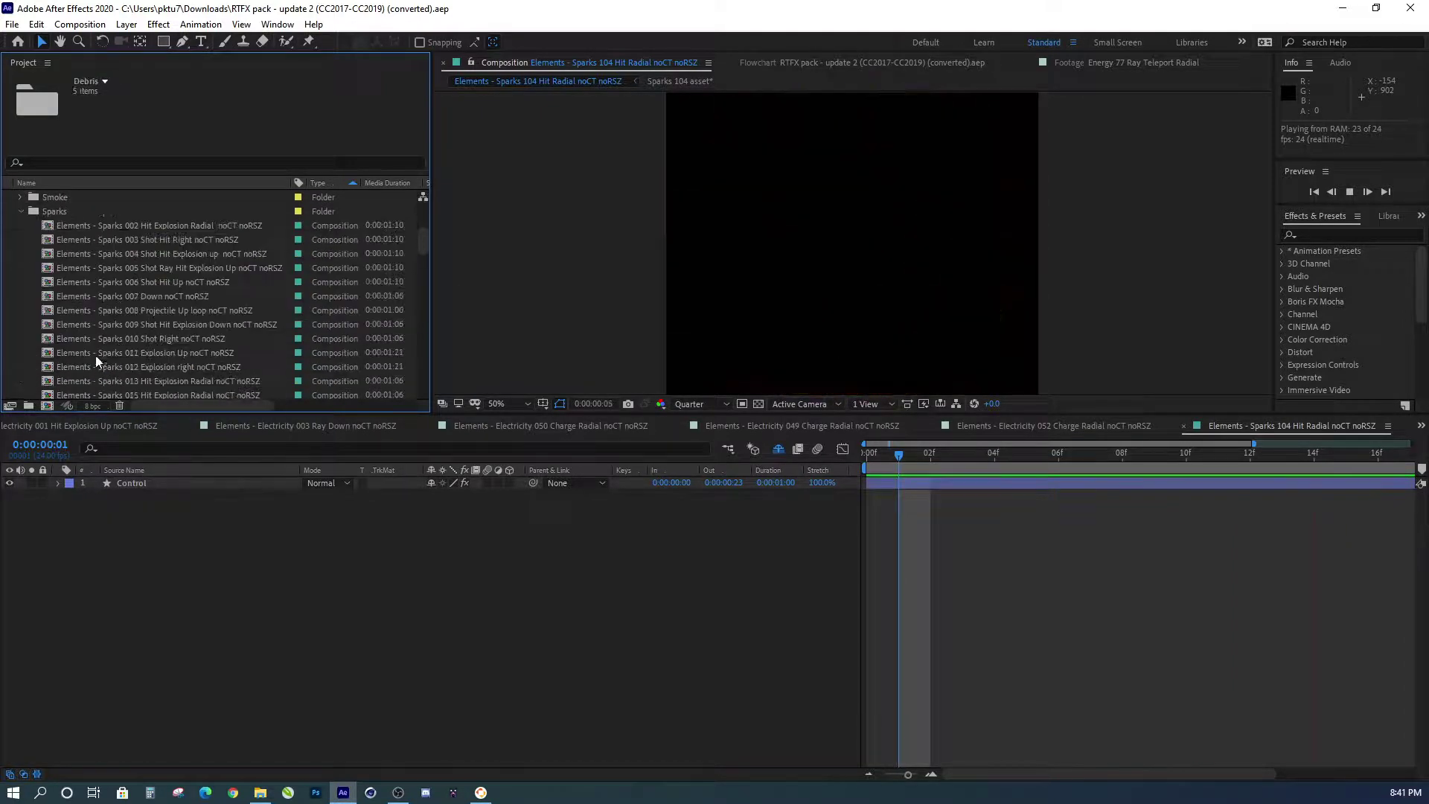
- Open Sparks 016 Hit Explosion Radial and preview Sparks 019 Shot Hit Right and 023 Slash Radial
double_click(182, 283)
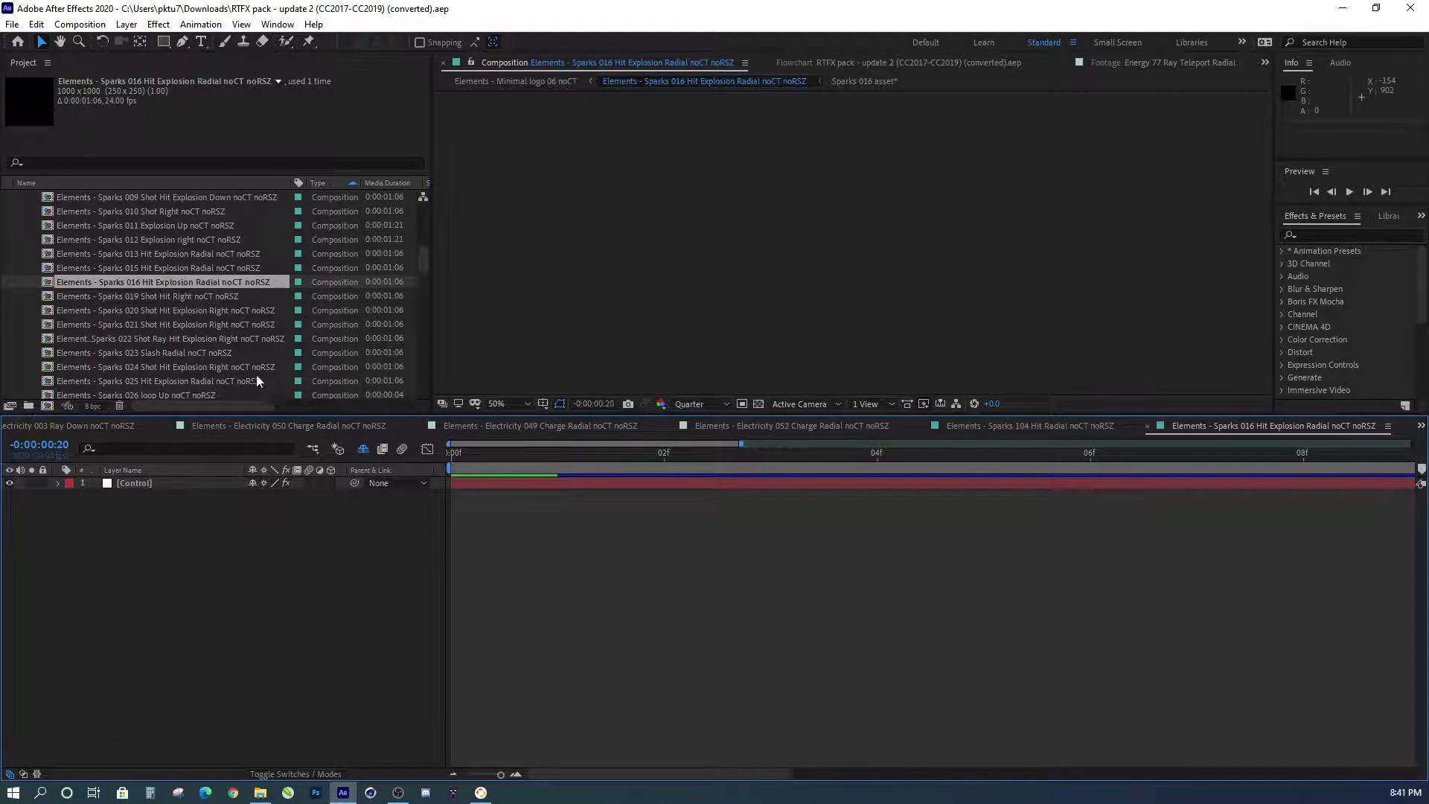
double_click(162, 296)
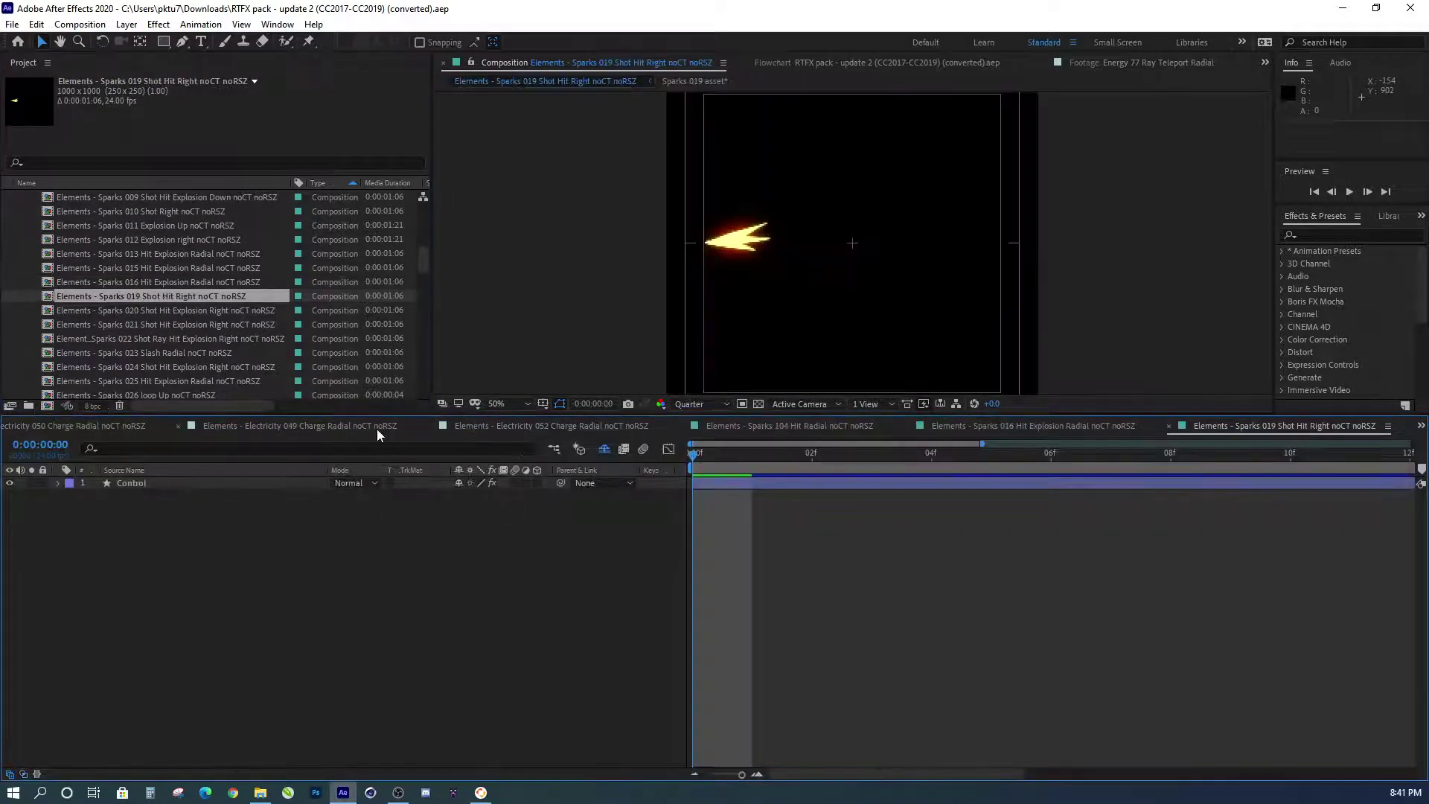
key("space")
double_click(189, 352)
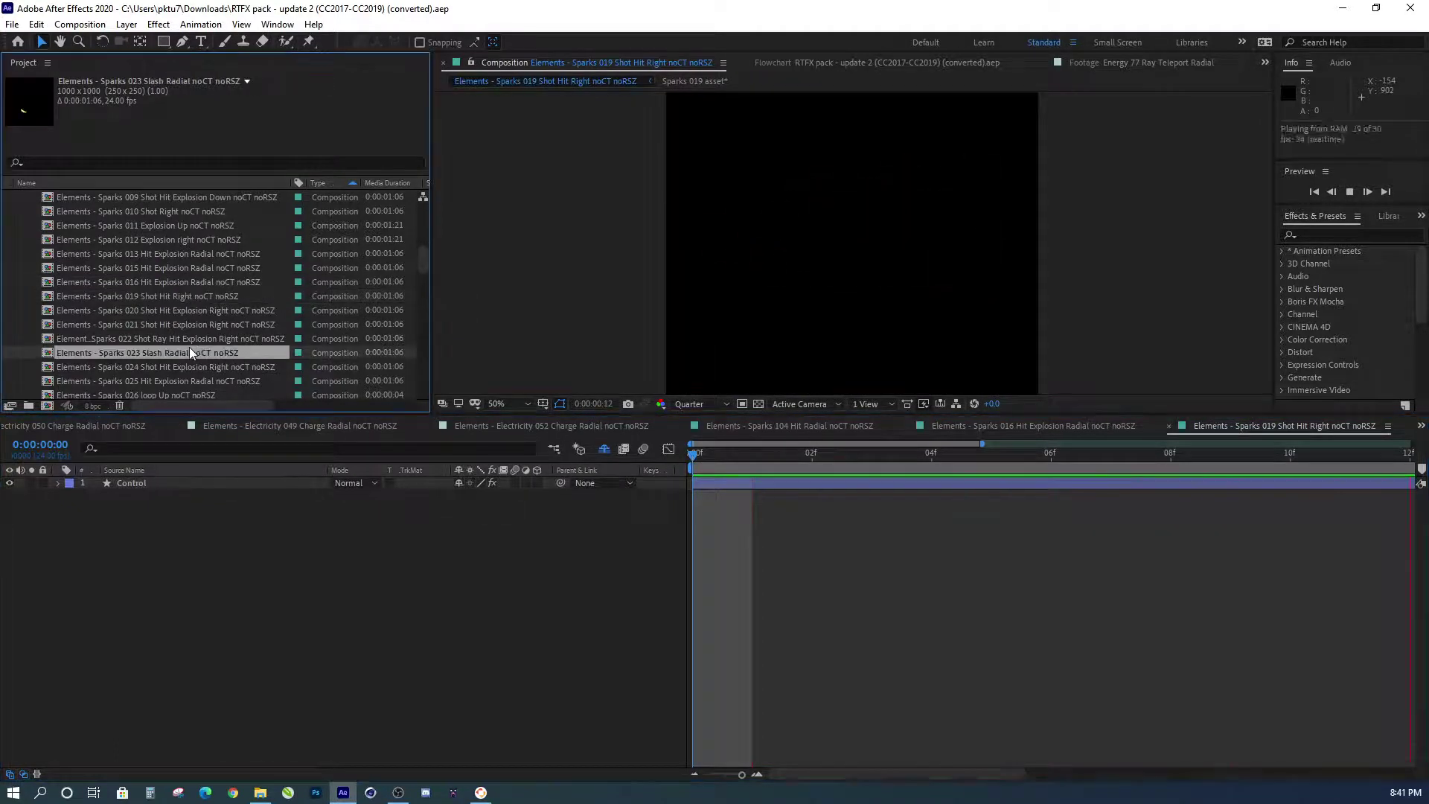
key("space")
- Open and preview Sparks 027 and 036 Hit Explosion Radial
scroll(198, 365, "down", 2)
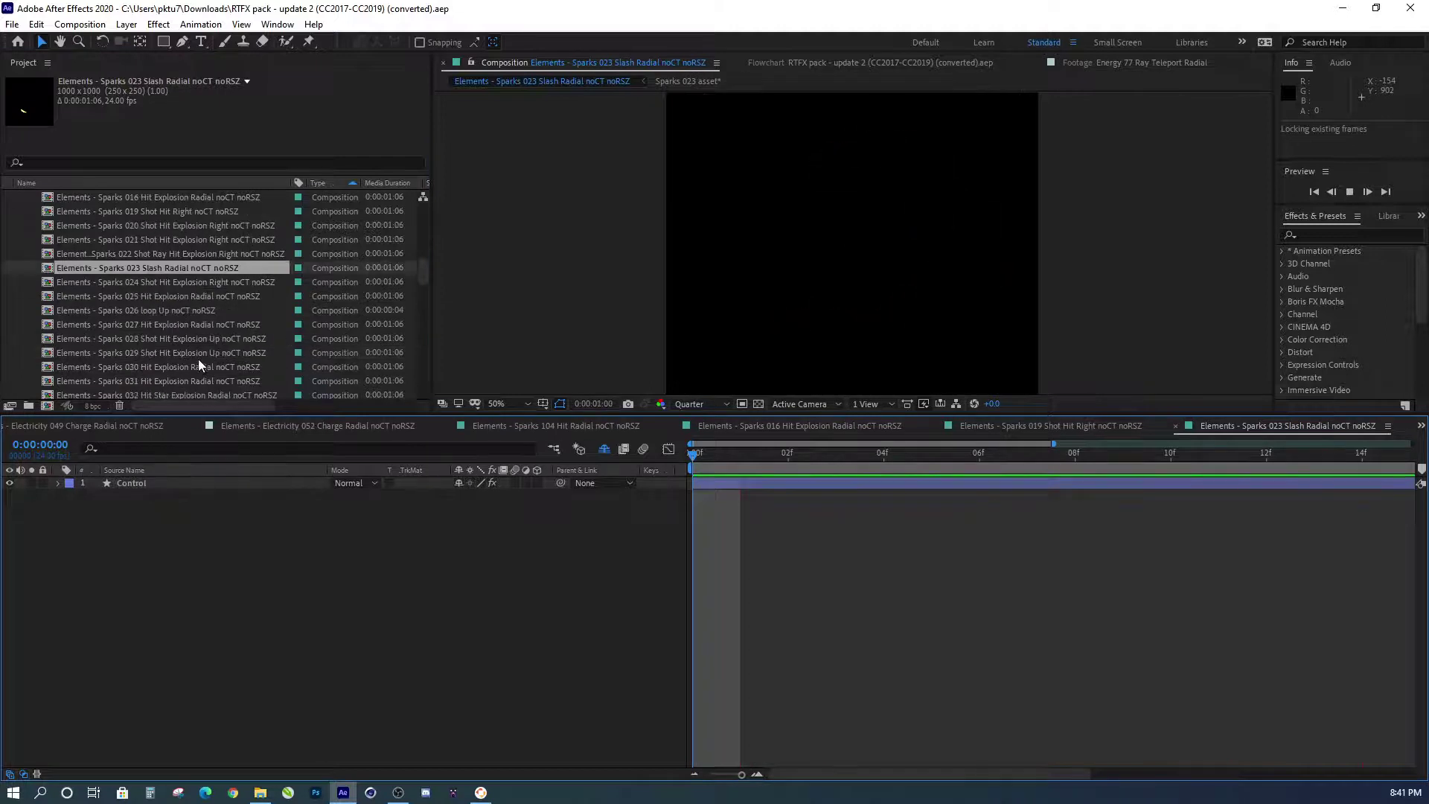
left_click(175, 324)
double_click(174, 324)
key("space")
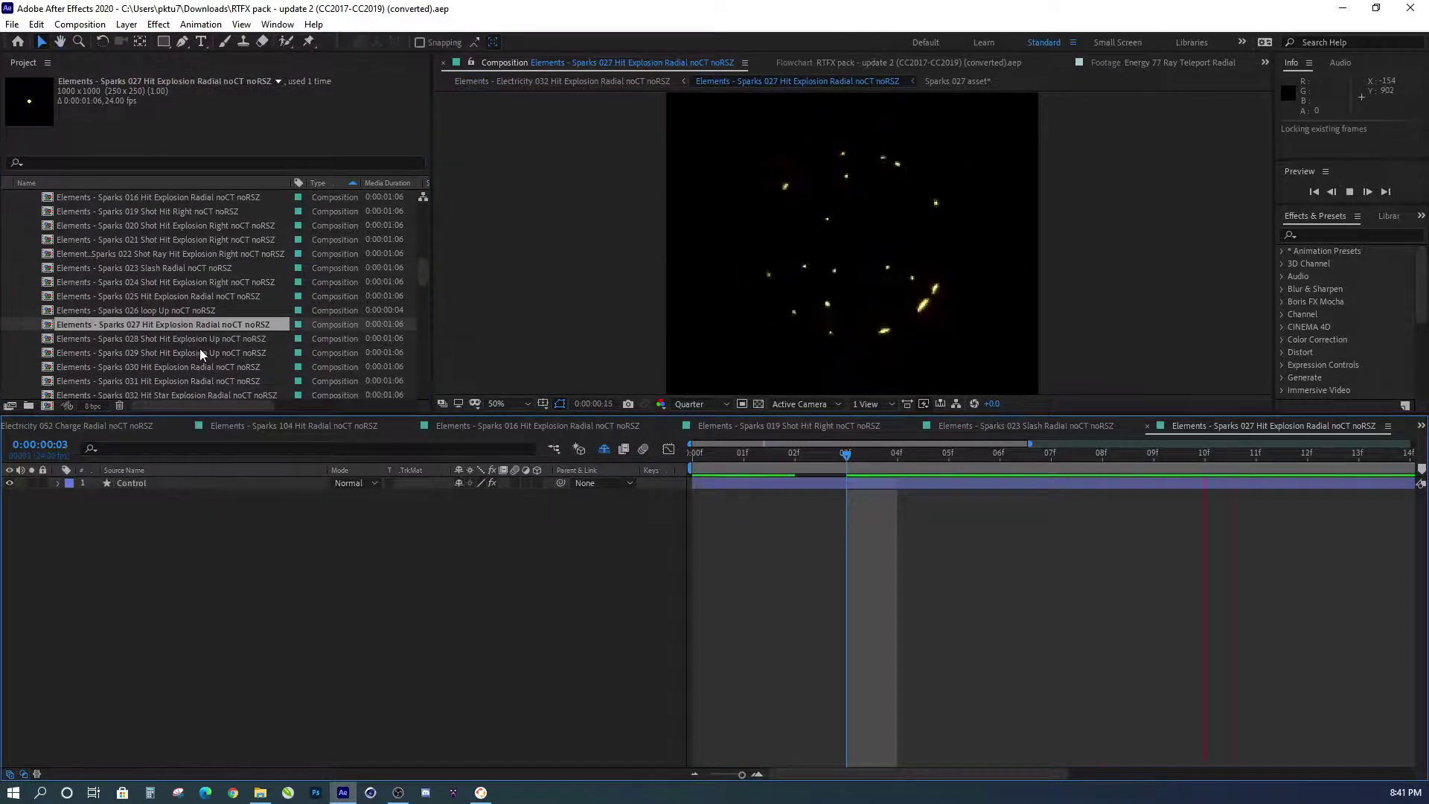
scroll(211, 384, "down", 3)
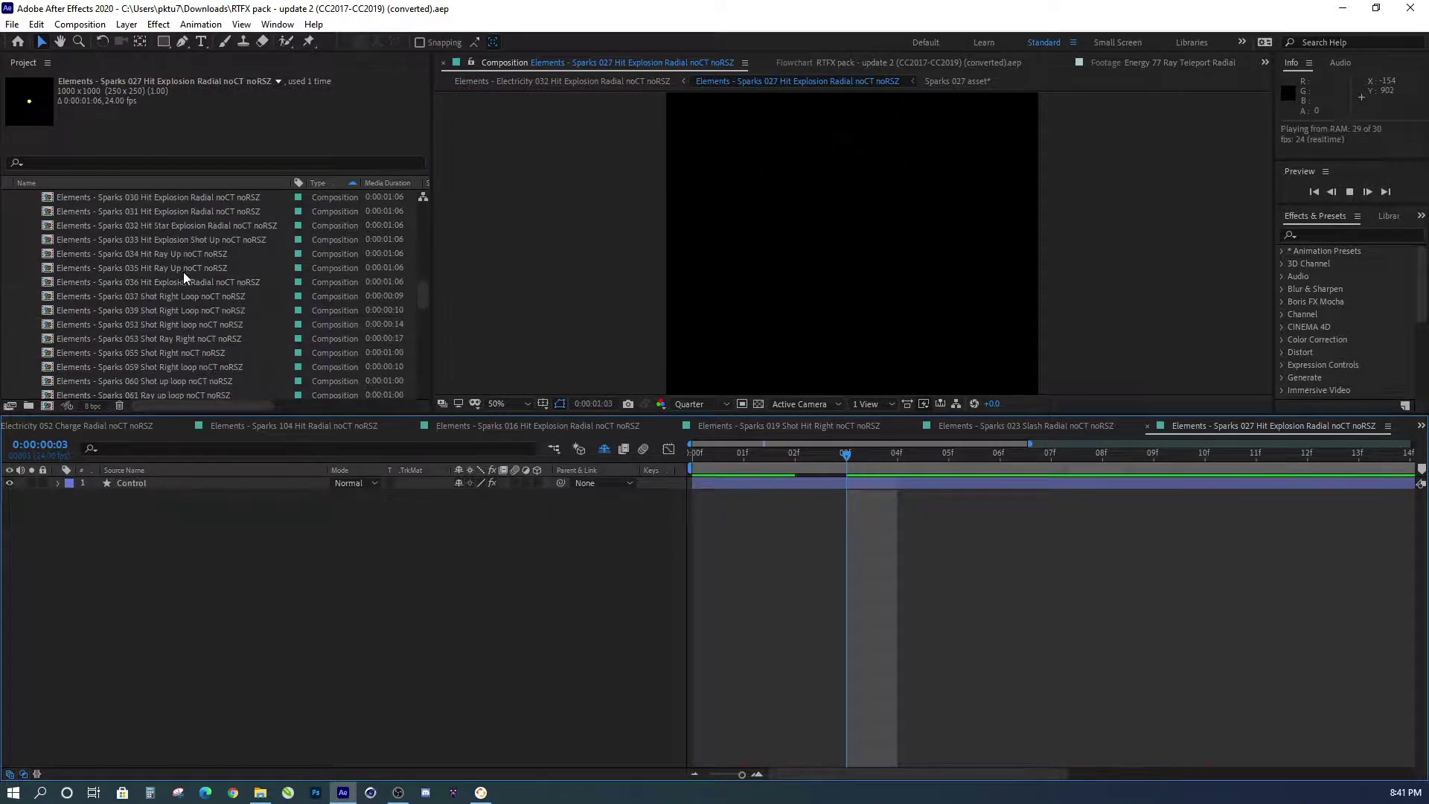
double_click(180, 280)
key("space")
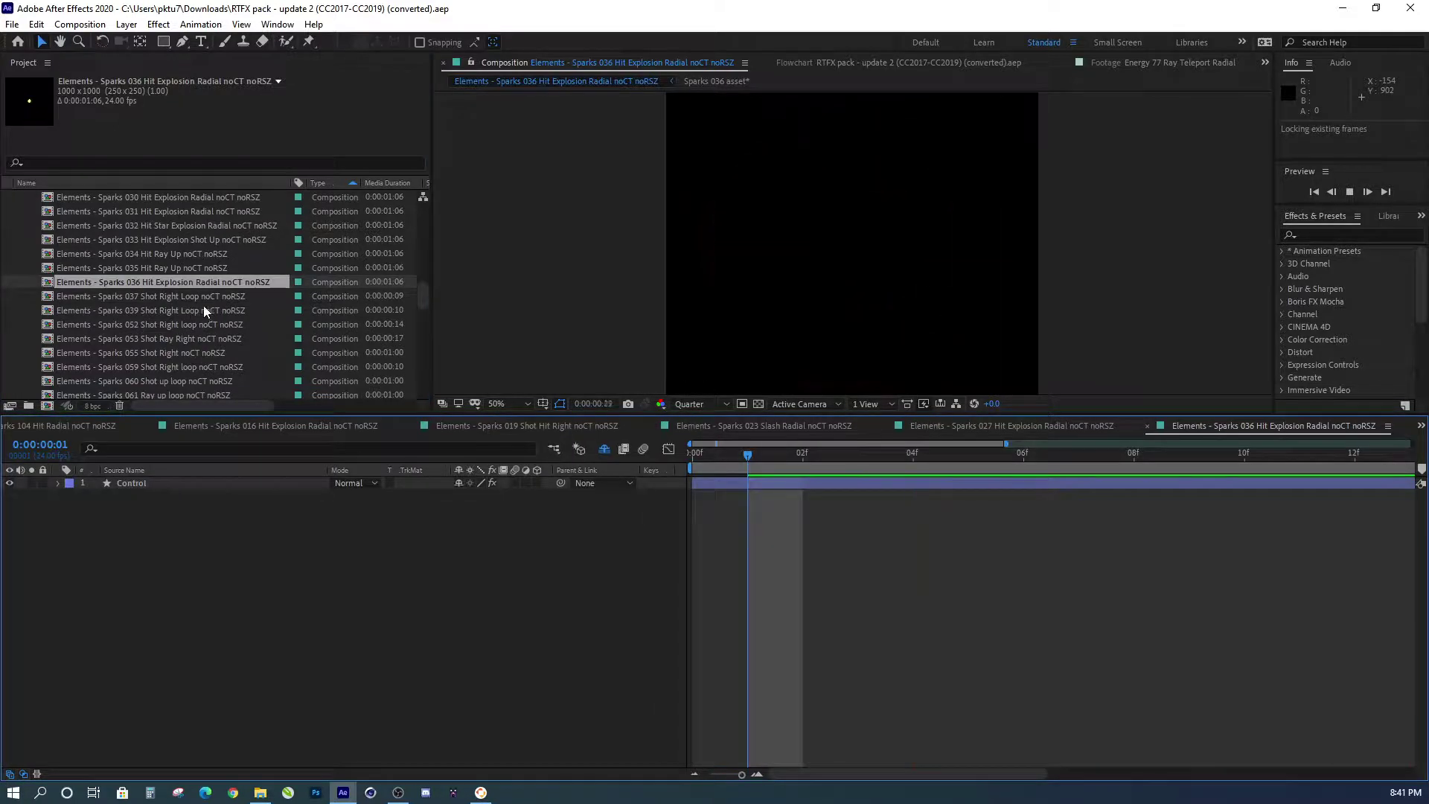
- Preview Sparks 059 Shot Right loop, open 076, then play and stop 093 Explosion Radial MIX
scroll(162, 316, "down", 2)
double_click(155, 283)
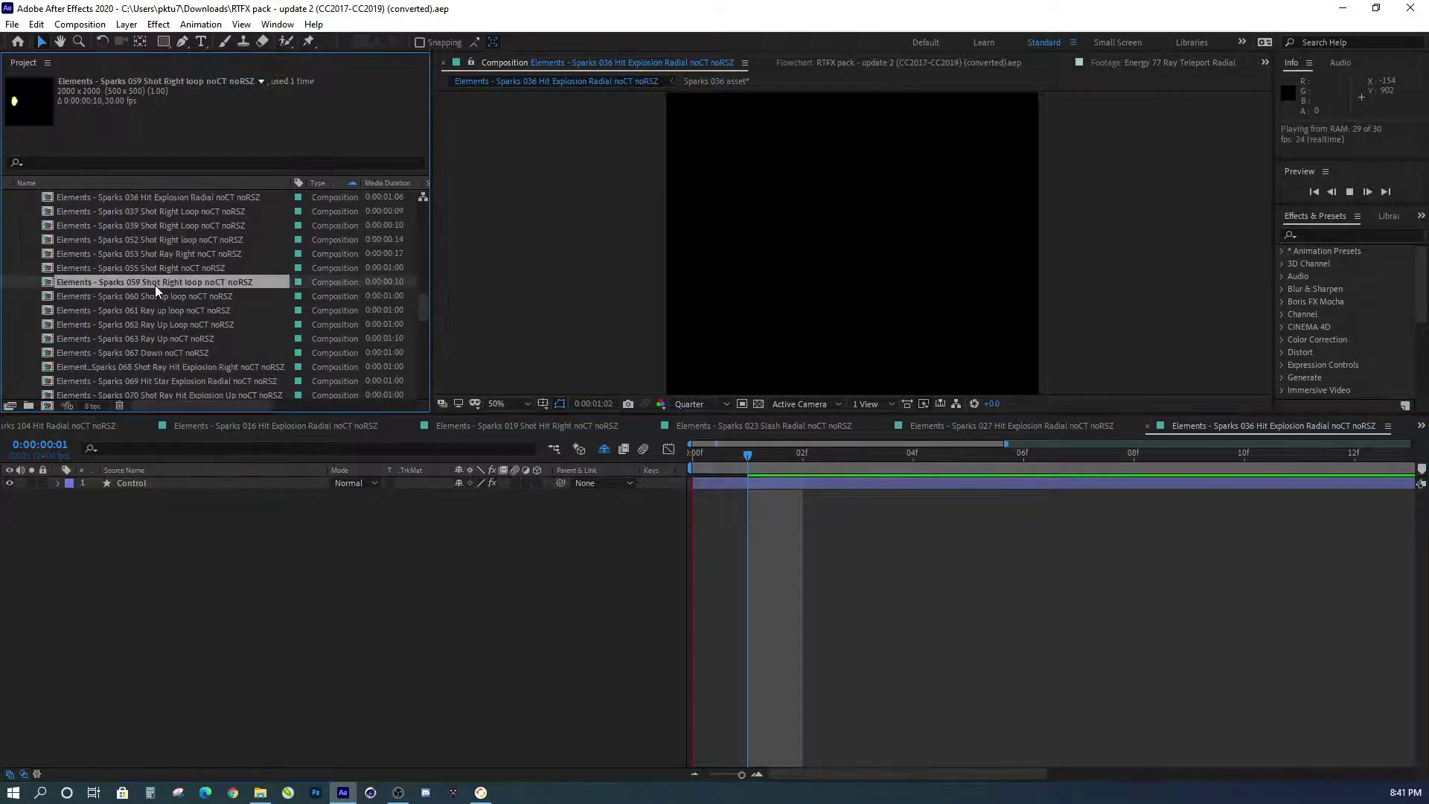
key("space")
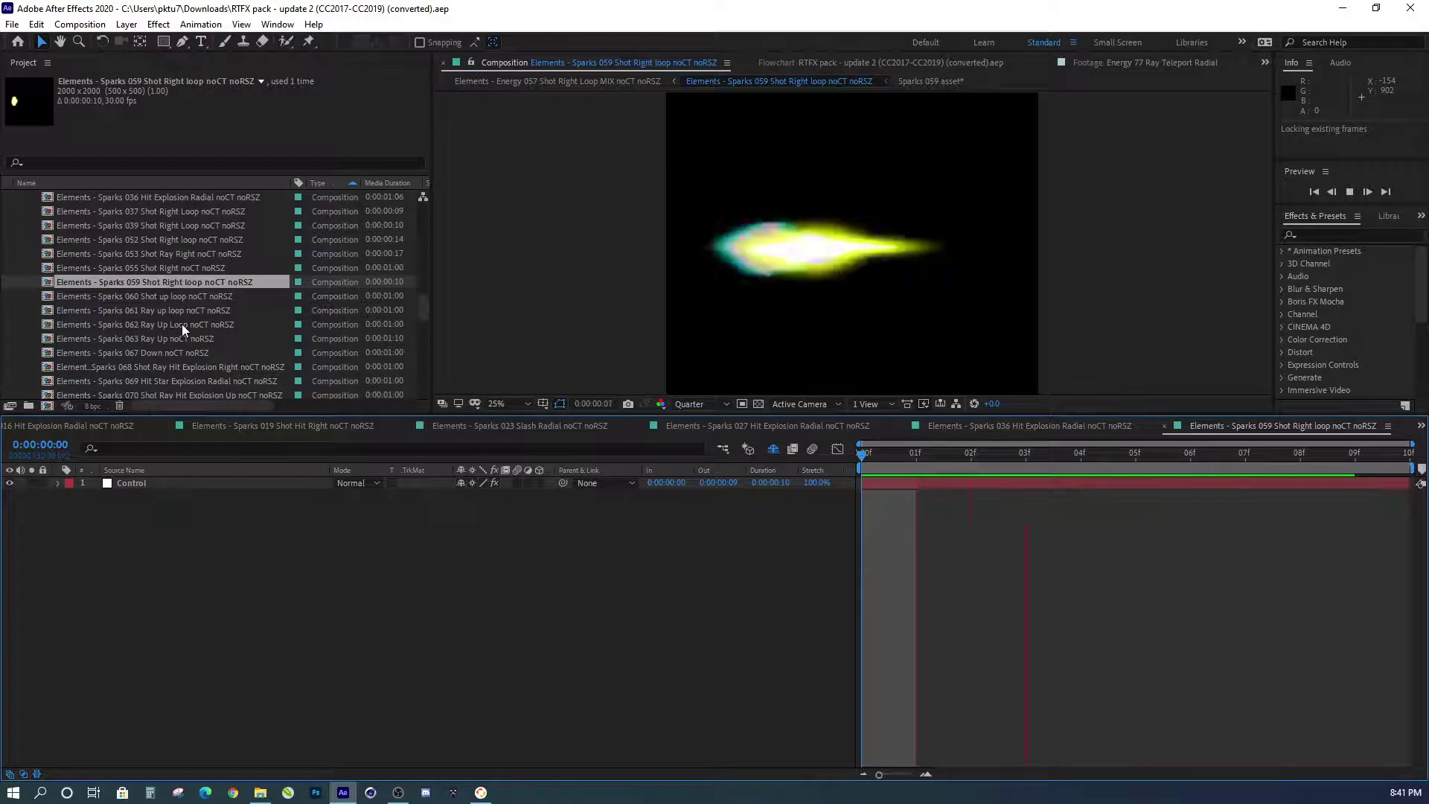
scroll(164, 320, "down", 4)
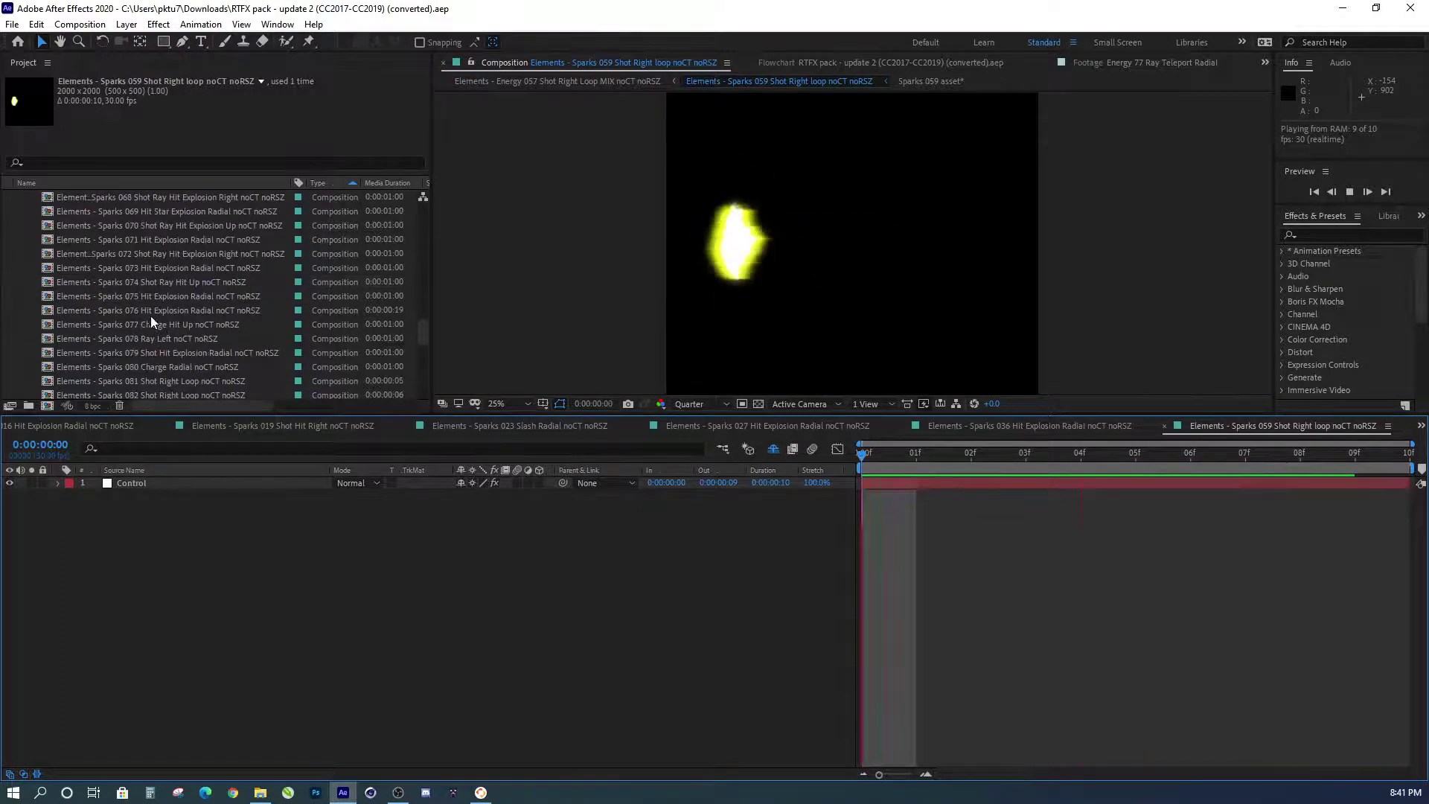
double_click(151, 313)
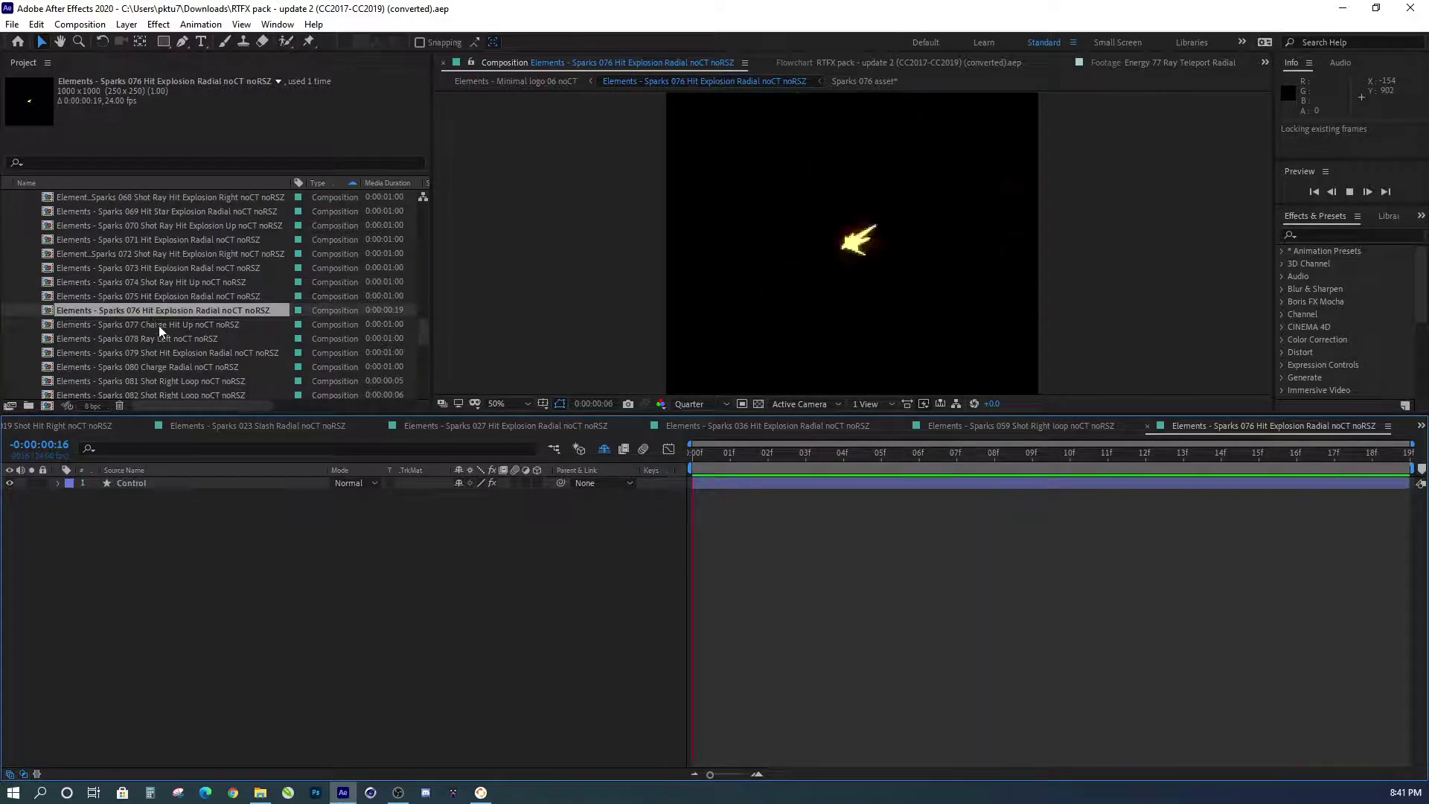
scroll(157, 322, "down", 5)
double_click(159, 311)
key("space")
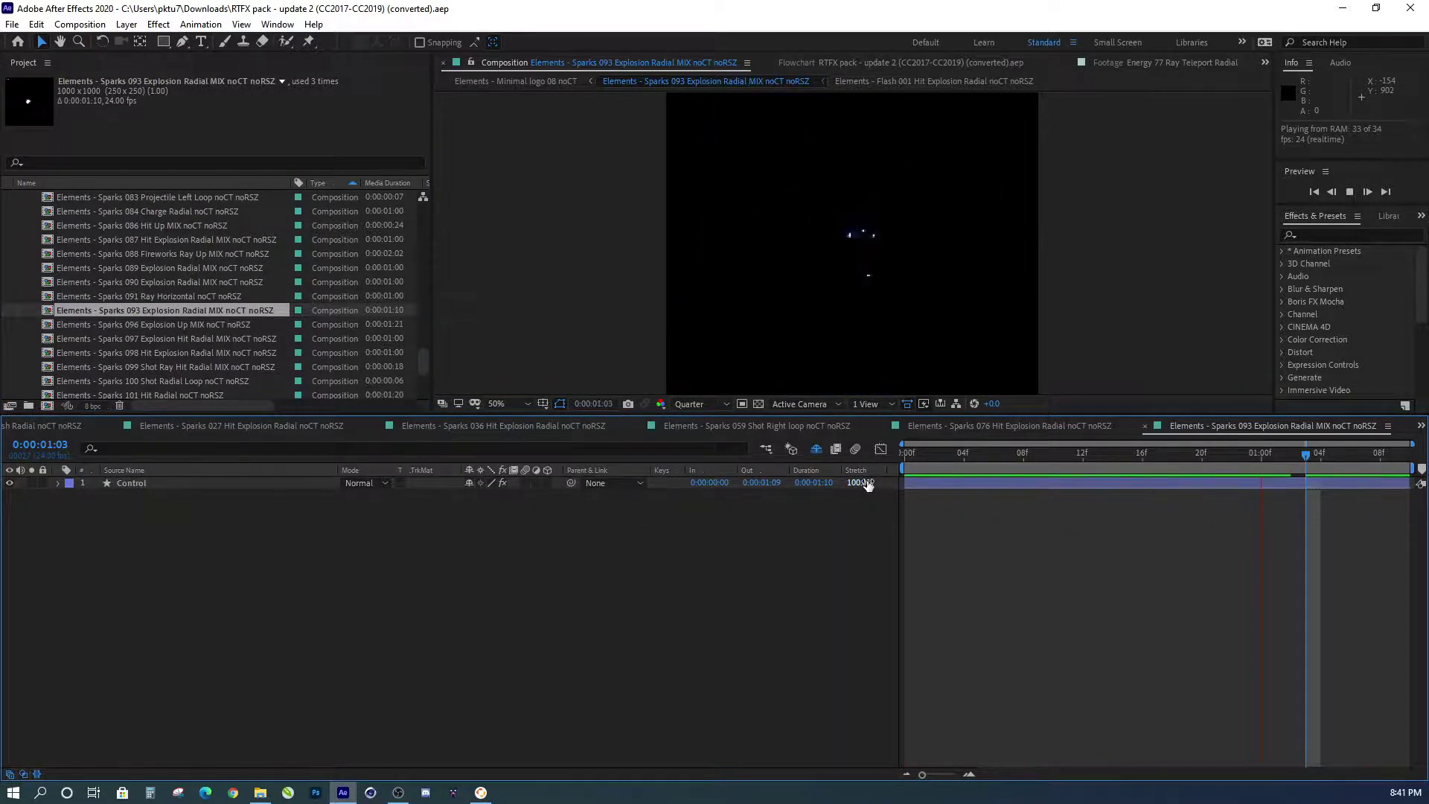
key("space")
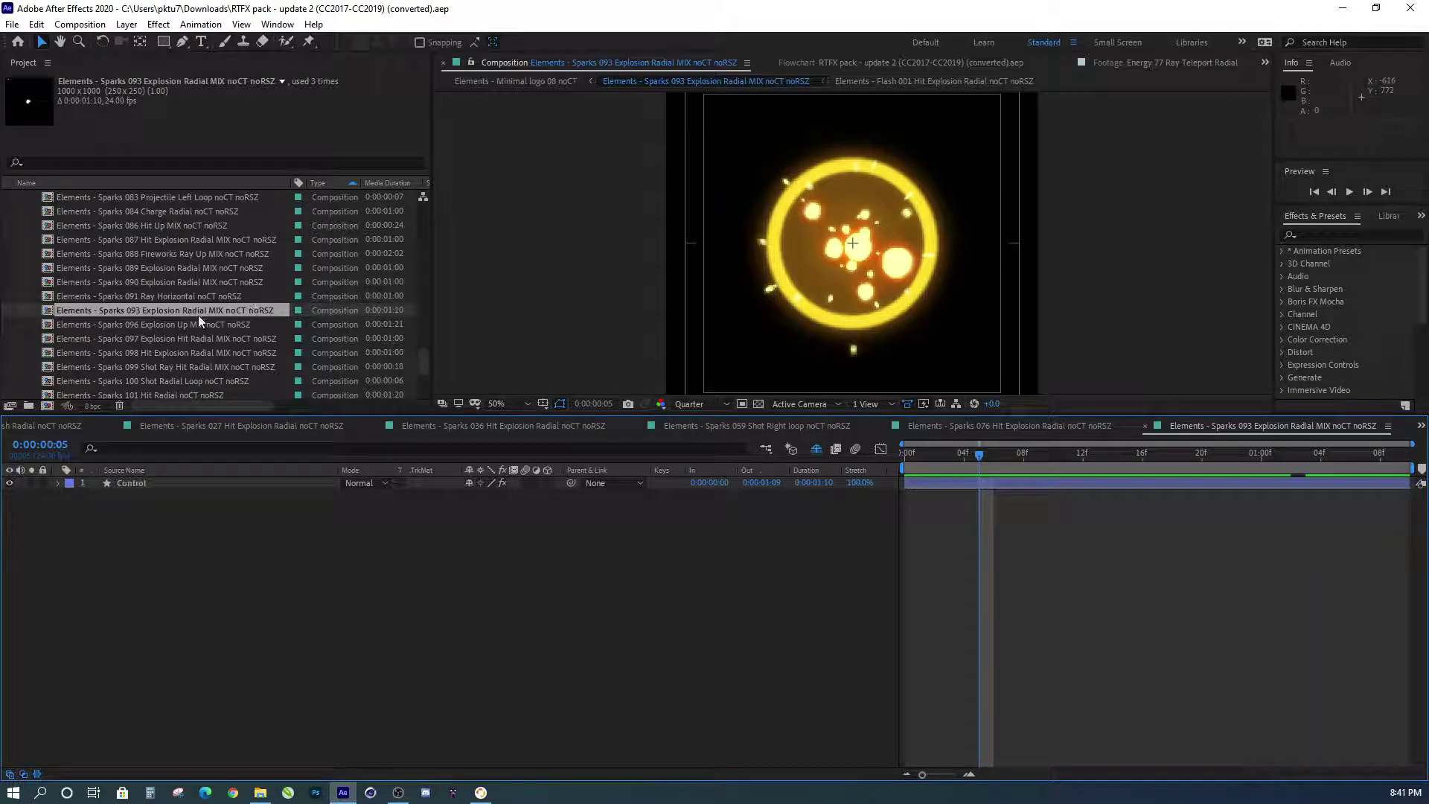
- Range-select the Sparks compositions from Sparks 002 down to Sparks 105 in the Project panel
scroll(186, 302, "up", 5)
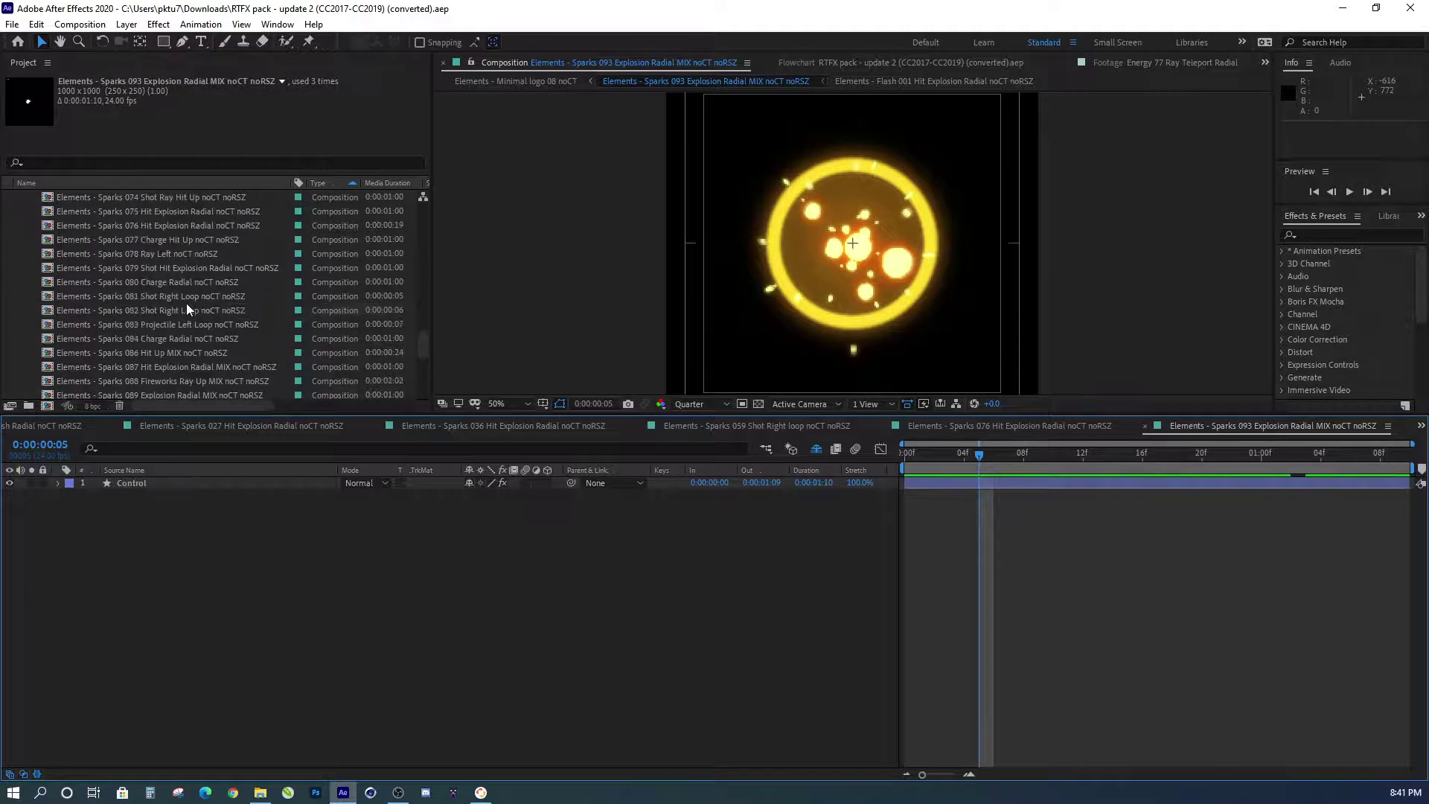
scroll(185, 302, "up", 5)
scroll(184, 301, "up", 5)
scroll(182, 308, "up", 5)
scroll(149, 313, "down", 3)
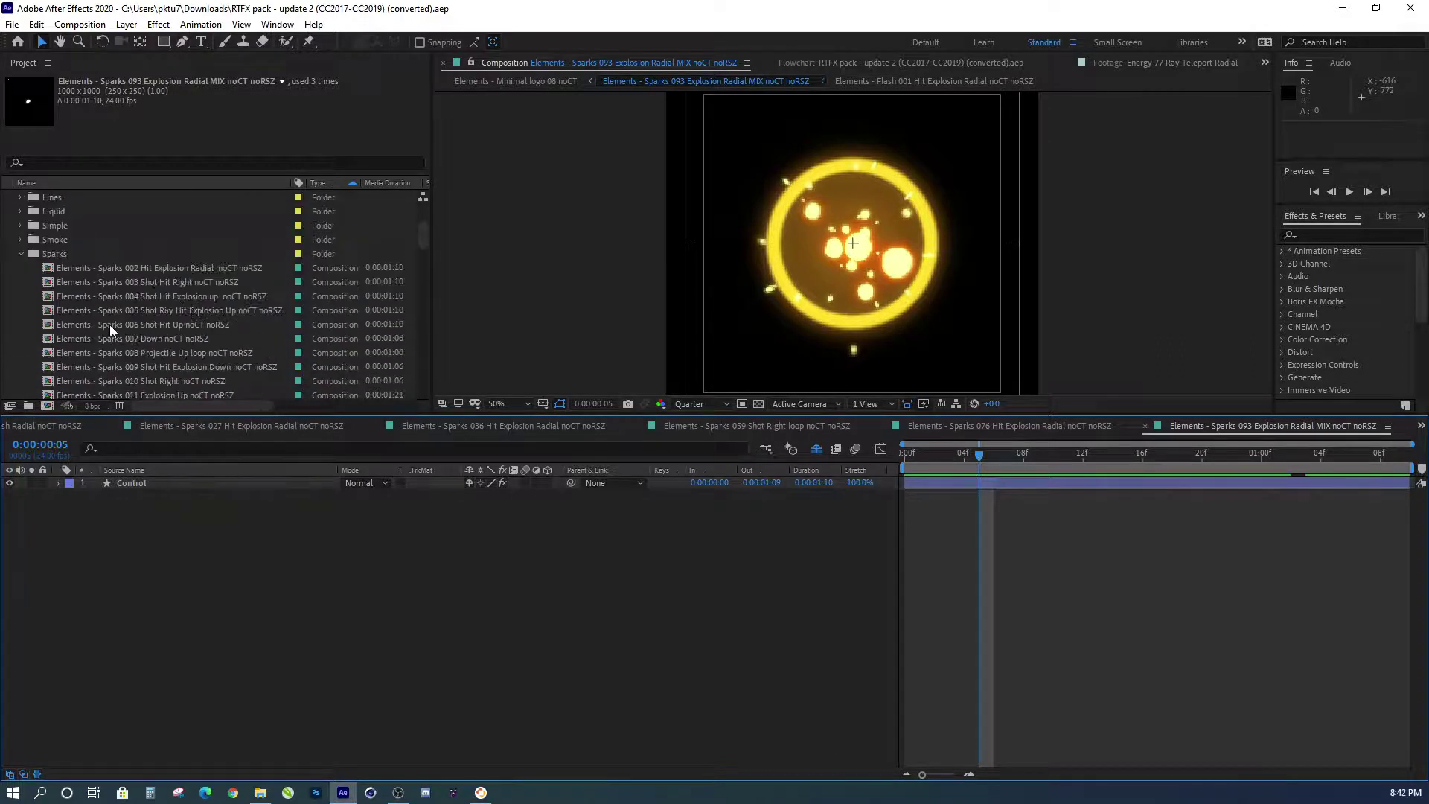
left_click(73, 269)
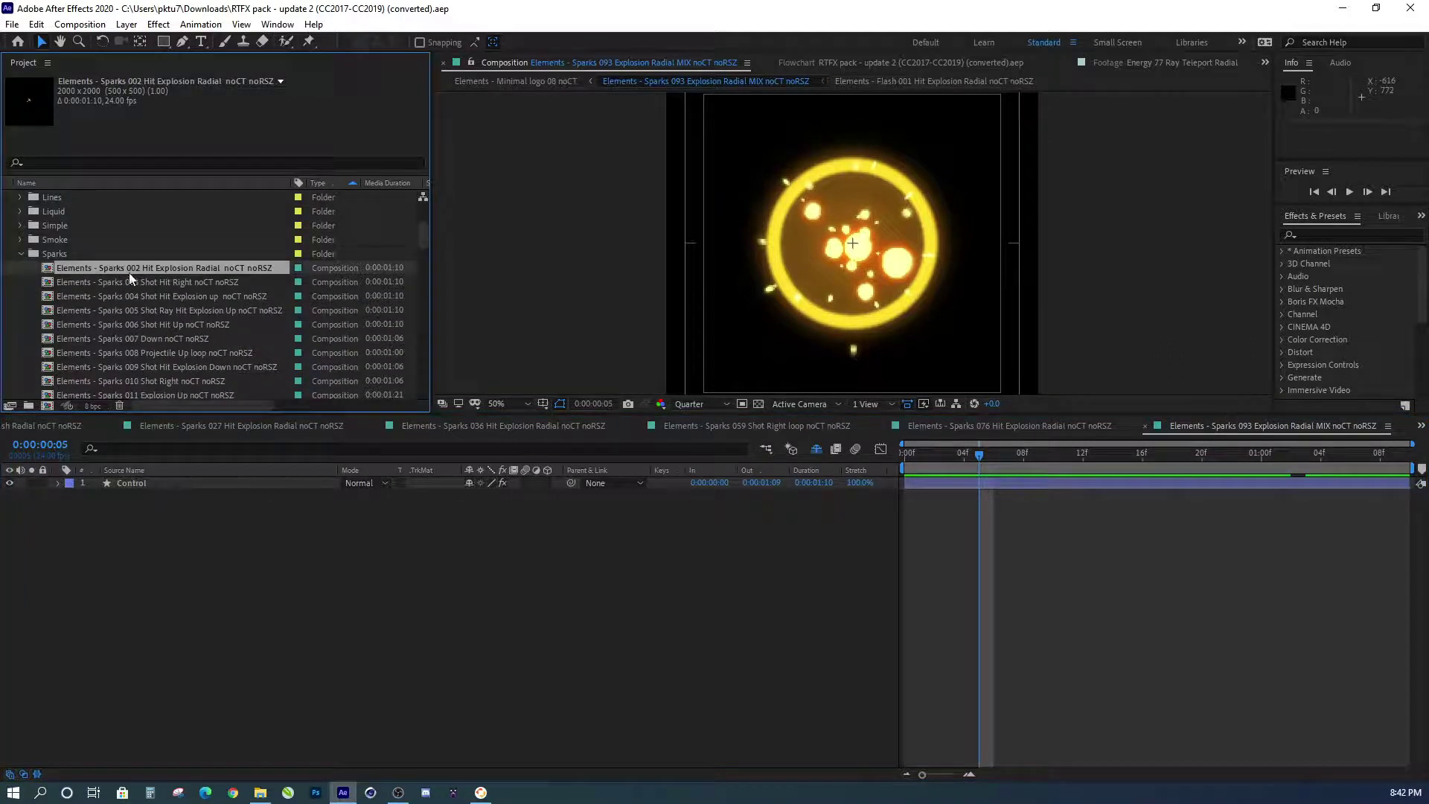
scroll(142, 312, "down", 3)
scroll(155, 354, "down", 4)
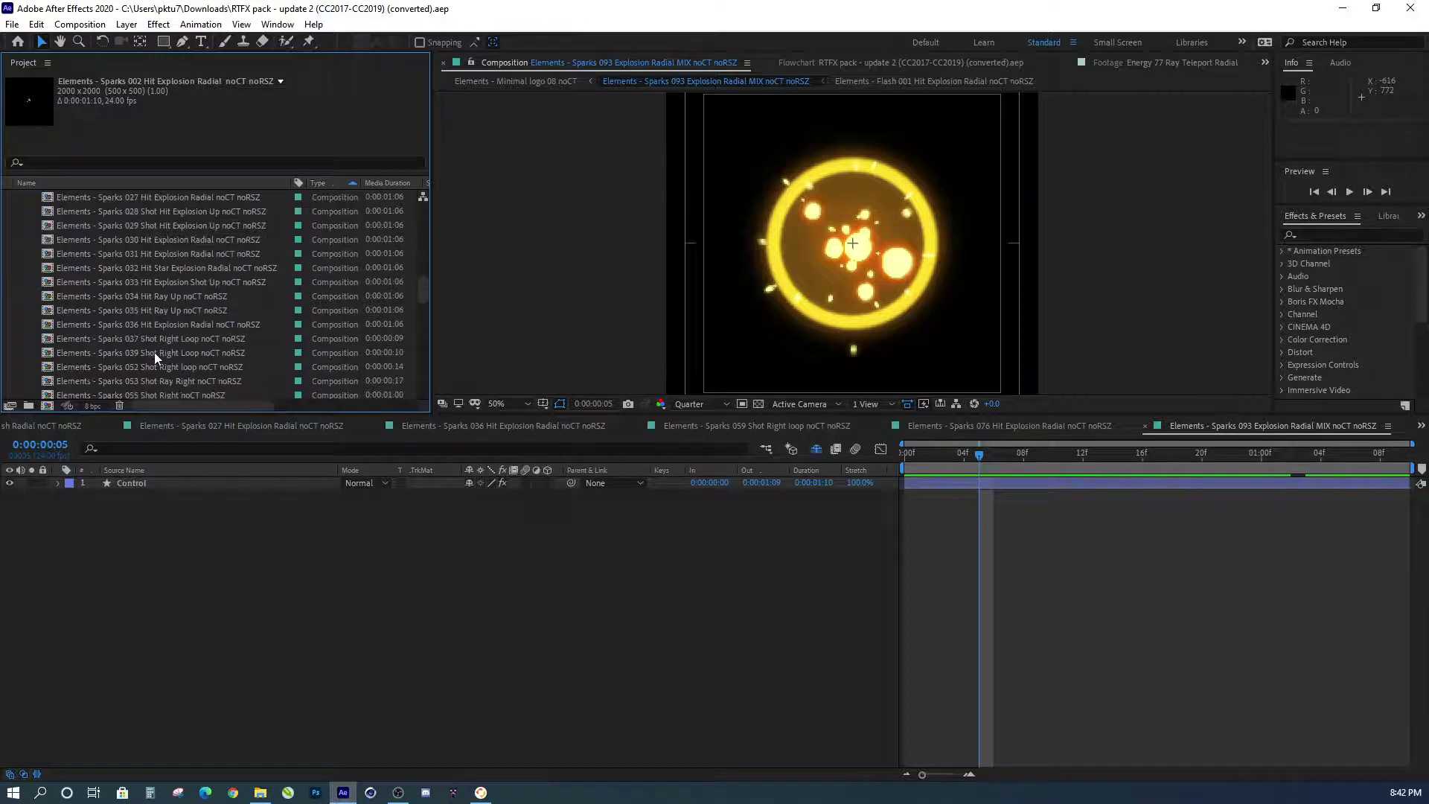
scroll(153, 354, "down", 5)
scroll(152, 356, "down", 10)
left_click(158, 320, "shift")
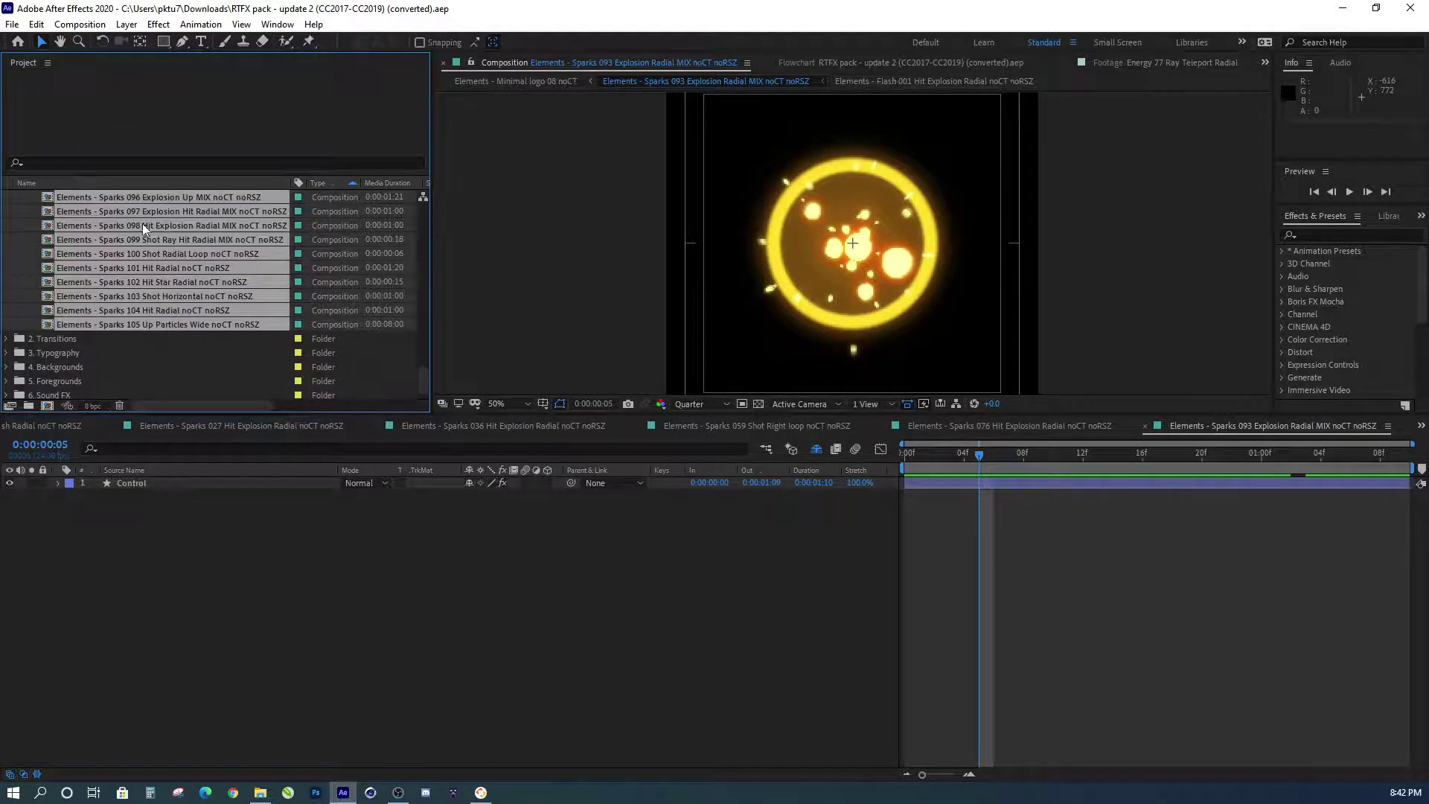
scroll(137, 301, "up", 7)
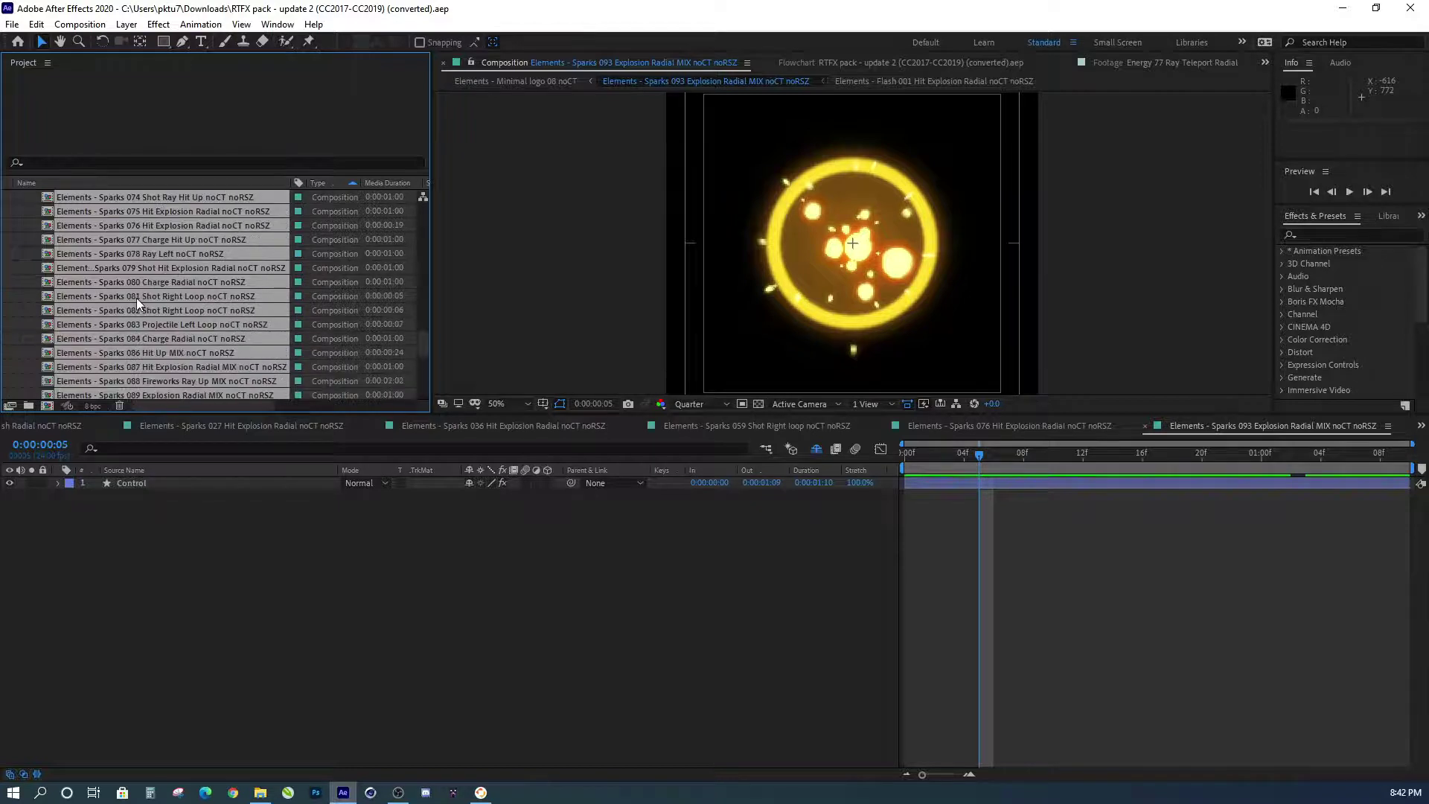
- Queue the selected Sparks compositions with File > Export > Add to Render Queue
left_click(12, 23)
mouse_move(52, 266)
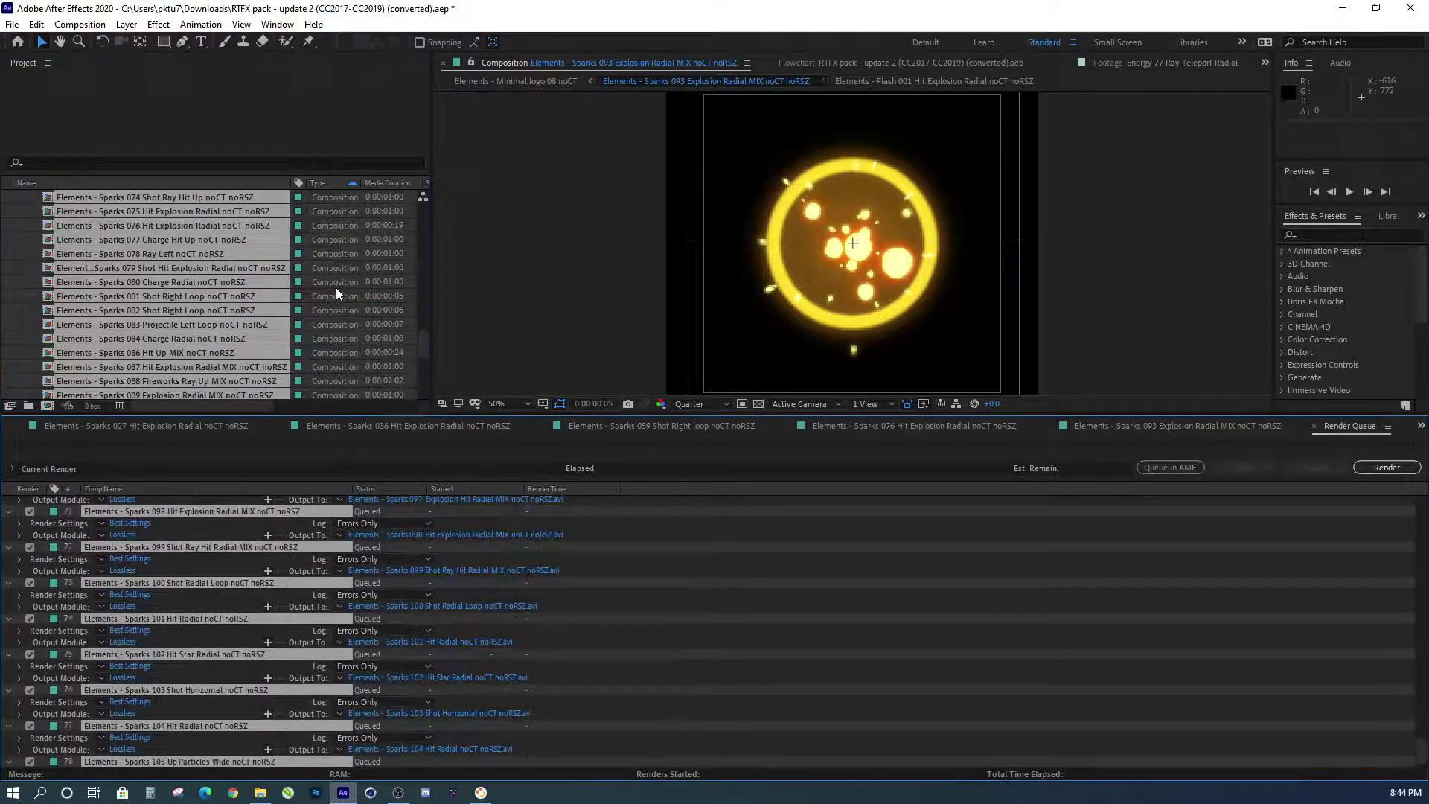
- Bring up the Render Queue panel from the panel overflow >> menu
scroll(203, 247, "up", 6)
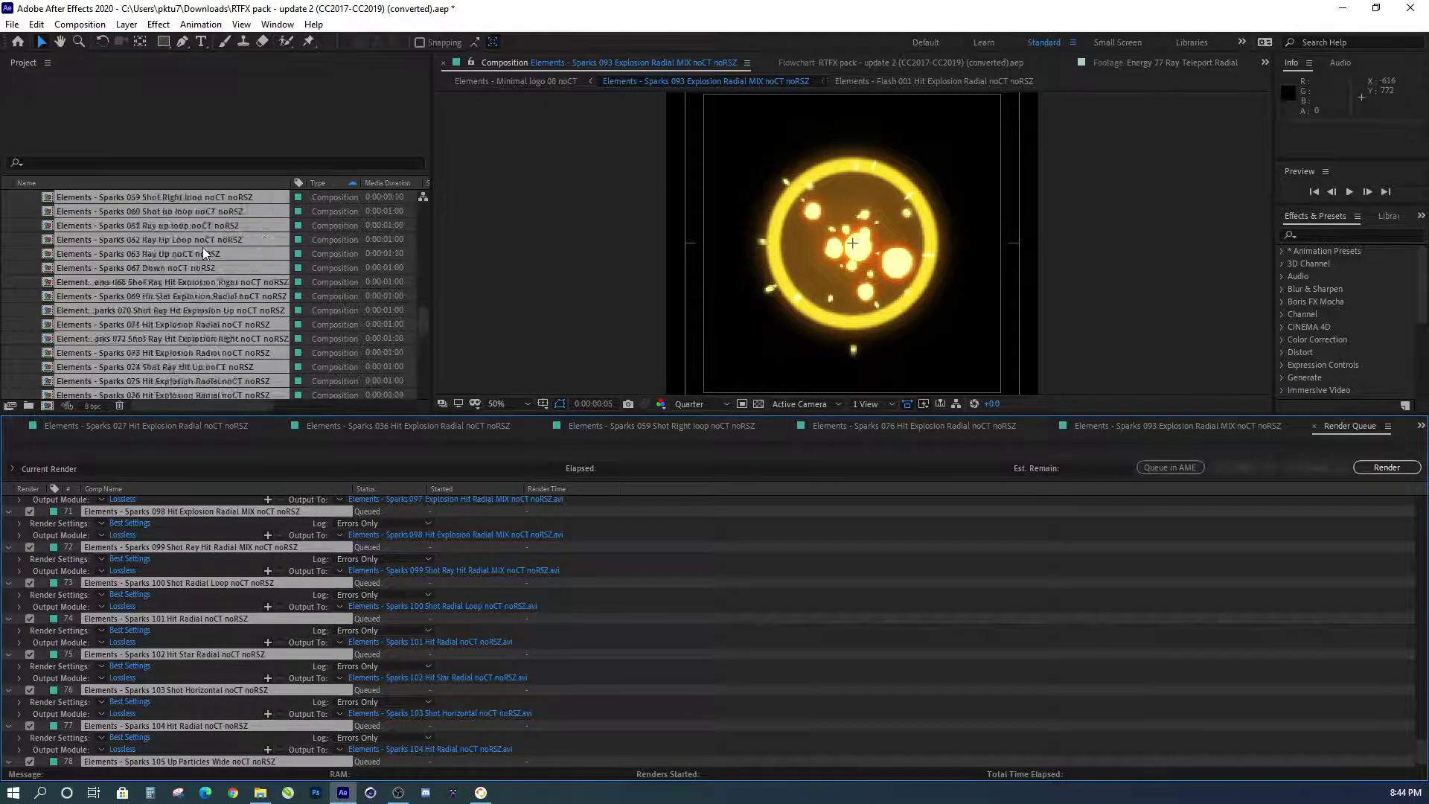
scroll(209, 259, "up", 6)
scroll(216, 262, "up", 6)
scroll(213, 253, "up", 4)
scroll(208, 261, "up", 5)
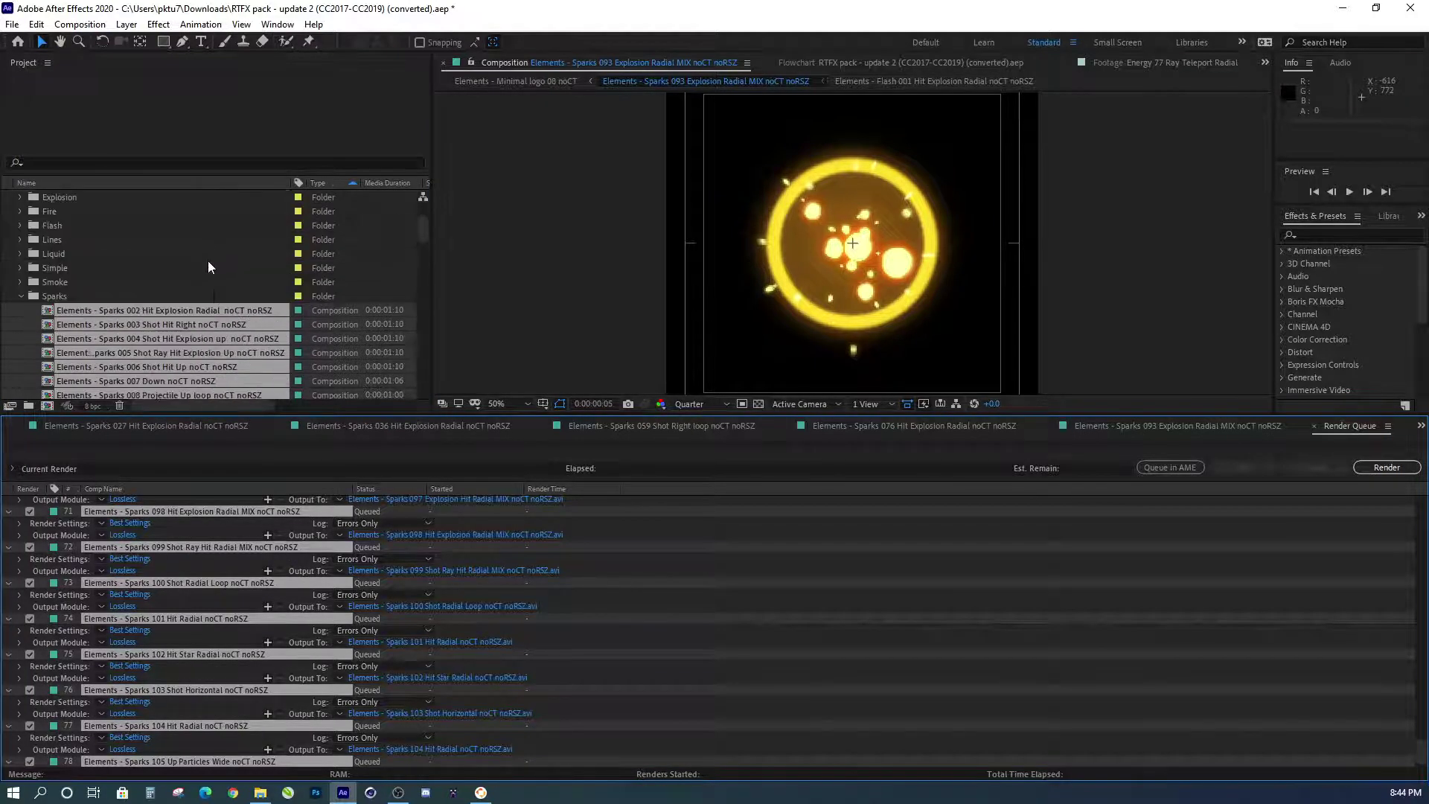
scroll(186, 284, "down", 2)
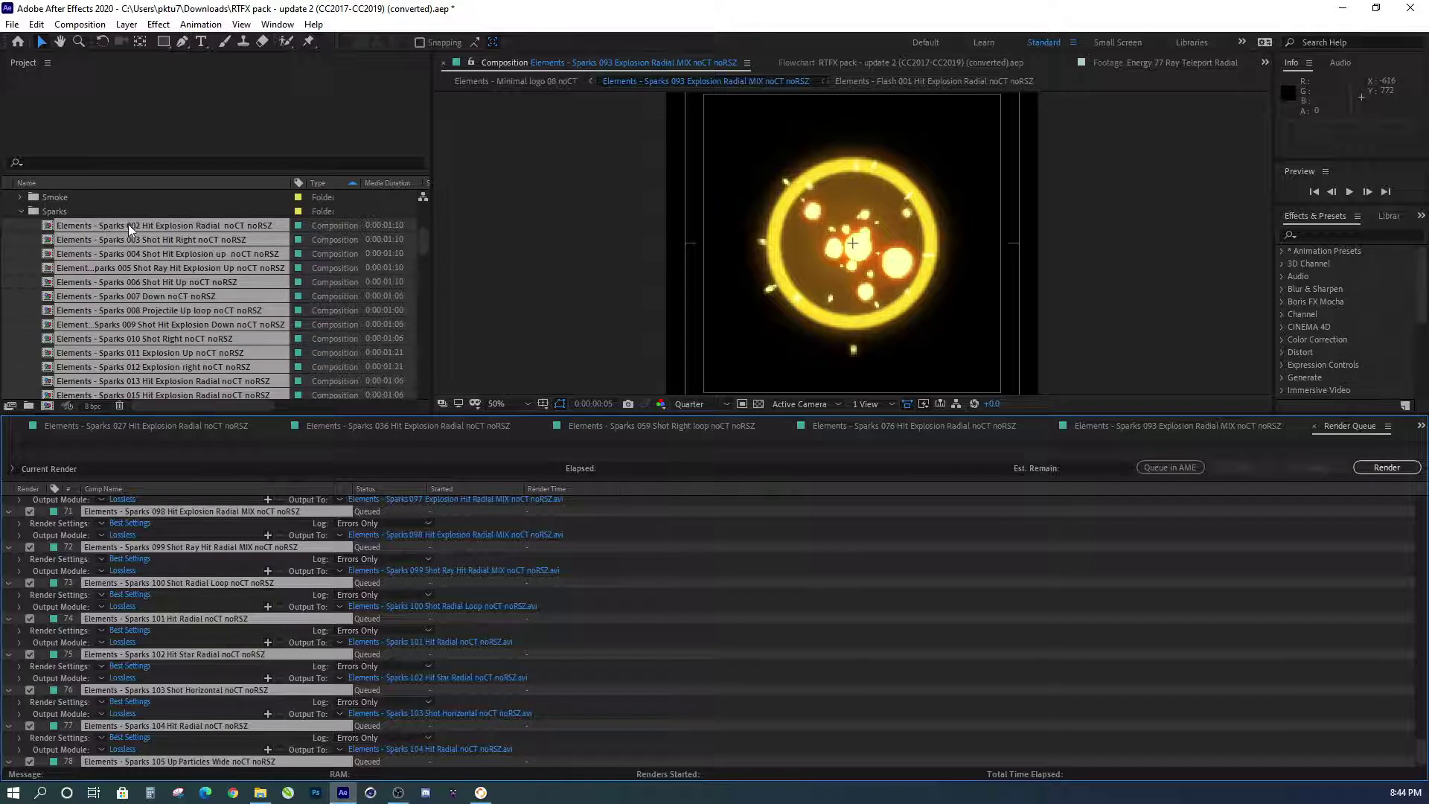
scroll(156, 302, "down", 8)
scroll(161, 306, "down", 8)
scroll(161, 307, "down", 8)
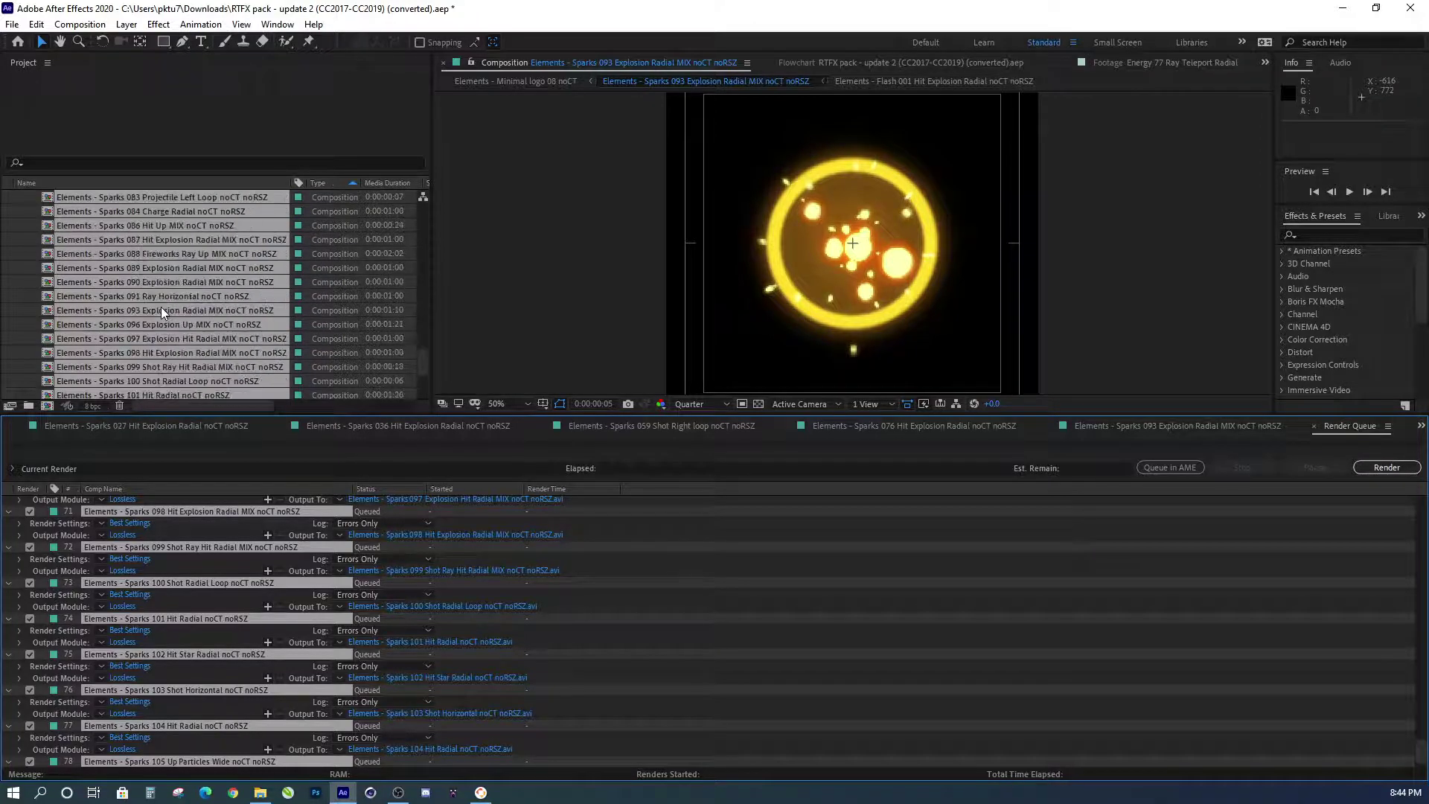
scroll(161, 307, "down", 6)
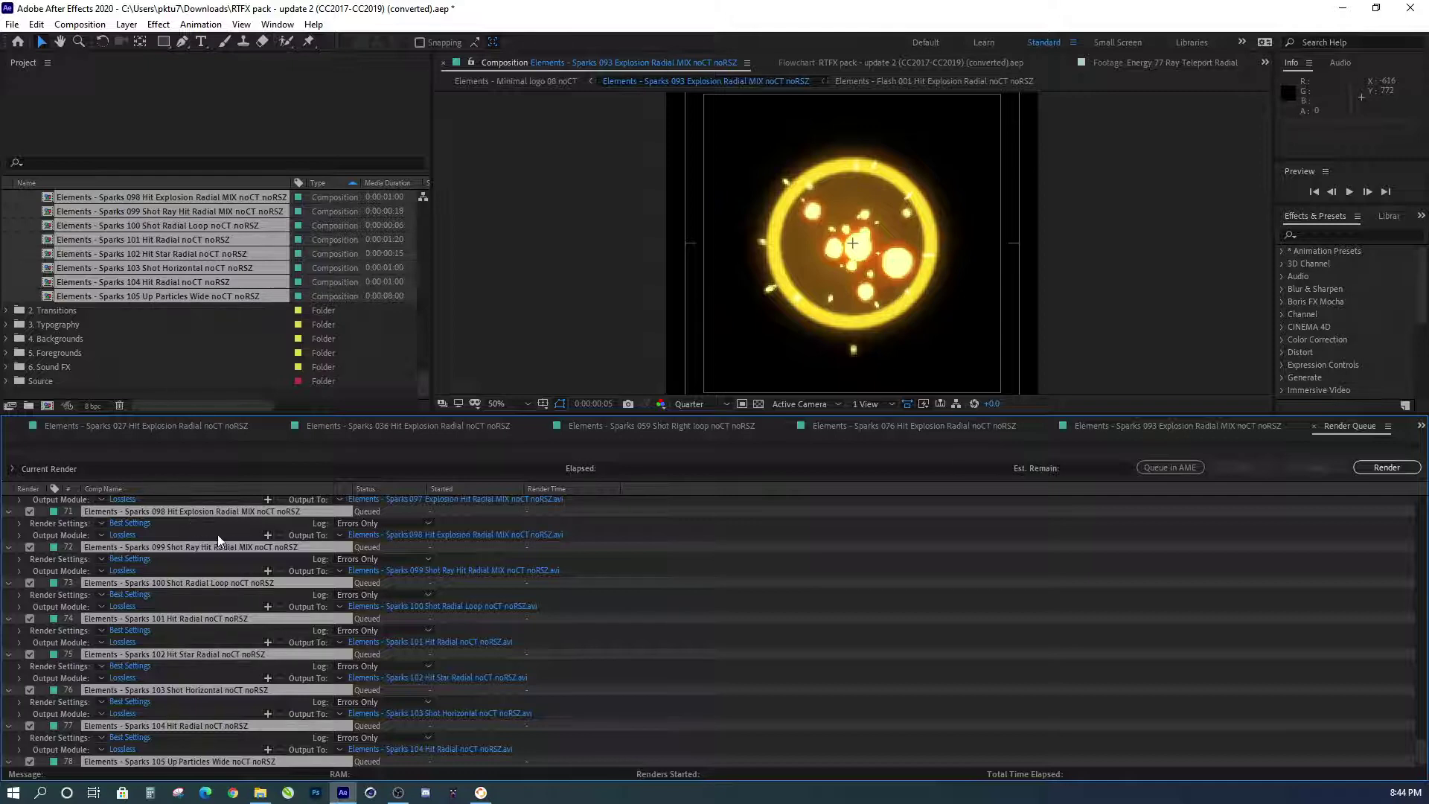
scroll(259, 534, "down", 1)
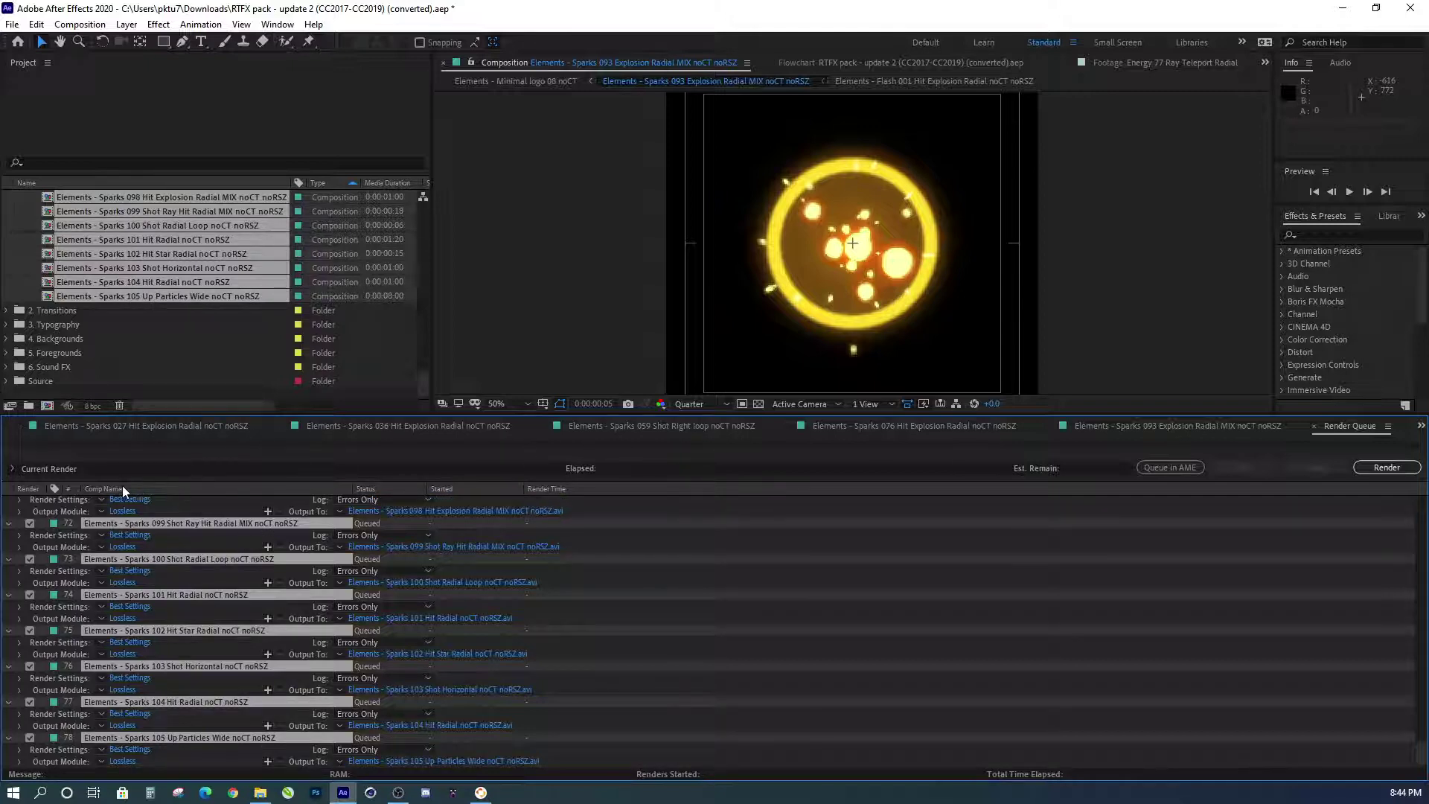
left_click(1422, 426)
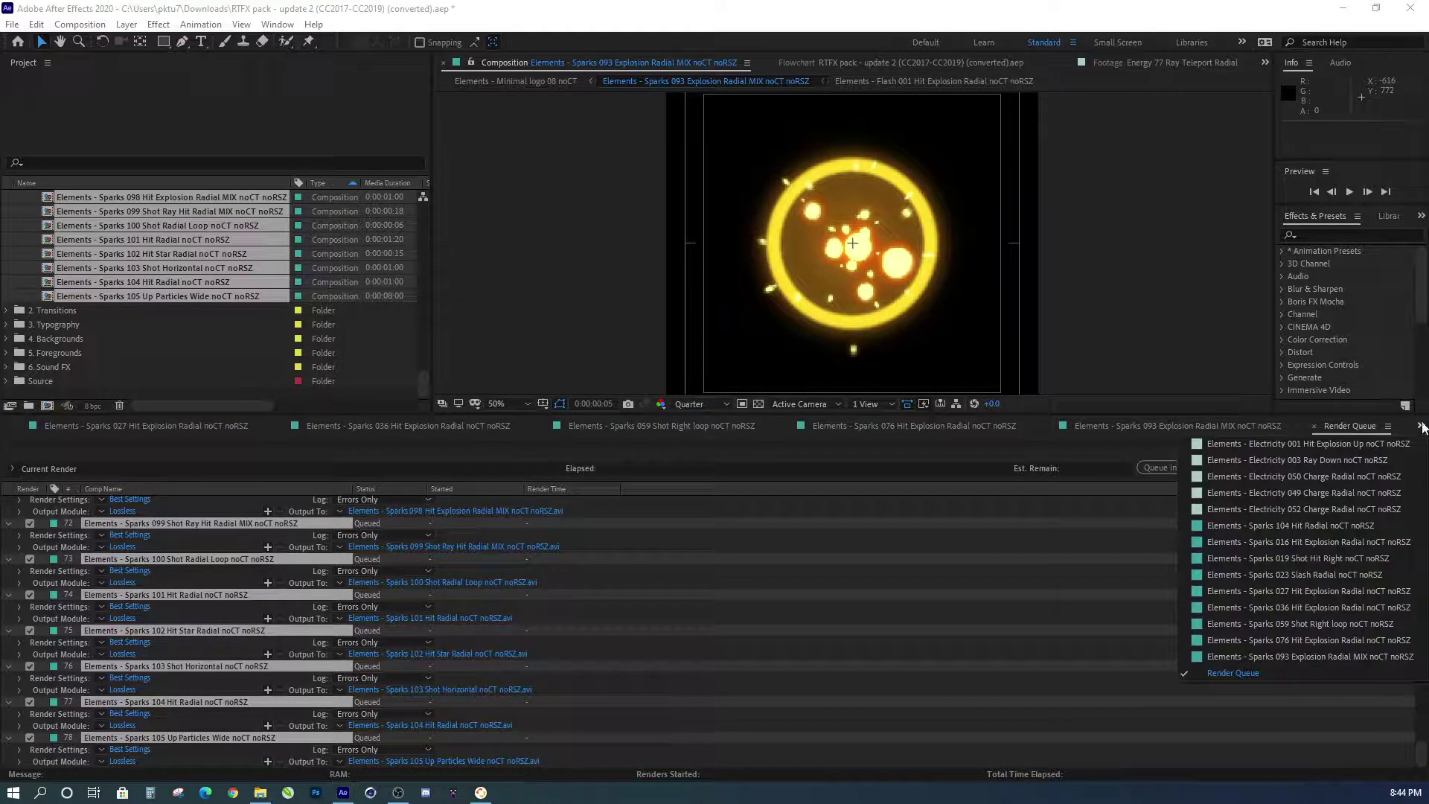
left_click(1240, 673)
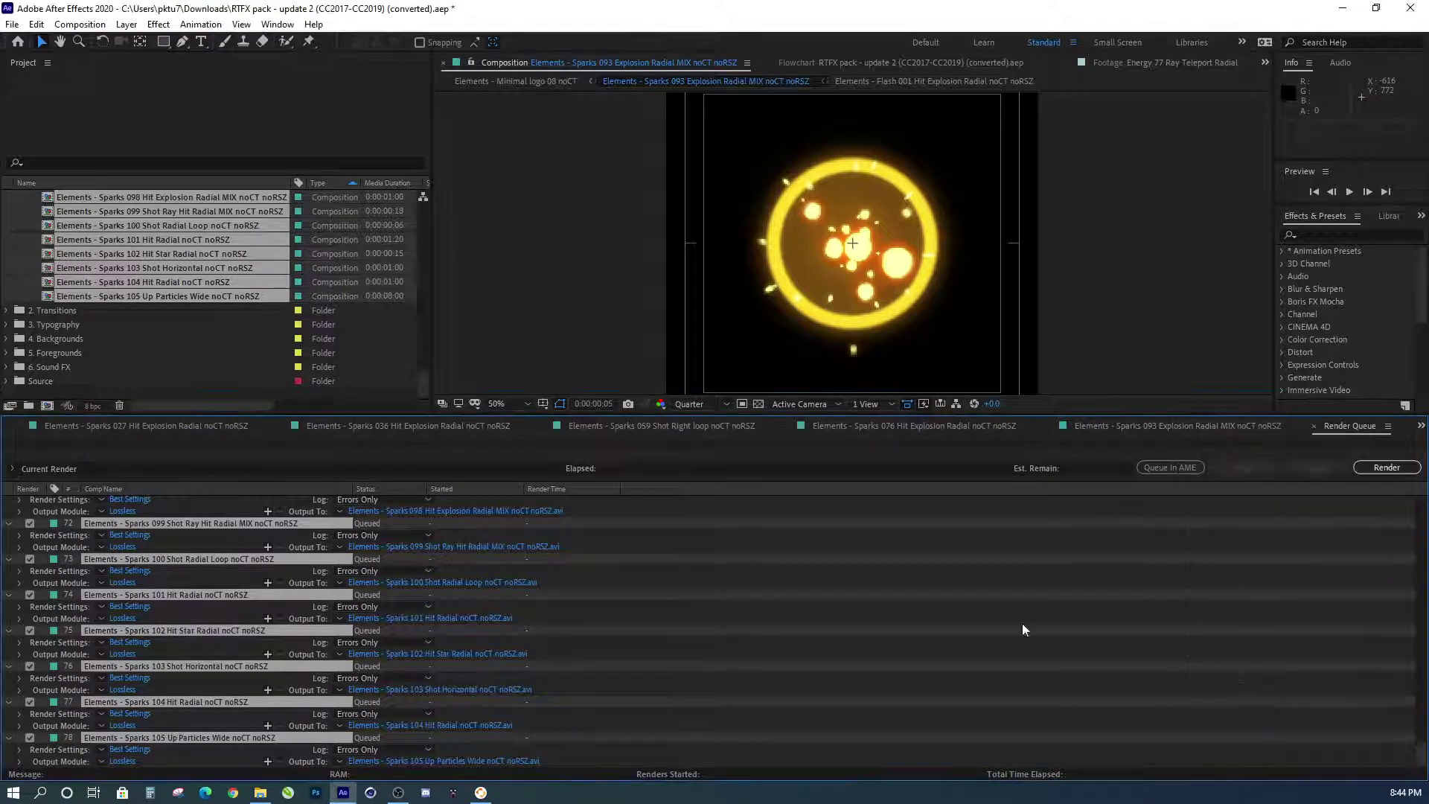
- Scroll to the top of the queue and tick the Render checkbox for item 1, Electricity 001
scroll(165, 540, "up", 5)
scroll(177, 543, "up", 5)
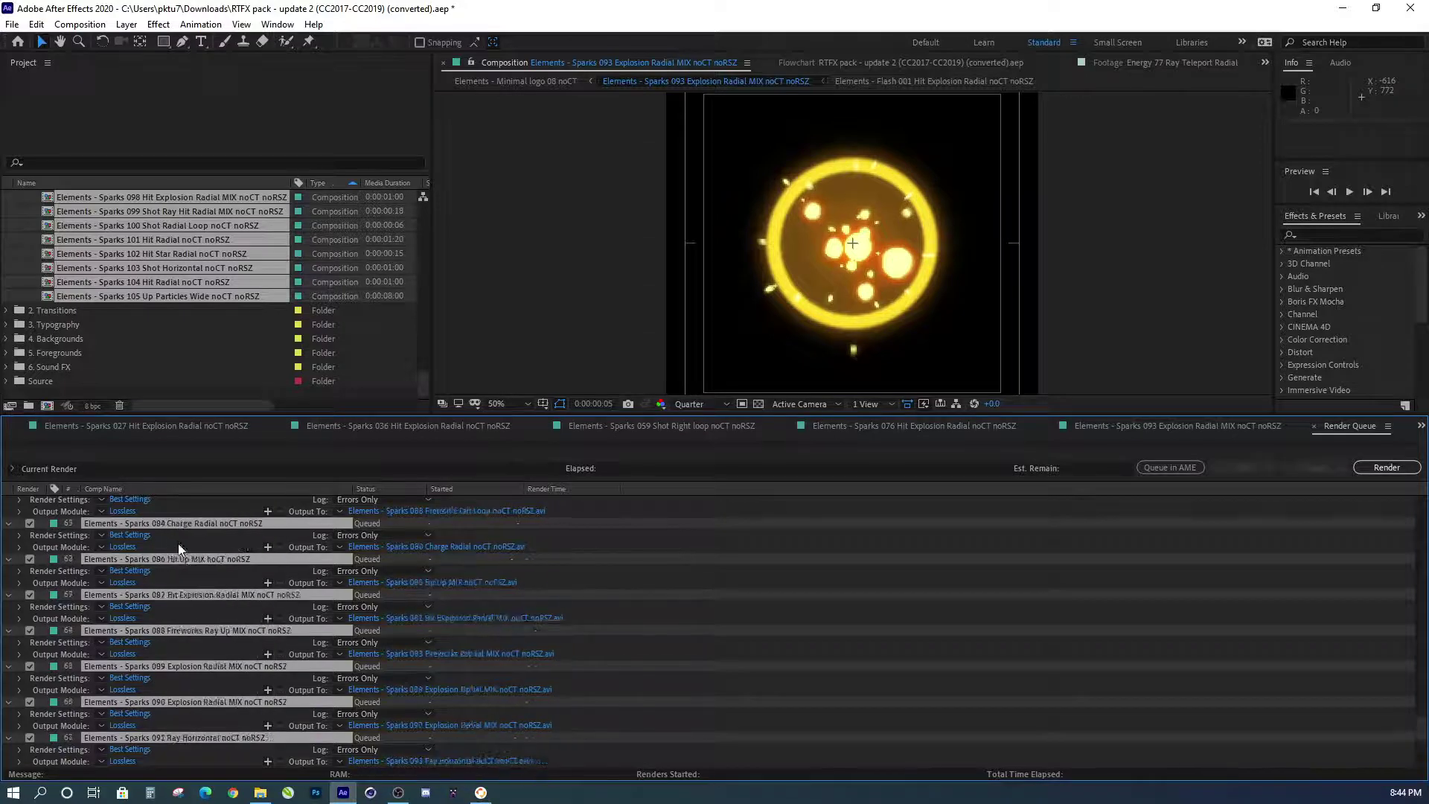
scroll(156, 548, "up", 5)
scroll(158, 553, "up", 5)
scroll(156, 552, "up", 5)
scroll(121, 538, "up", 5)
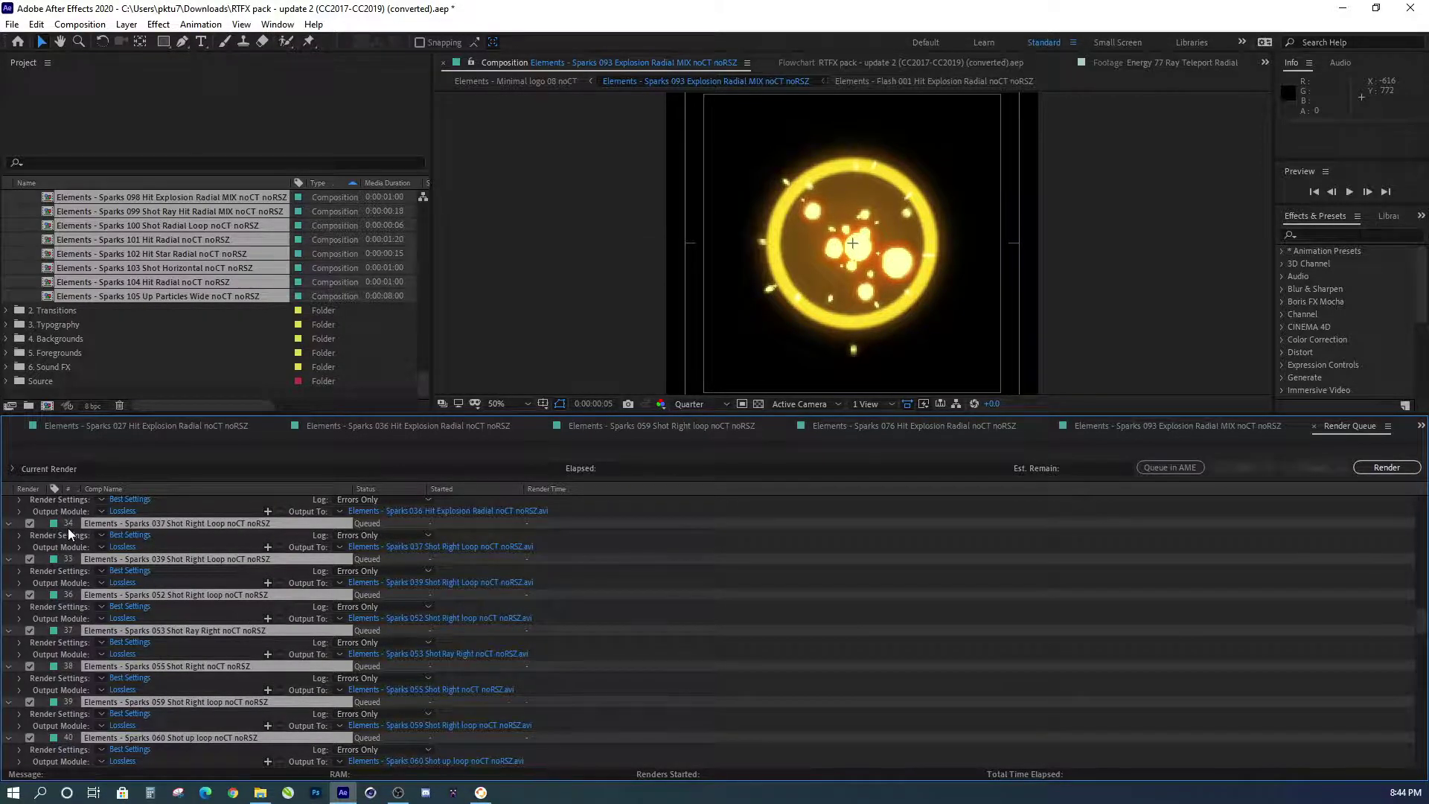
scroll(68, 528, "up", 4)
scroll(66, 527, "up", 3)
scroll(69, 529, "up", 6)
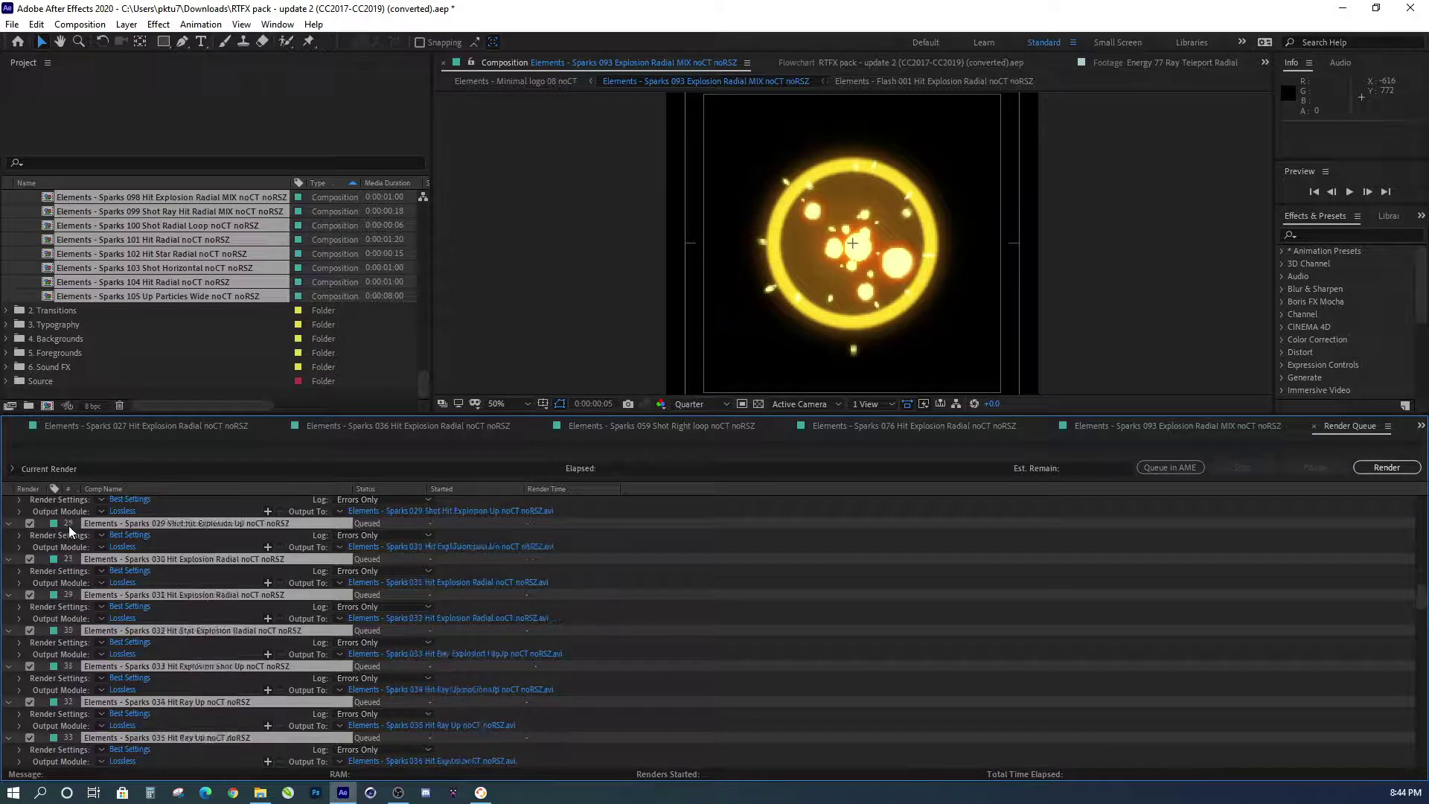
scroll(69, 530, "up", 7)
scroll(69, 532, "up", 7)
scroll(70, 534, "up", 6)
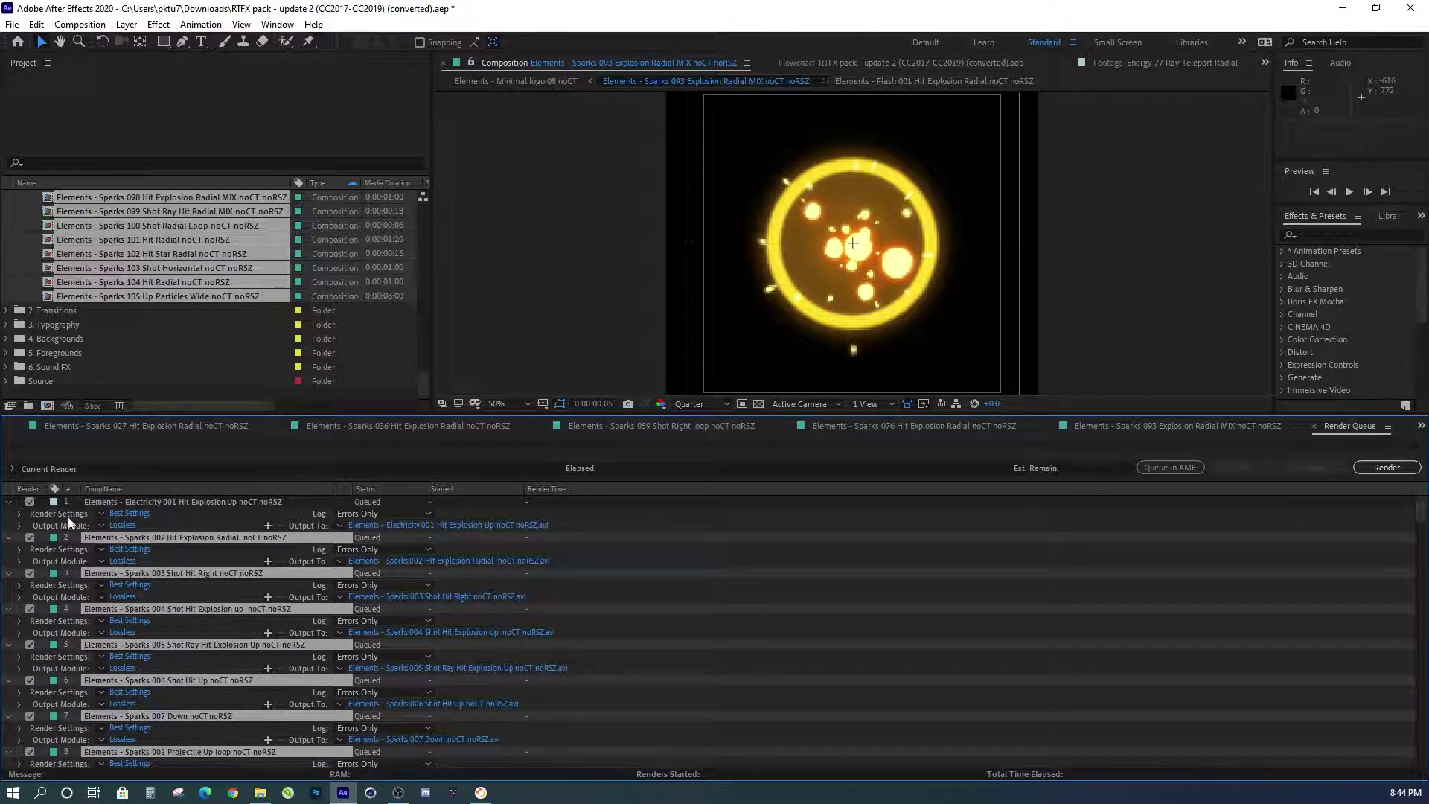
left_click(29, 502)
left_click(137, 512)
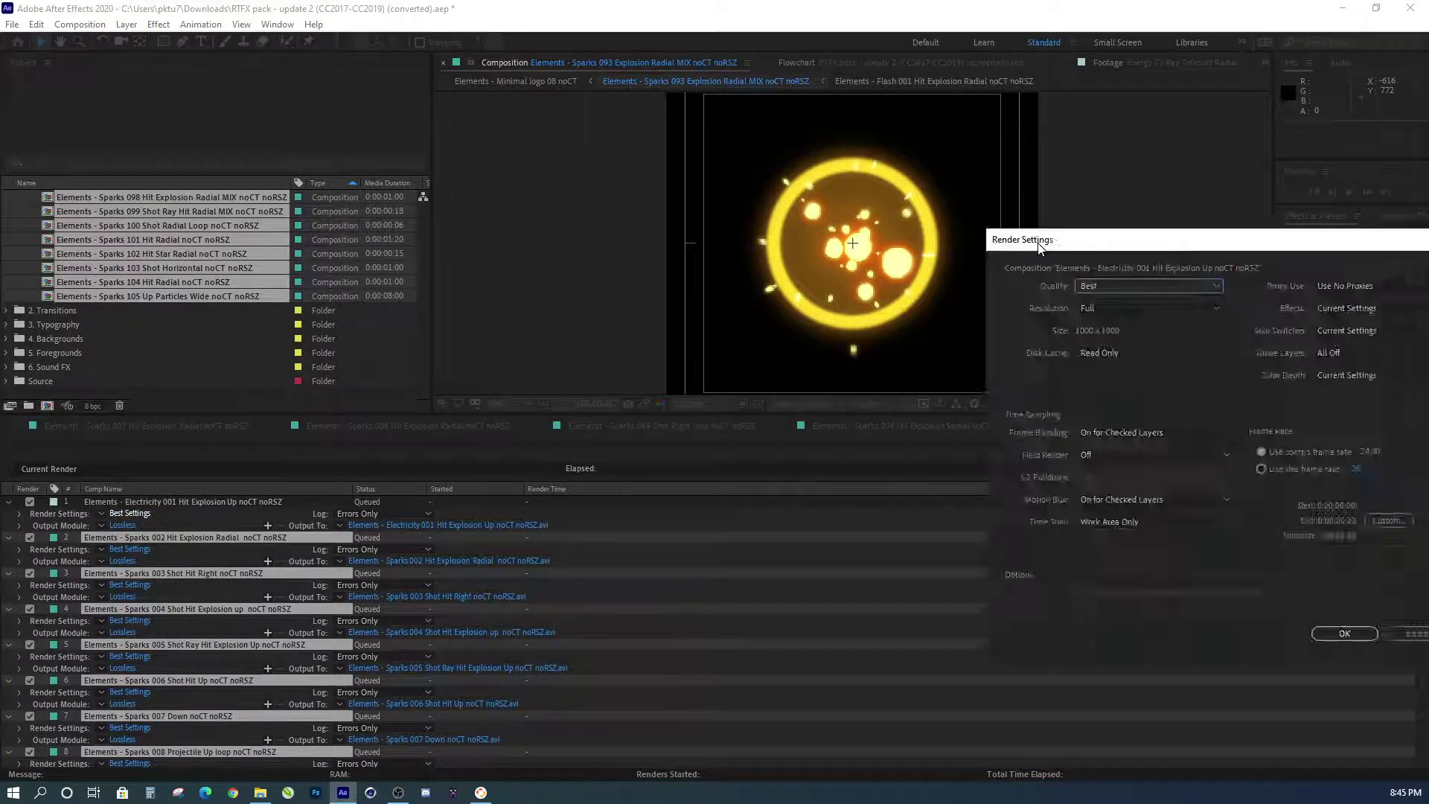
left_click_drag(1037, 244, 418, 247)
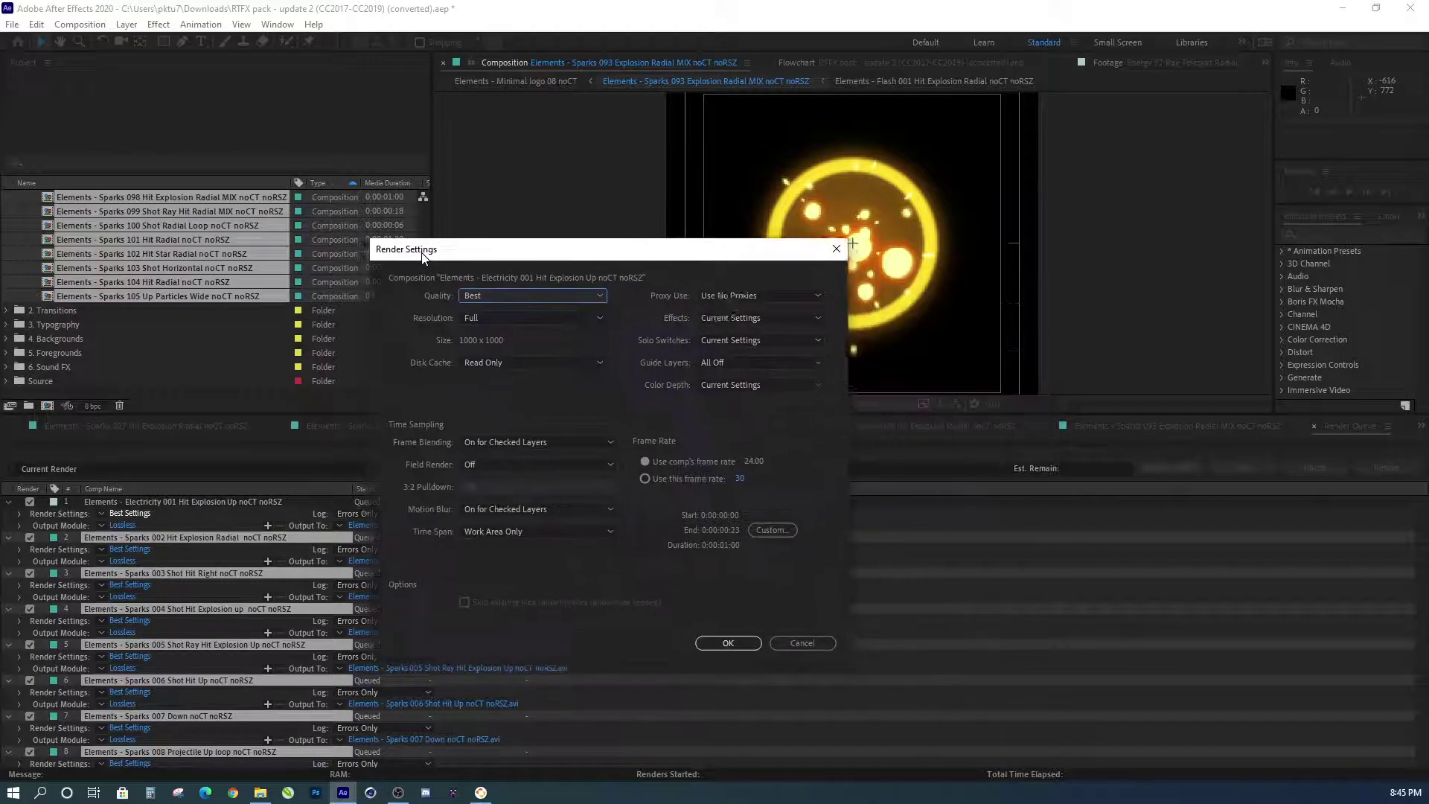
left_click(475, 286)
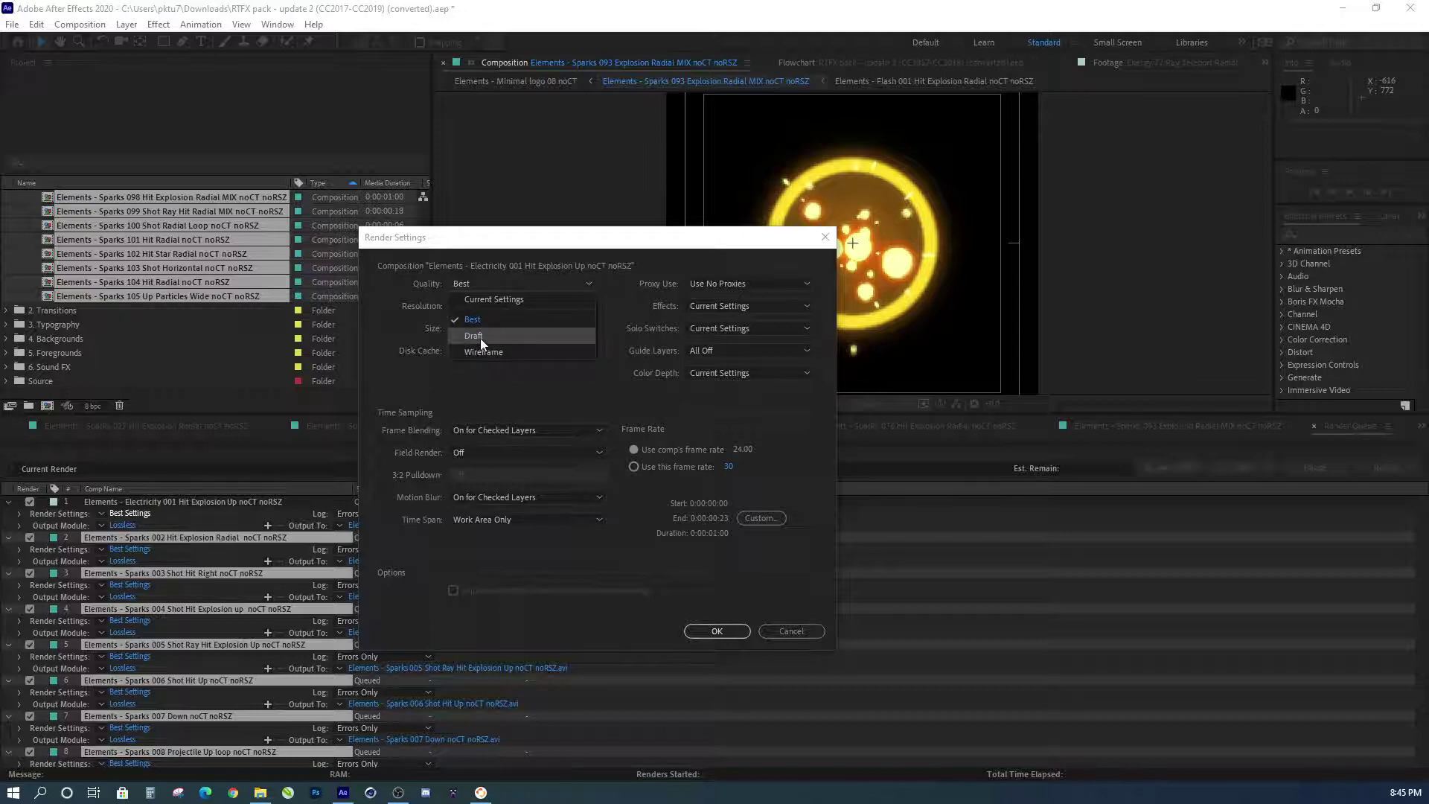
key("Escape")
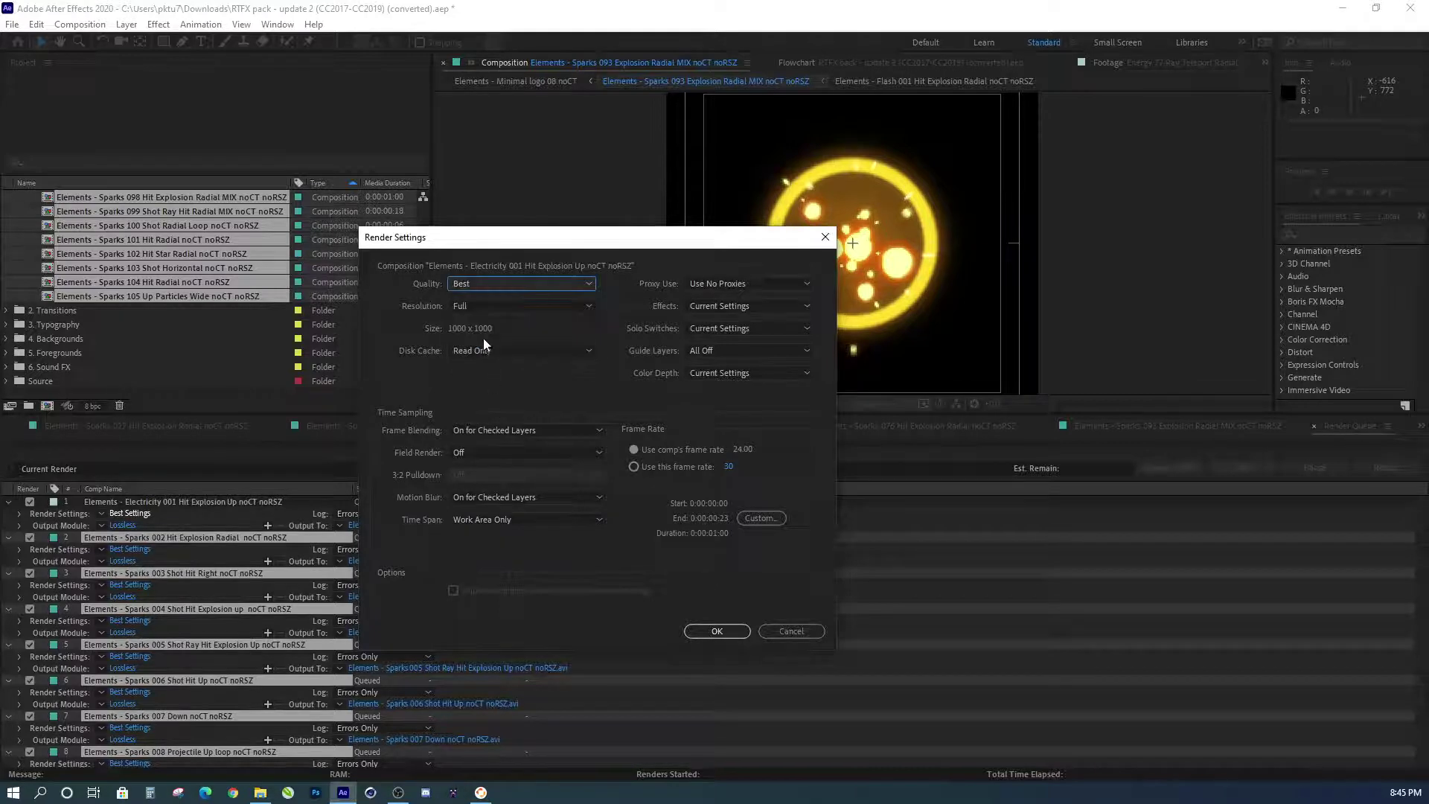
left_click(467, 306)
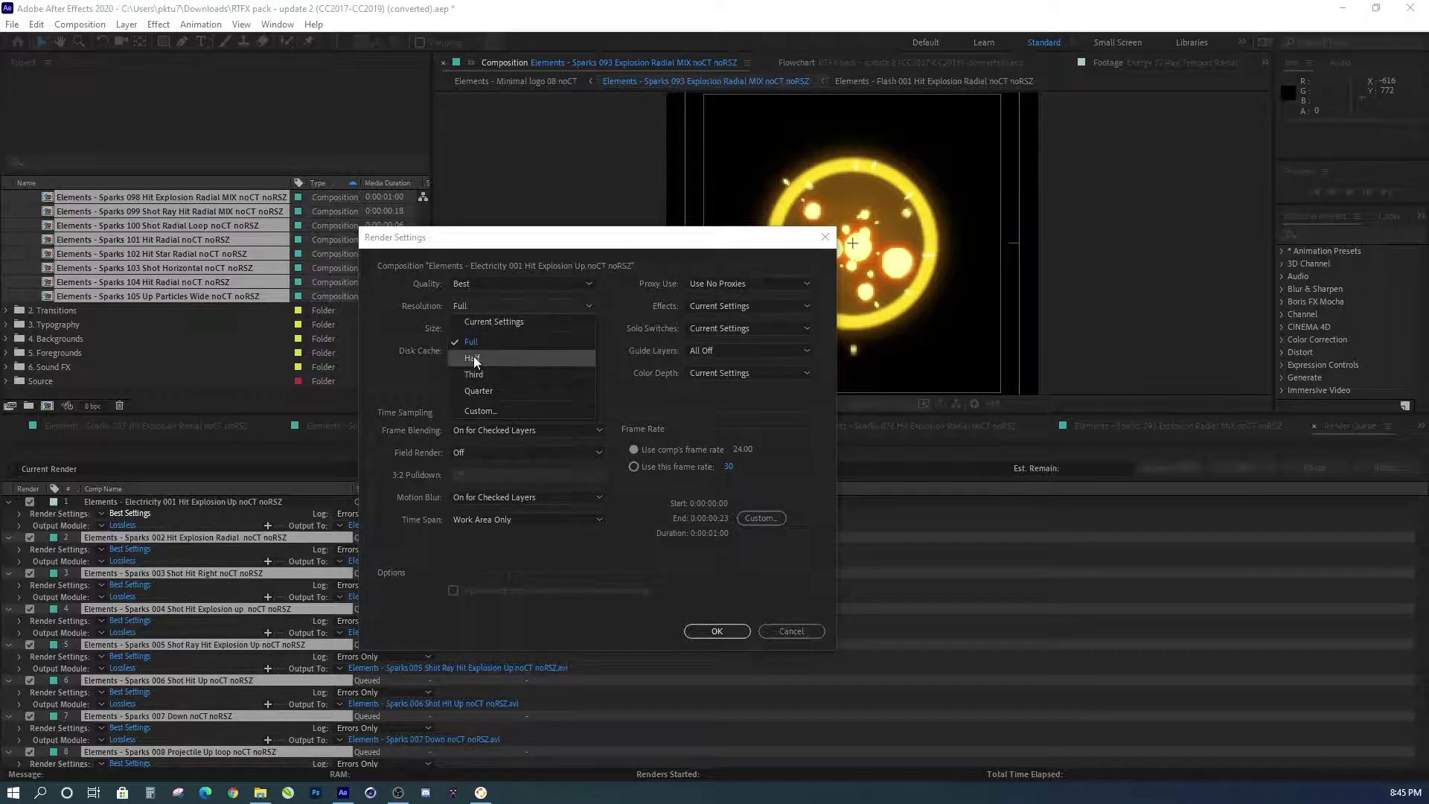
key("Escape")
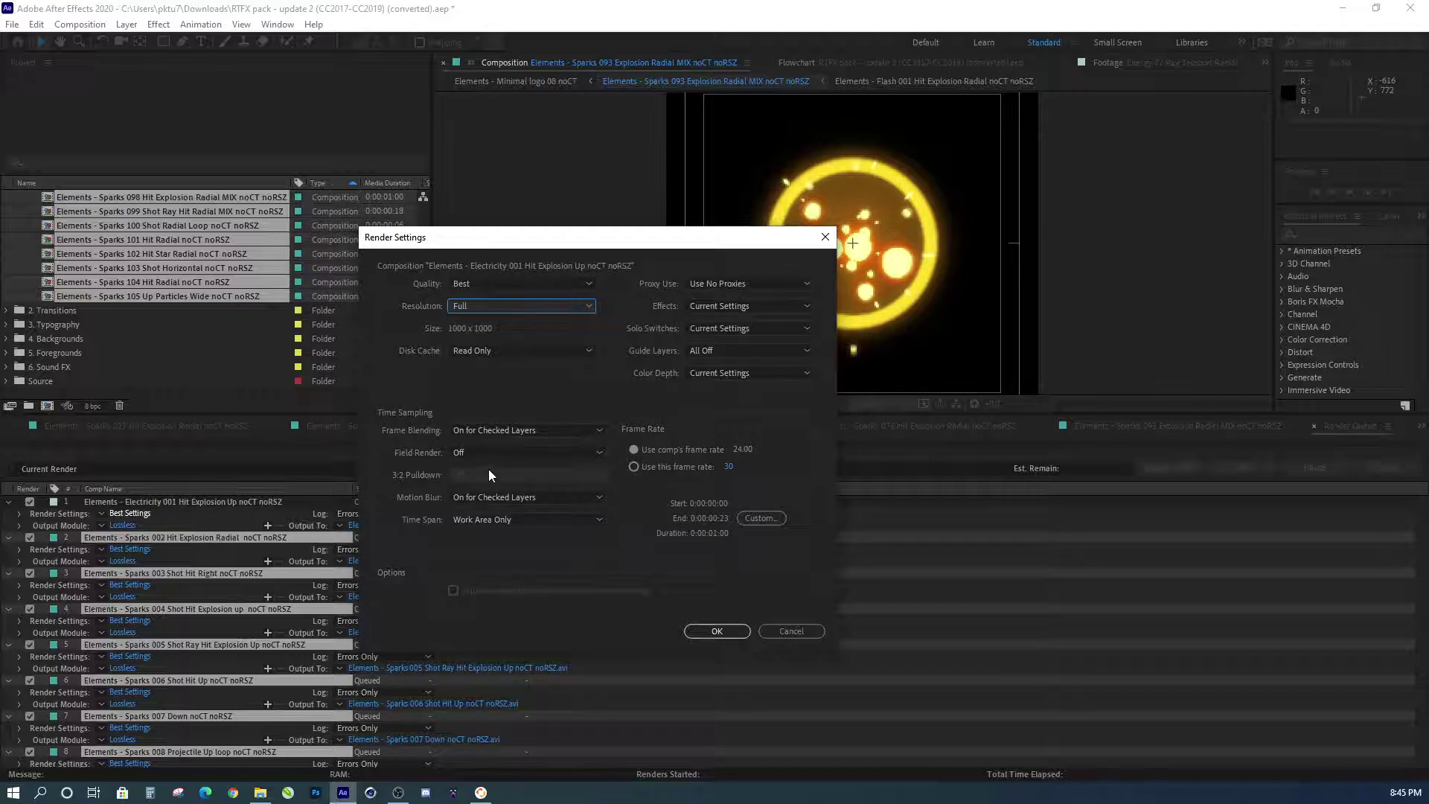
left_click(793, 630)
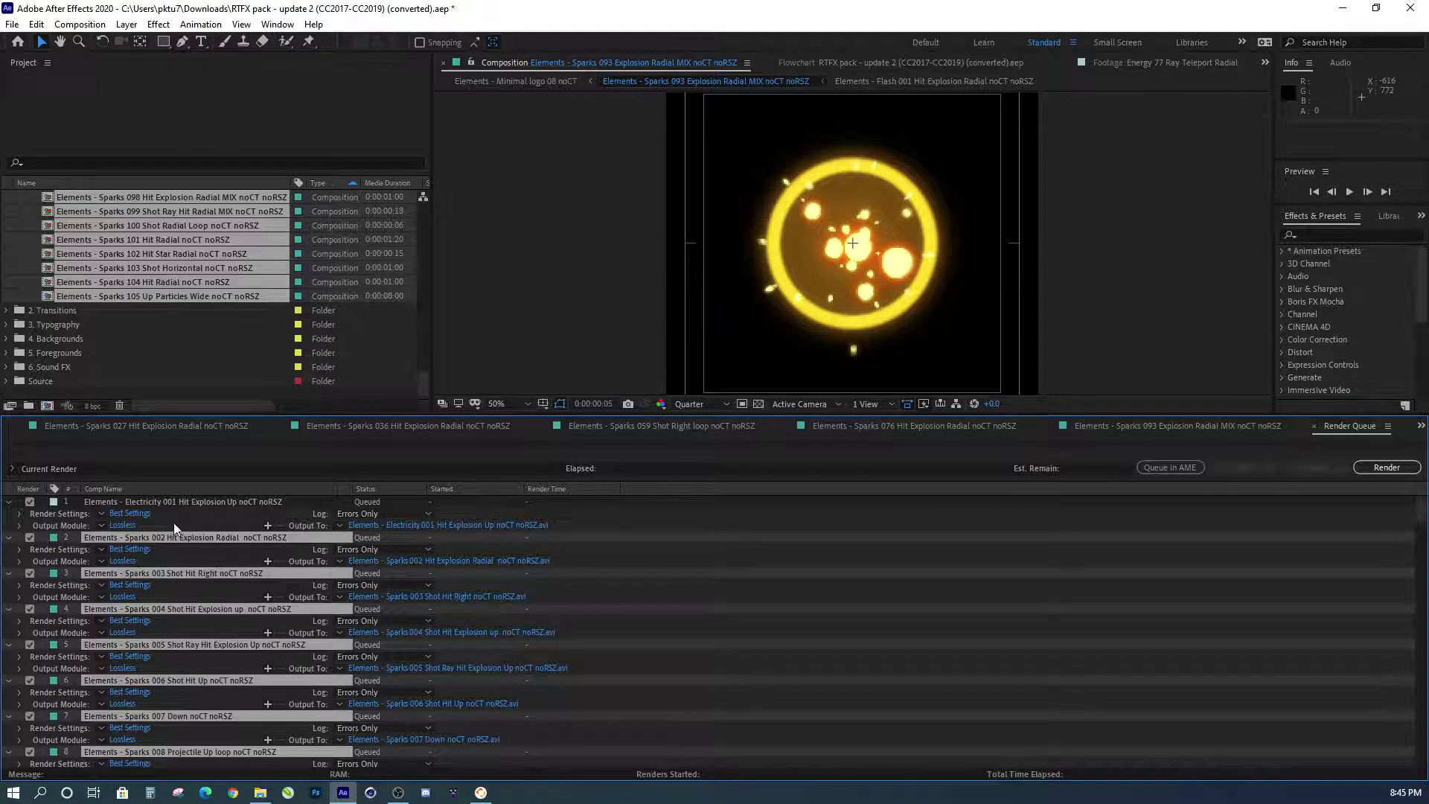
- Open Output Module Settings from item 1's Lossless link
left_click(124, 525)
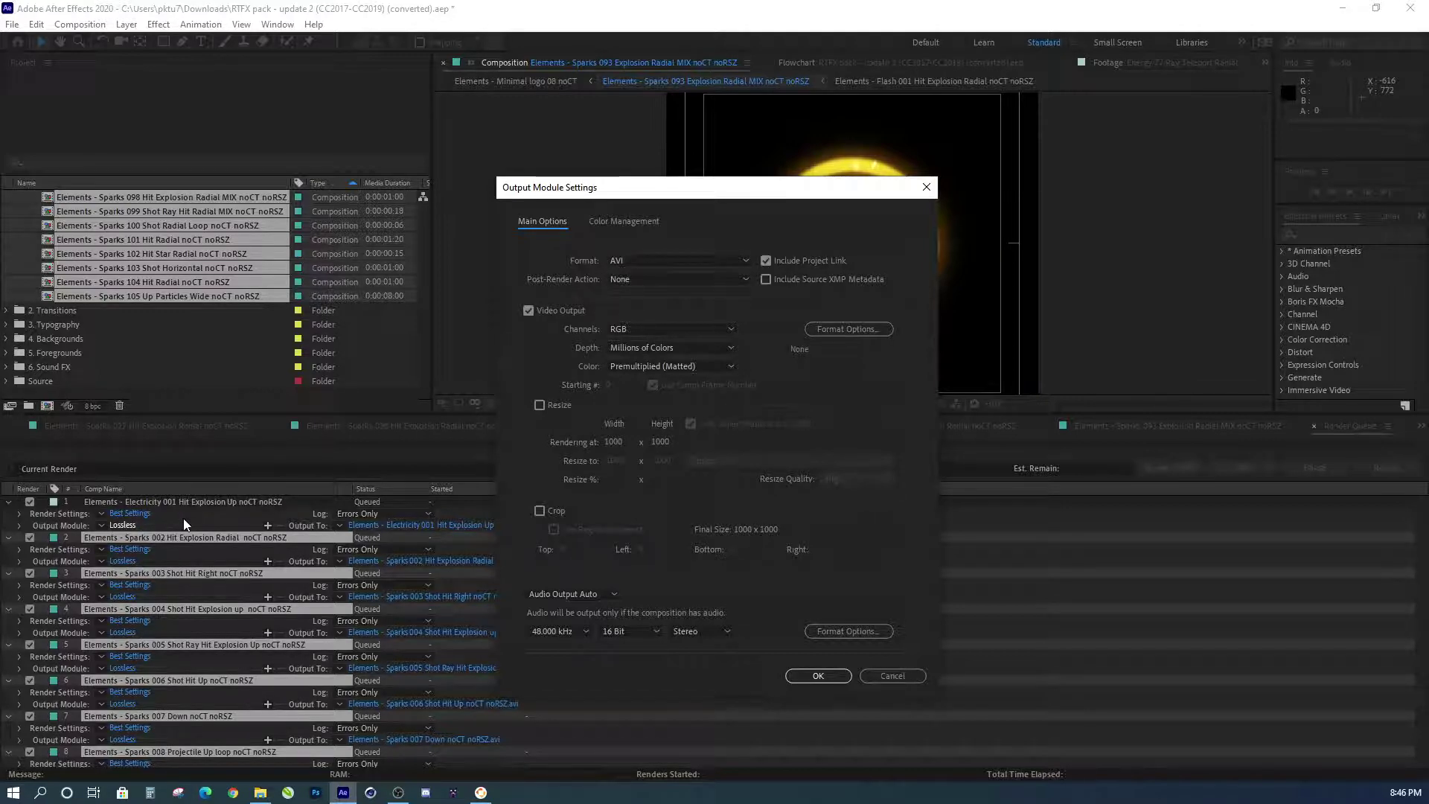
- Set the output Format to PNG Sequence and Channels to RGB + Alpha
left_click(640, 259)
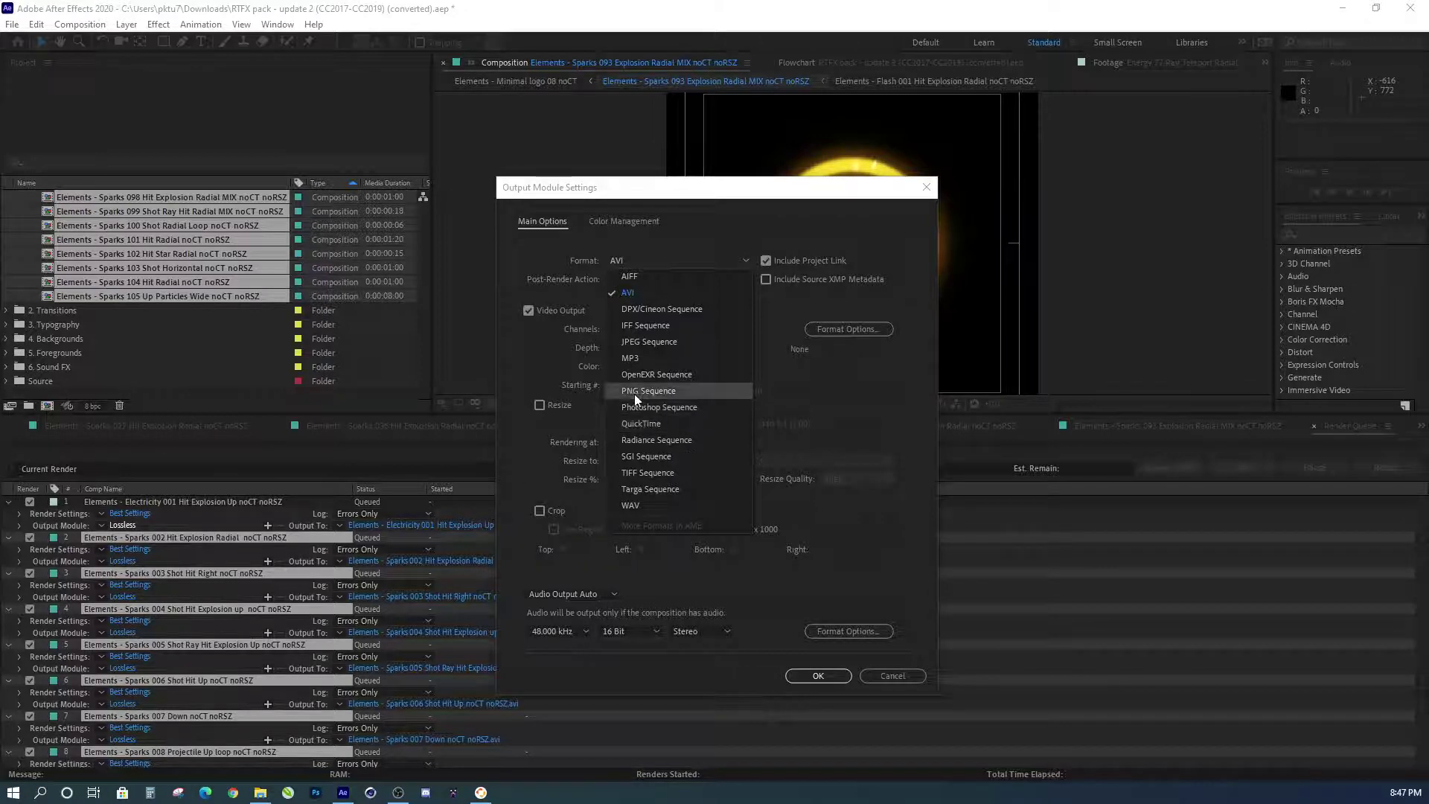
left_click(651, 391)
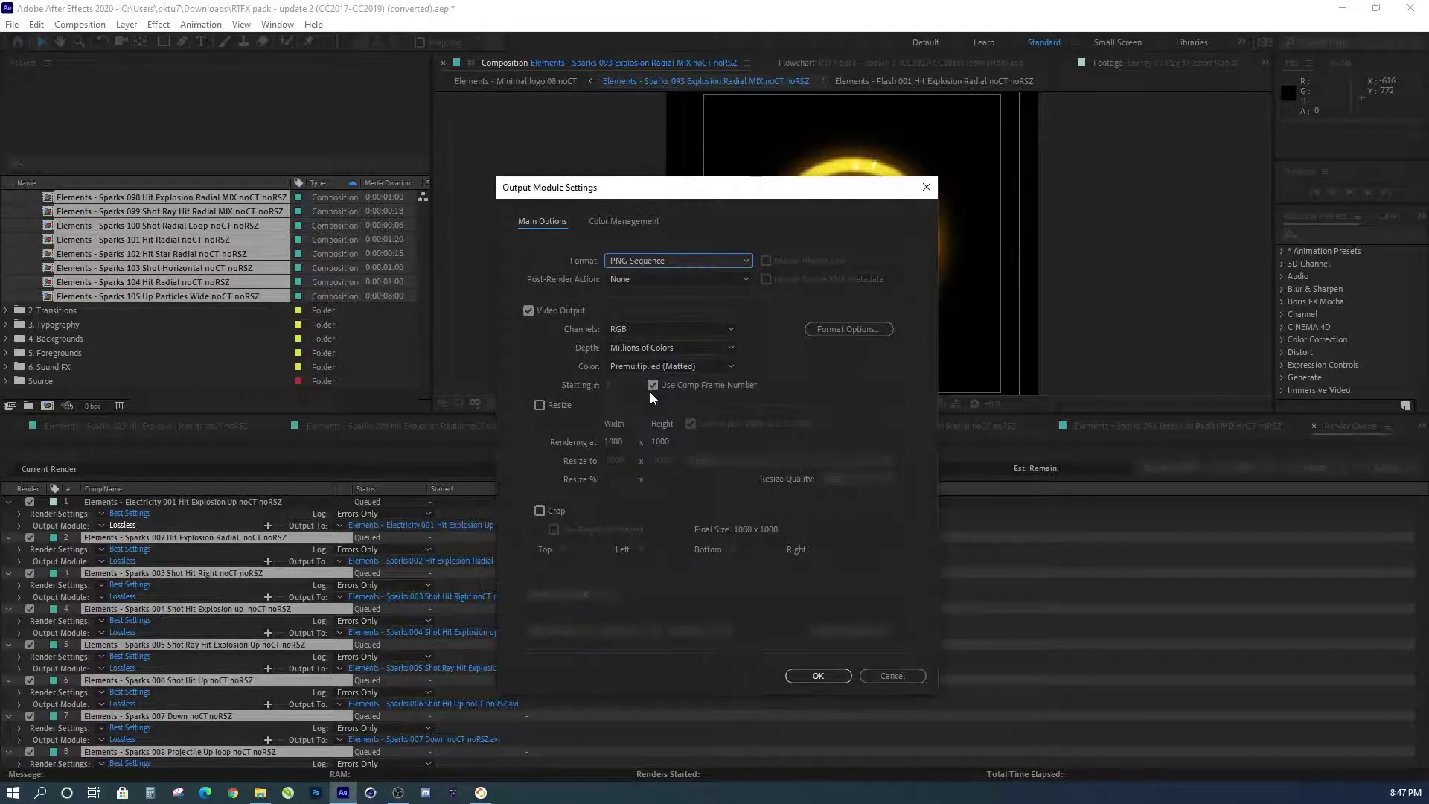
left_click(640, 330)
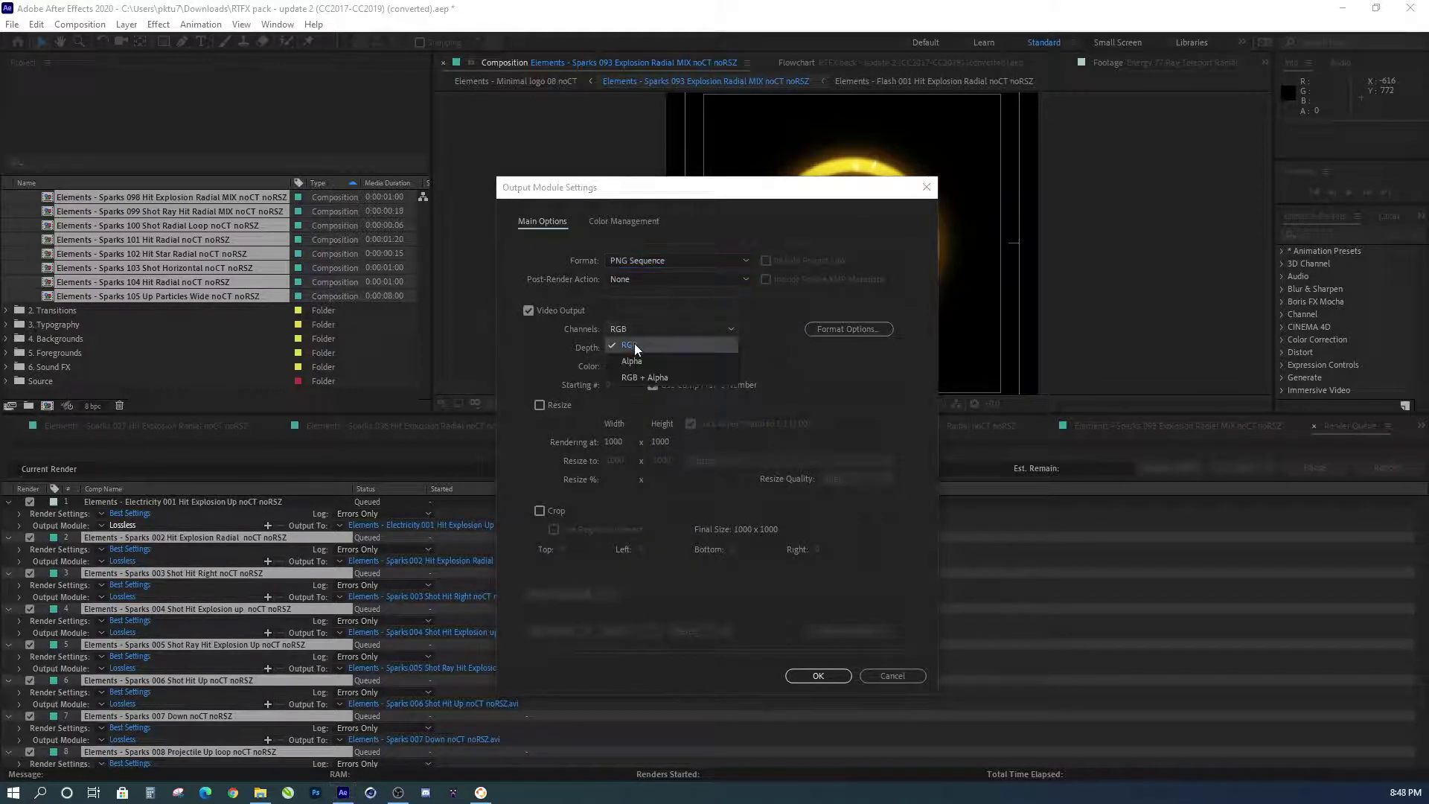
left_click(636, 344)
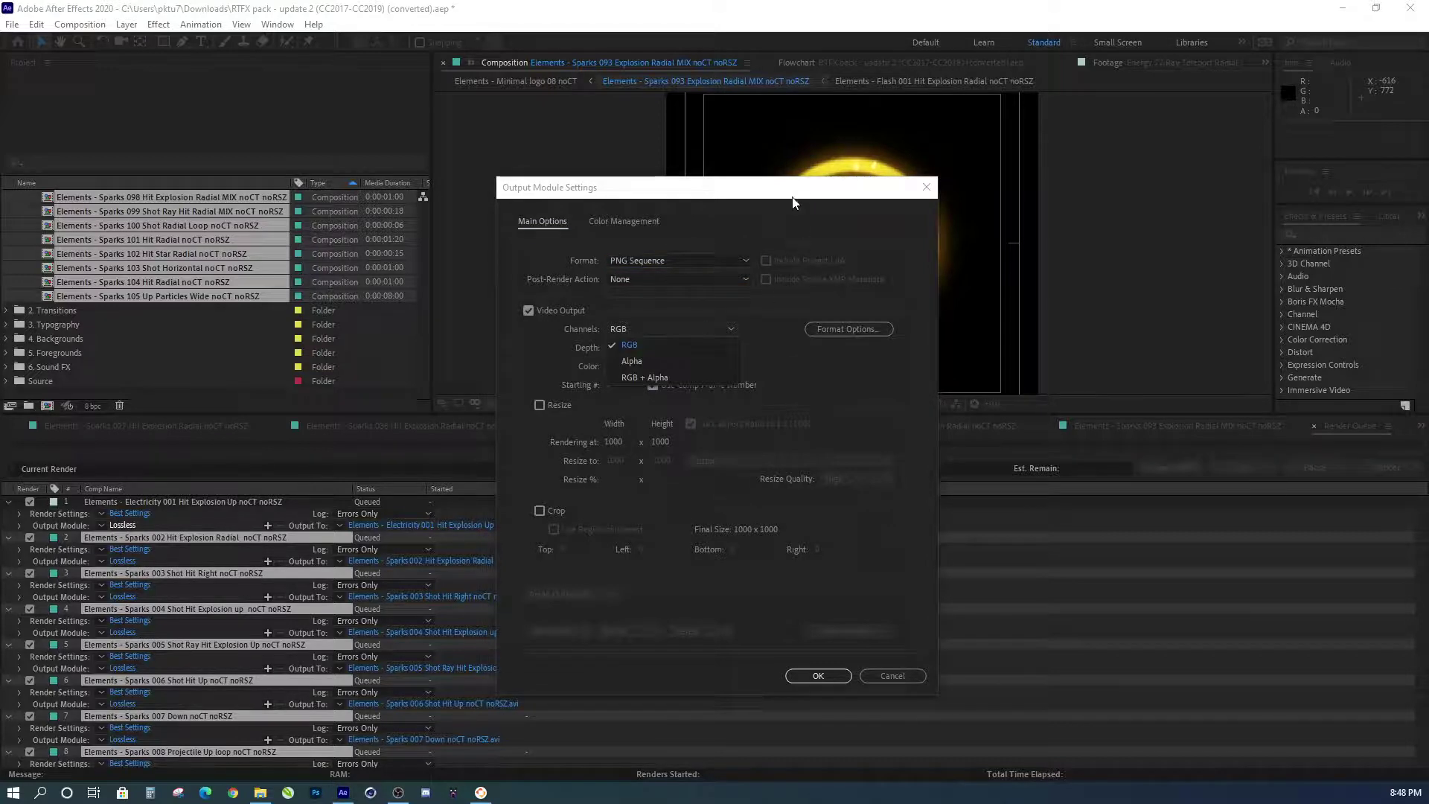
left_click_drag(791, 195, 417, 169)
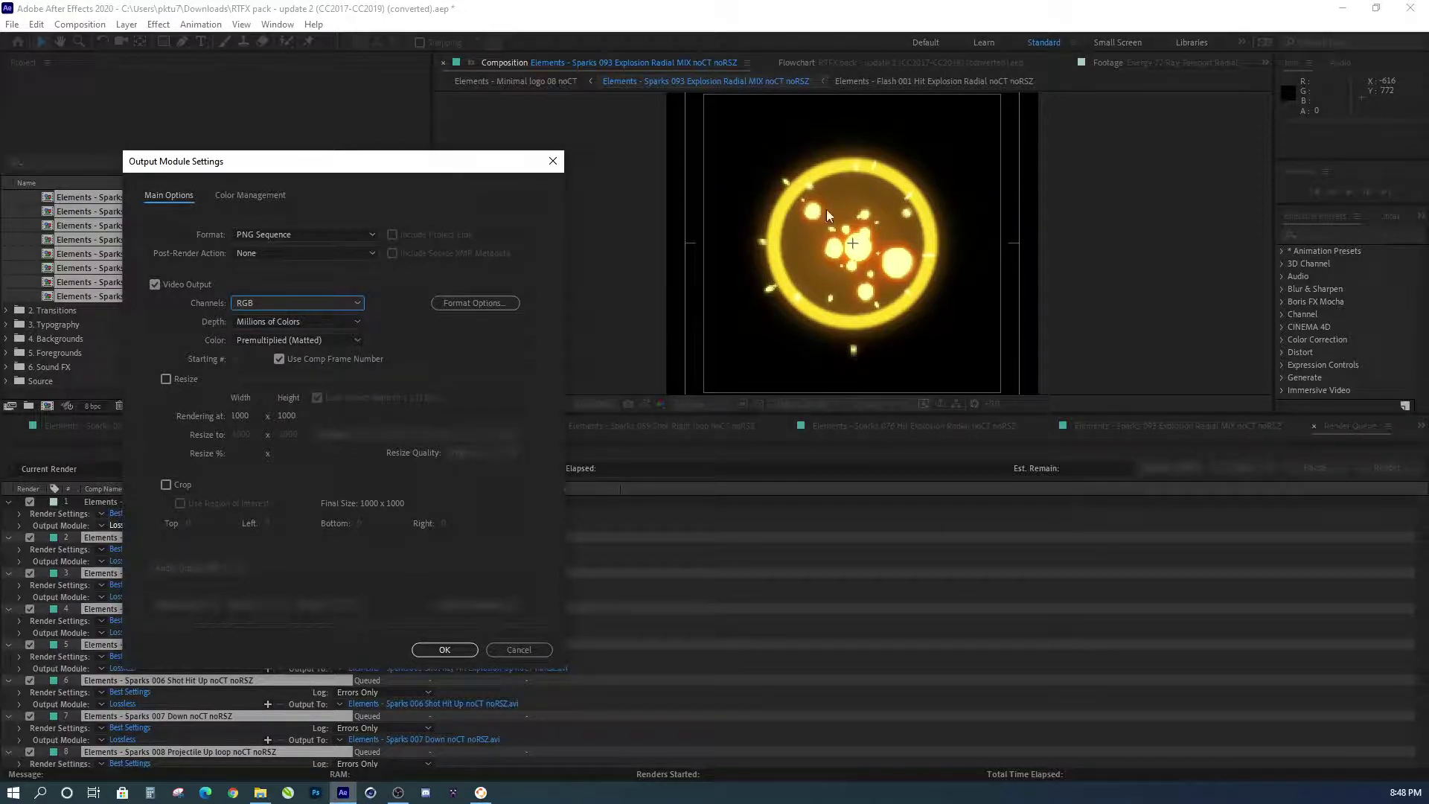
left_click(274, 305)
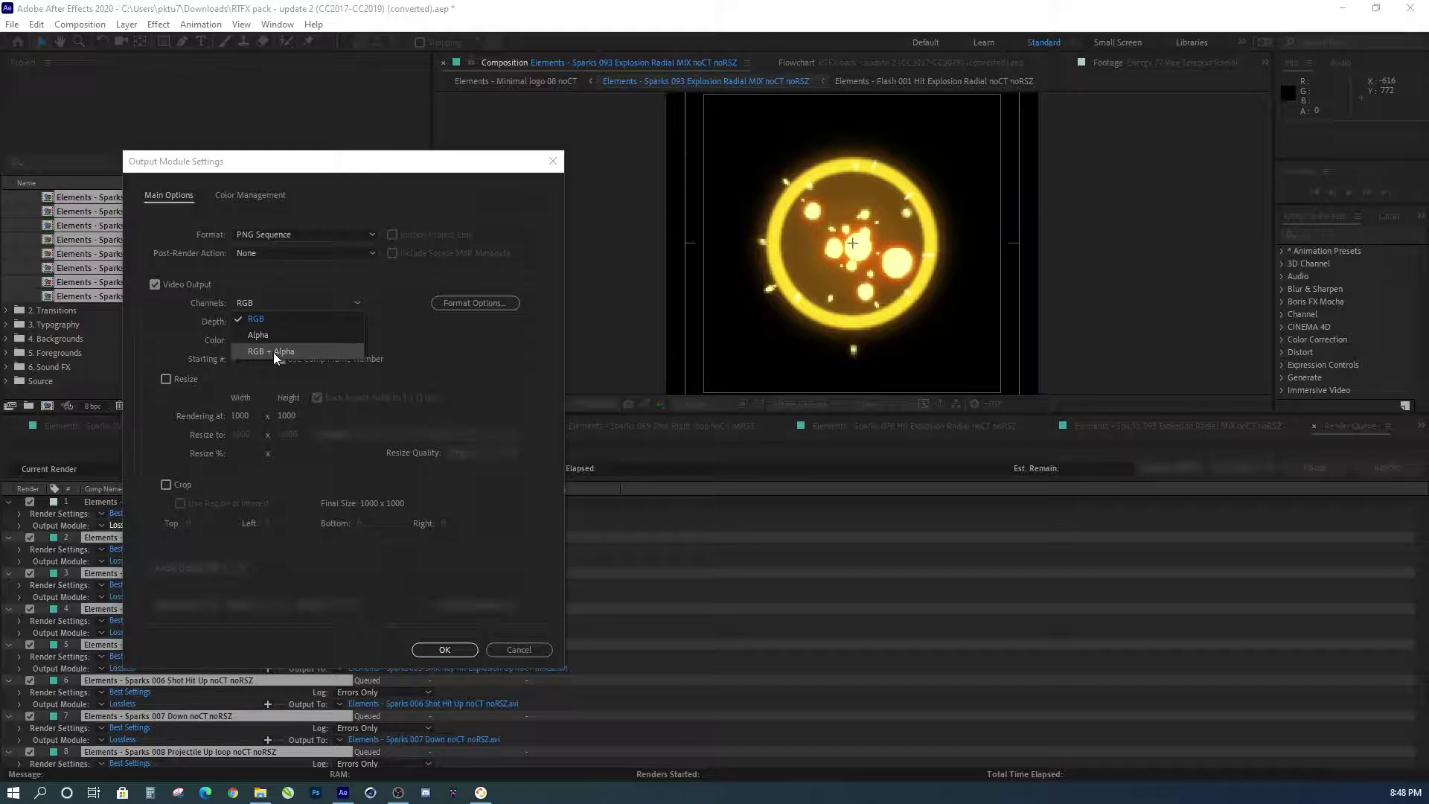
left_click(281, 353)
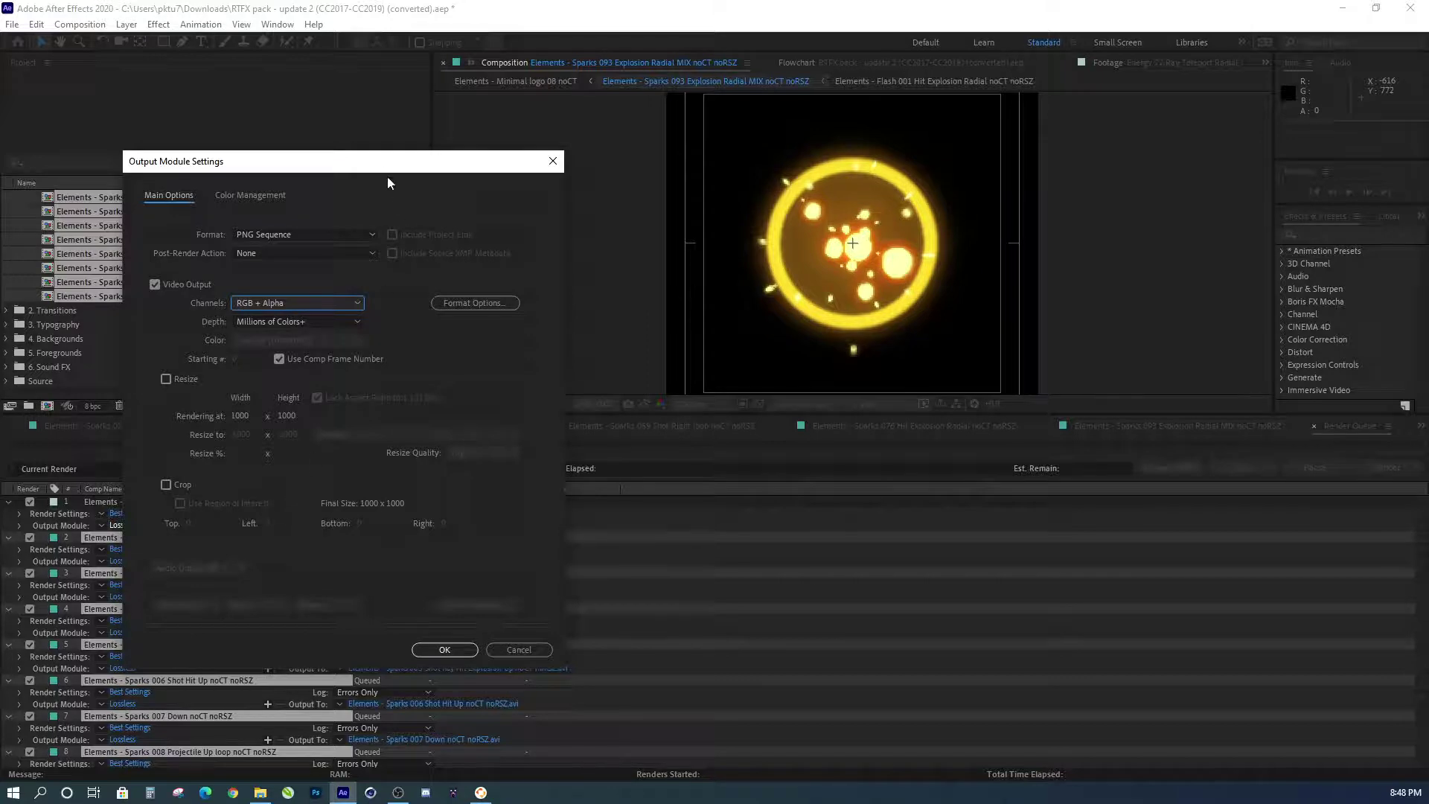
left_click_drag(373, 166, 469, 124)
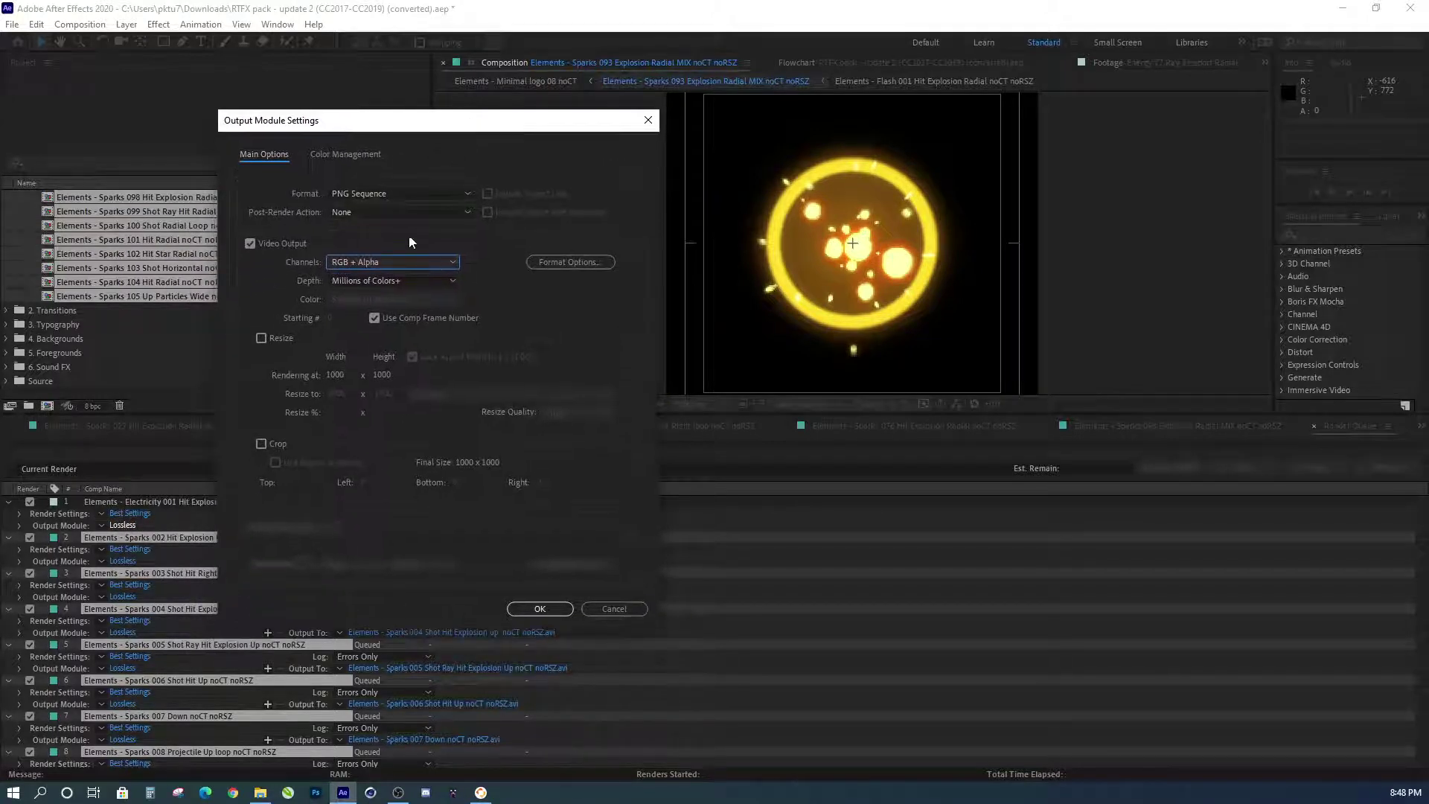
- Enable Resize to 500 x 500 with aspect locked, confirm, and reopen Output Module to verify
left_click(262, 338)
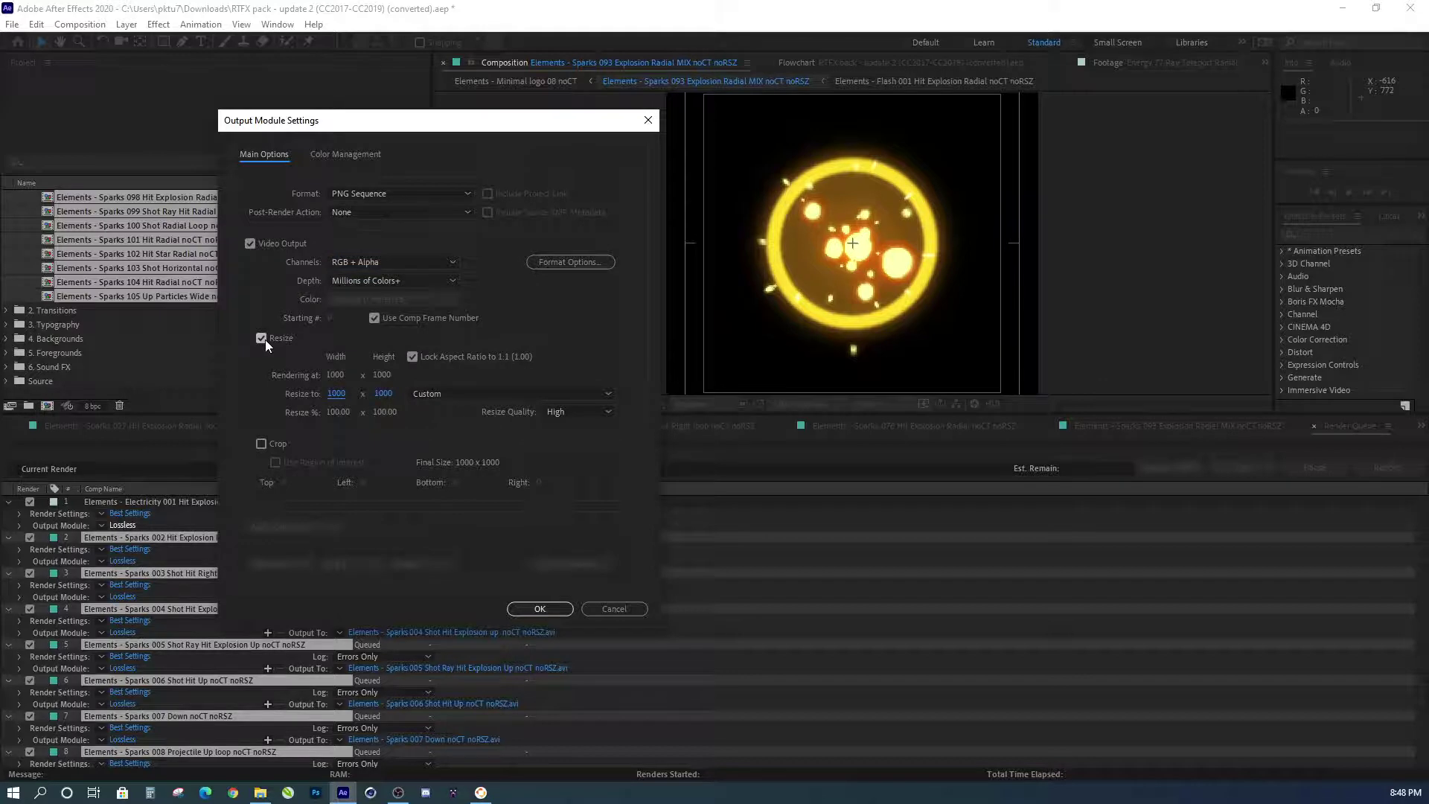
left_click(337, 400)
type("5000")
key("Return")
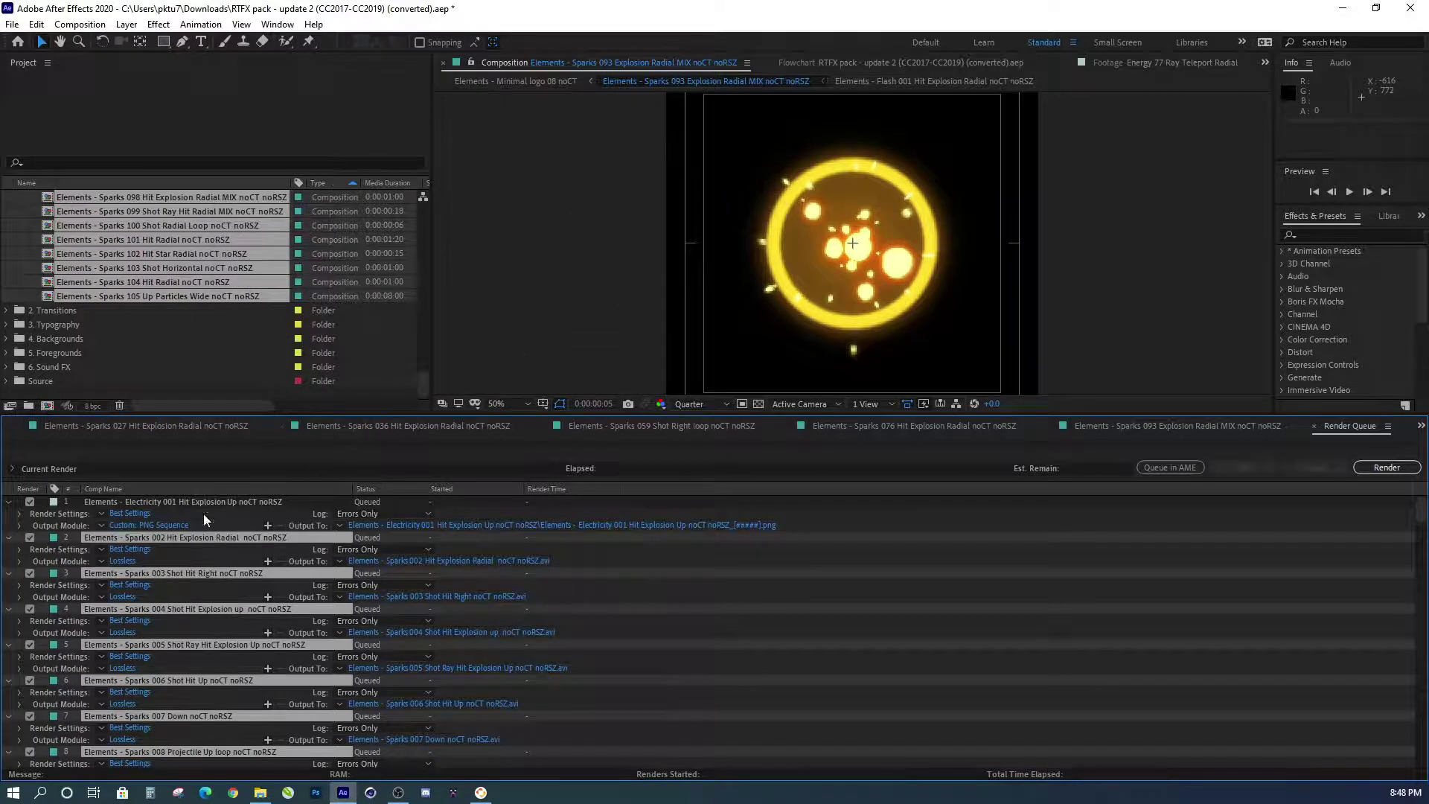
left_click(159, 527)
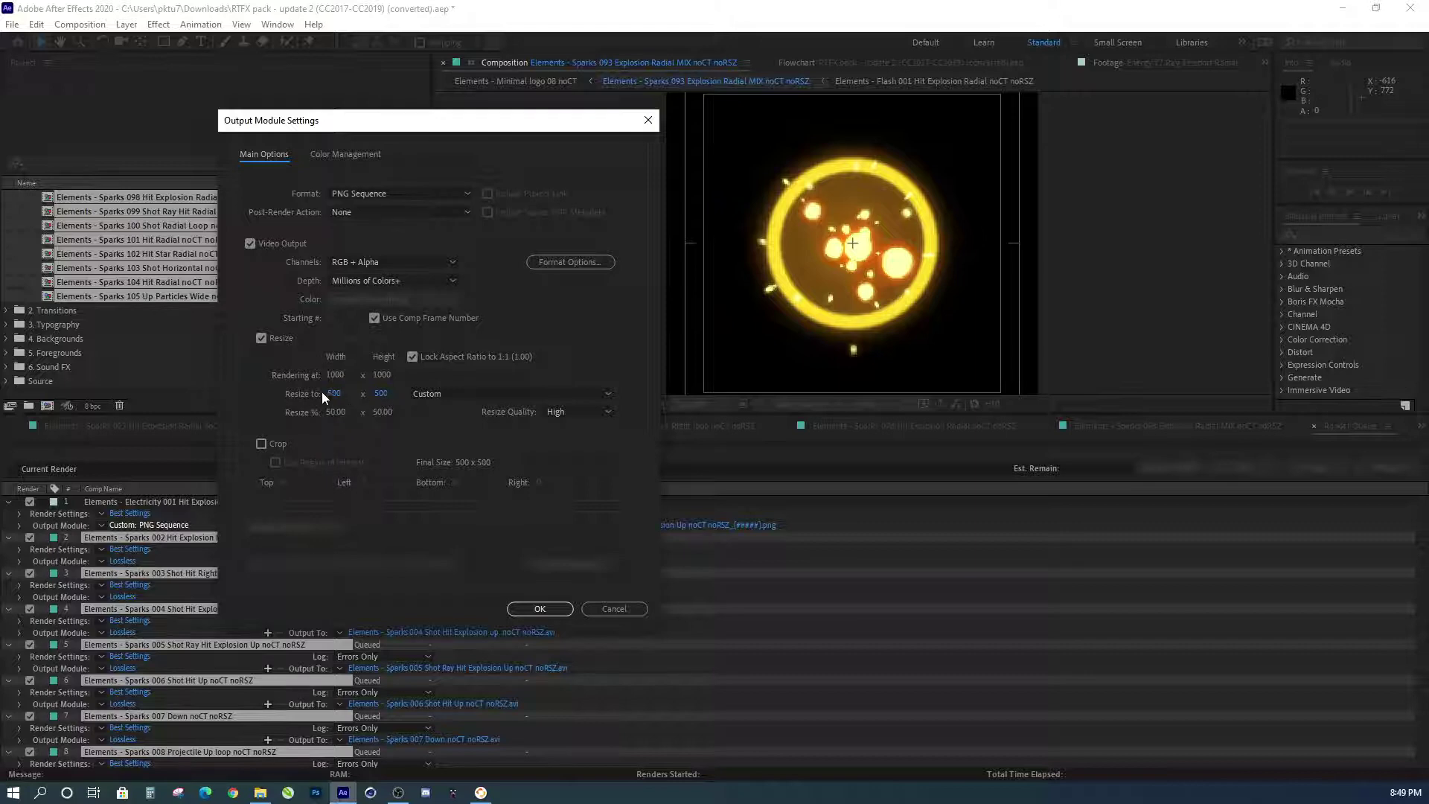
- Change the Output Module's Resize To width to 300 so the Electricity 001 PNG sequence renders 300 × 300
left_click(332, 393)
type("300")
key("Tab")
left_click(543, 601)
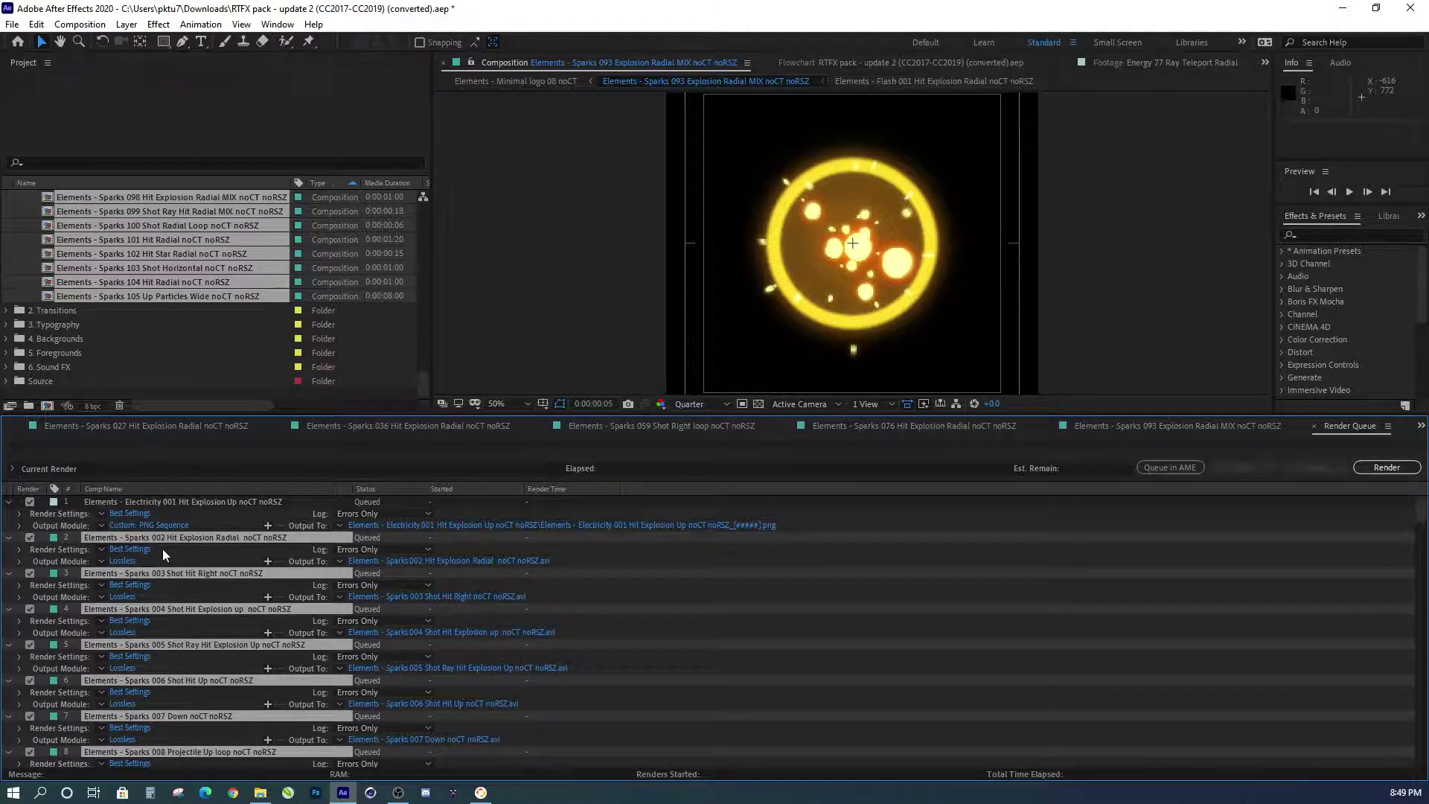
left_click(122, 561)
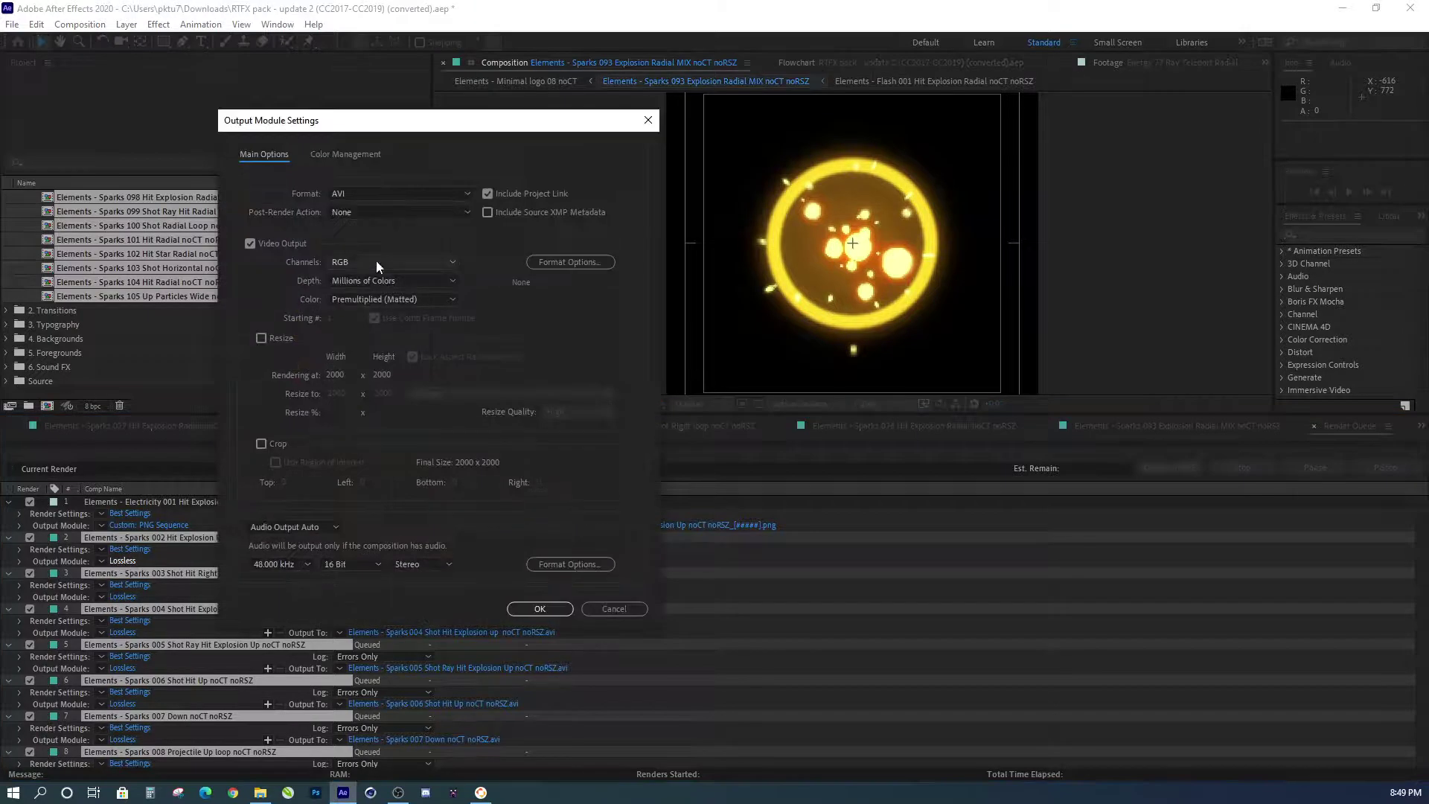
left_click(353, 195)
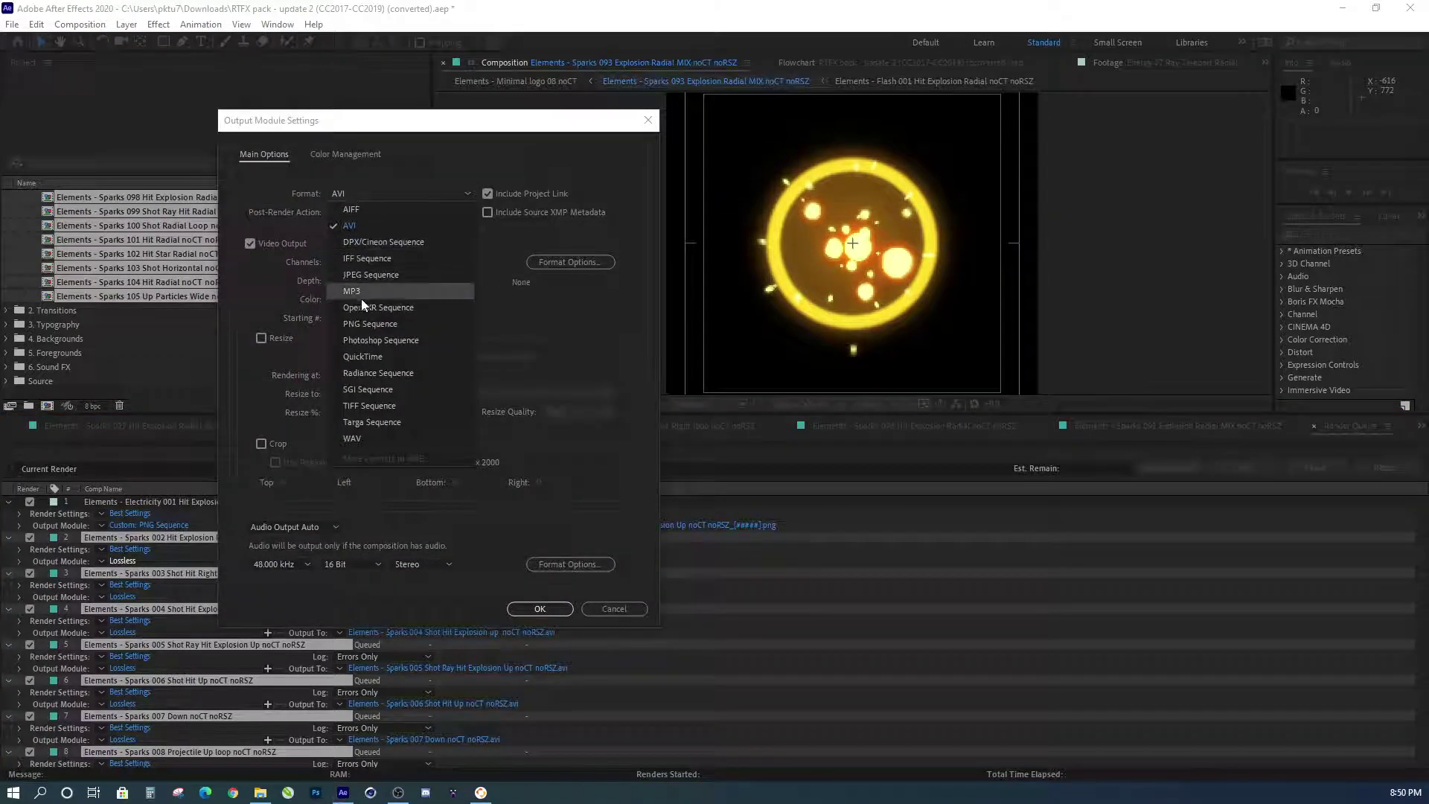
left_click(552, 314)
left_click(443, 262)
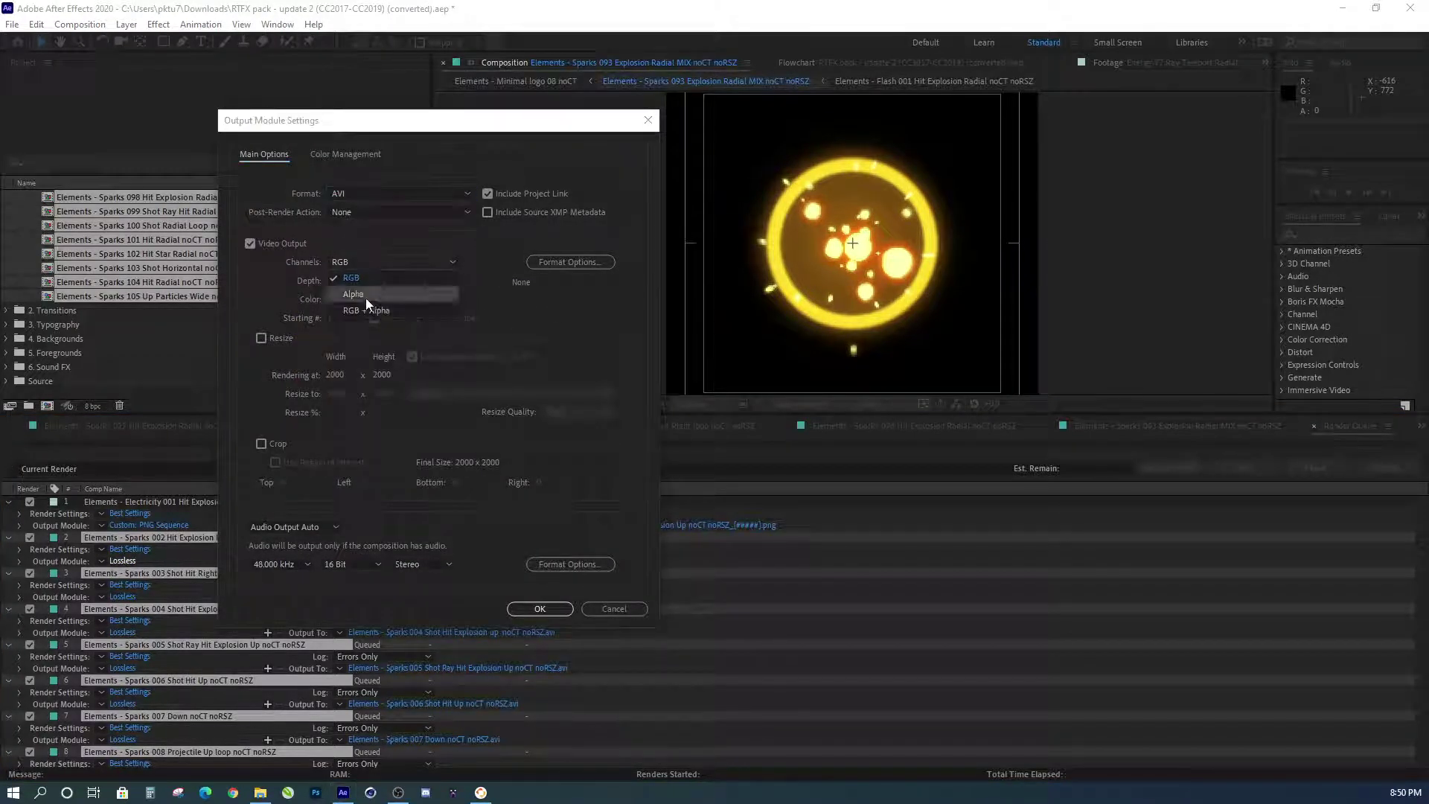
left_click(538, 319)
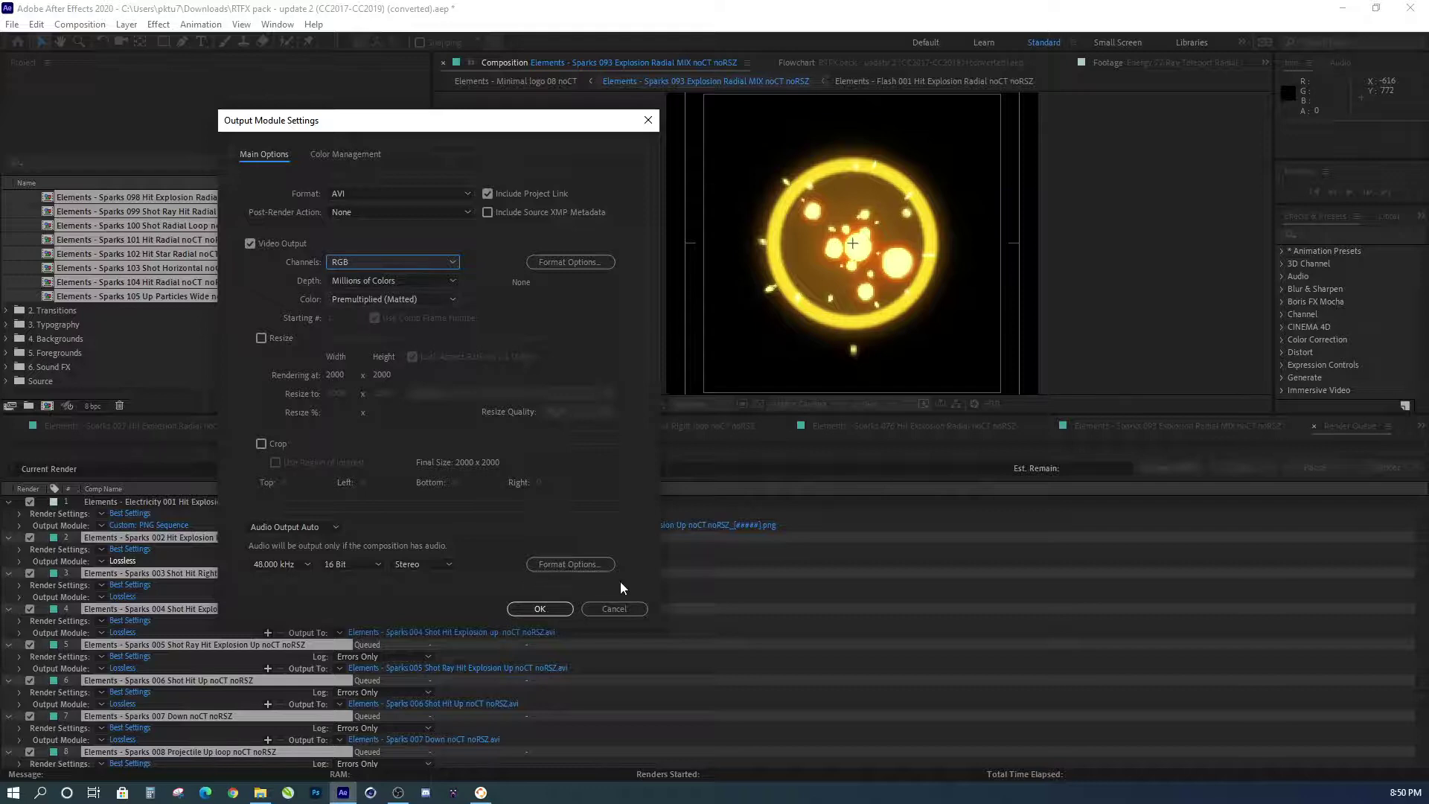
left_click(634, 606)
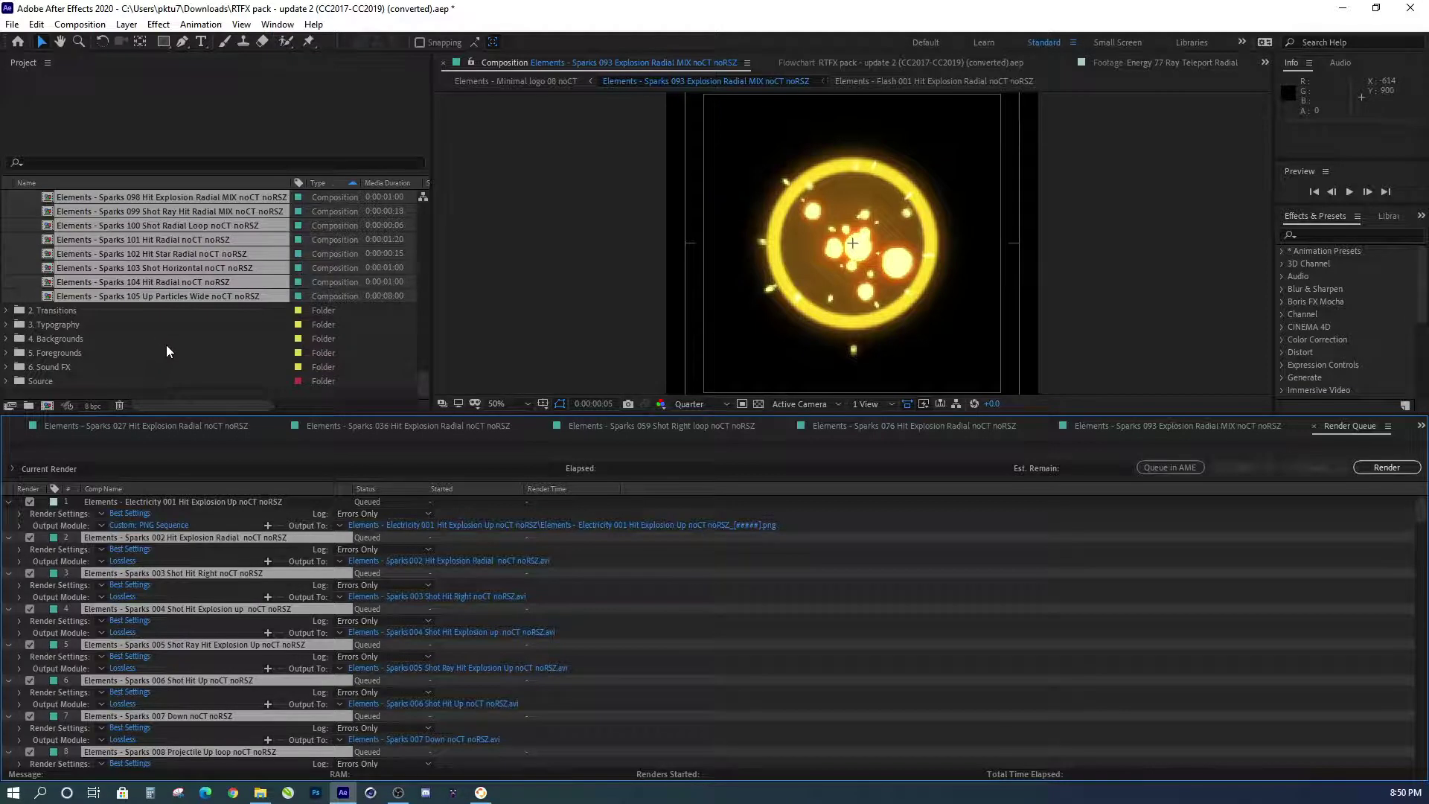
- Scroll up through the After Effects Project panel
scroll(168, 346, "up", 5)
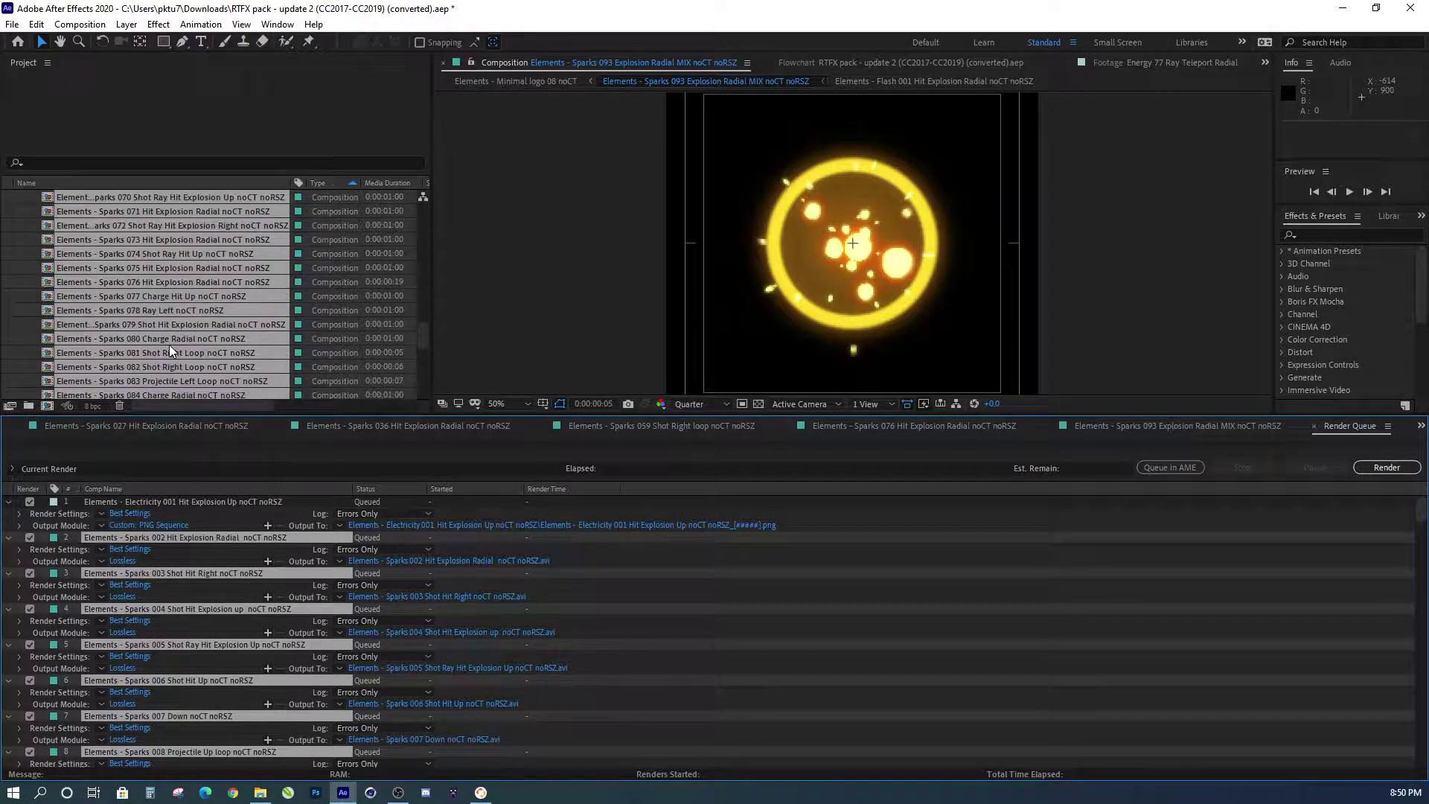
scroll(168, 345, "up", 5)
scroll(169, 345, "up", 10)
scroll(165, 355, "up", 10)
scroll(164, 360, "down", 5)
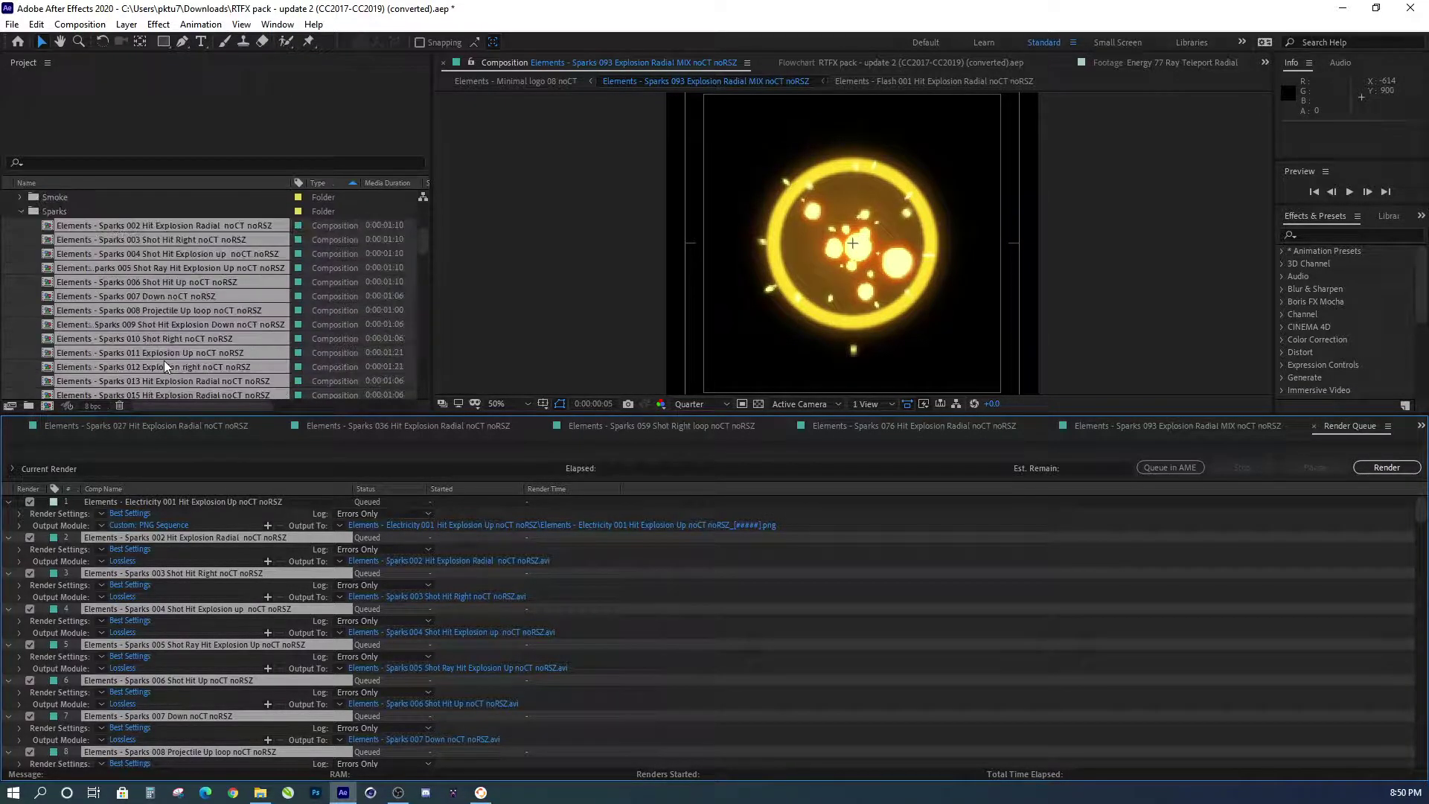
scroll(171, 342, "up", 3)
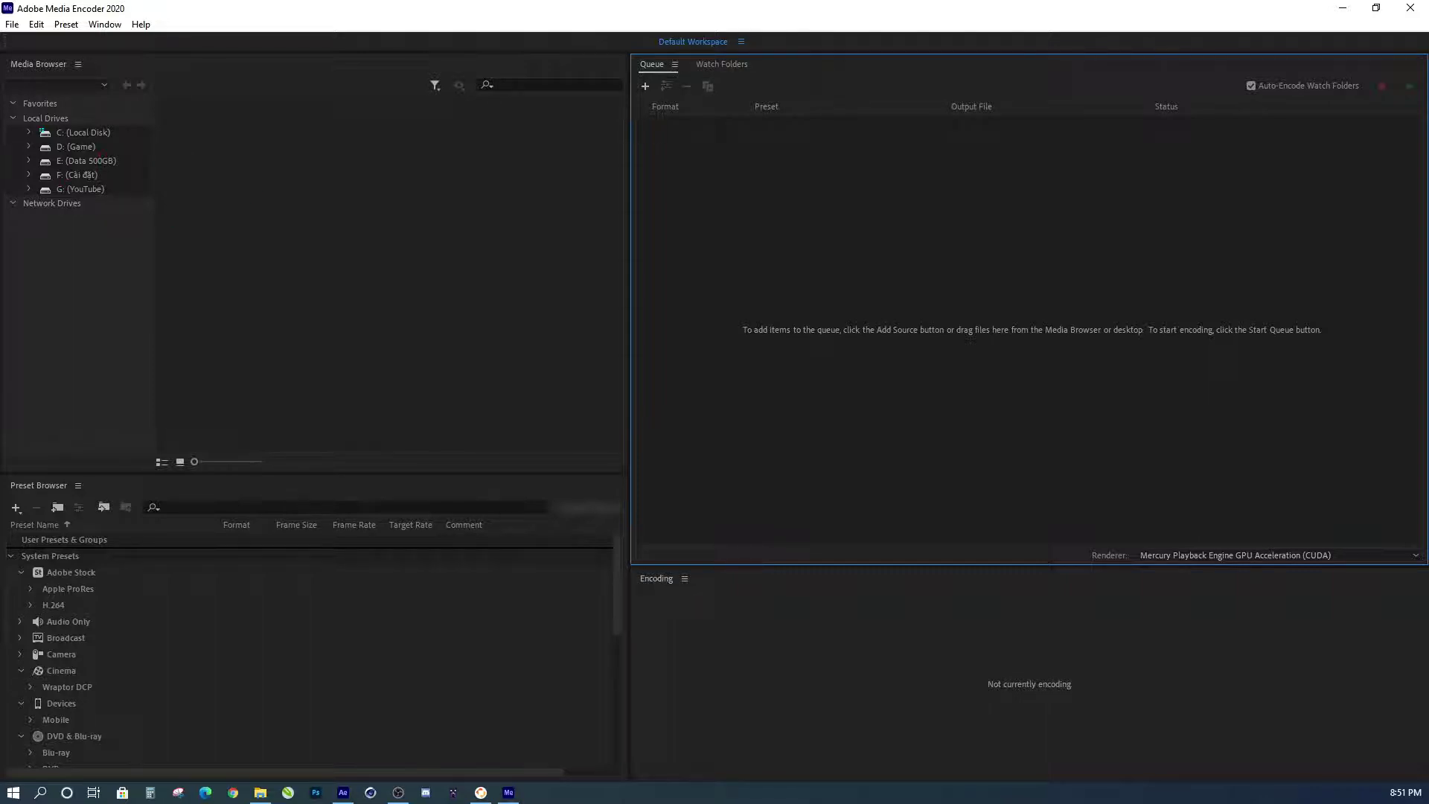
mouse_move(222, 210)
left_mouse_down()
mouse_move(248, 175)
mouse_move(245, 235)
mouse_move(279, 233)
left_mouse_up()
mouse_move(244, 617)
left_mouse_down()
mouse_move(236, 634)
mouse_move(291, 627)
left_mouse_up()
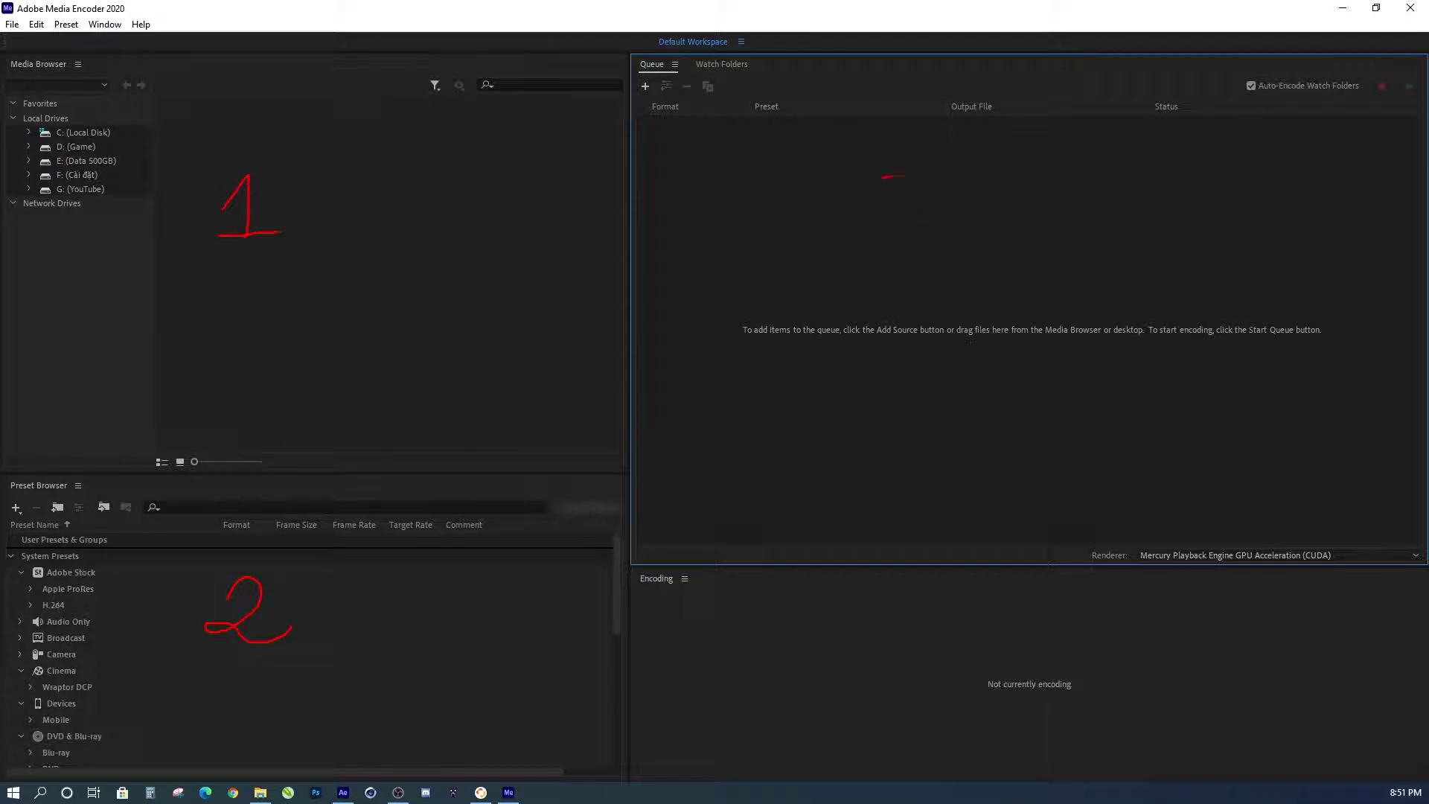
mouse_move(903, 175)
left_mouse_down()
mouse_move(904, 217)
mouse_move(839, 251)
left_mouse_up()
mouse_move(940, 605)
left_mouse_down()
mouse_move(952, 638)
mouse_move(935, 666)
left_mouse_up()
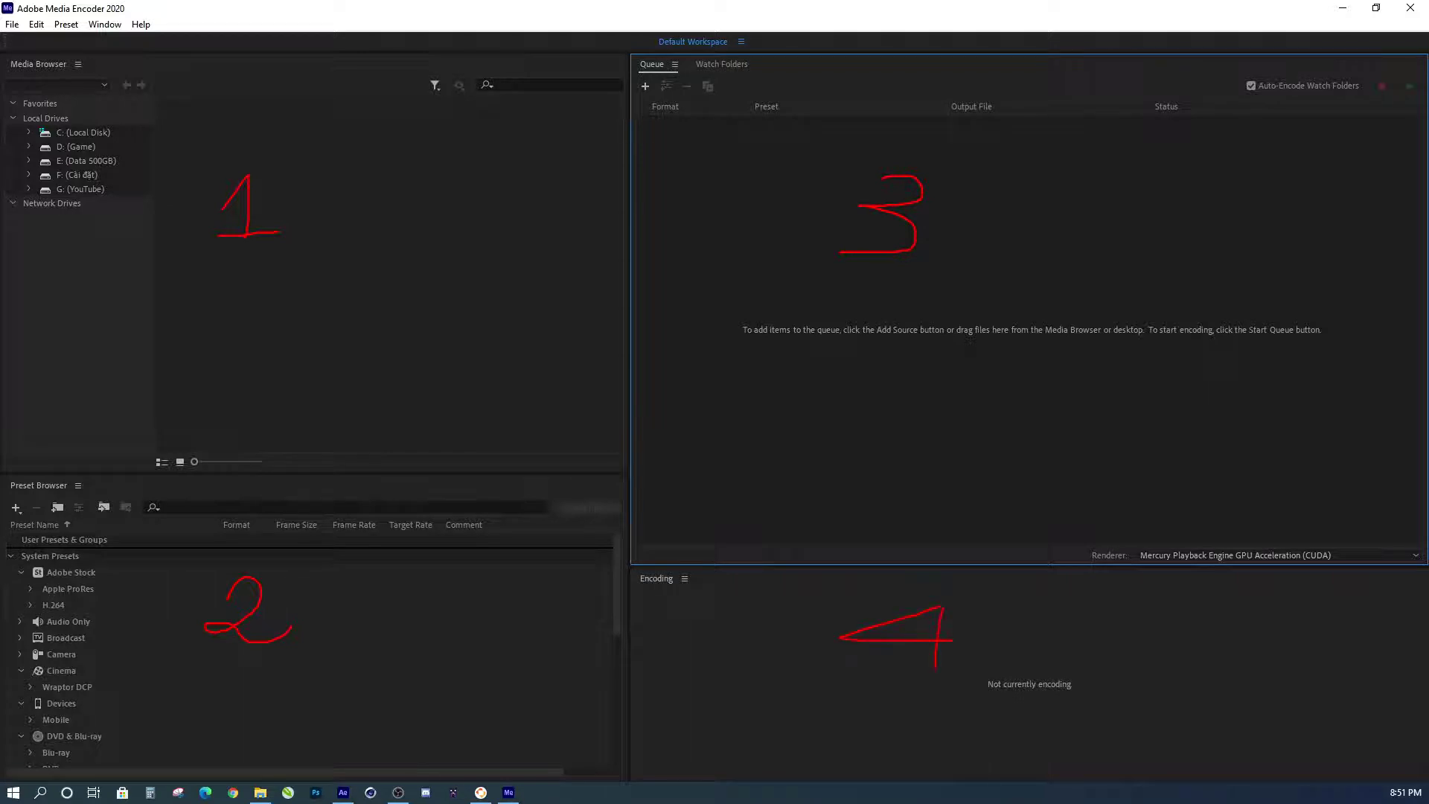
left_click_drag(1409, 76, 1423, 82)
mouse_move(779, 678)
left_mouse_down()
mouse_move(1057, 671)
mouse_move(1004, 695)
left_mouse_up()
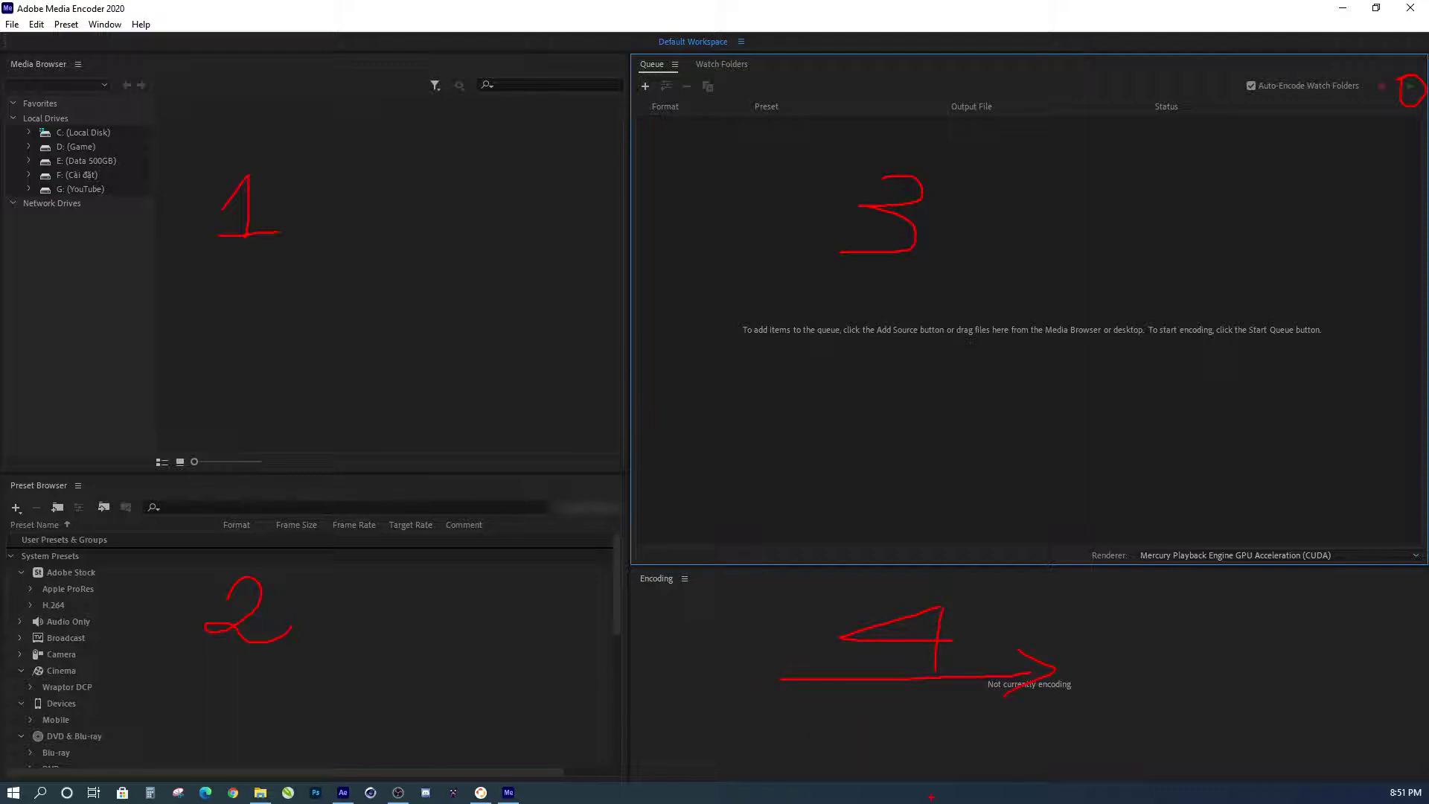
key("Escape")
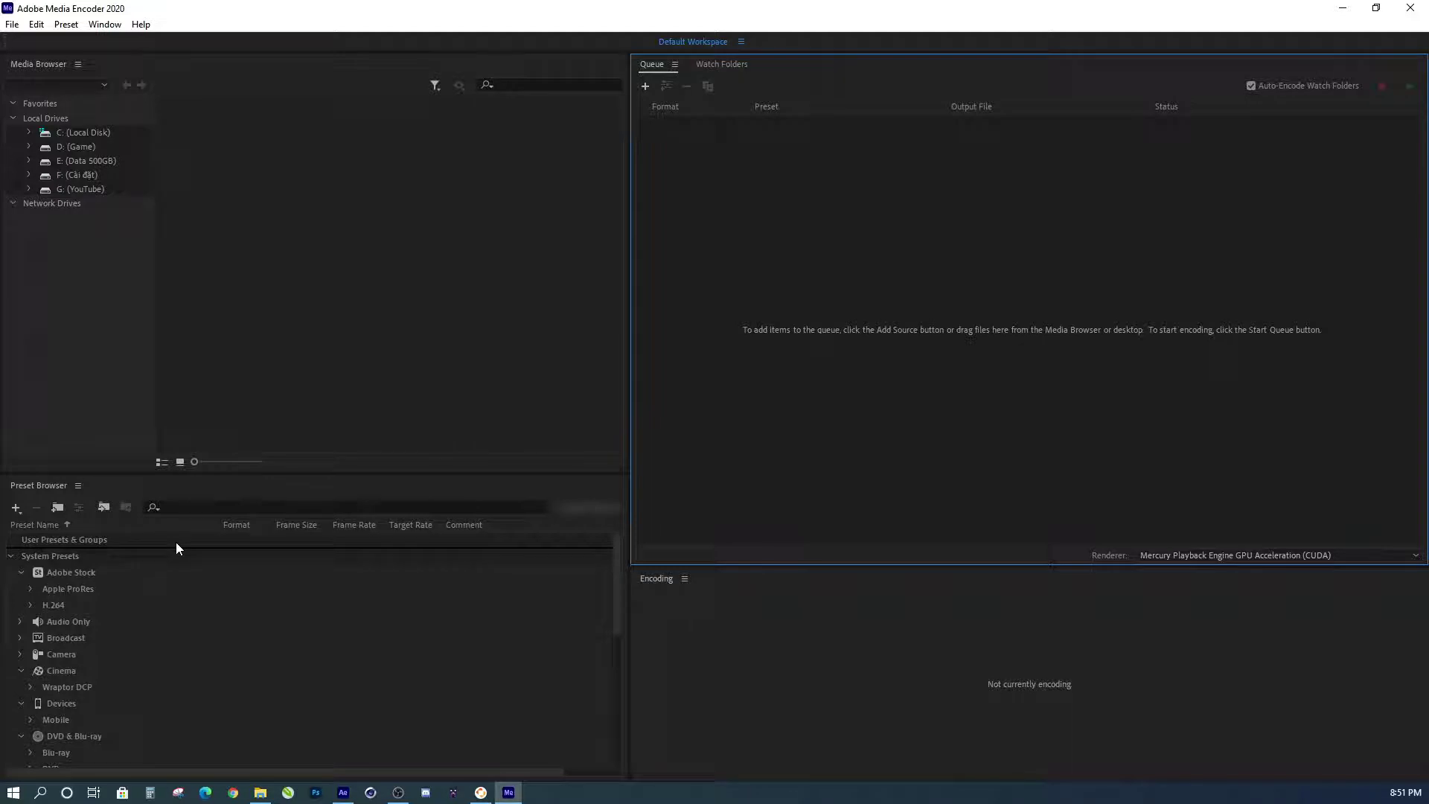
- In the Preset Browser, expand Image Sequence > PNG and select PNG Sequence with Alpha (Match Source)
scroll(58, 614, "down", 1)
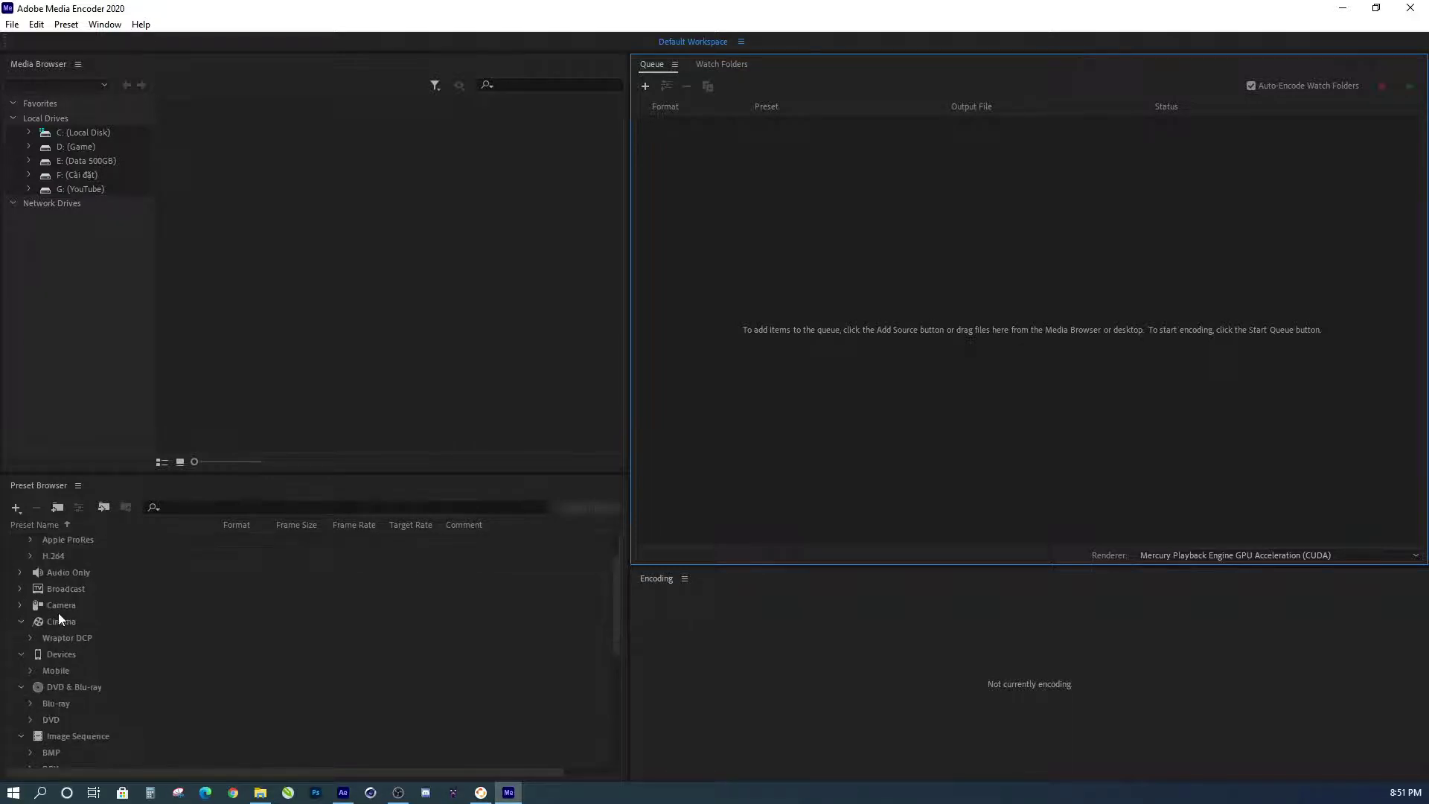
scroll(58, 613, "down", 2)
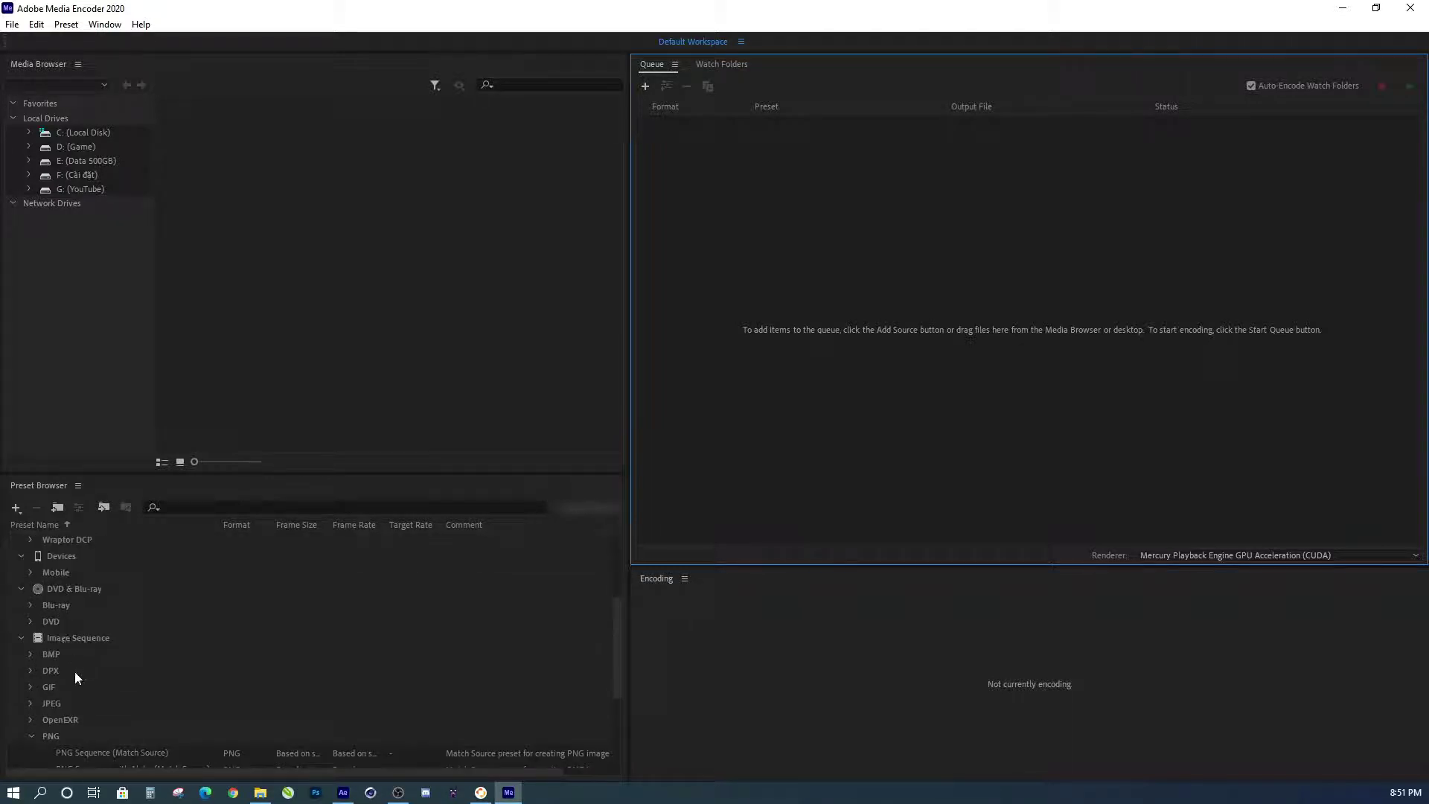
left_click(72, 640)
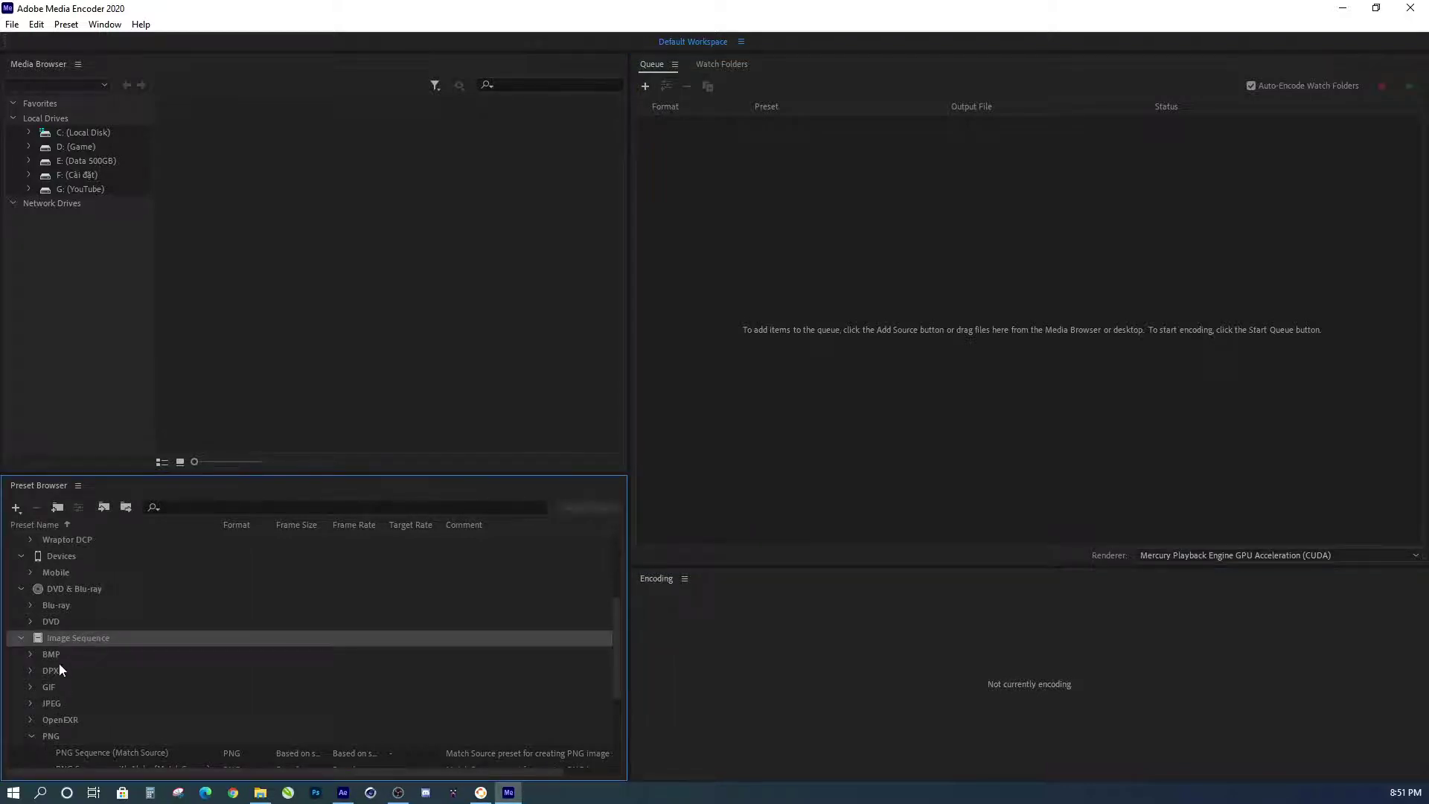
left_click(54, 704)
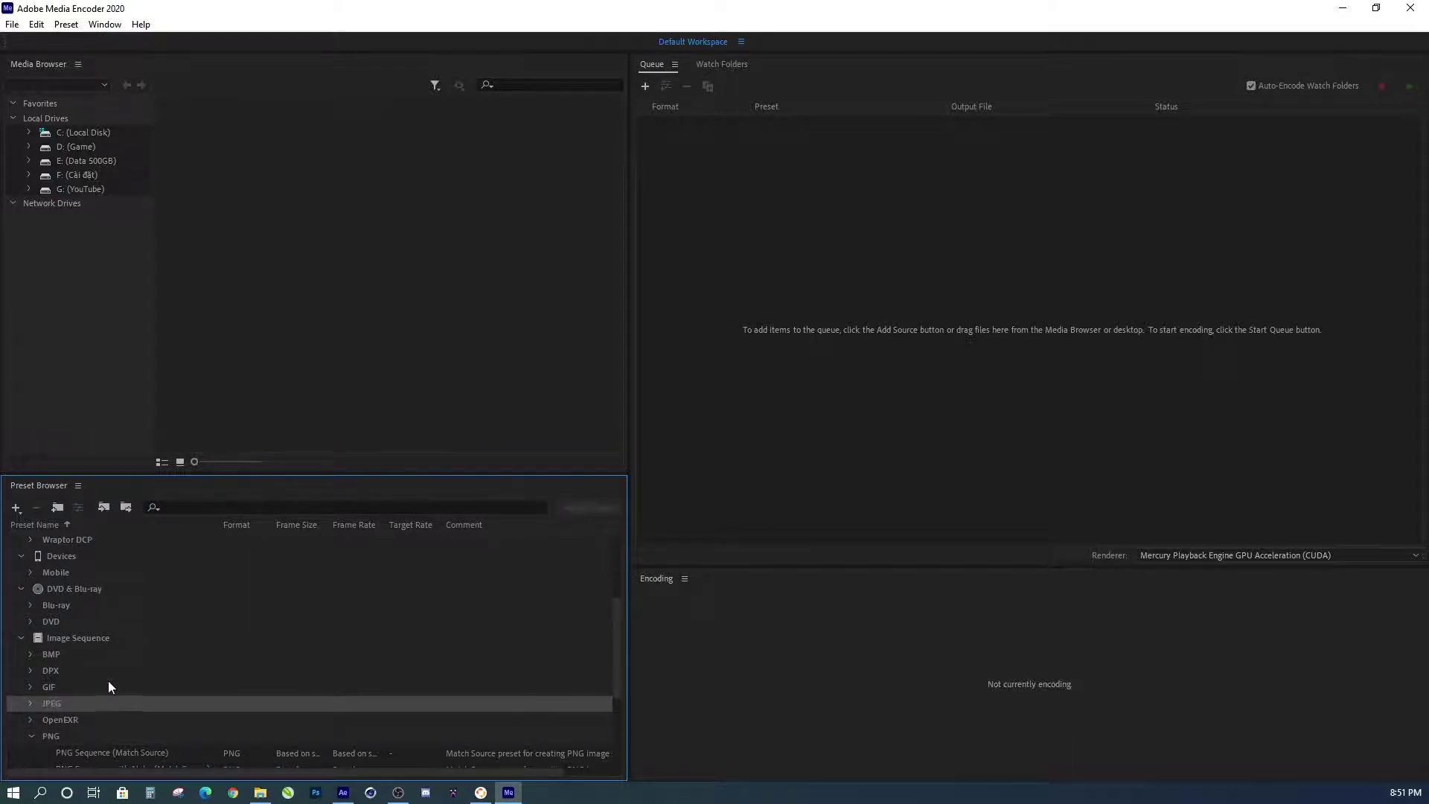
scroll(108, 676, "down", 2)
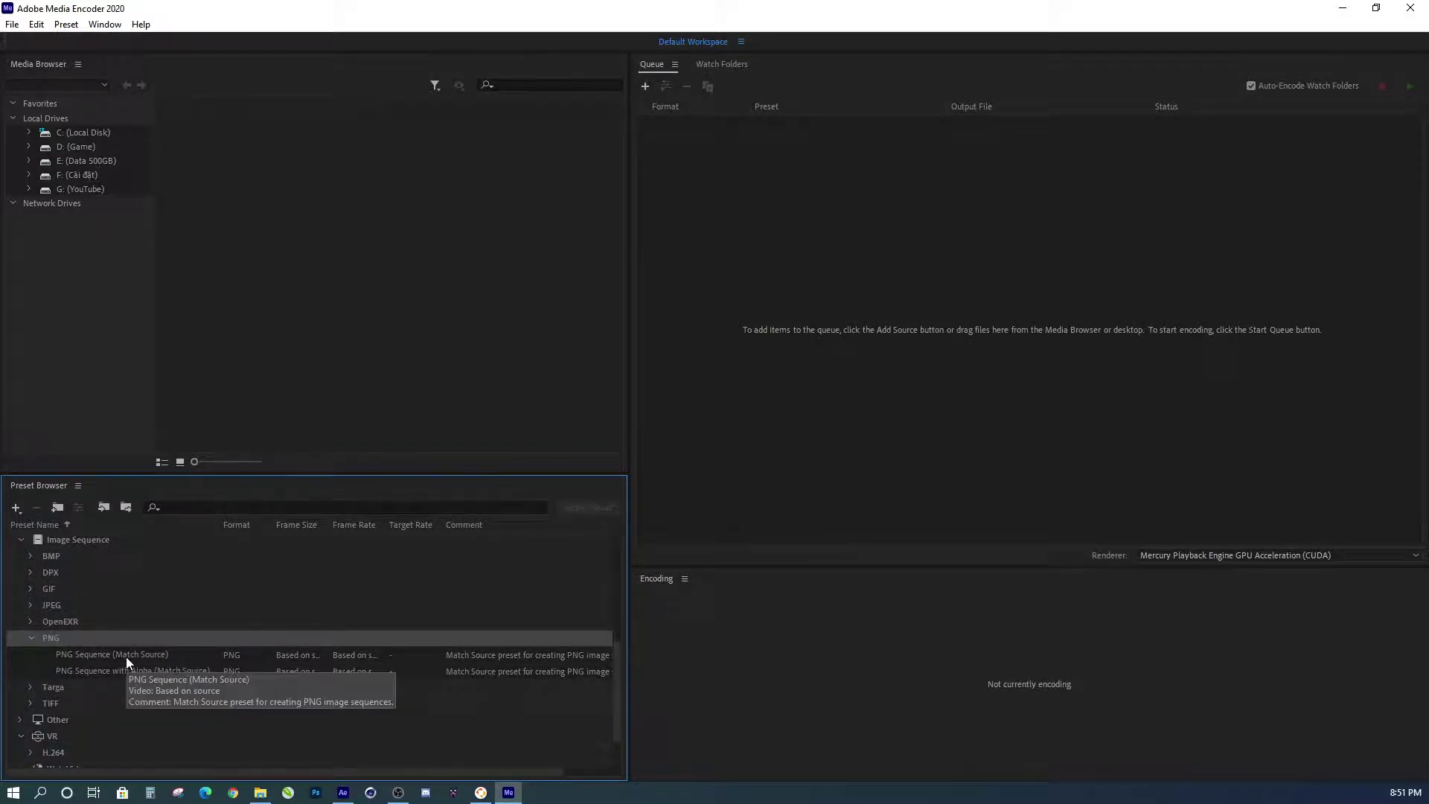
left_click(150, 676)
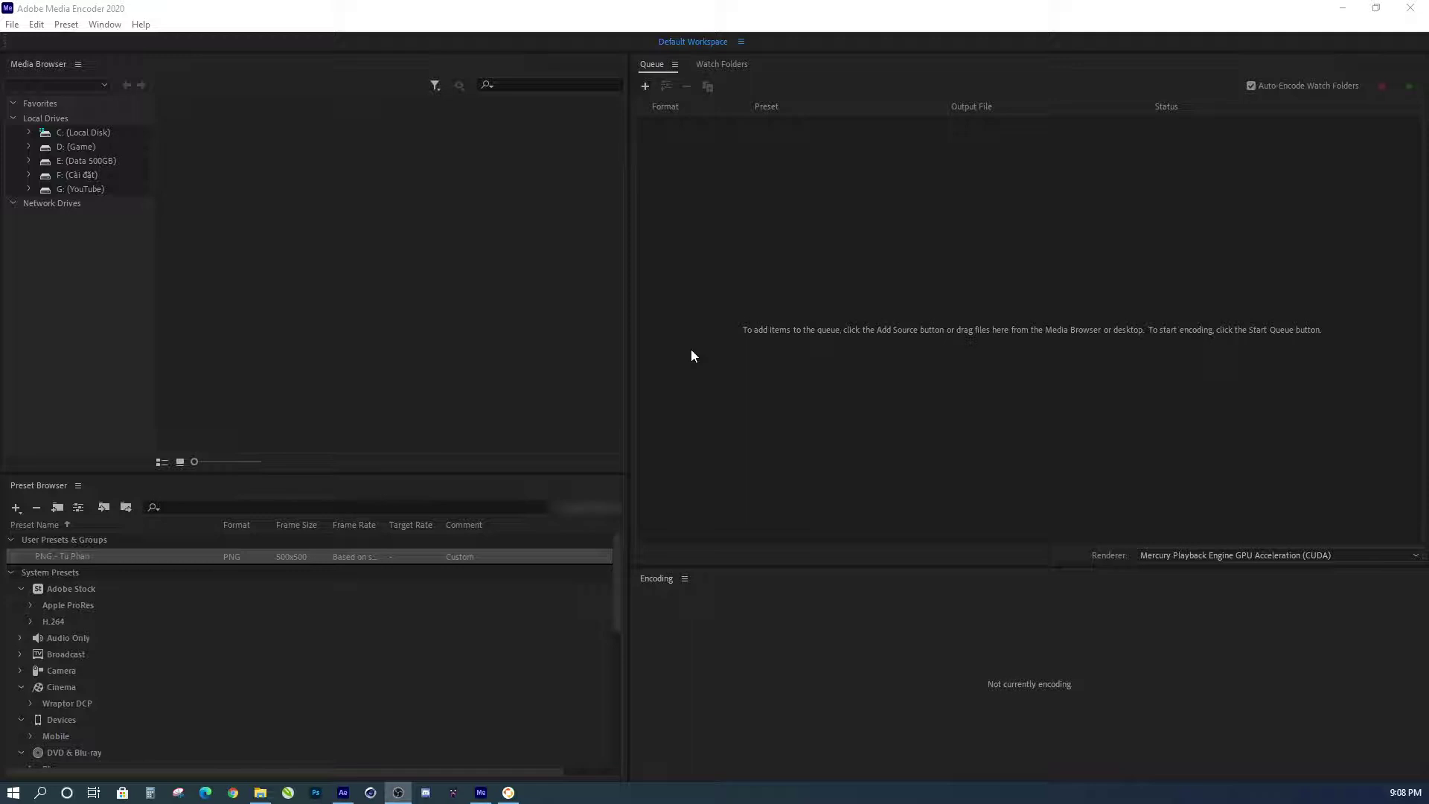
- Select the Electricity 001 Hit Explosion Up composition and use File > Export > Add to Adobe Media Encoder Queue
key("alt+Tab")
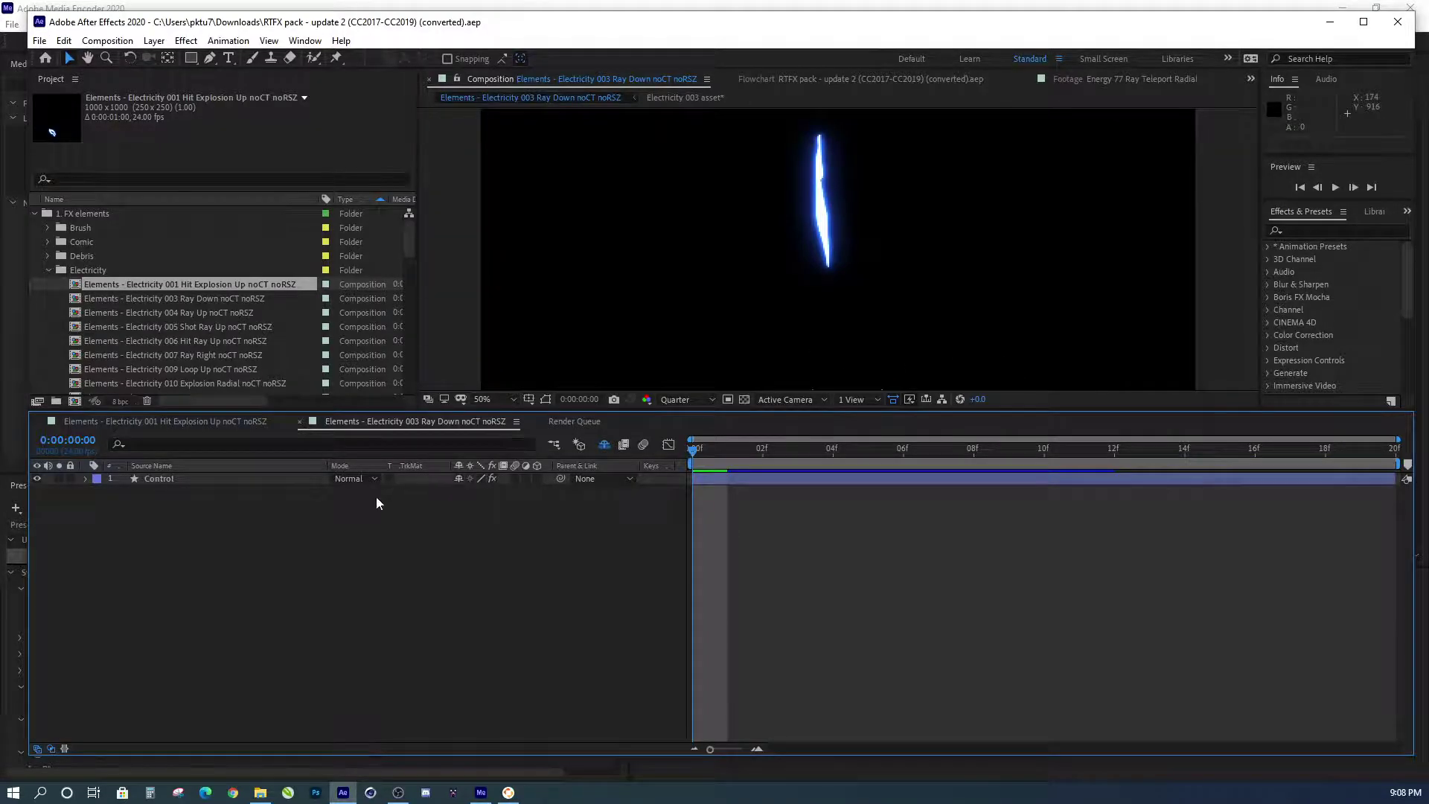
left_click(142, 310)
left_click(146, 285)
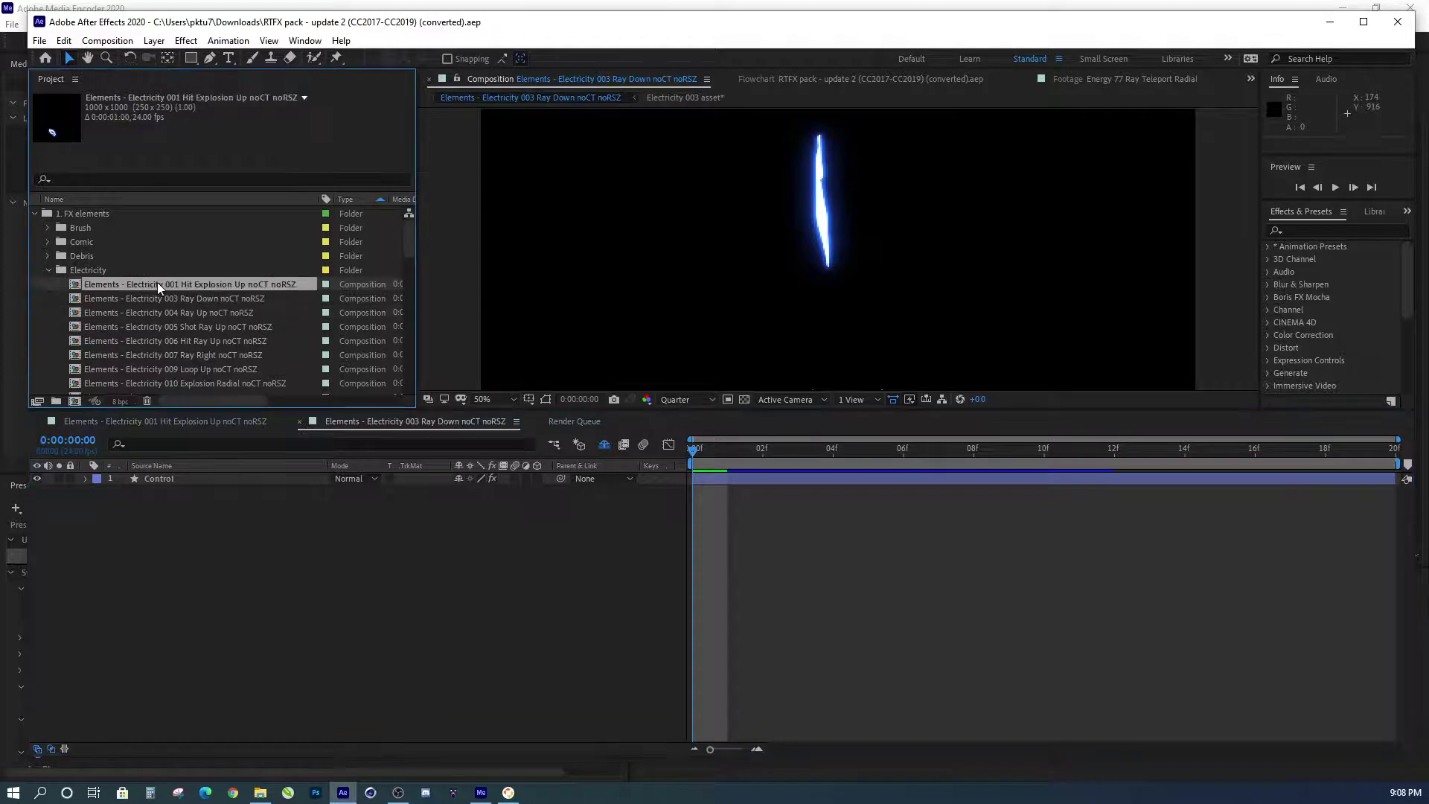
left_click(39, 41)
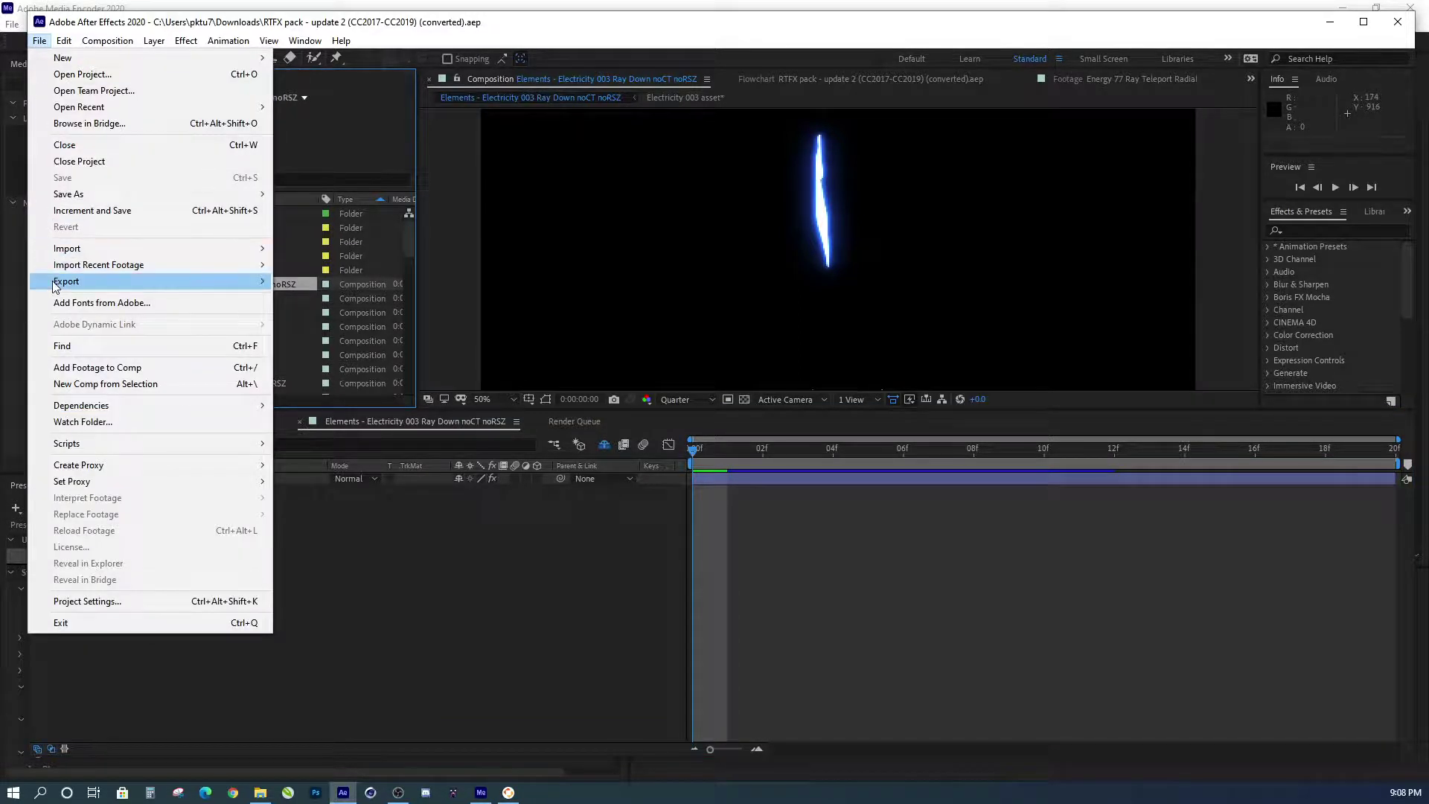
mouse_move(105, 282)
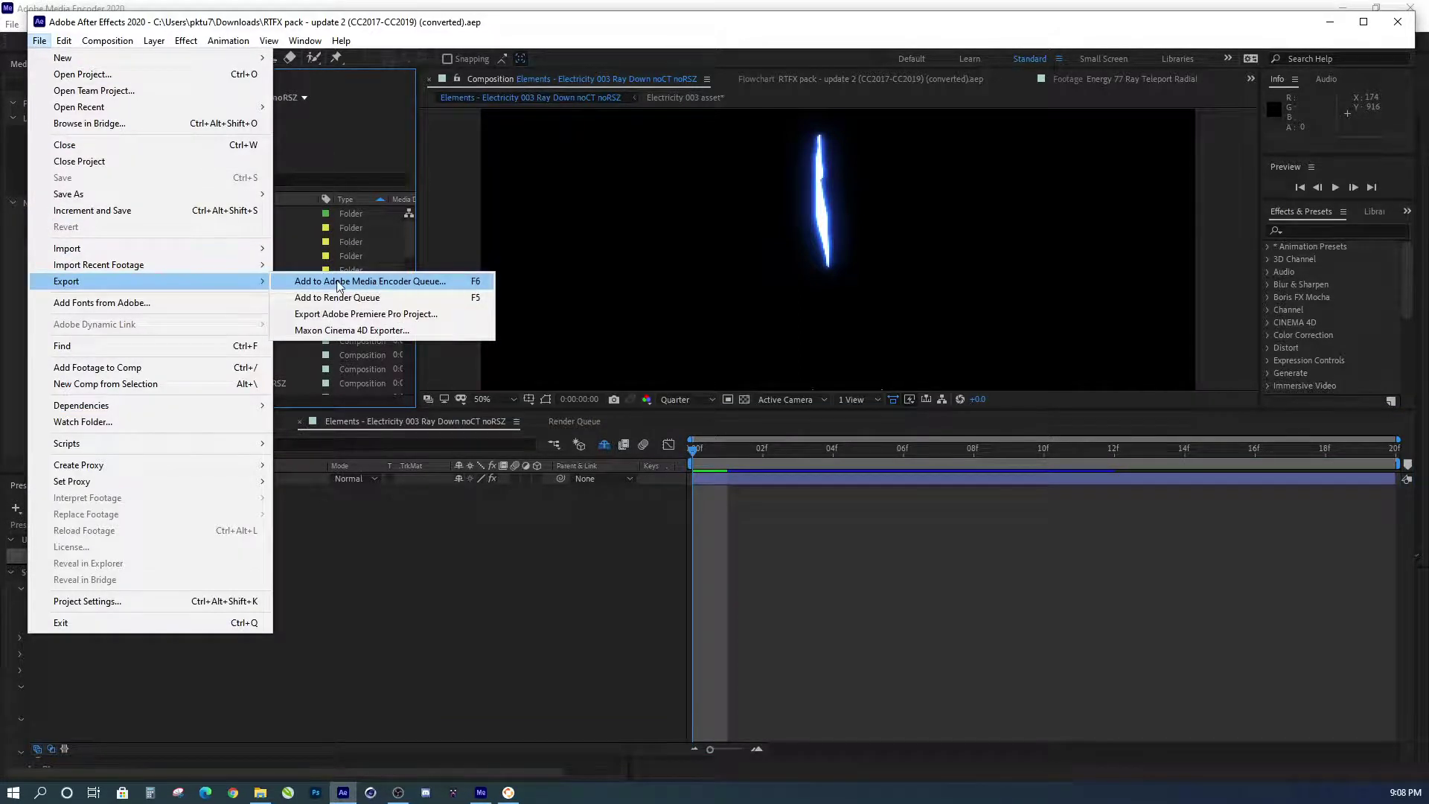
left_click(421, 287)
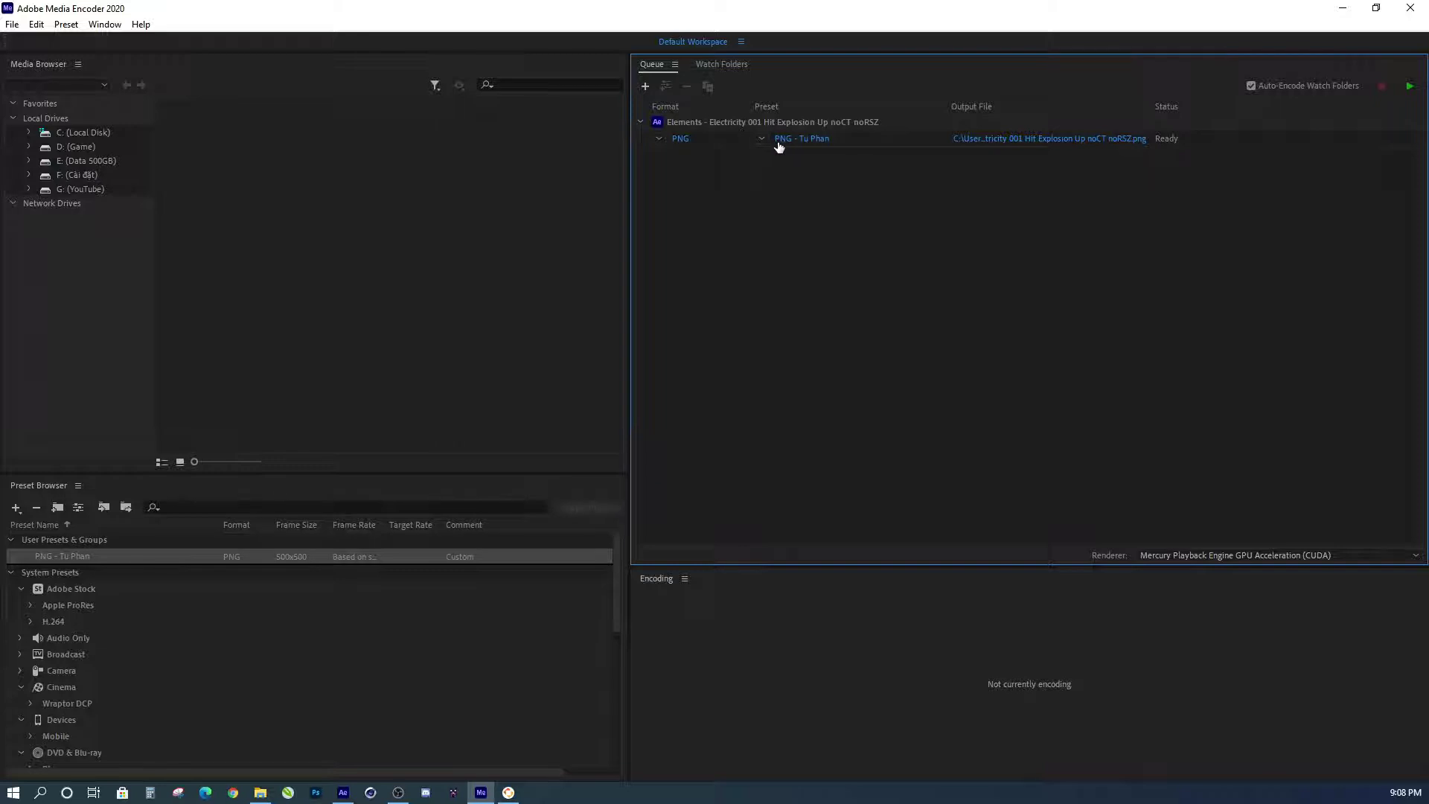
- Set the queued Electricity 001 item's preset to PNG Sequence with Alpha (Match Source) and start encoding
left_click(659, 139)
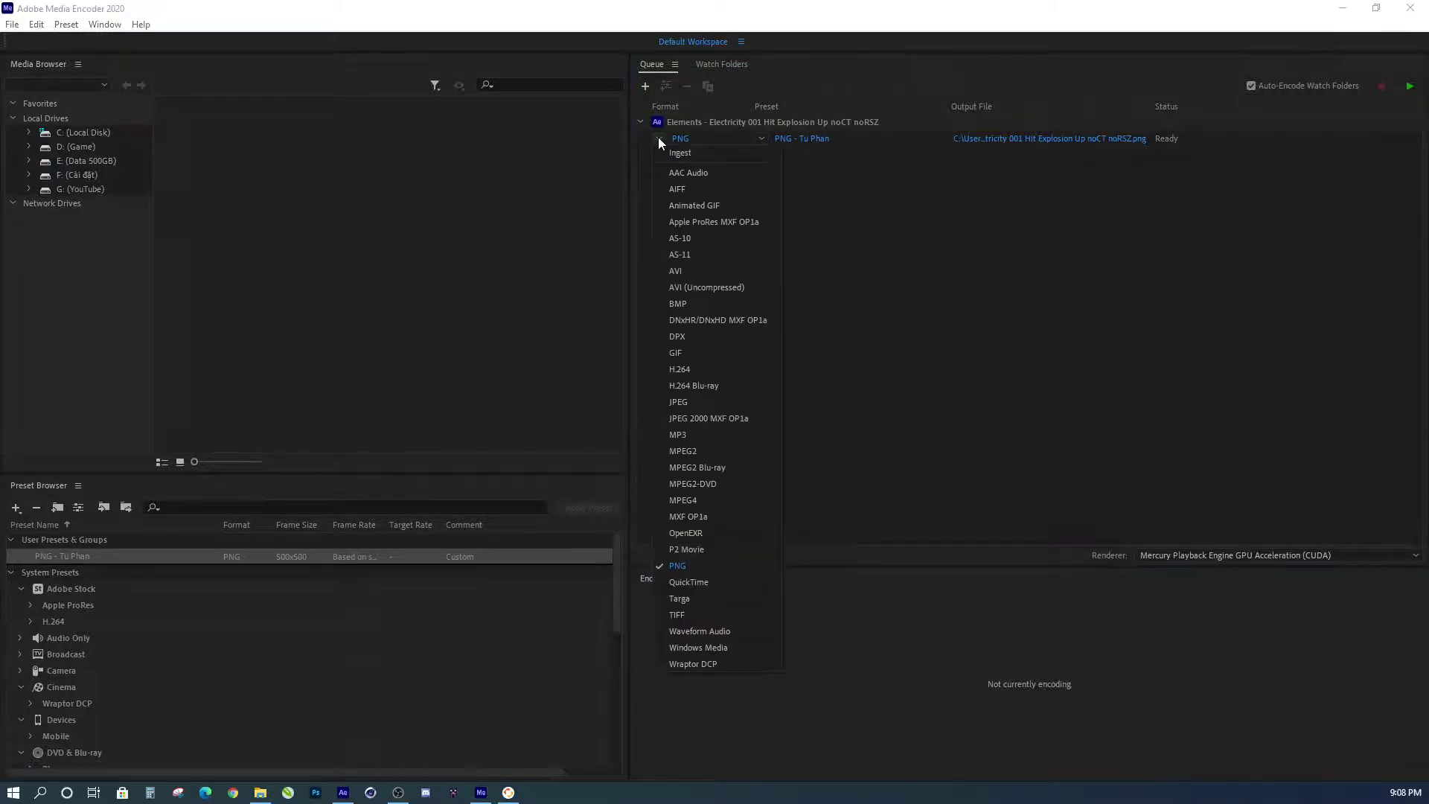
left_click(681, 565)
left_click(762, 137)
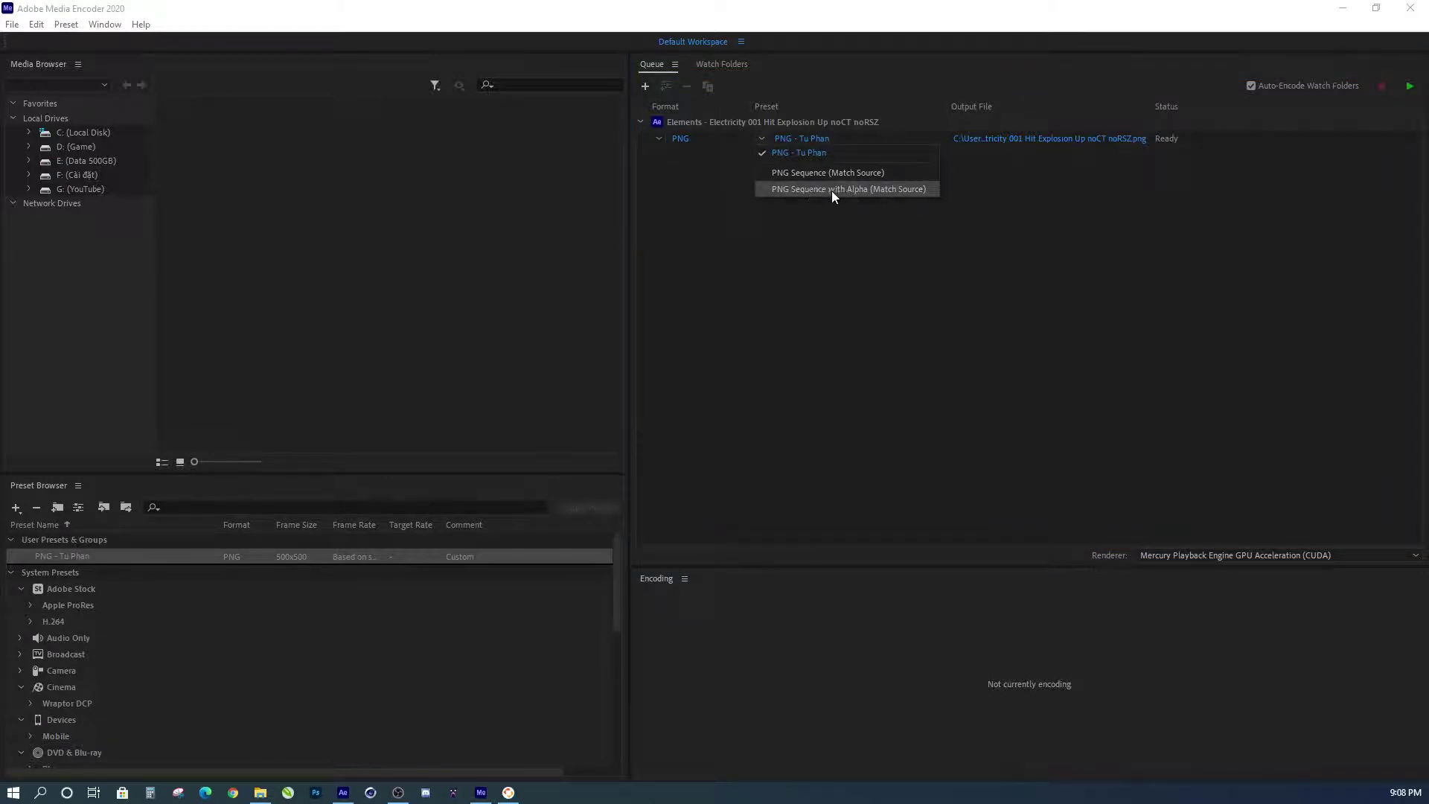
left_click(863, 190)
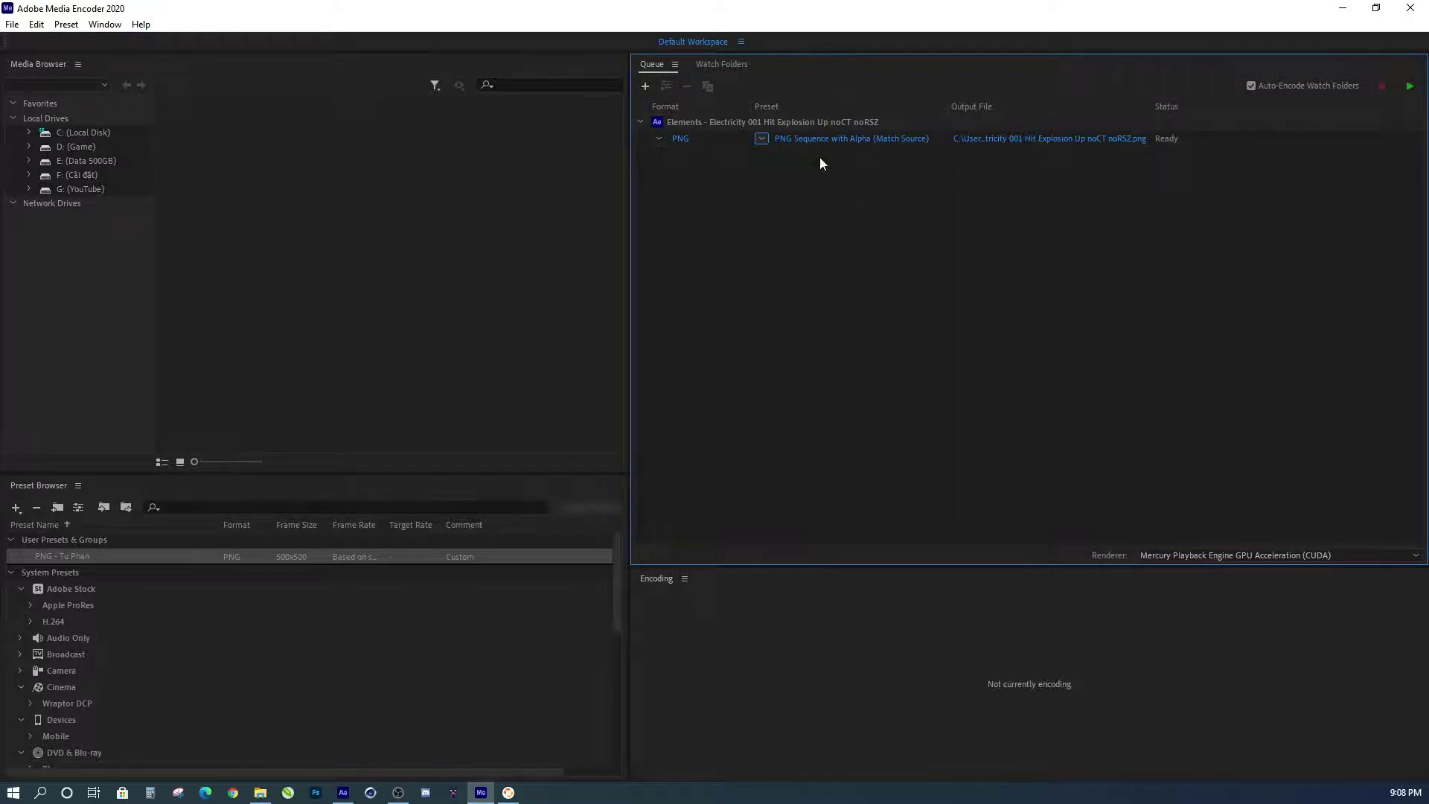
key("Return")
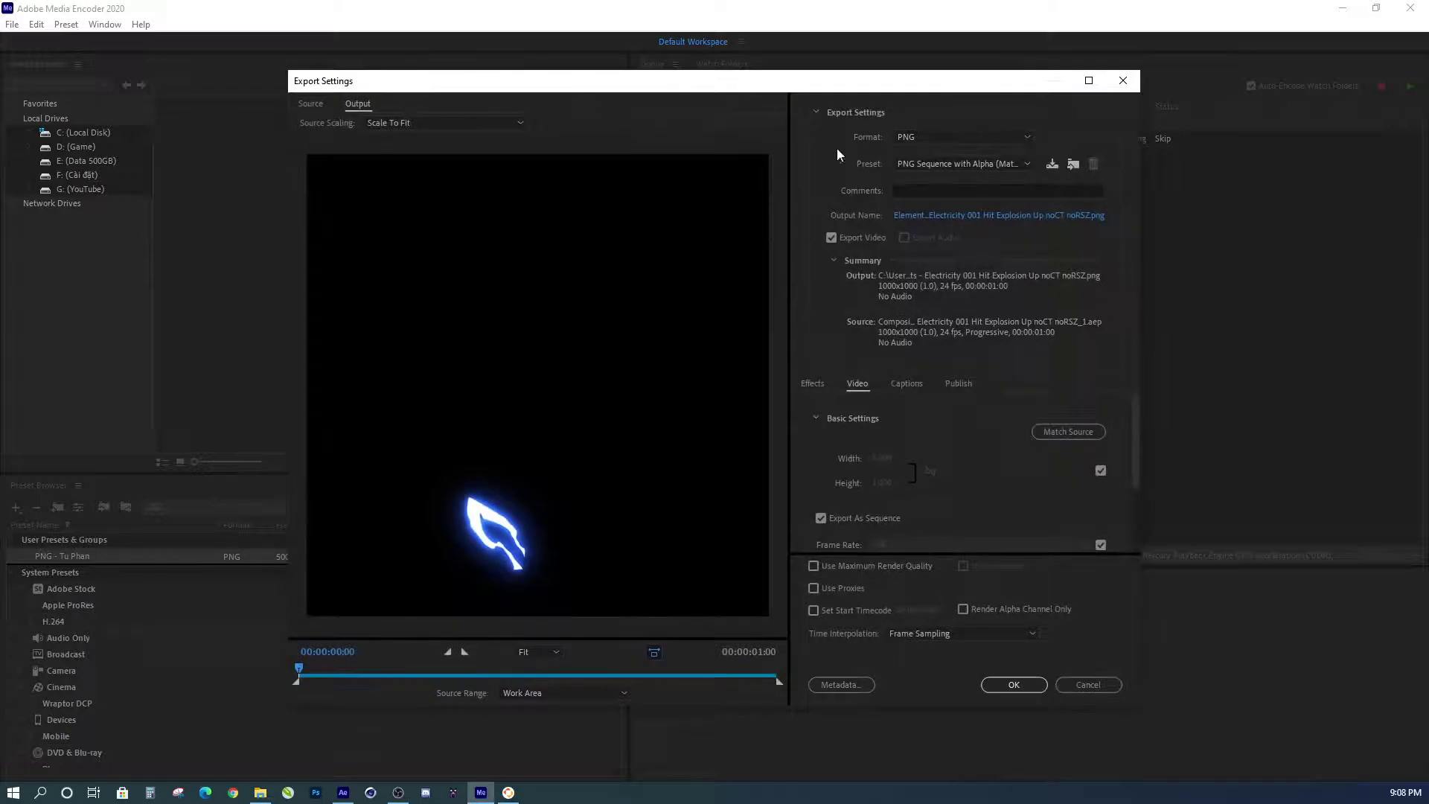
- Review the Export Settings (1000x1000, 24 fps) and cancel without changing anything
left_click_drag(775, 88, 745, 78)
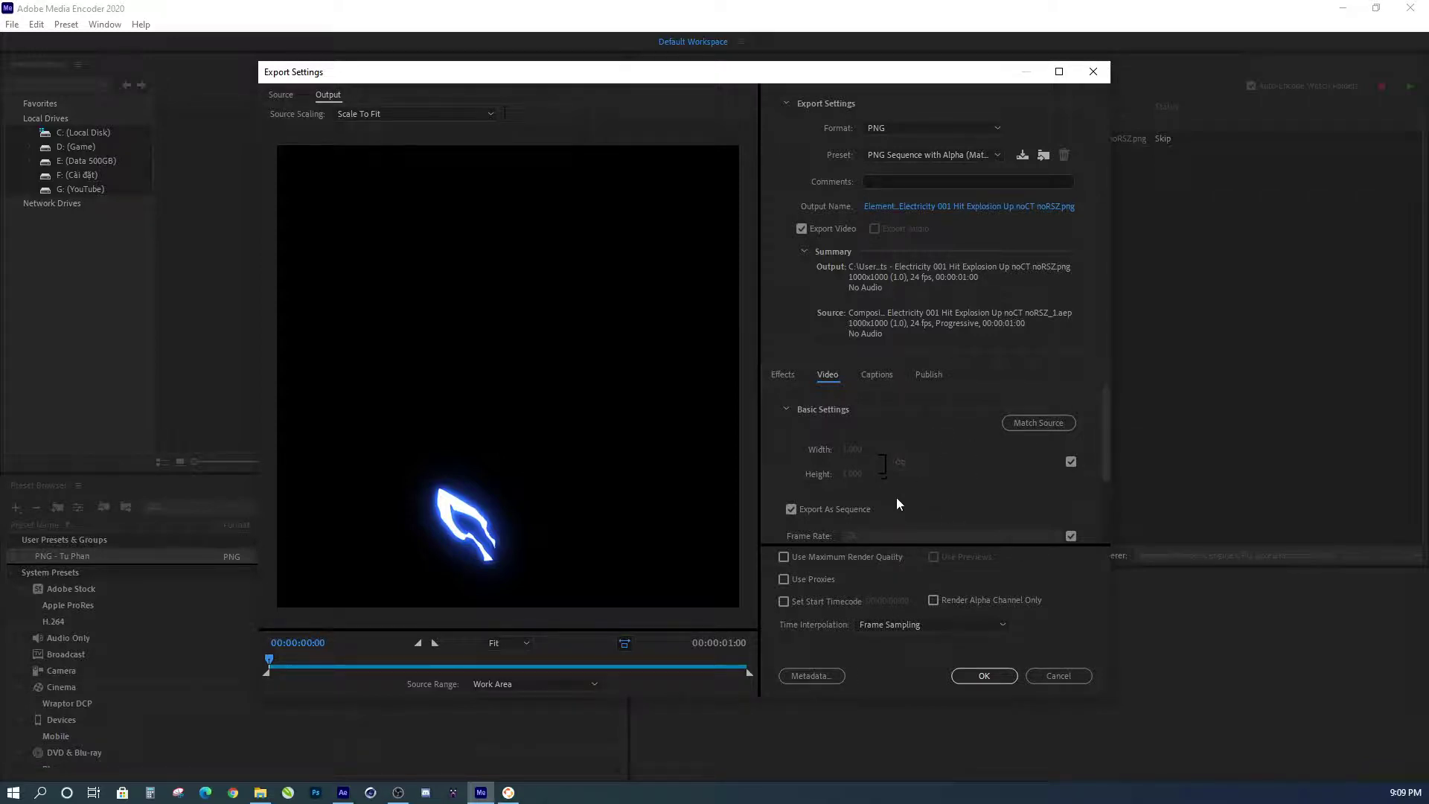
left_click(1060, 681)
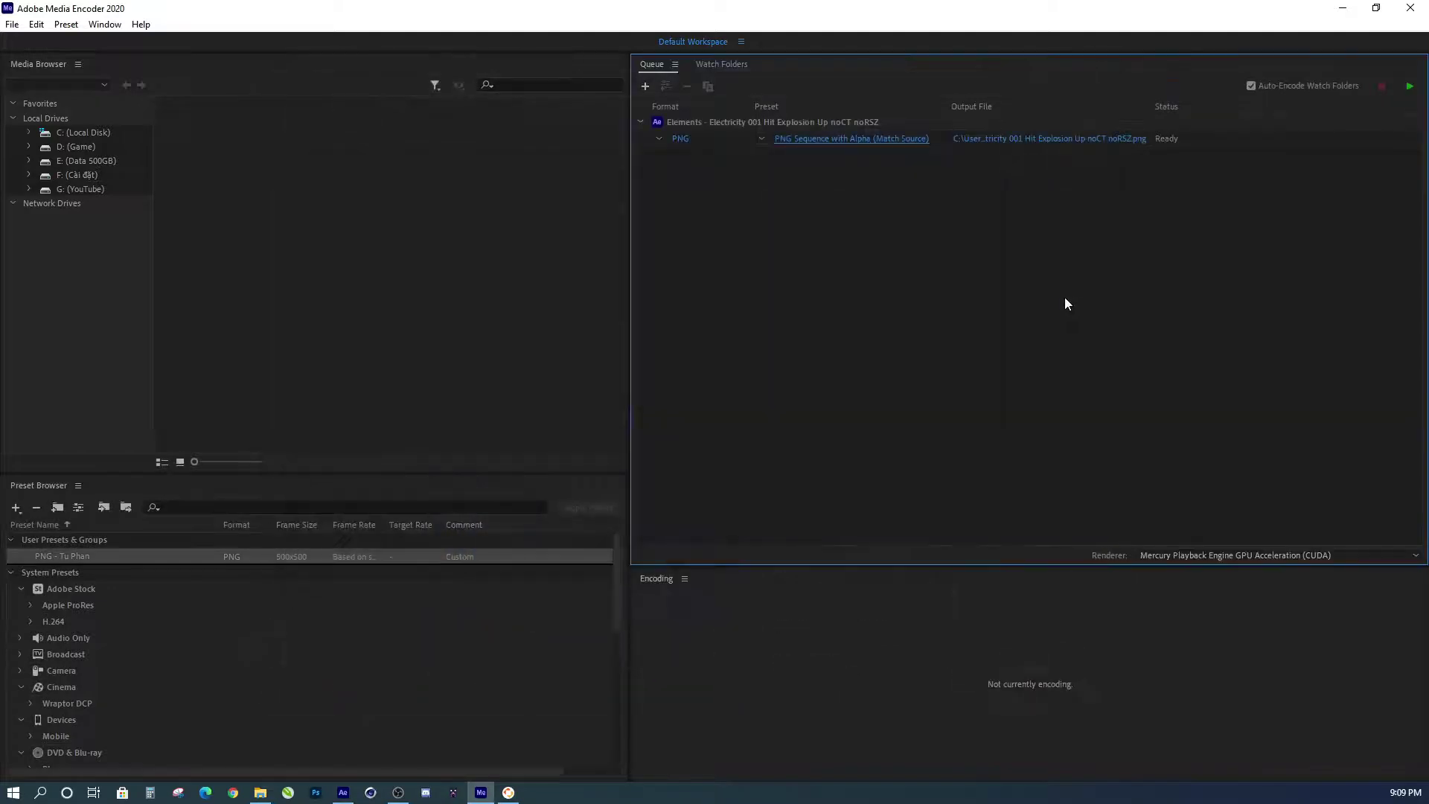
left_click(656, 137)
left_click(783, 154)
left_click(762, 138)
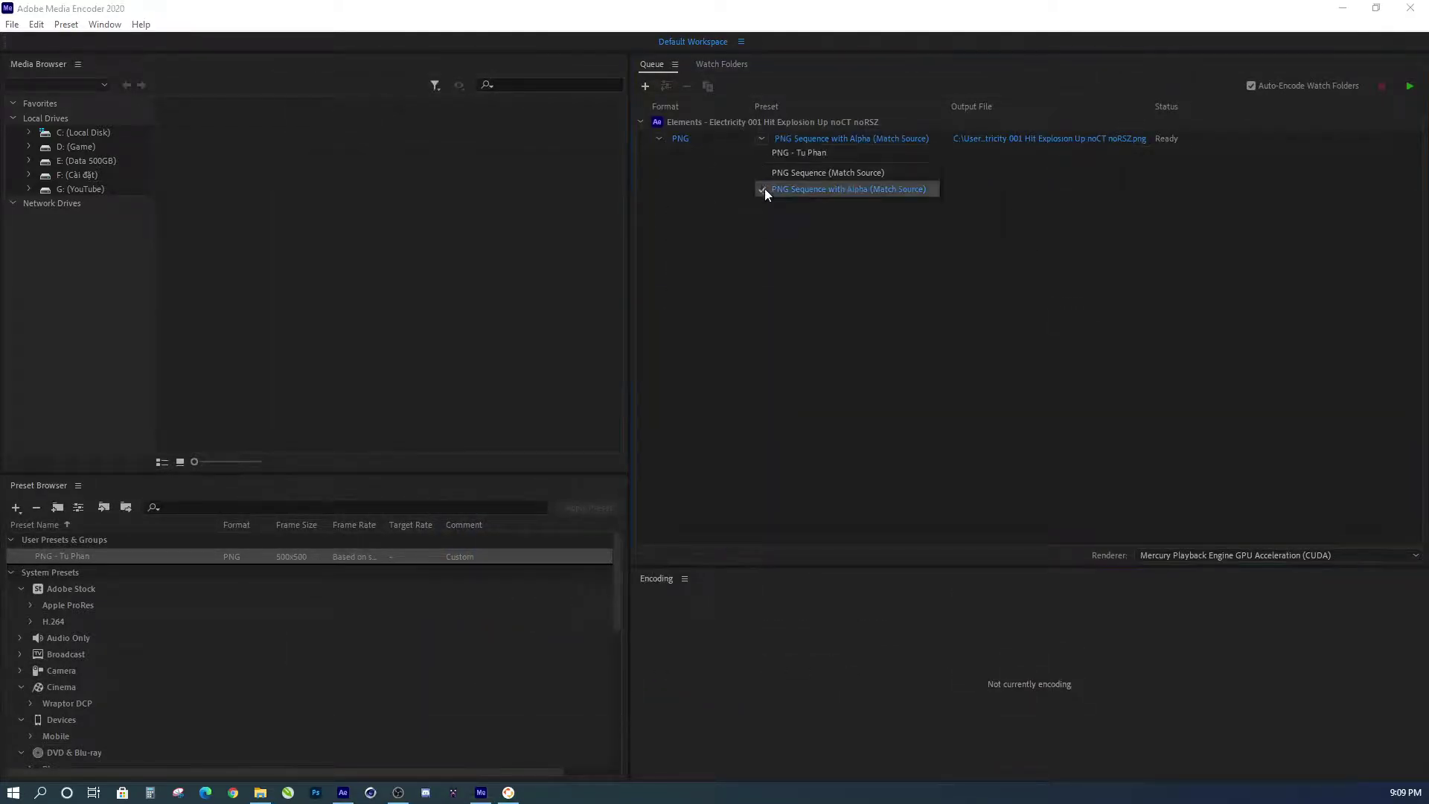
left_click(854, 189)
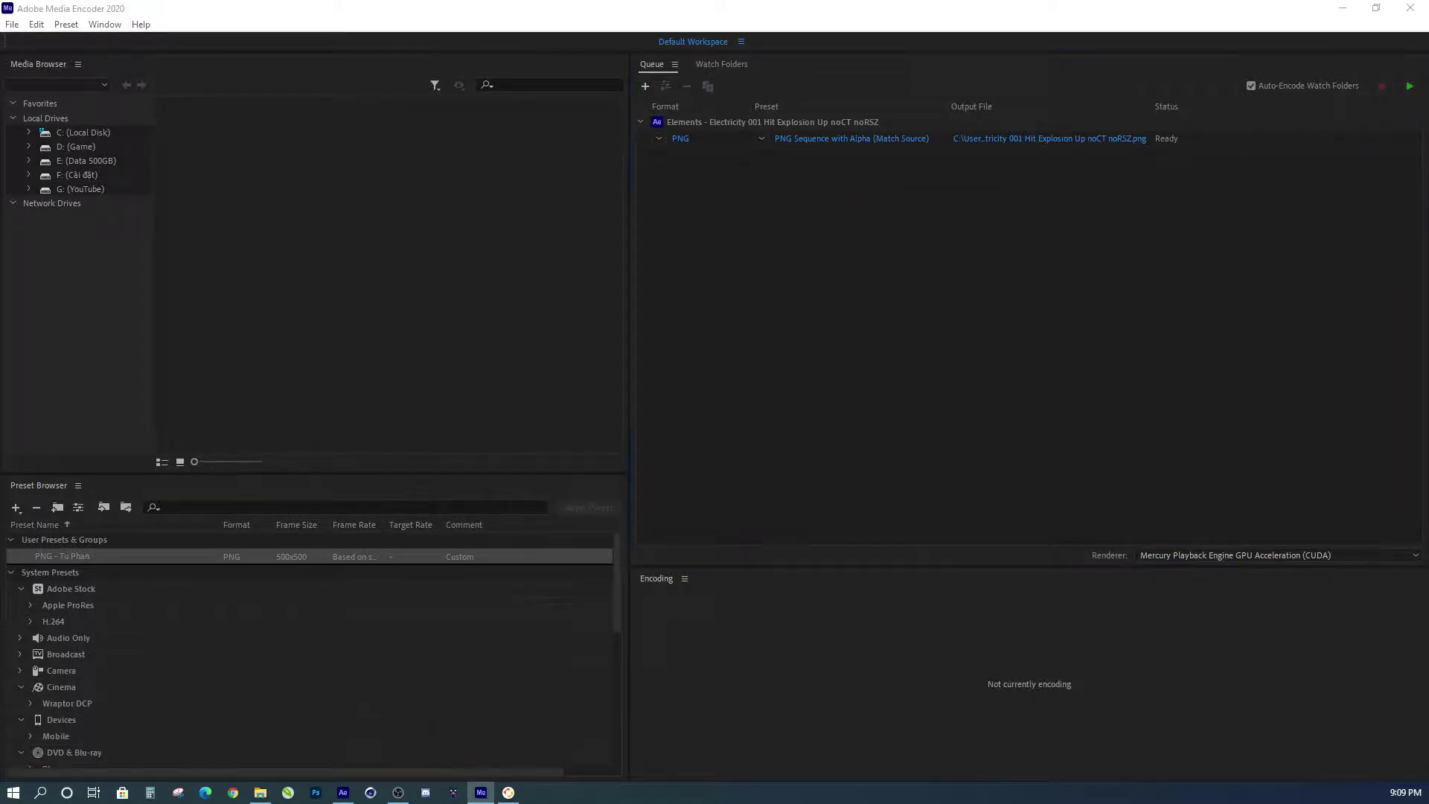
key("super+e")
- Select all 16 Electricity 001 PNG frames in the Downloads Test folder and delete them
left_click_drag(1305, 140, 997, 139)
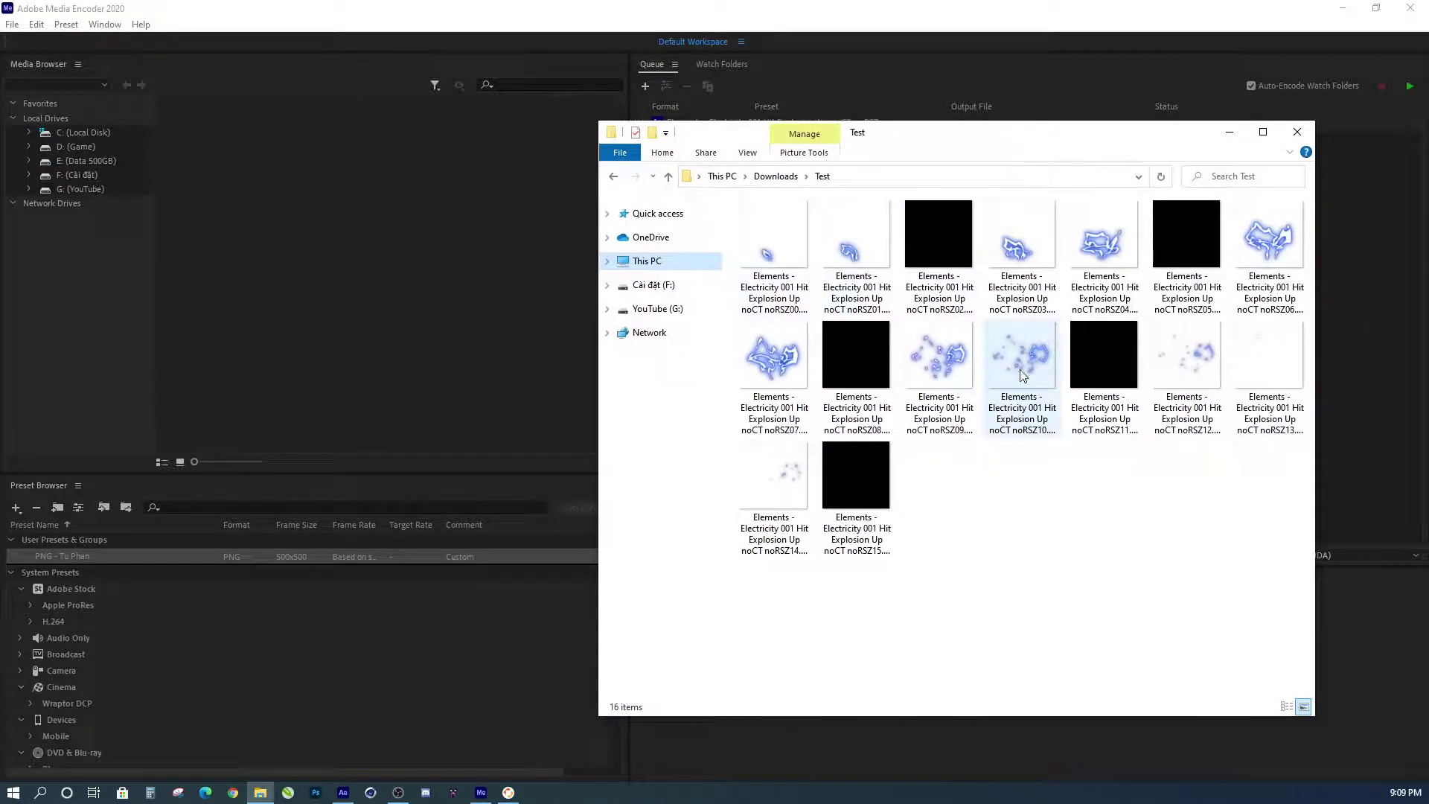
left_click(778, 265)
left_click(853, 485, "shift")
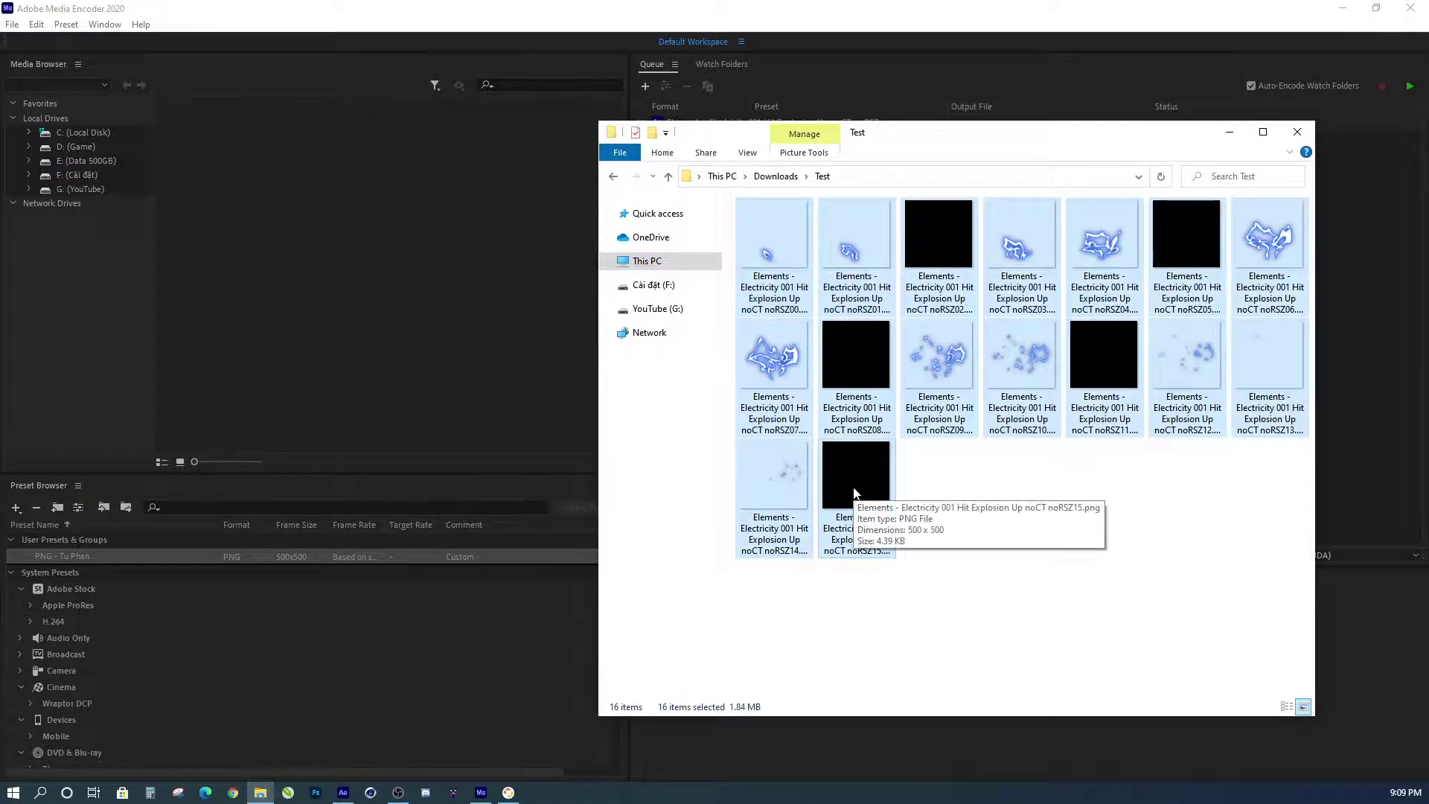
key("Delete")
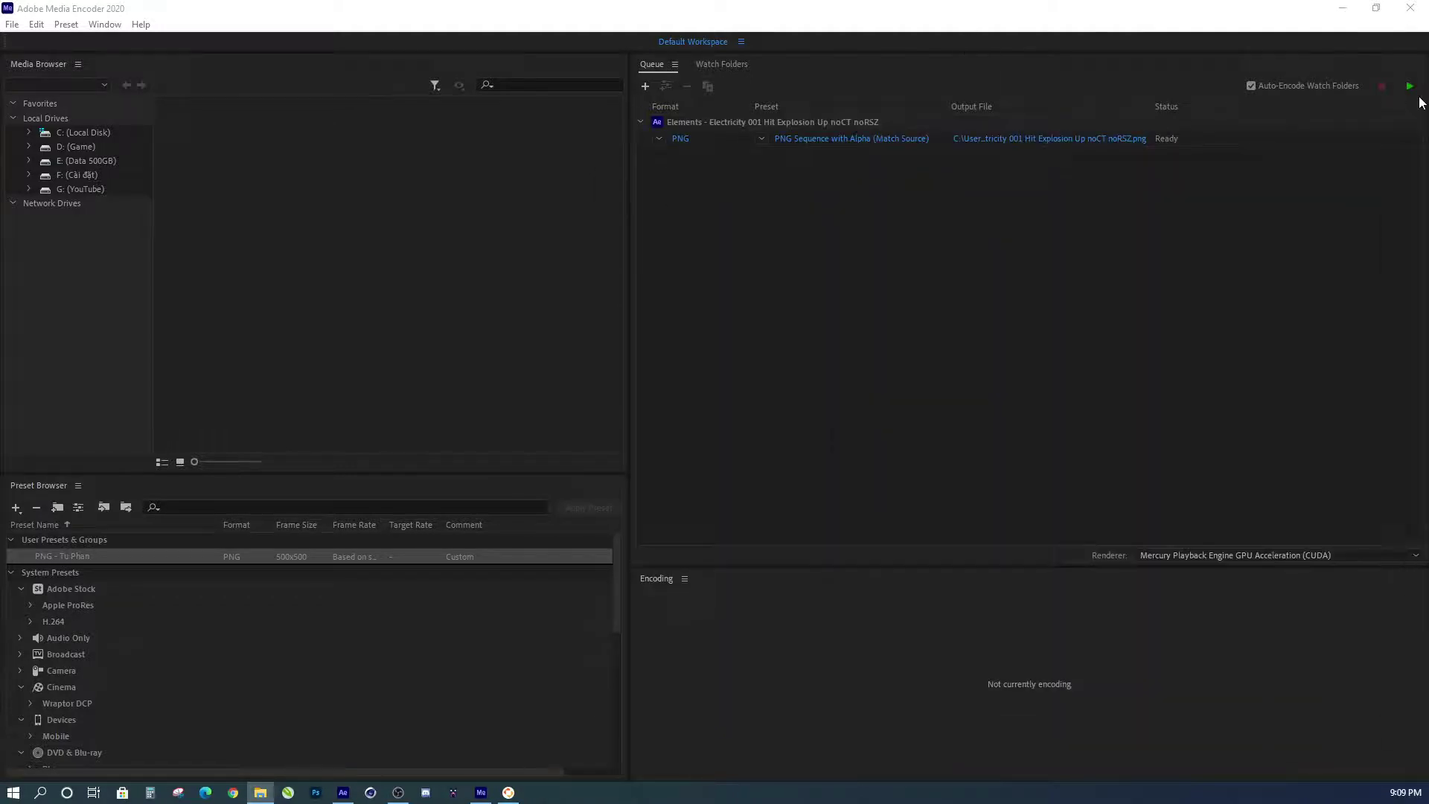
- Start the queue to encode the Electricity 001 item as a PNG Sequence with Alpha
left_click(1410, 86)
- Reset the Electricity 001 item to Ready, set its output to Downloads > Test, and re-encode
right_click(788, 122)
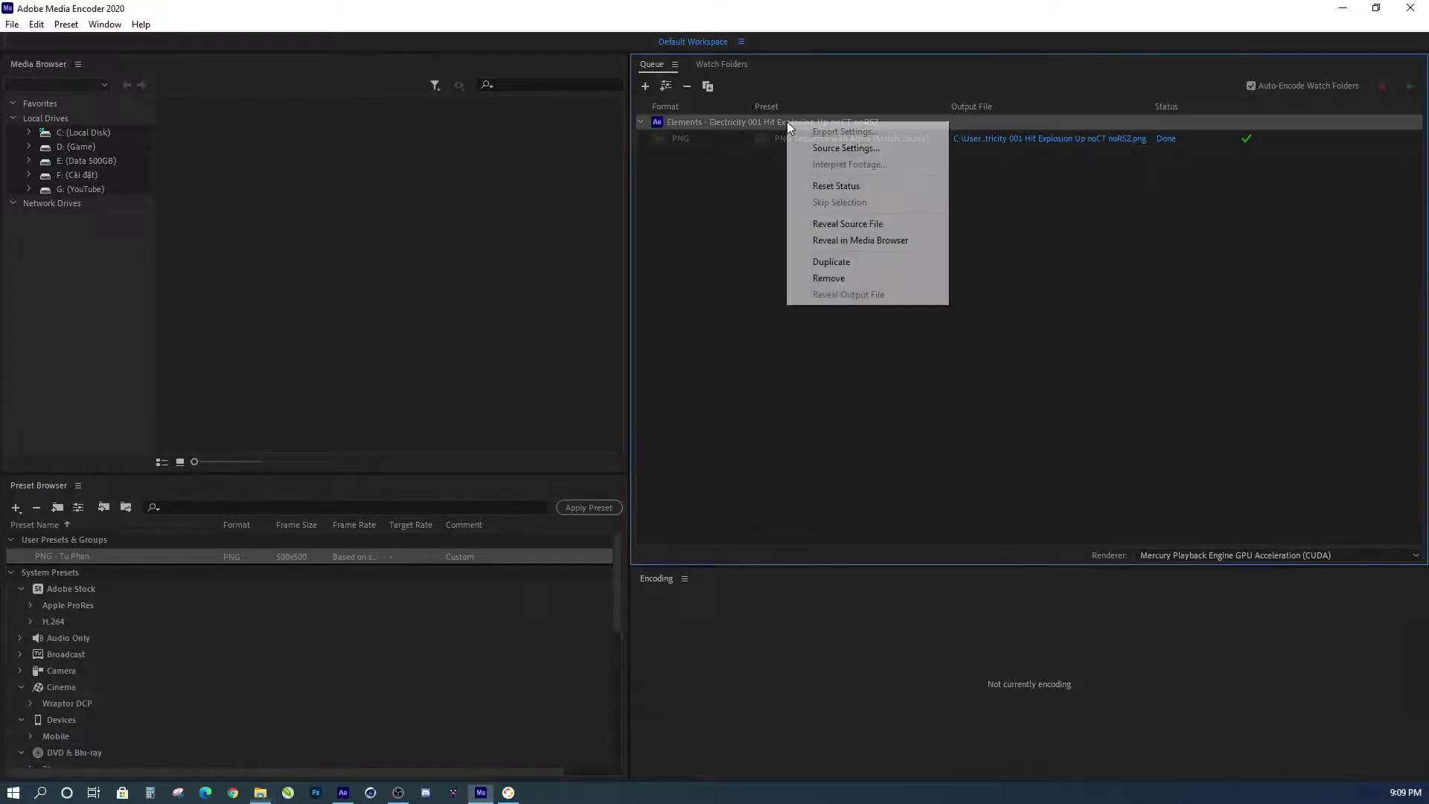
left_click(853, 191)
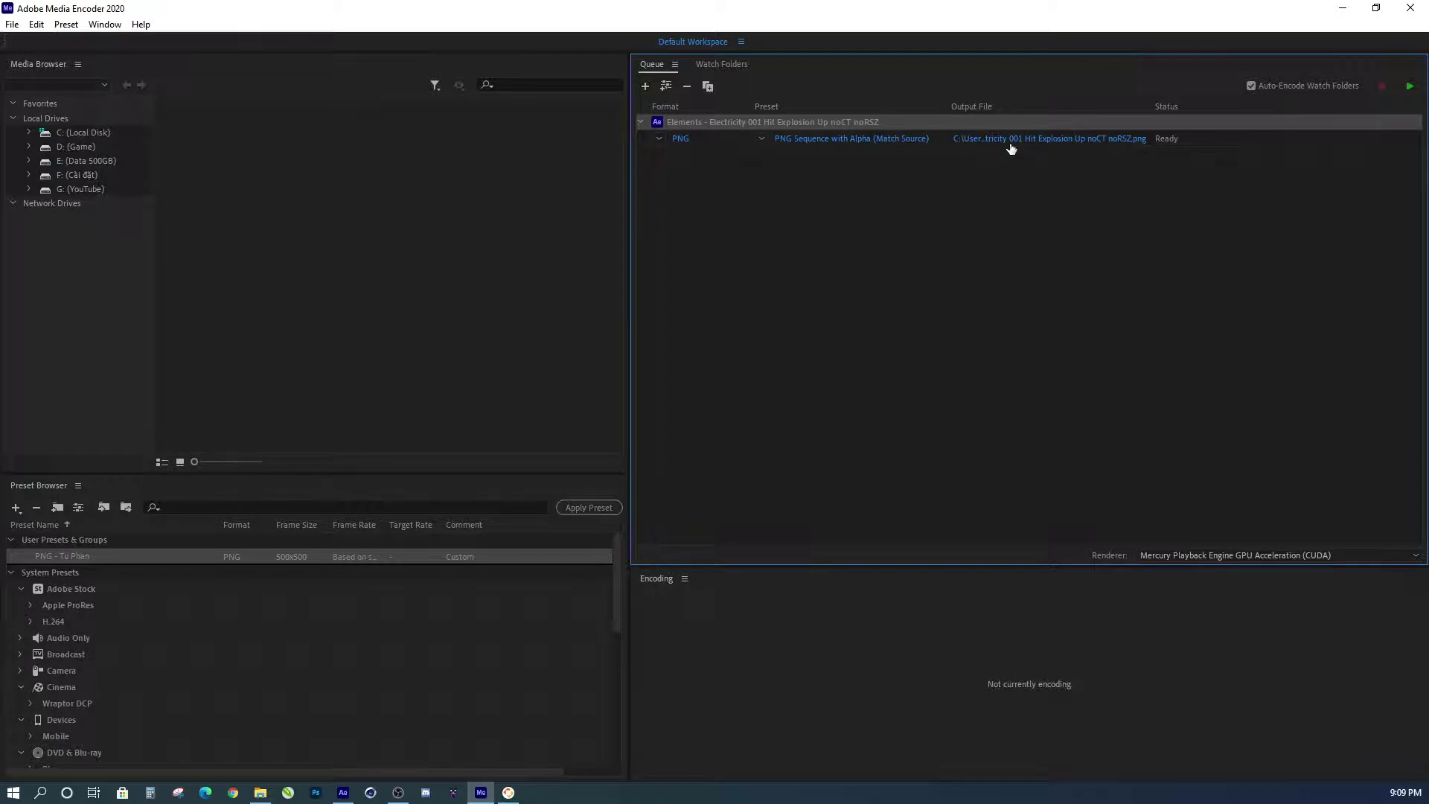
left_click(976, 138)
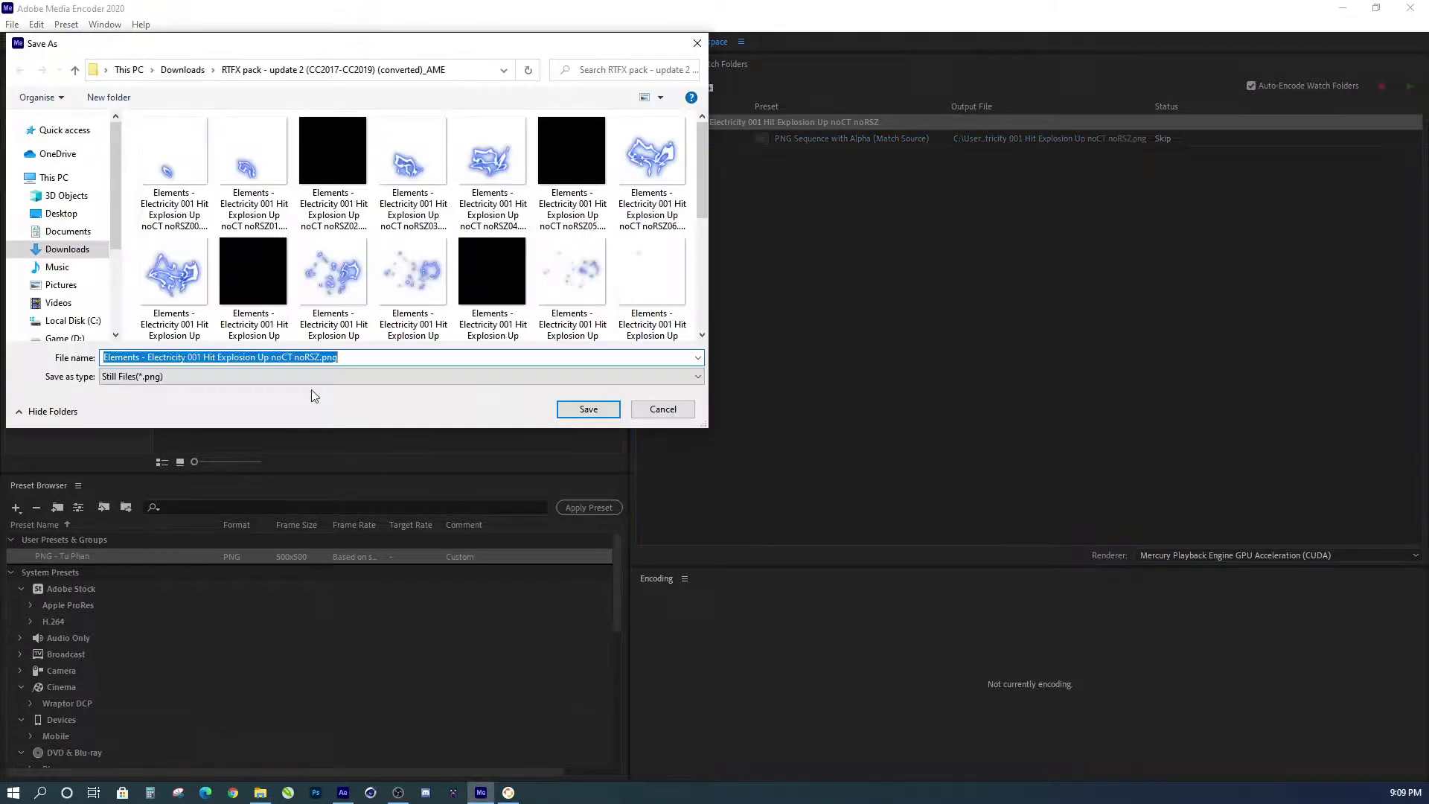
left_click(71, 248)
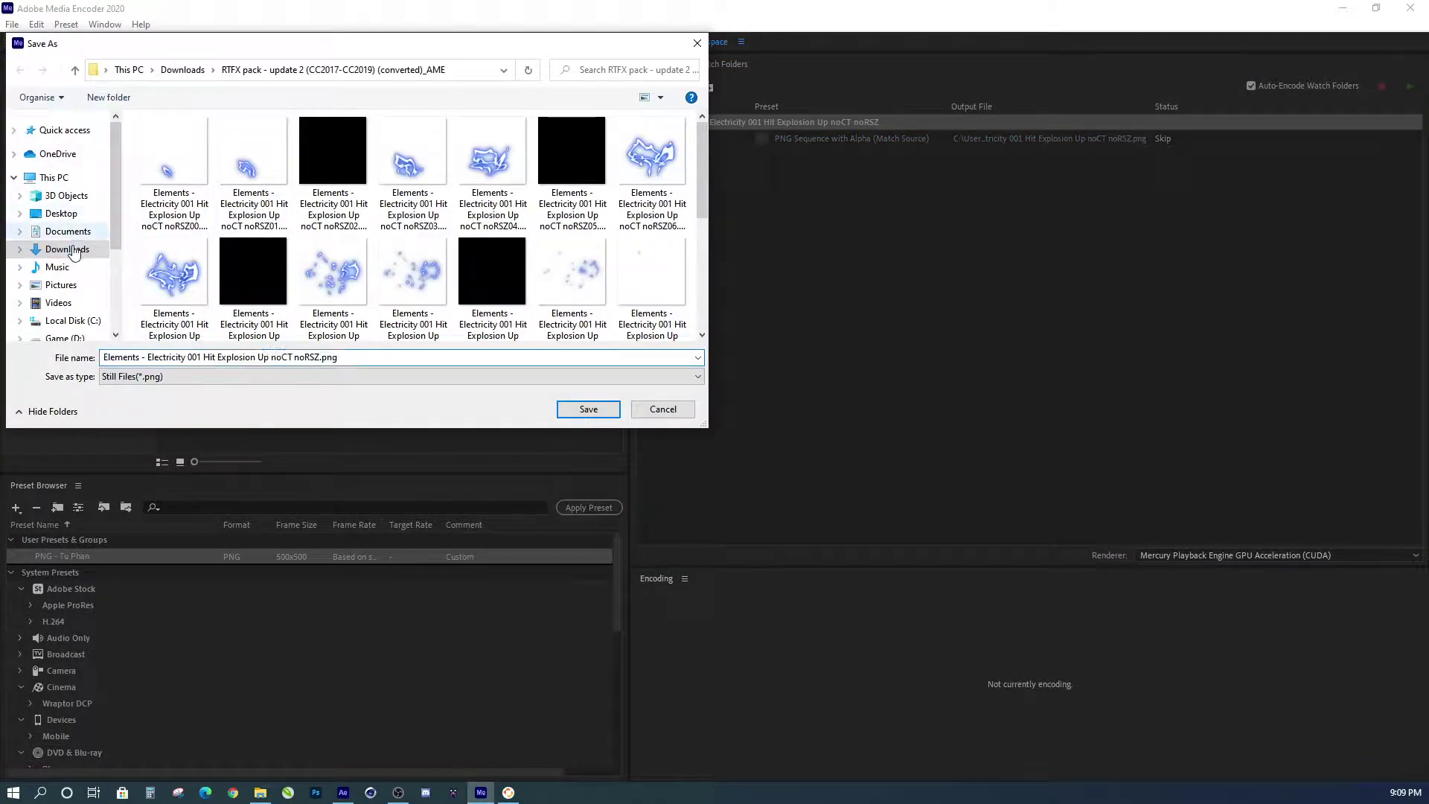
left_click(161, 193)
double_click(161, 193)
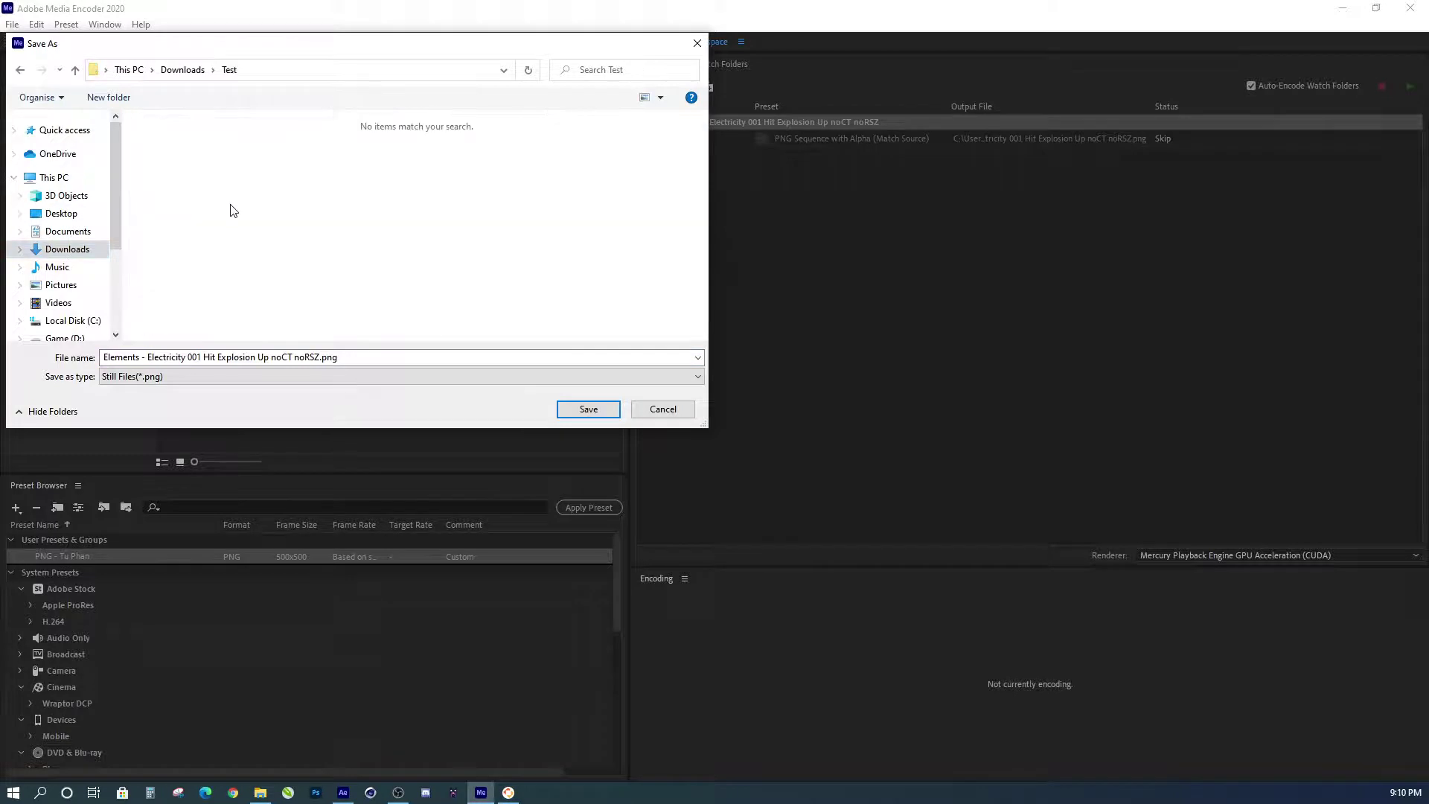
left_click(585, 411)
key("Return")
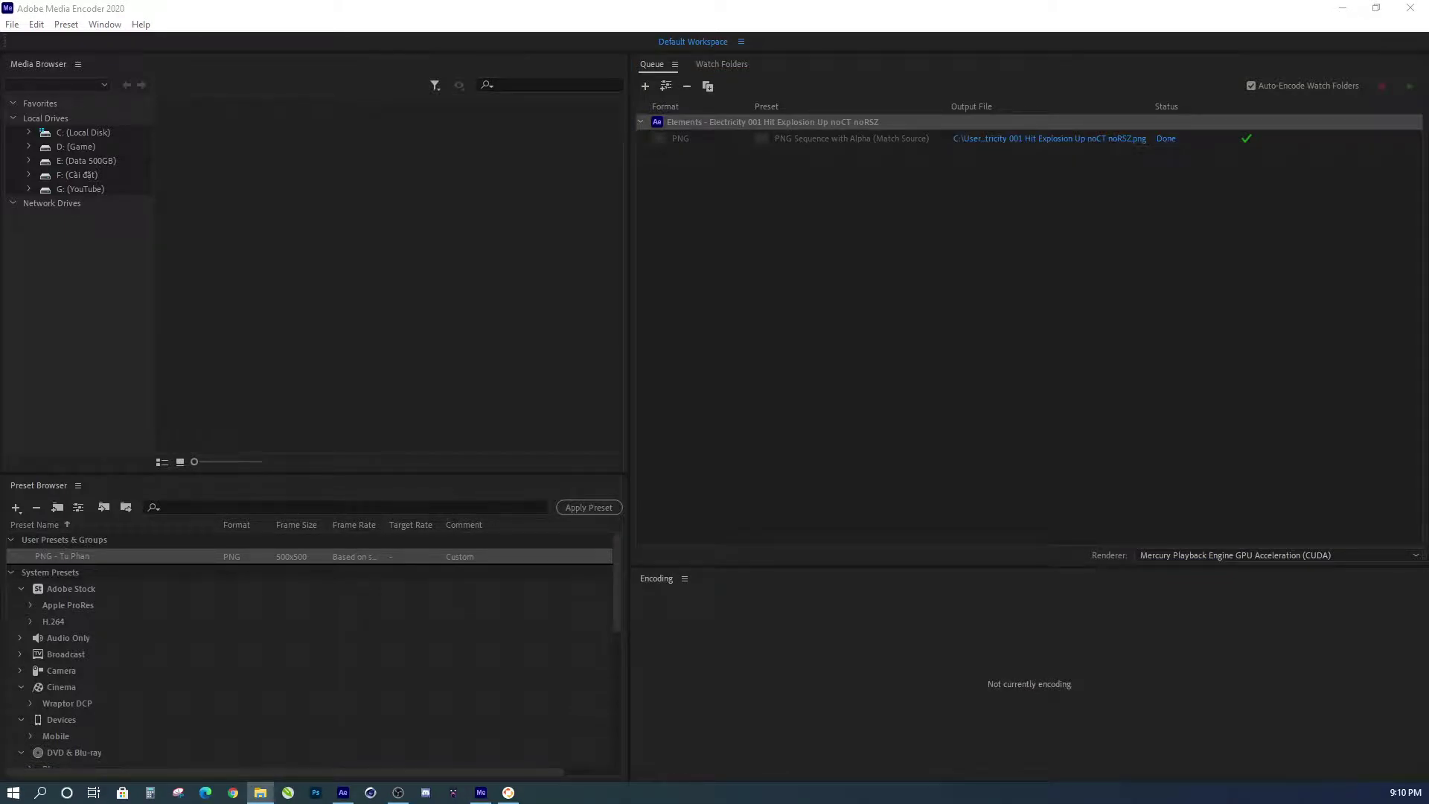
- Delete all 24 rendered PNG frames from the Test folder, then return to Media Encoder's Electricity 001 item
key("alt+Tab")
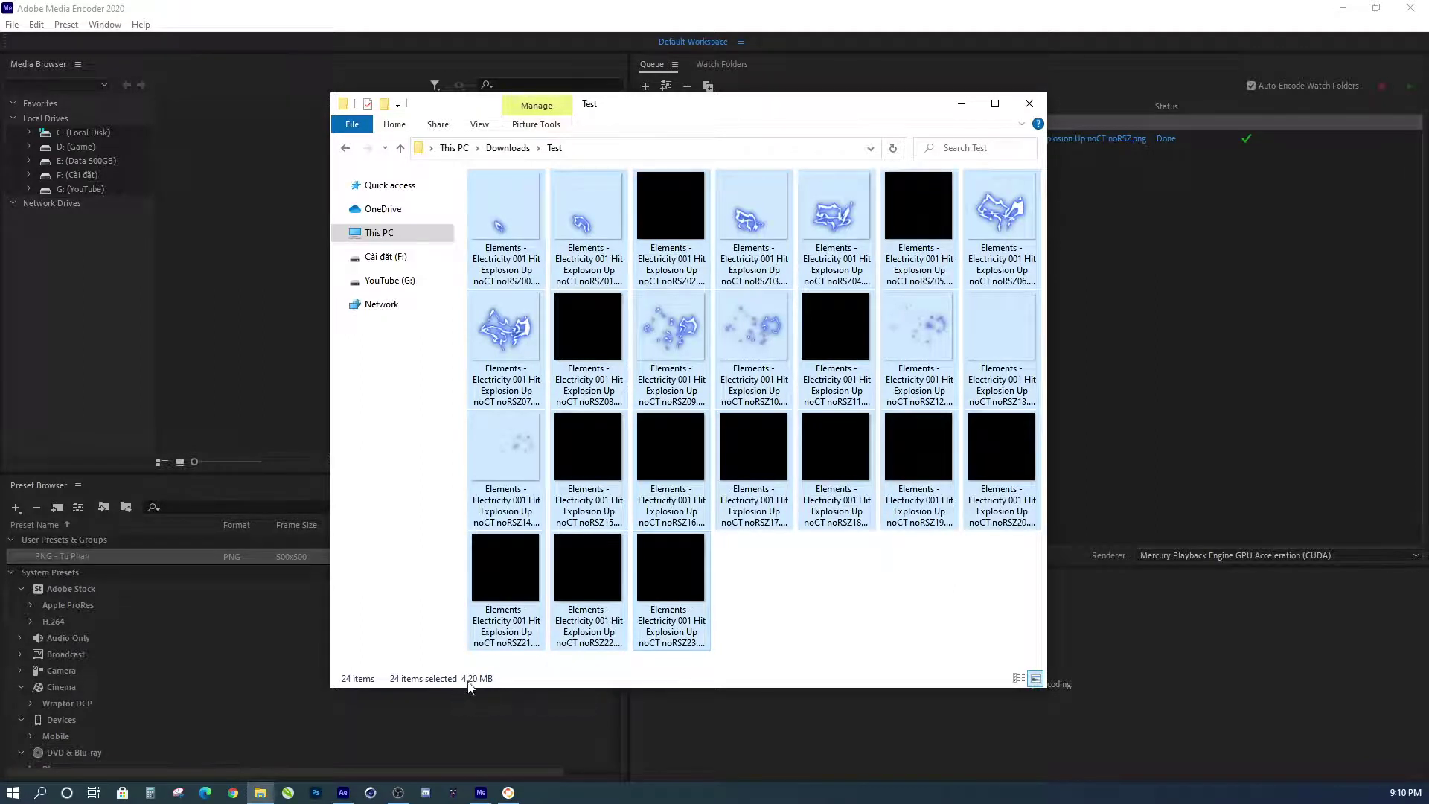
left_click_drag(789, 113, 841, 110)
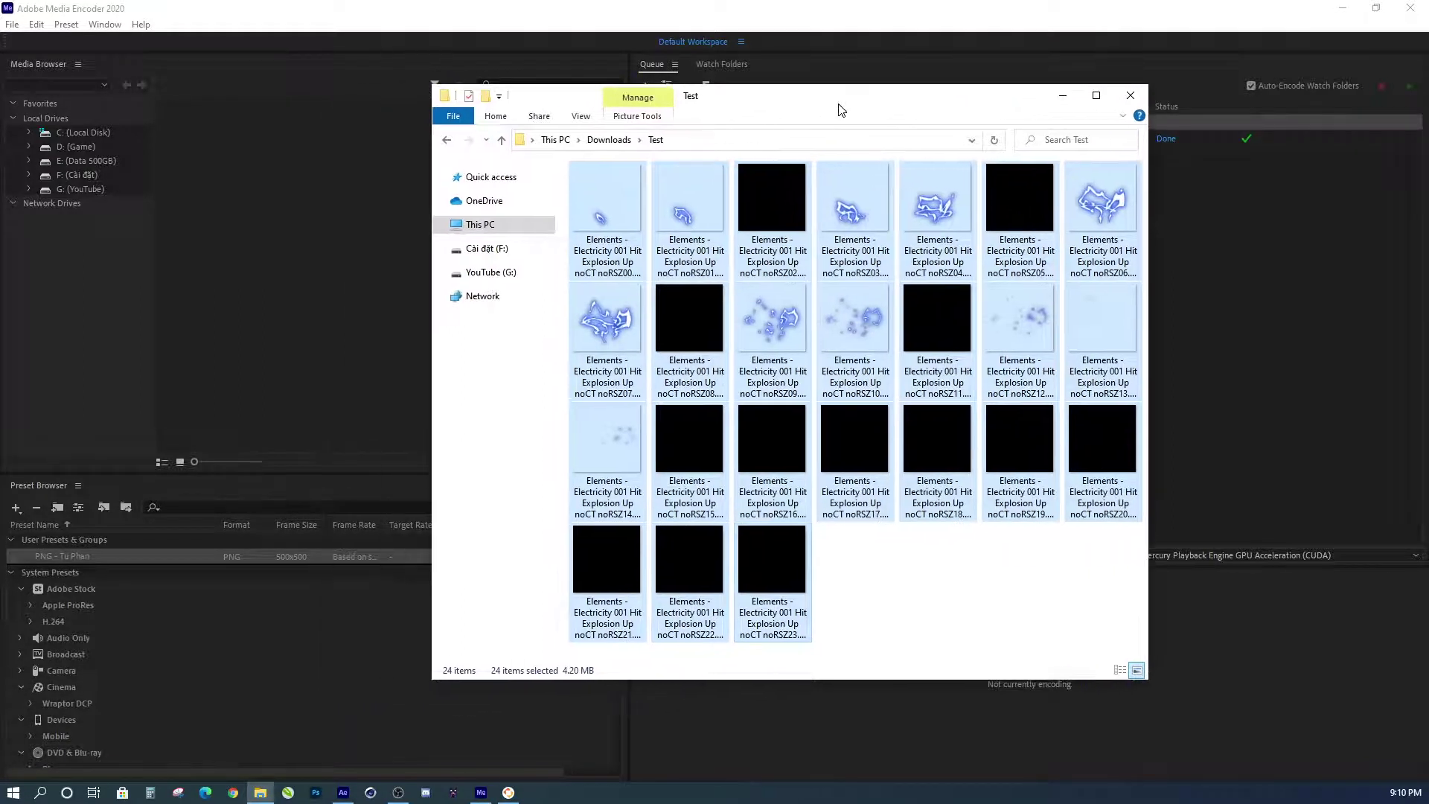
left_click(617, 211)
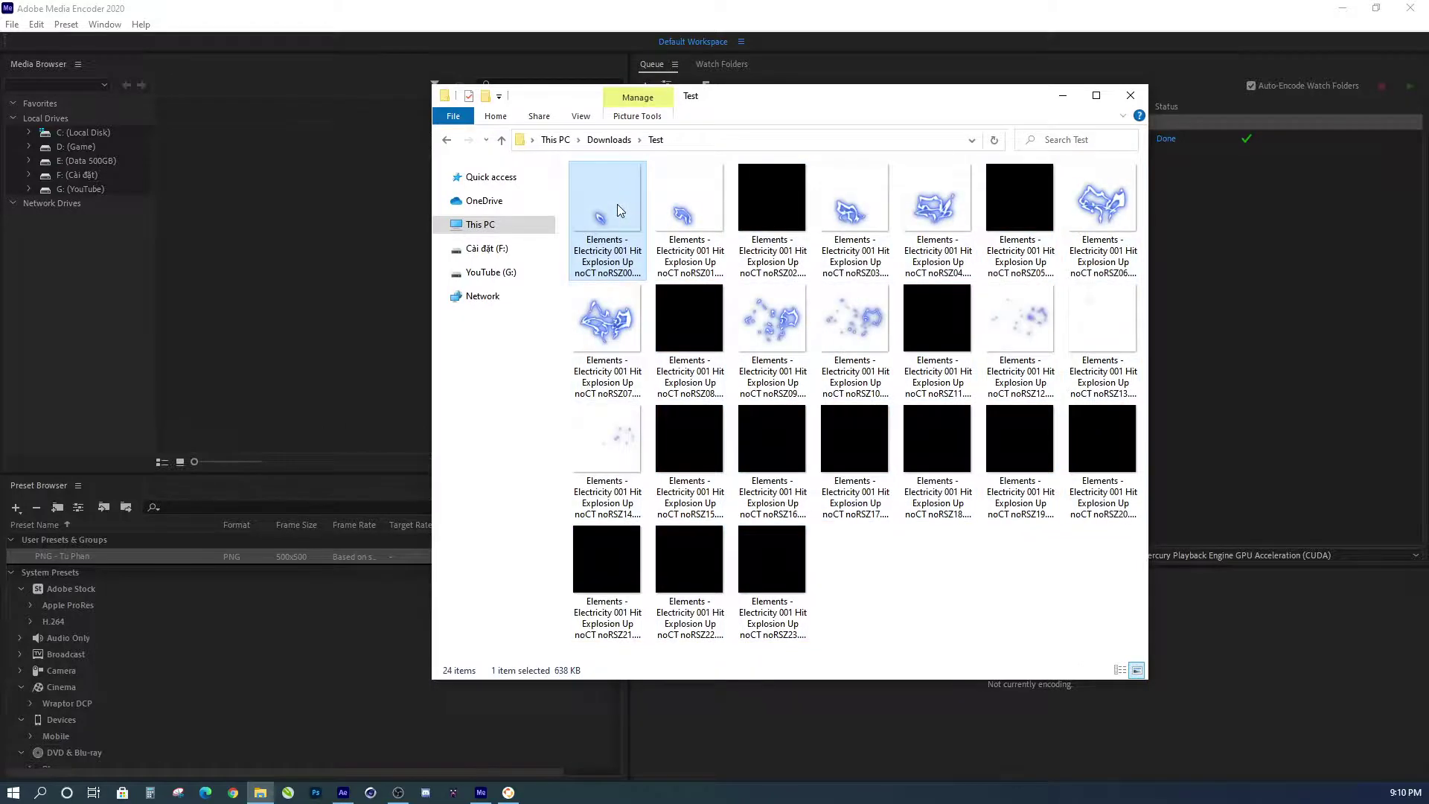
key("ctrl+a")
key("Delete")
key("alt+Tab")
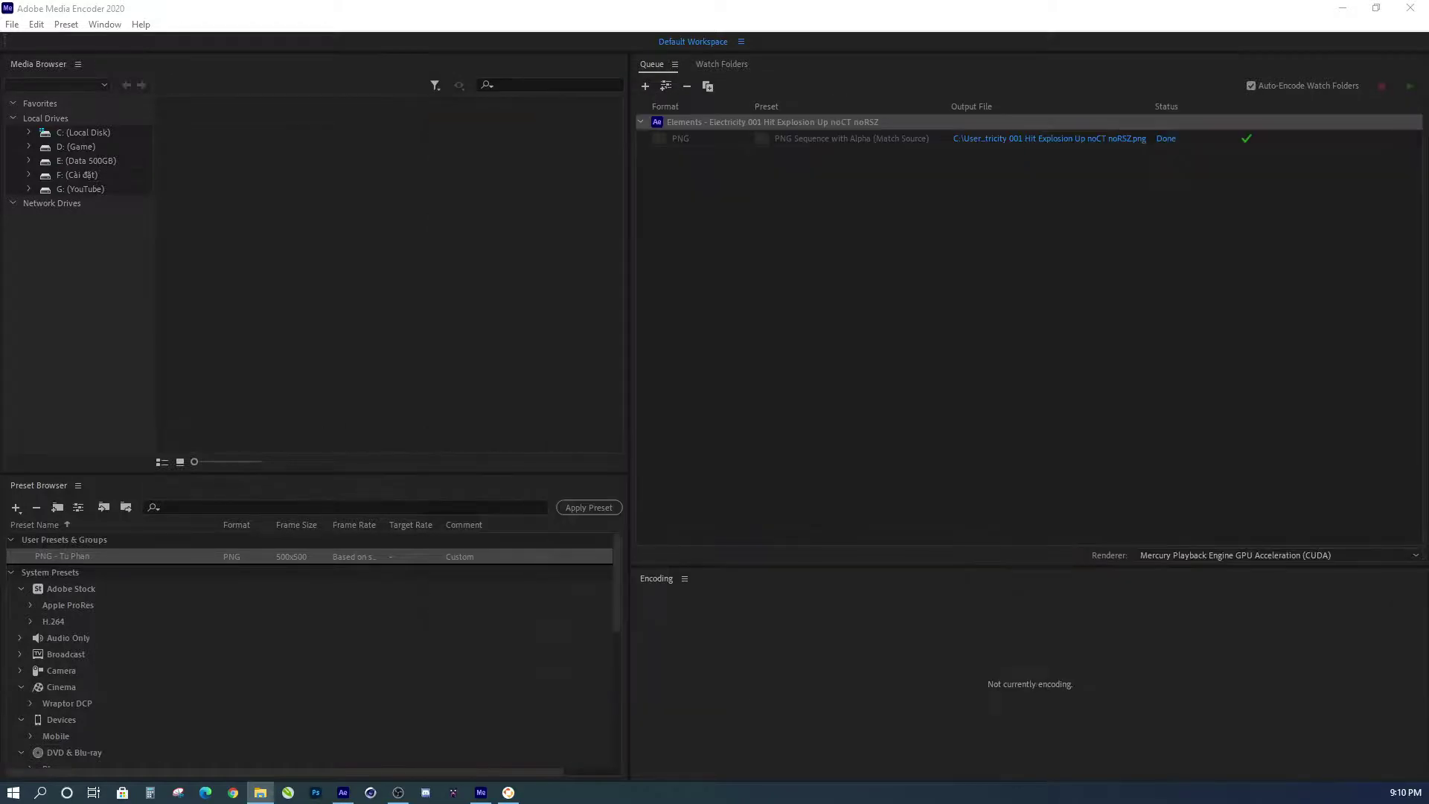
left_click(797, 125)
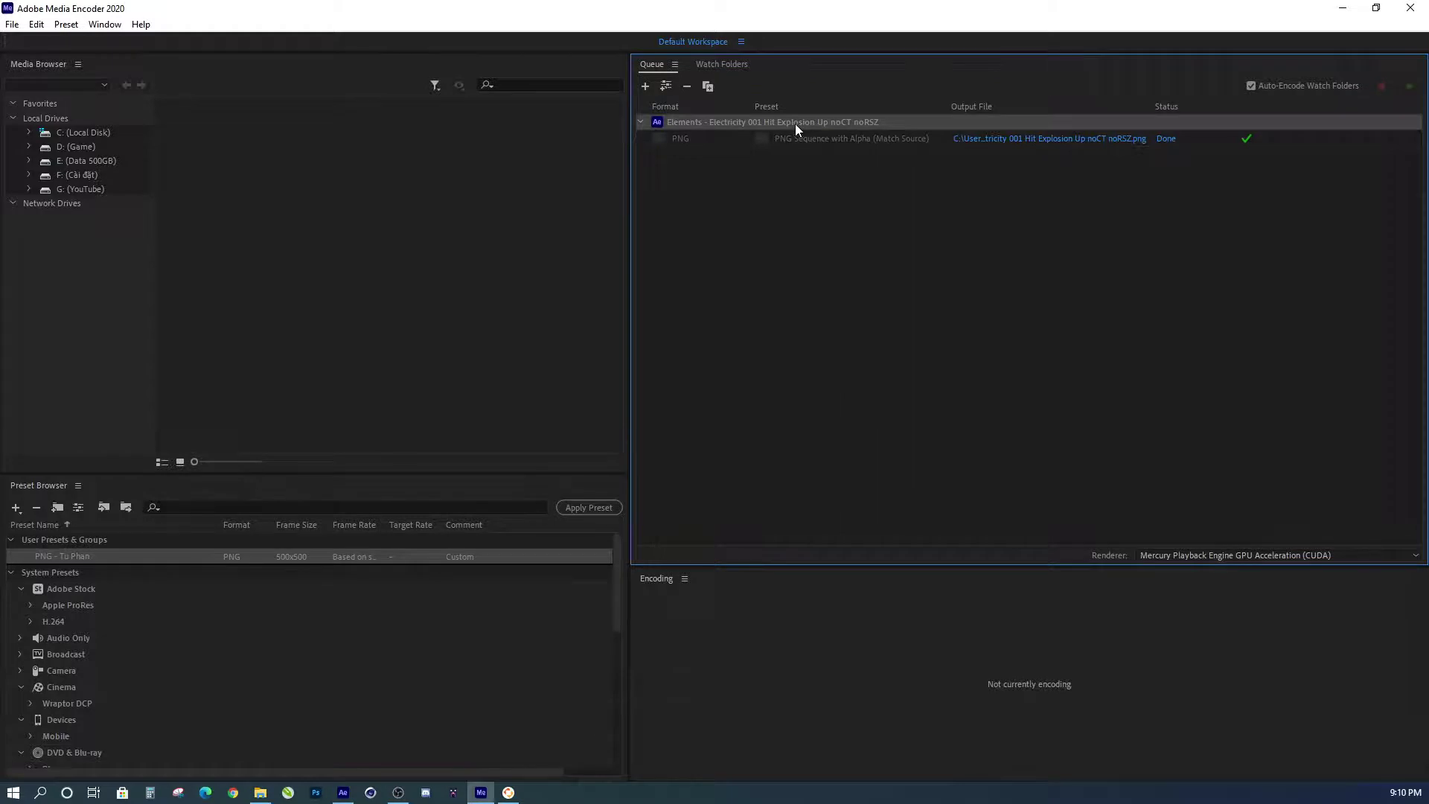
- Delete the finished Electricity 001 item from the queue, then select the custom PNG user preset
key("Delete")
left_click(785, 442)
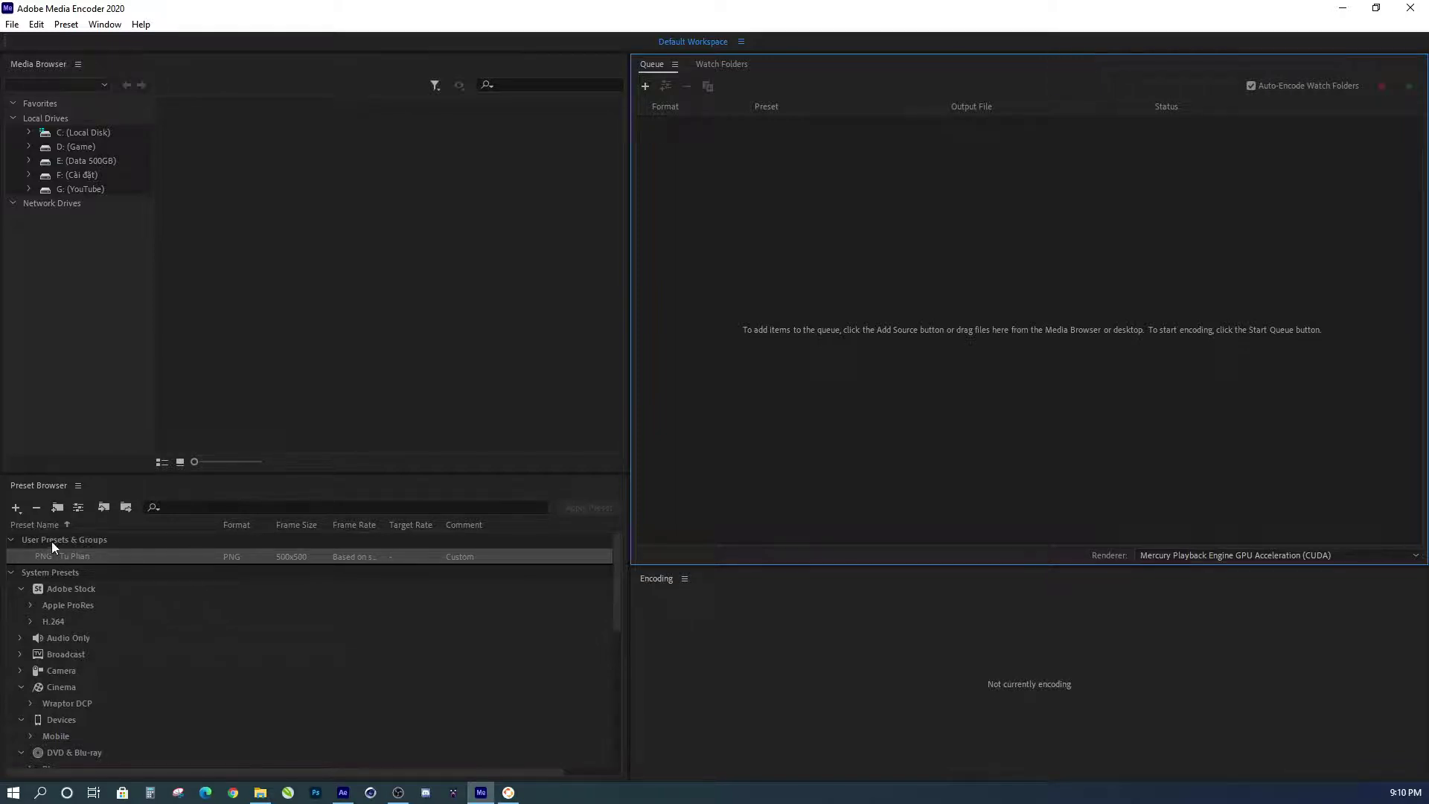
left_click(19, 511)
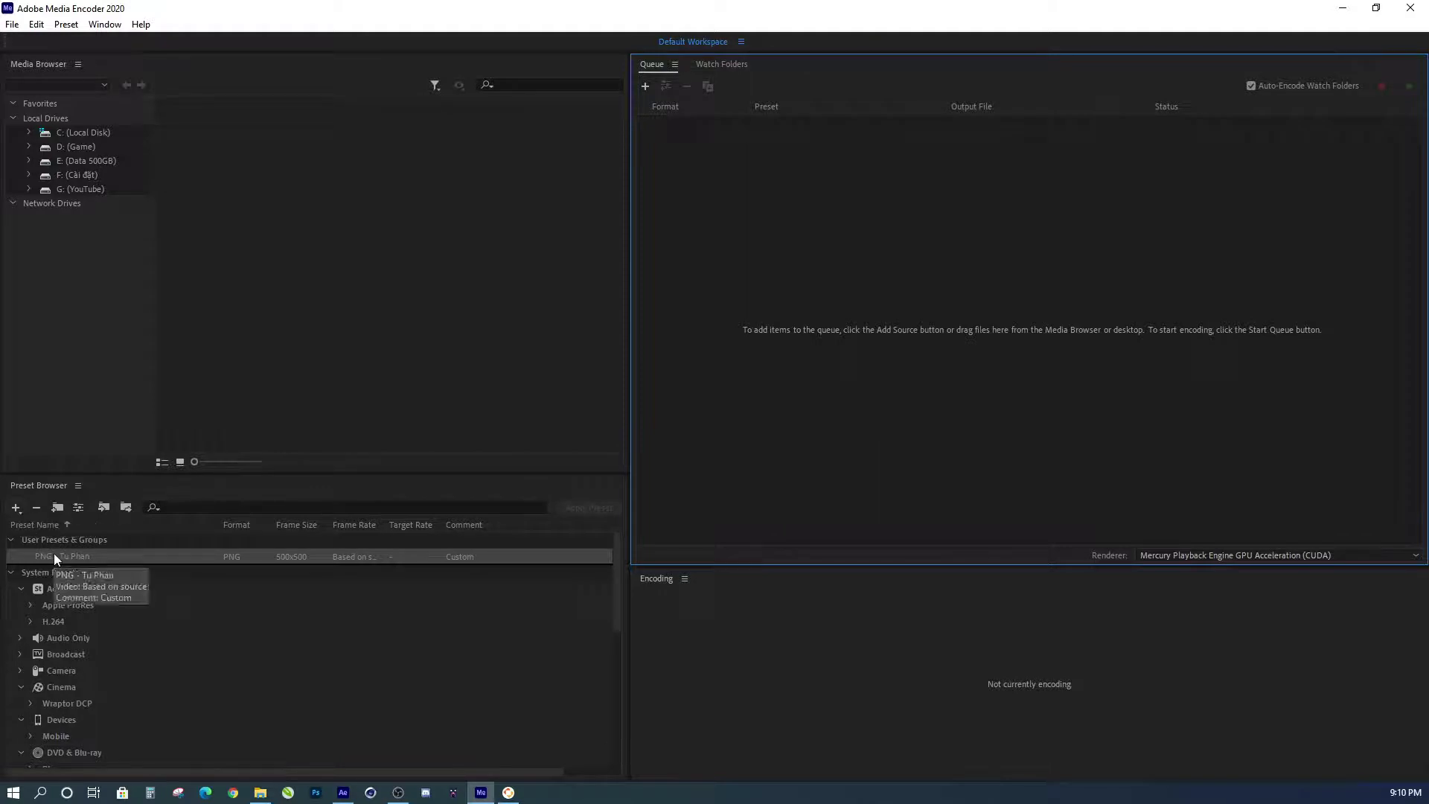
left_click(18, 509)
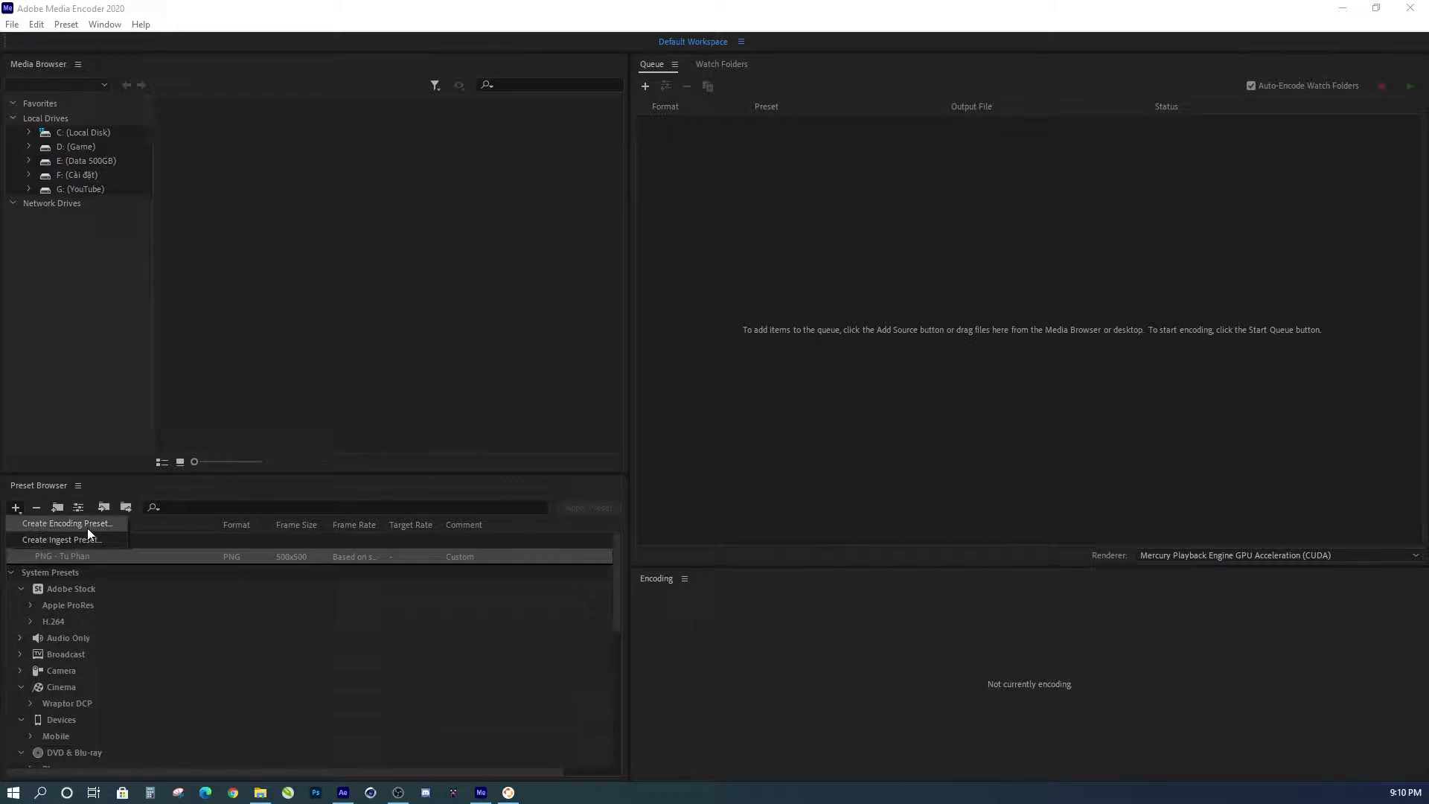
left_click(238, 500)
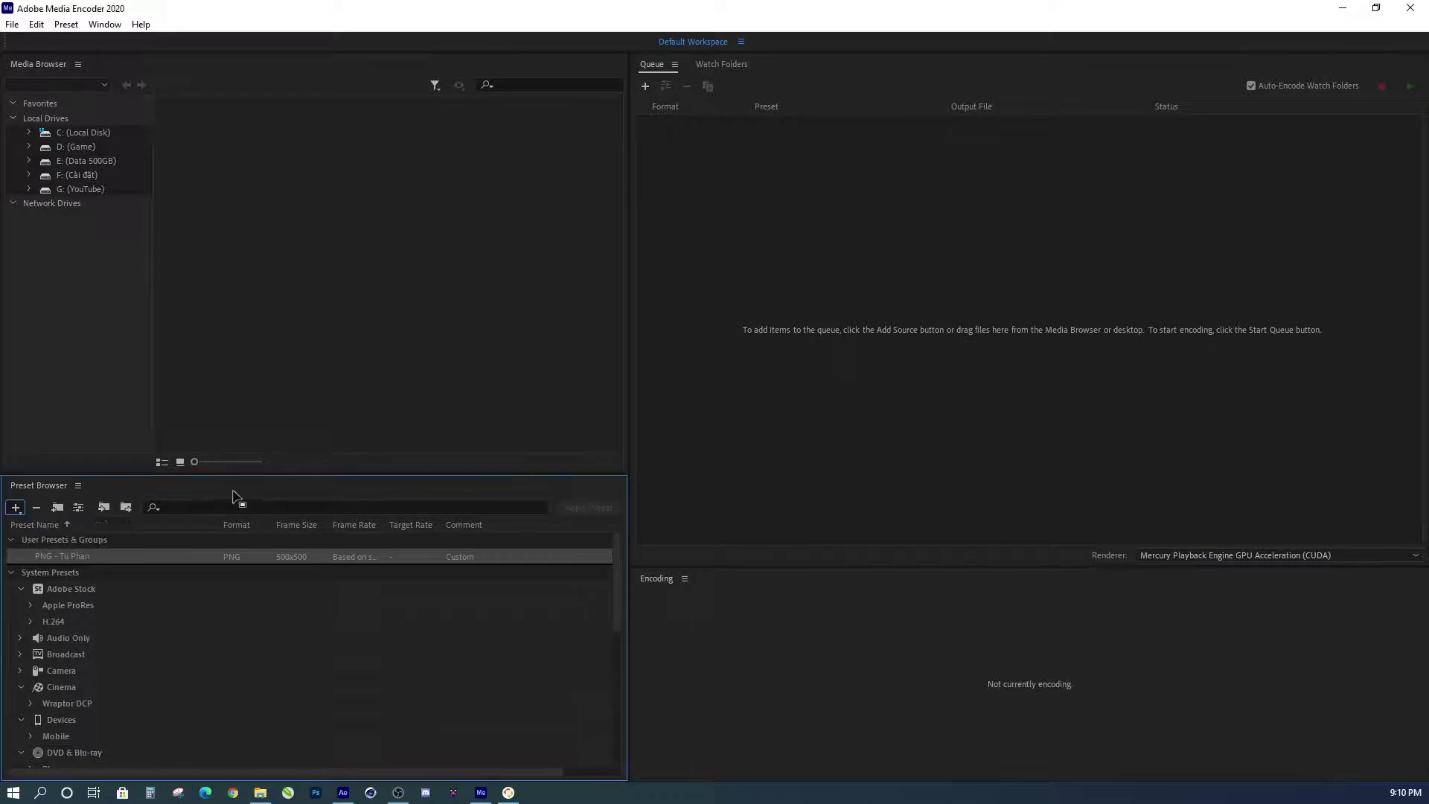
left_click(17, 509)
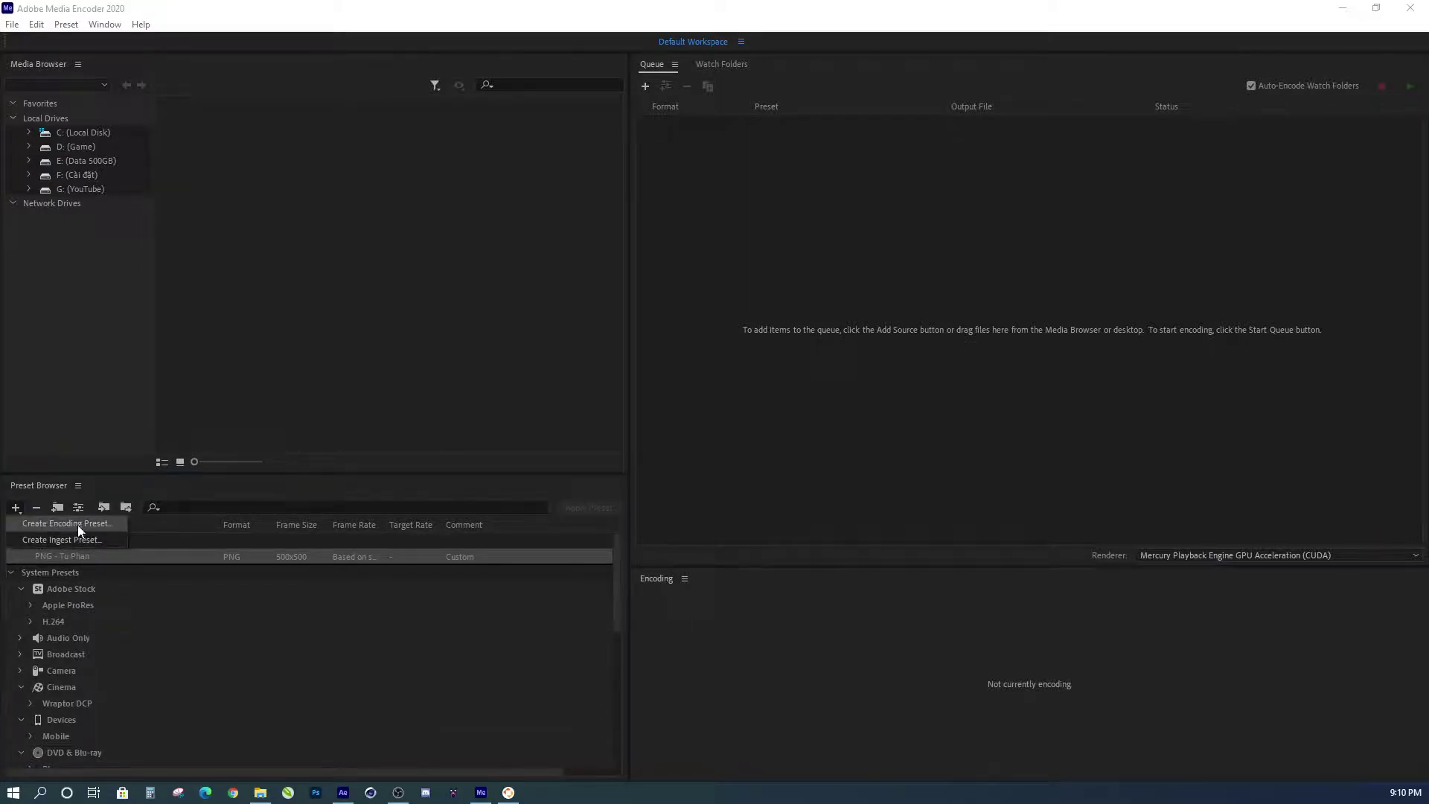
left_click(49, 556)
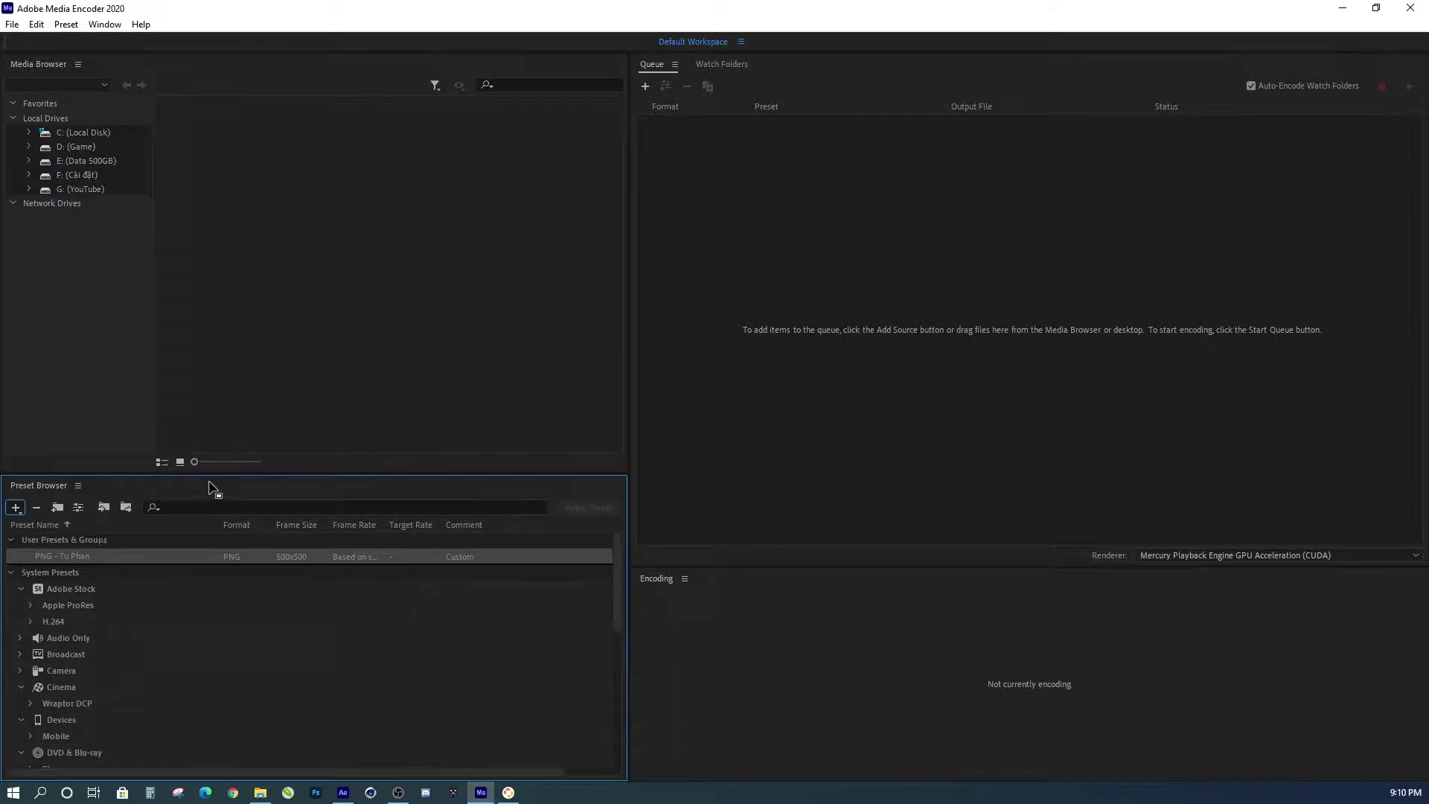
left_click(57, 555)
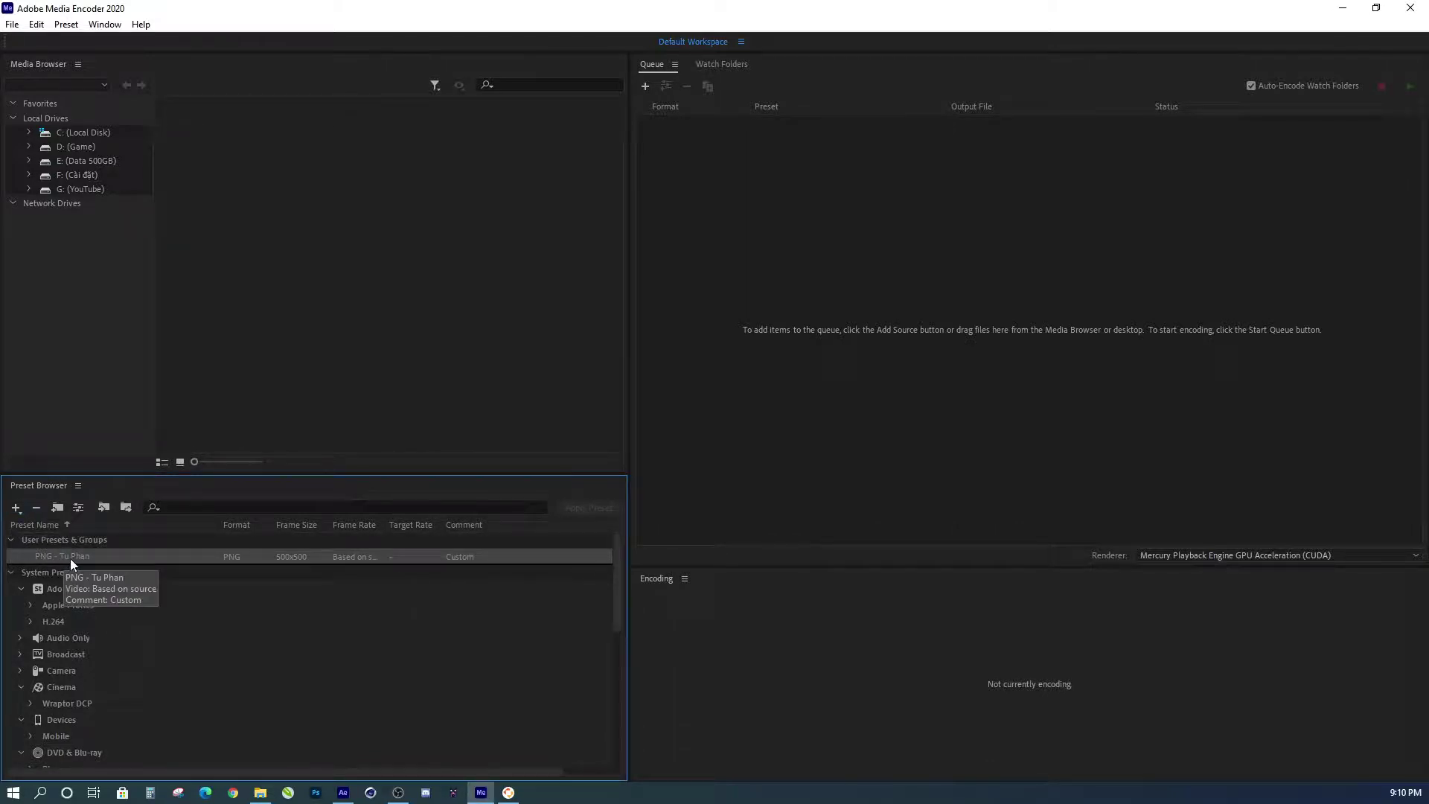
- Open the preset settings for the custom PNG - Tu Phan user preset
right_click(73, 557)
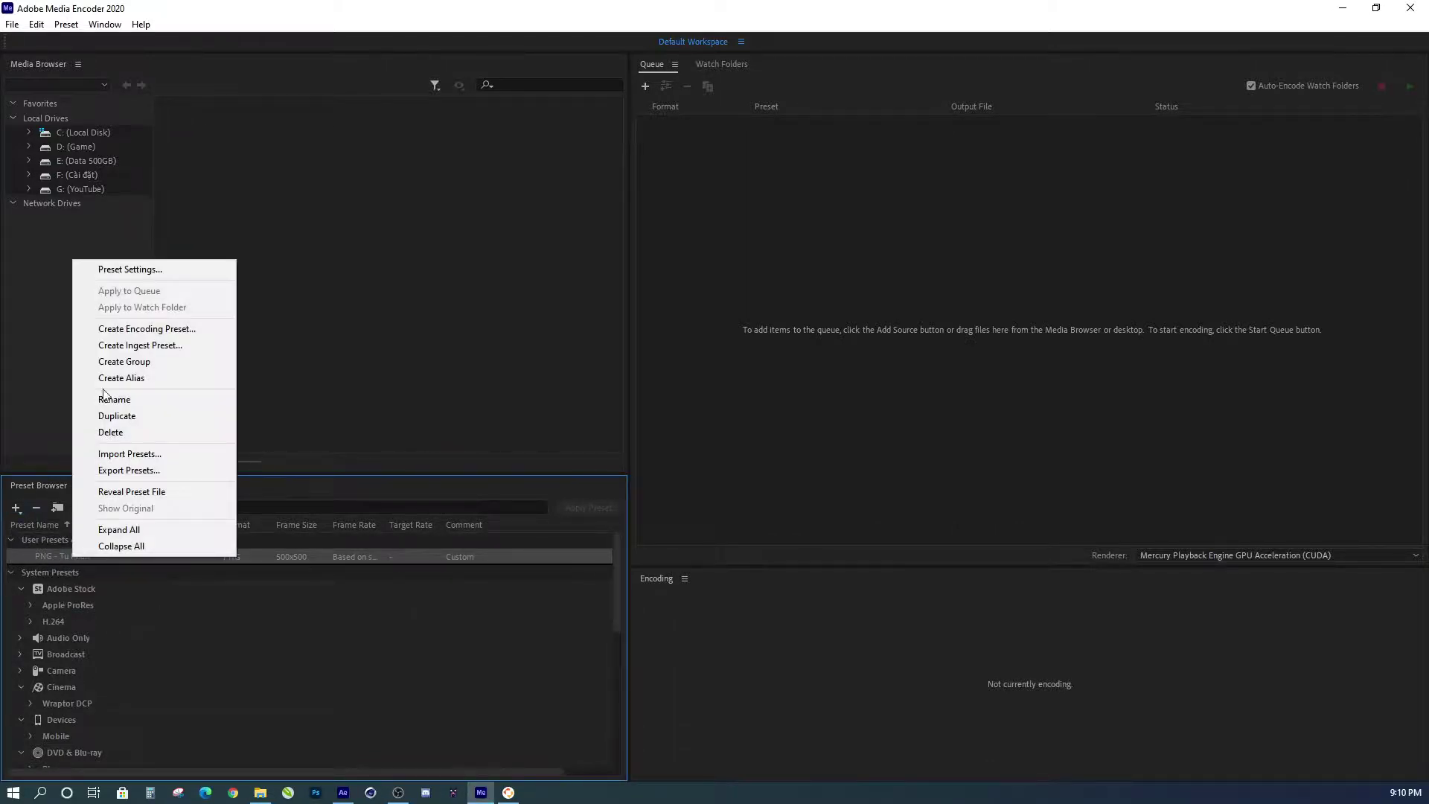
left_click(124, 276)
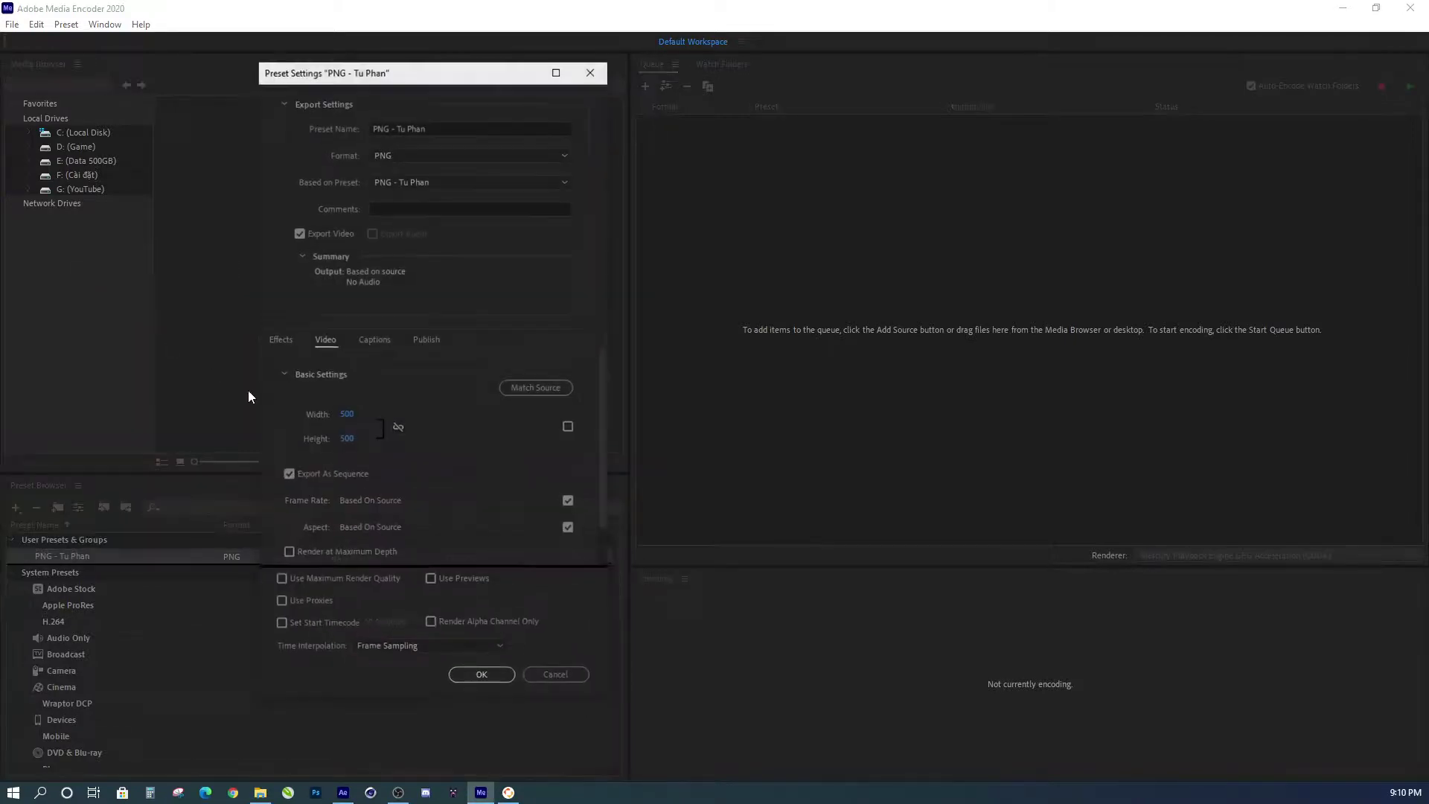
left_click_drag(373, 71, 398, 67)
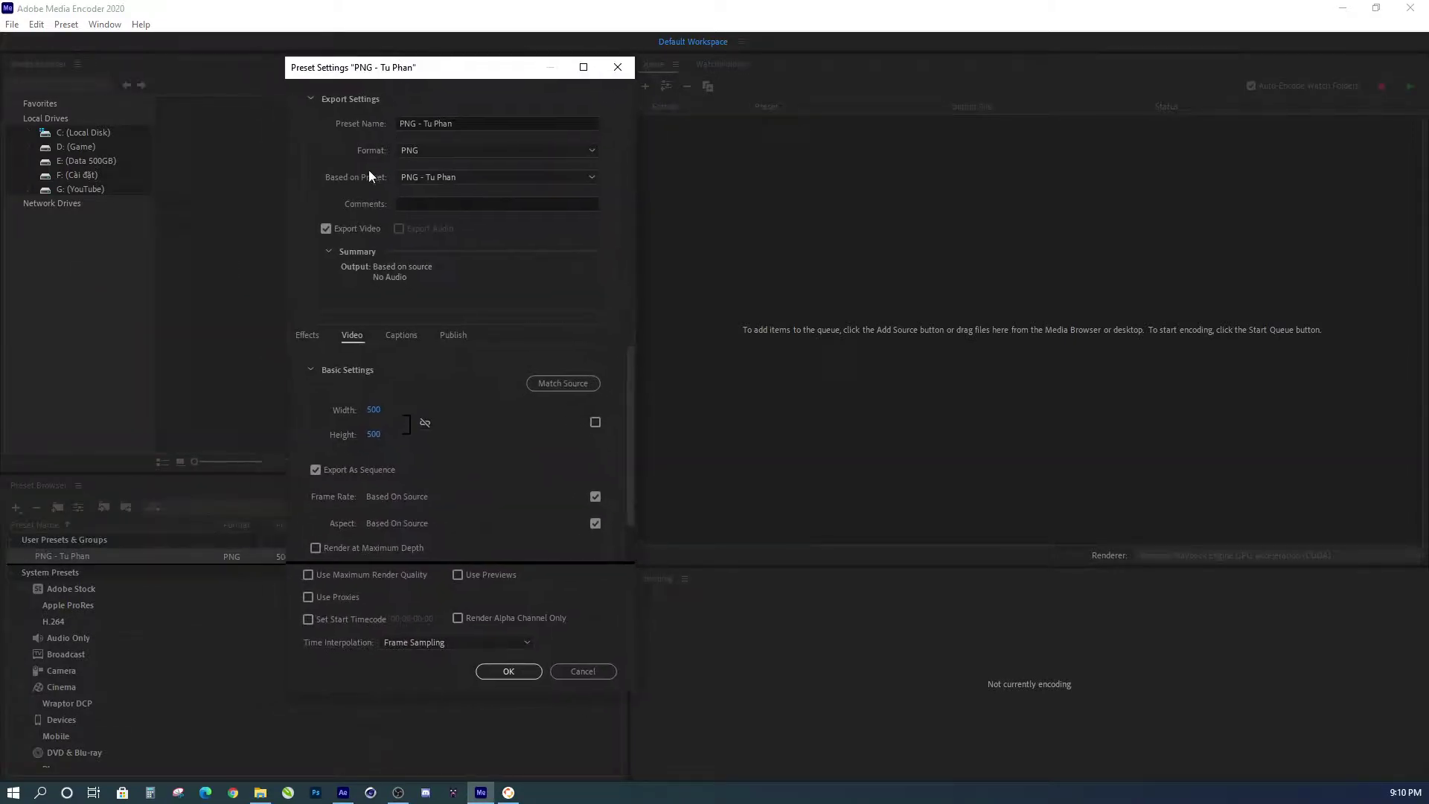
mouse_move(462, 123)
left_mouse_down()
mouse_move(390, 123)
mouse_move(426, 124)
left_mouse_up()
left_click(457, 122)
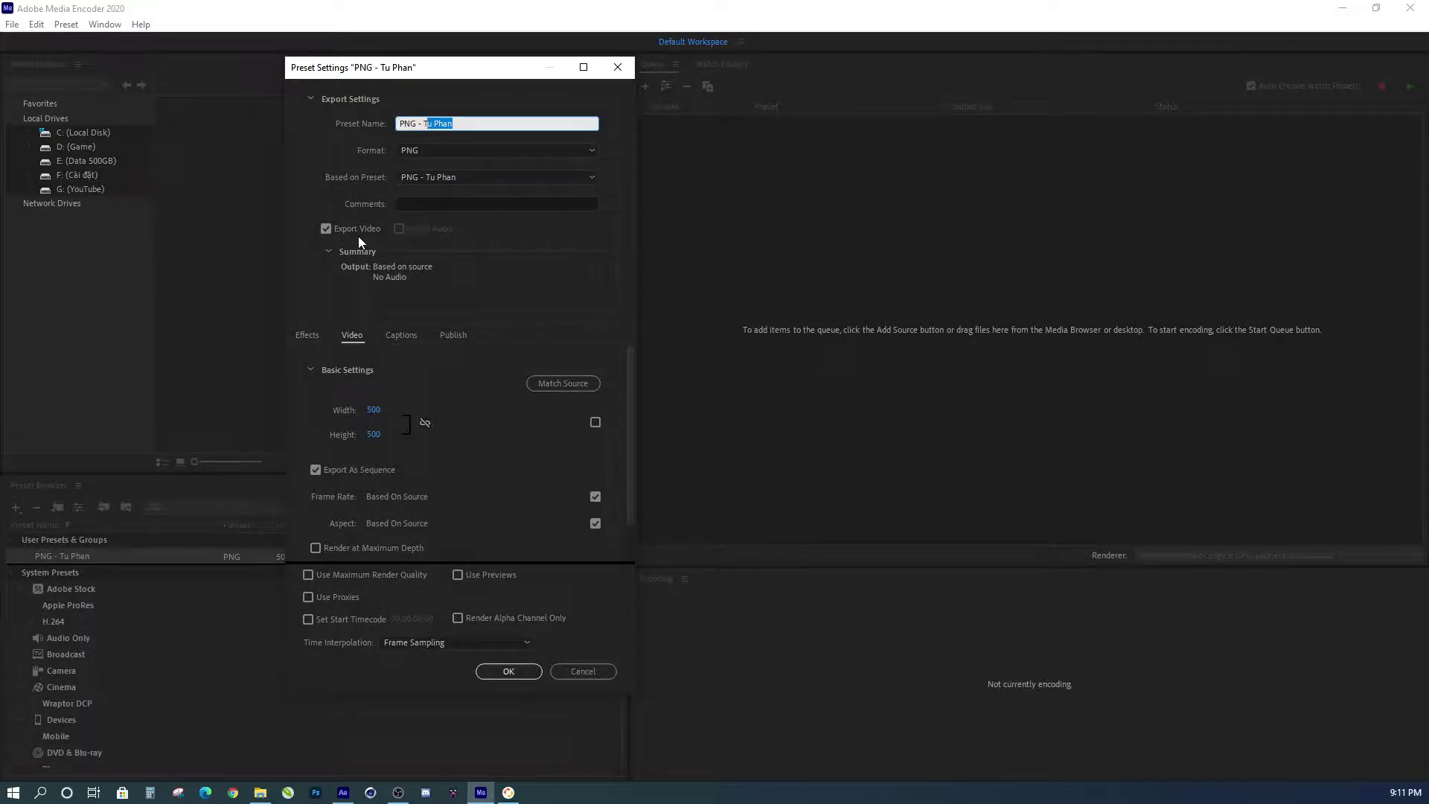
- Turn off Based On Source, set the width to 200 for a 200x200 frame, and save
left_click(315, 334)
left_click(355, 338)
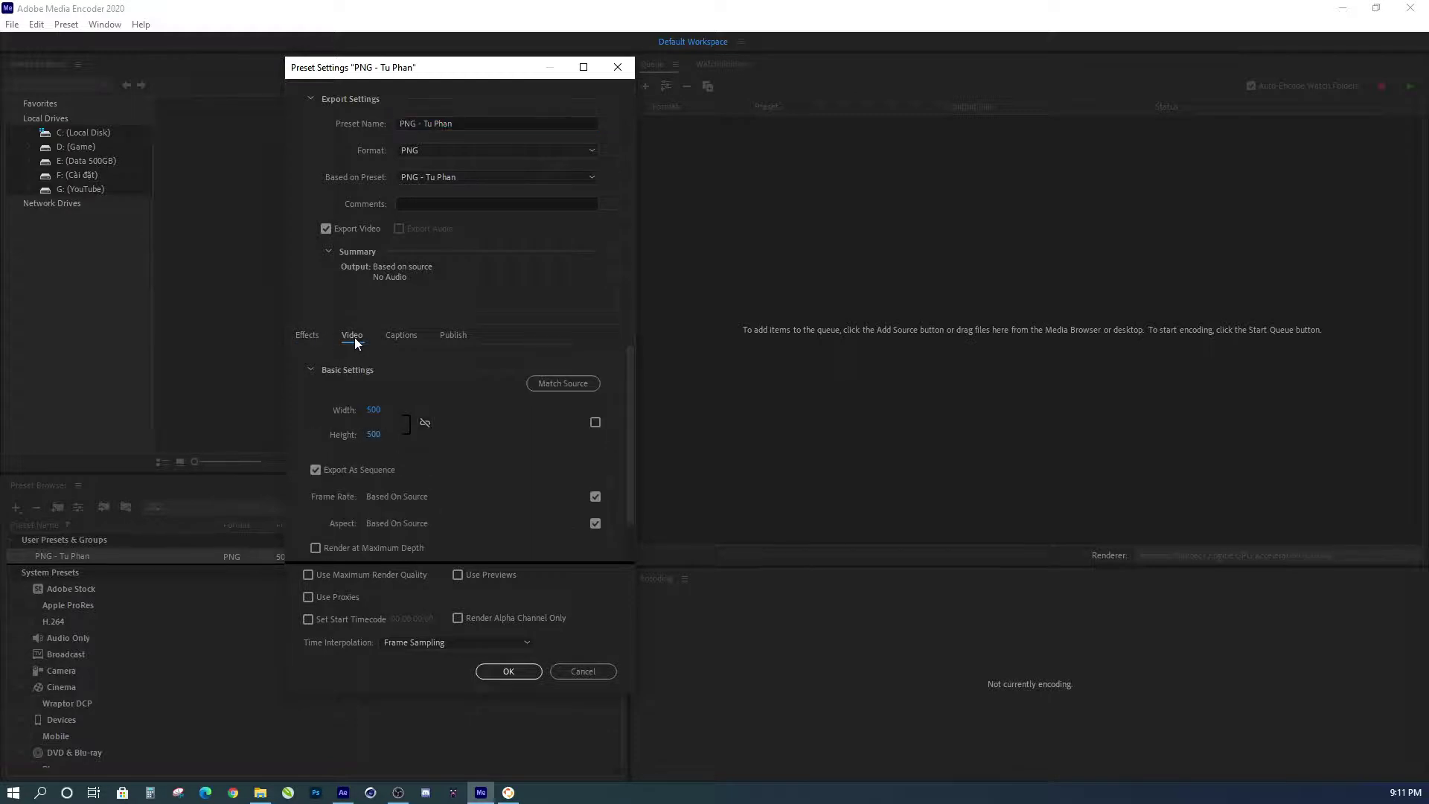
left_click(596, 423)
left_click(596, 422)
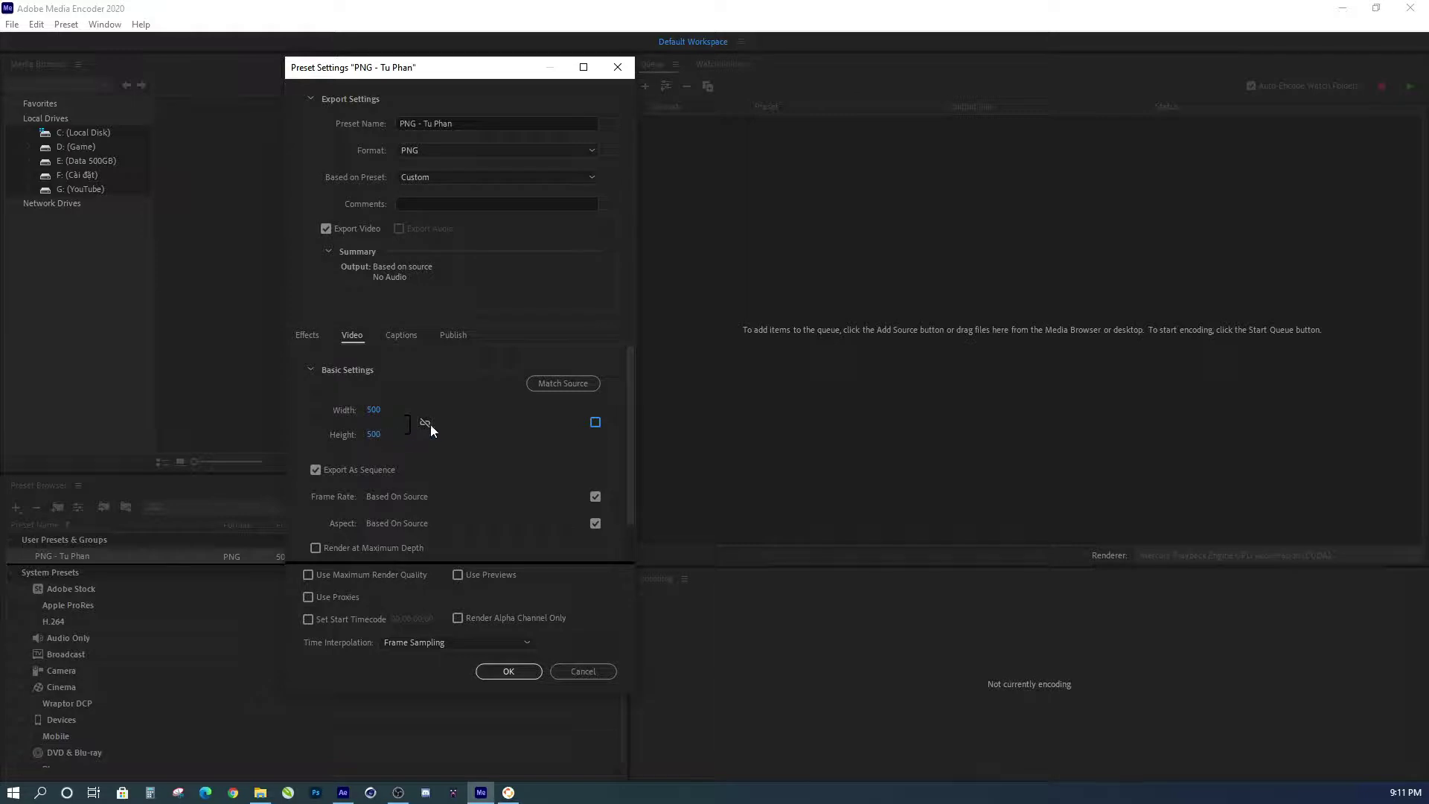
left_click(375, 411)
type("200")
left_click(509, 671)
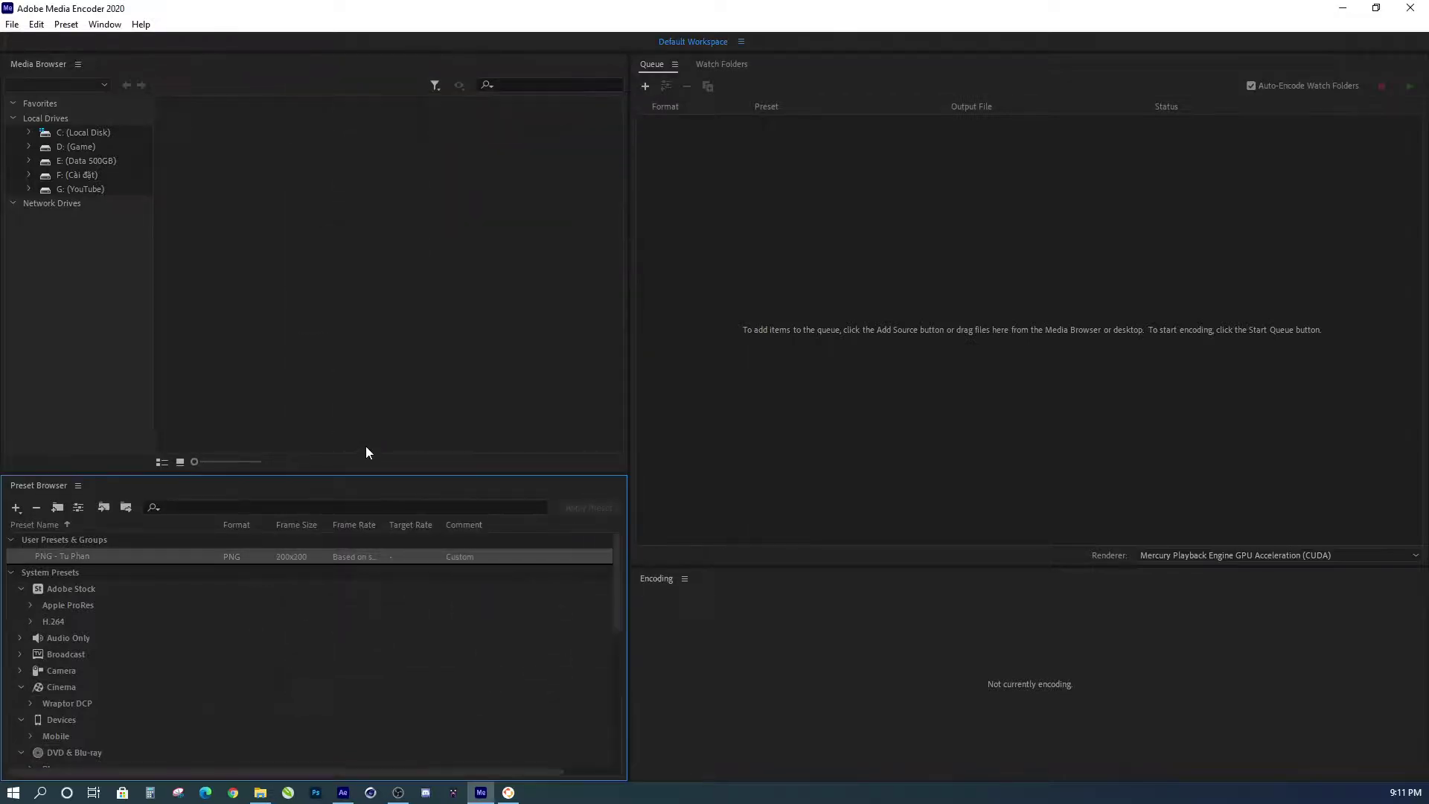
- Add the Electricity 001 Hit Explosion Up comp to the Media Encoder queue from After Effects
key("alt+Tab")
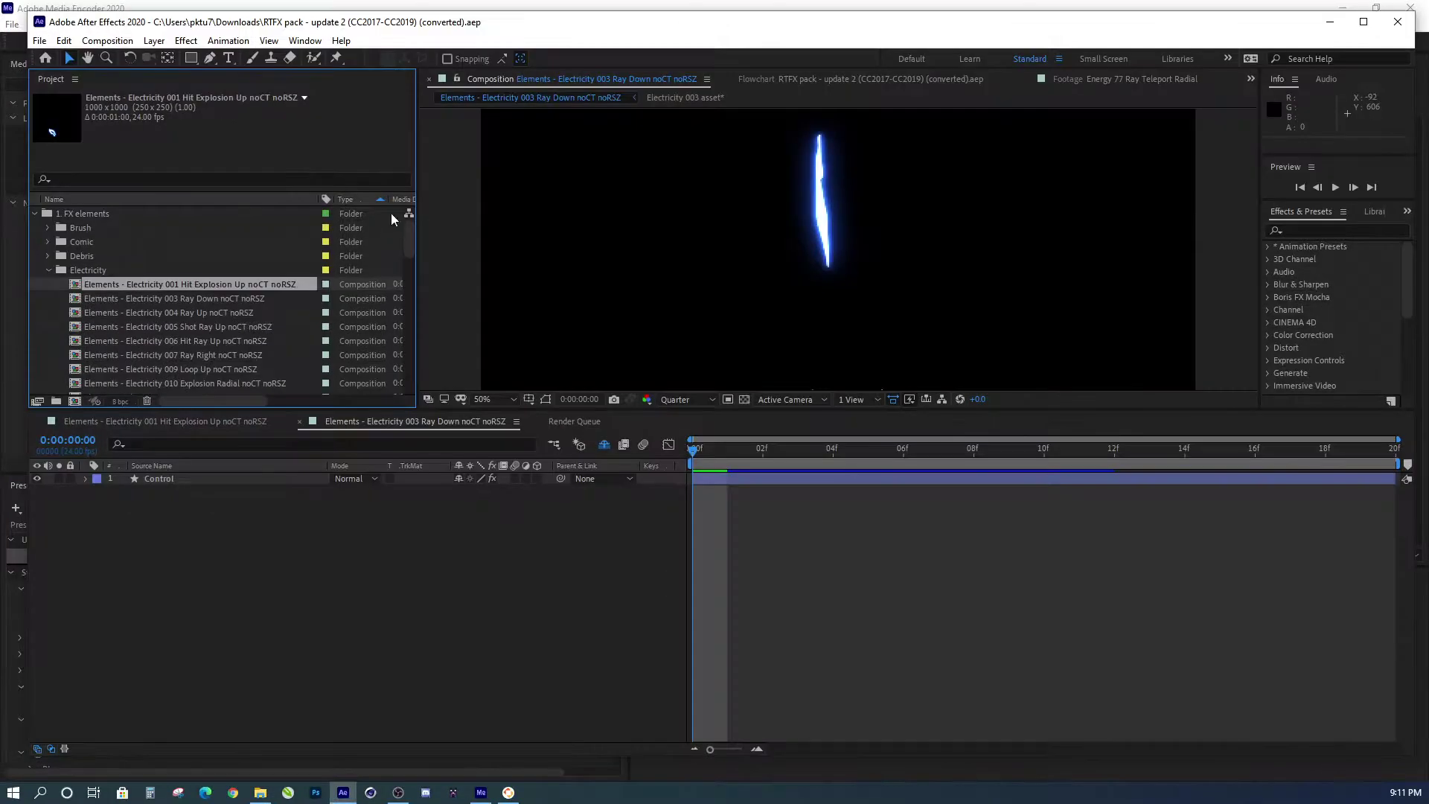
left_click(126, 319)
left_click(134, 285)
left_click(40, 41)
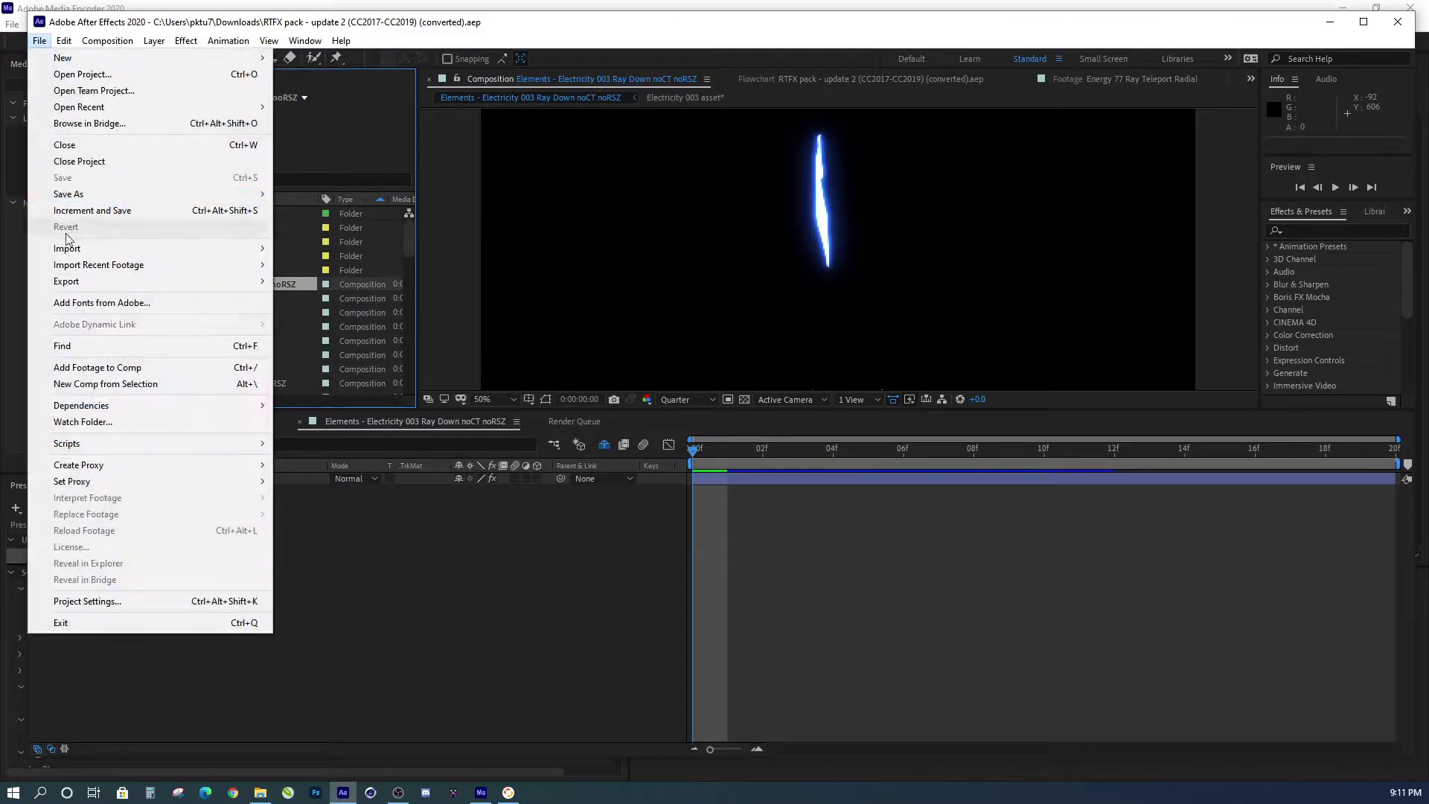
mouse_move(97, 282)
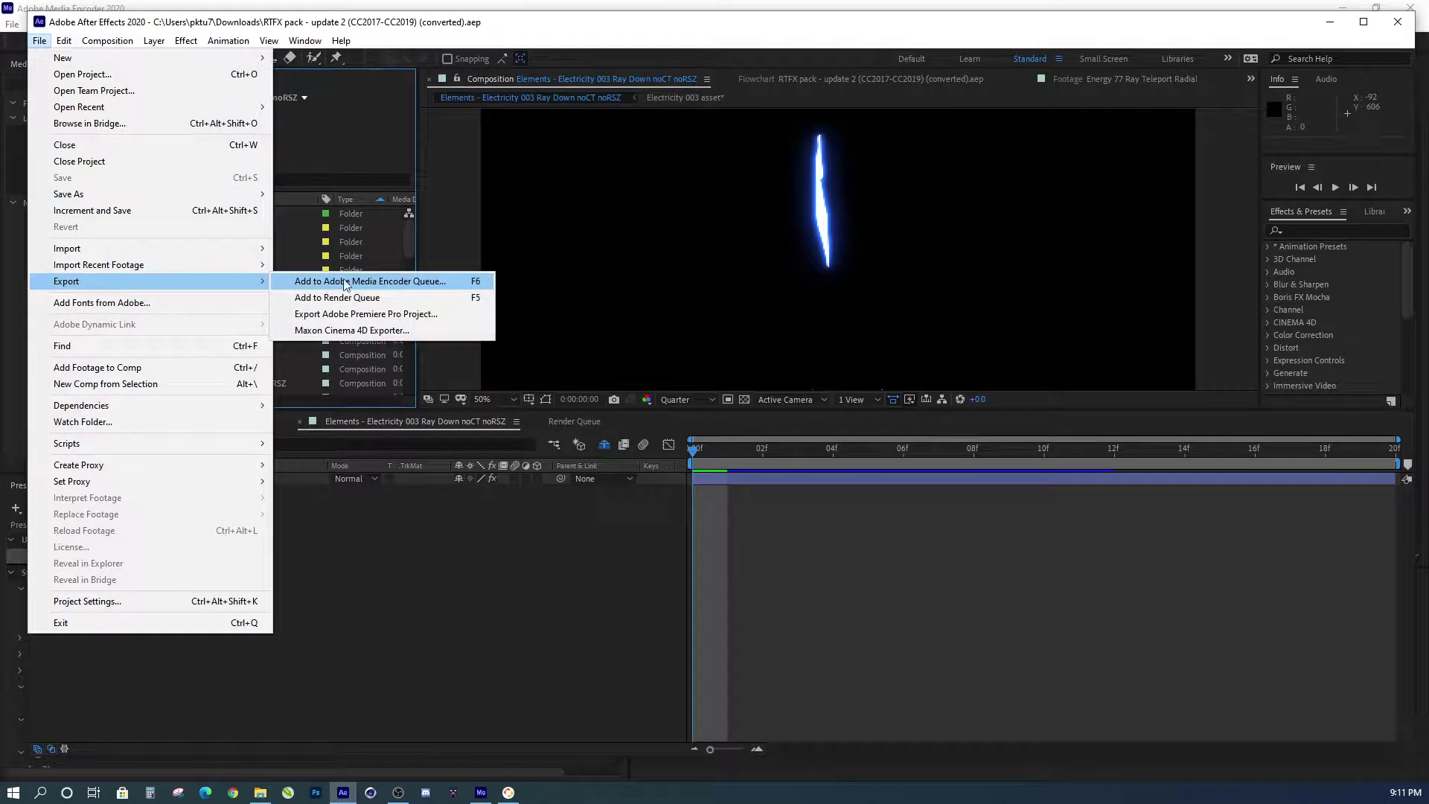
left_click(427, 286)
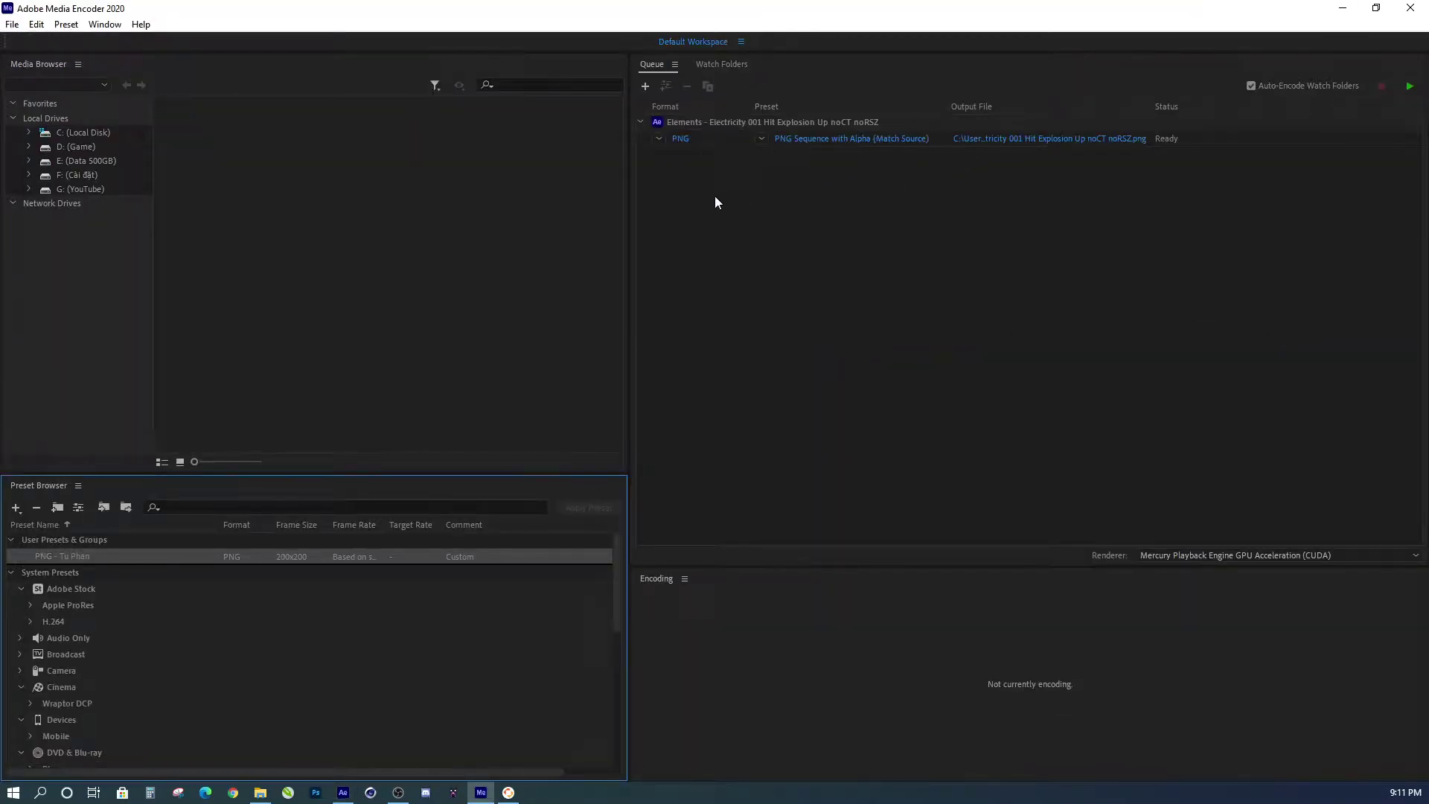
- Keep PNG as the format and apply the PNG - Tu Phan preset to the Electricity 001 item
left_click(662, 141)
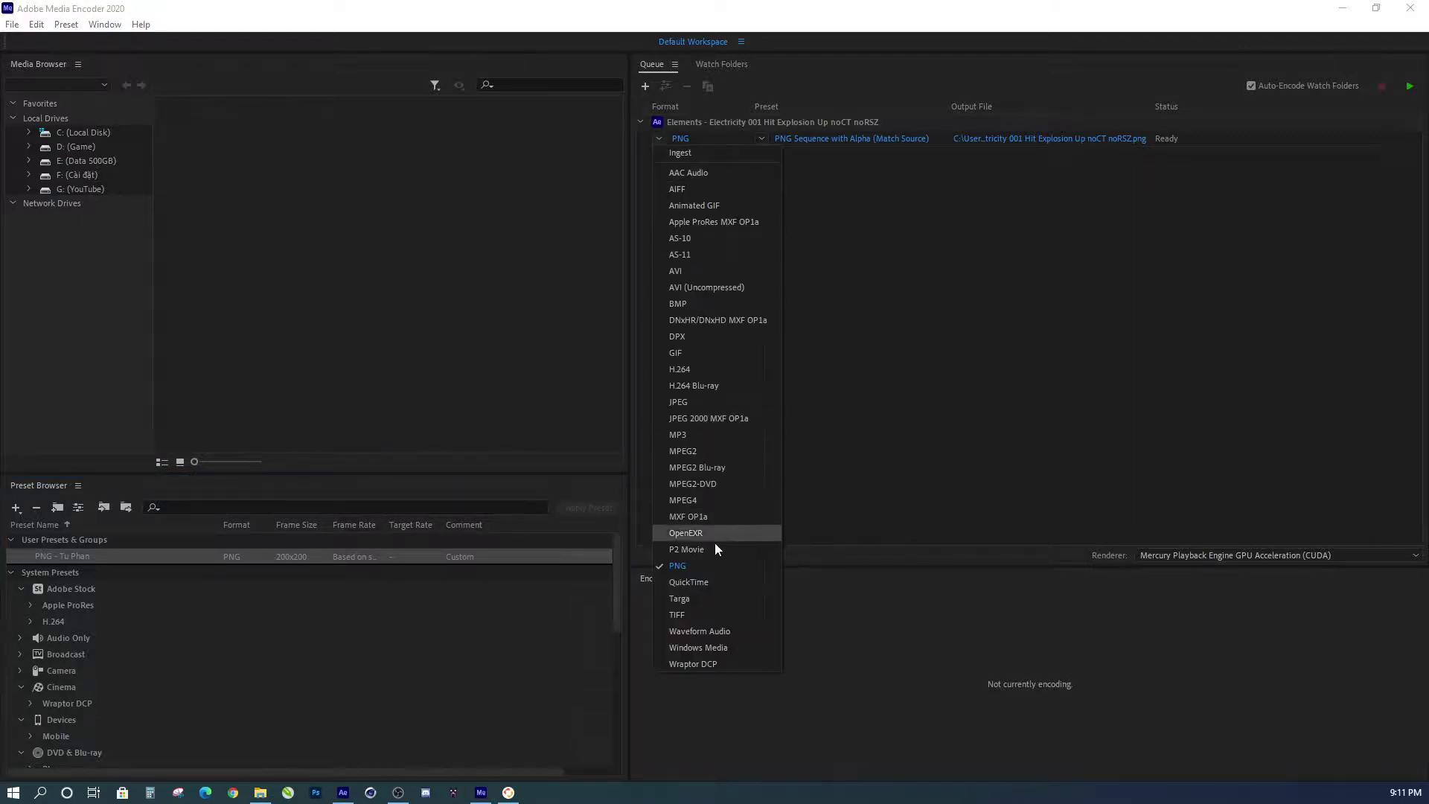
left_click(713, 565)
left_click(765, 137)
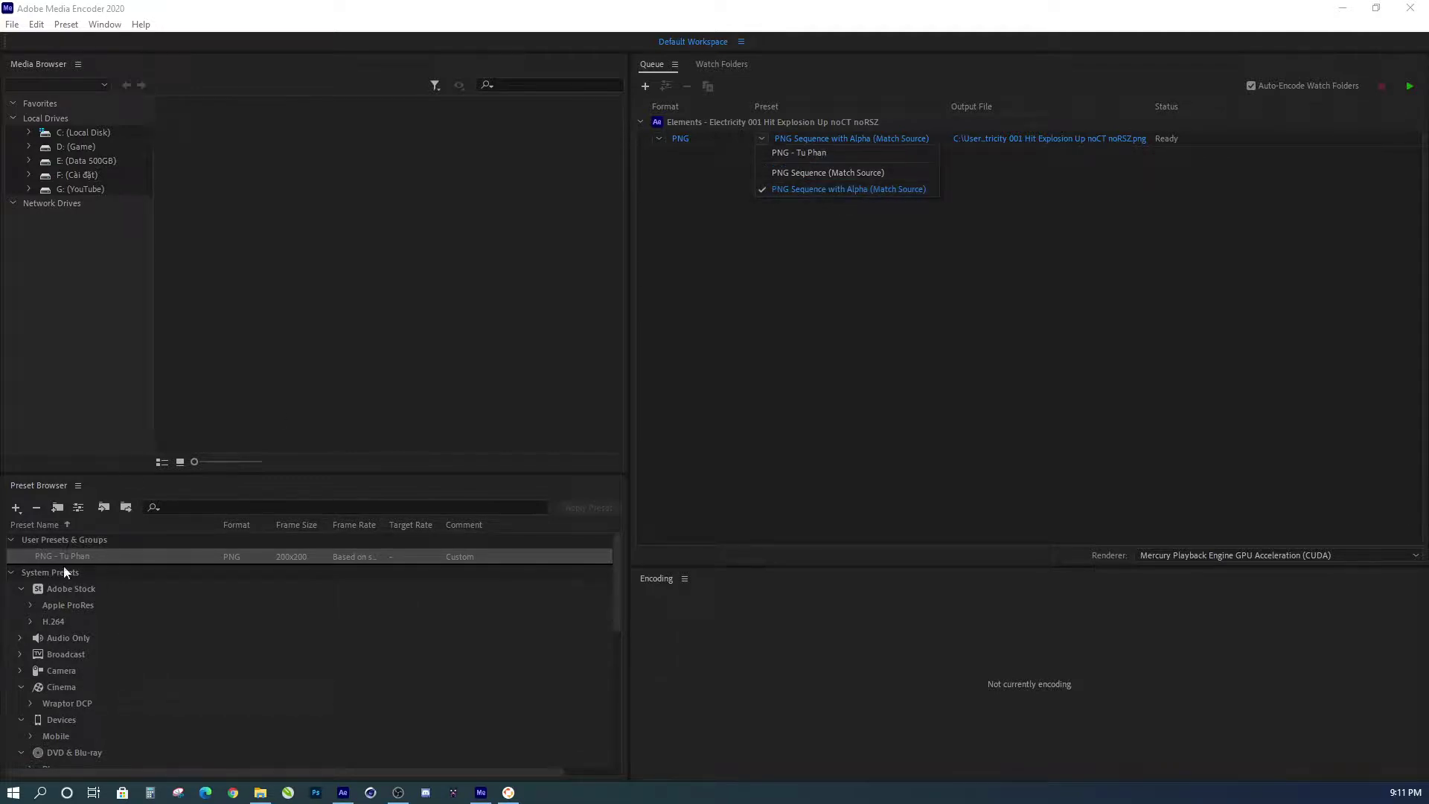
left_click(806, 151)
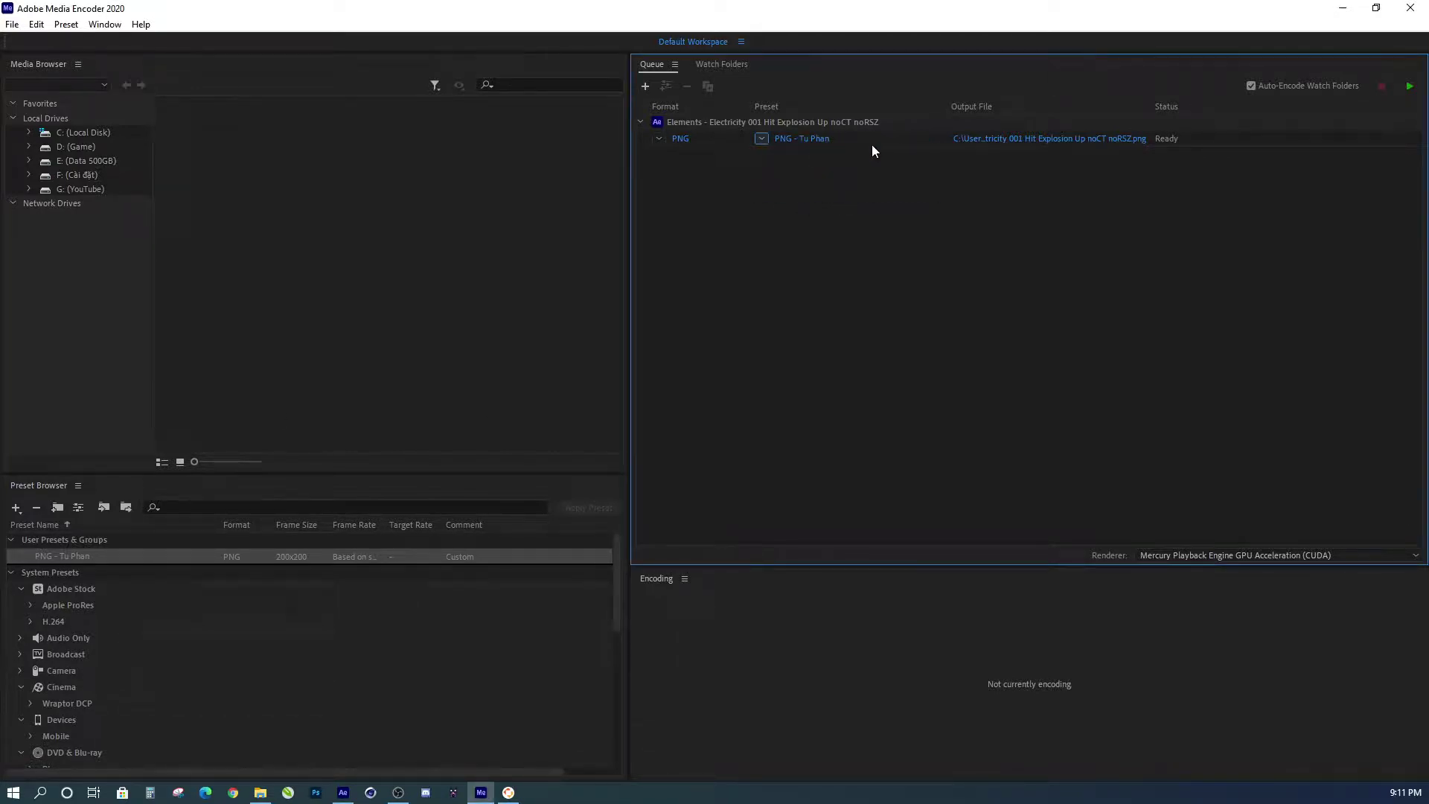
- Set the output location to Downloads > Test and start encoding the queue
left_click(1005, 142)
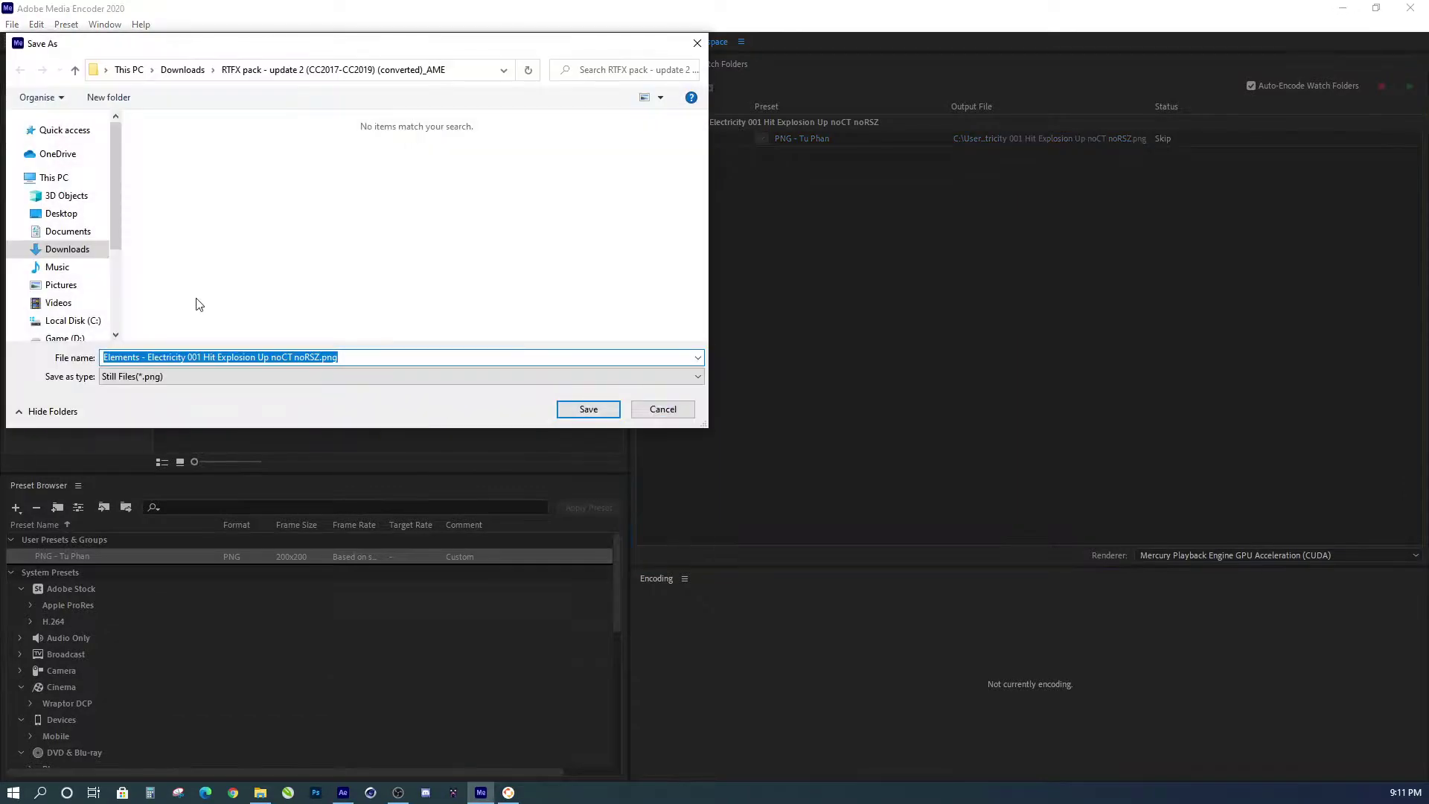
left_click(182, 70)
double_click(163, 195)
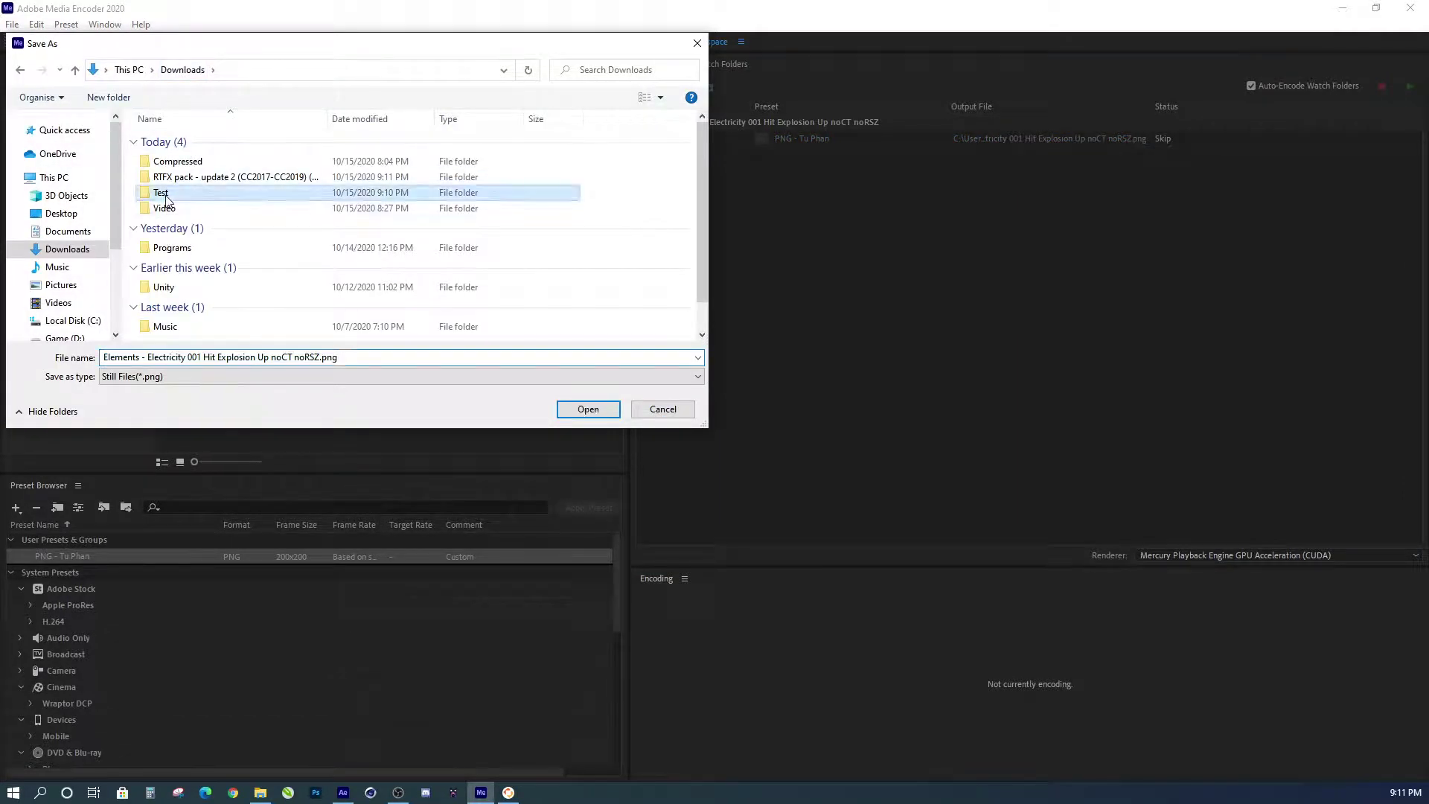
left_click(588, 409)
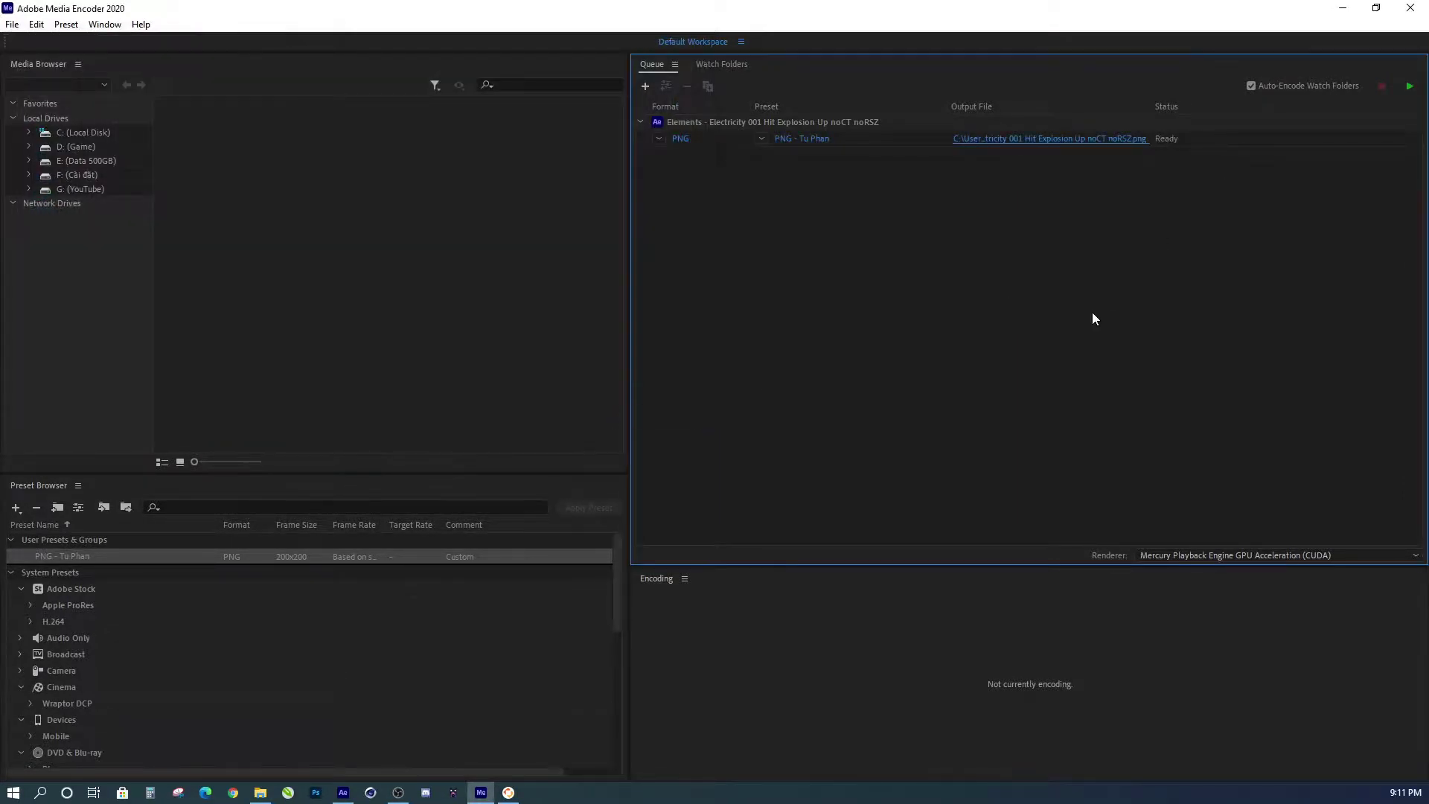
left_click(1409, 87)
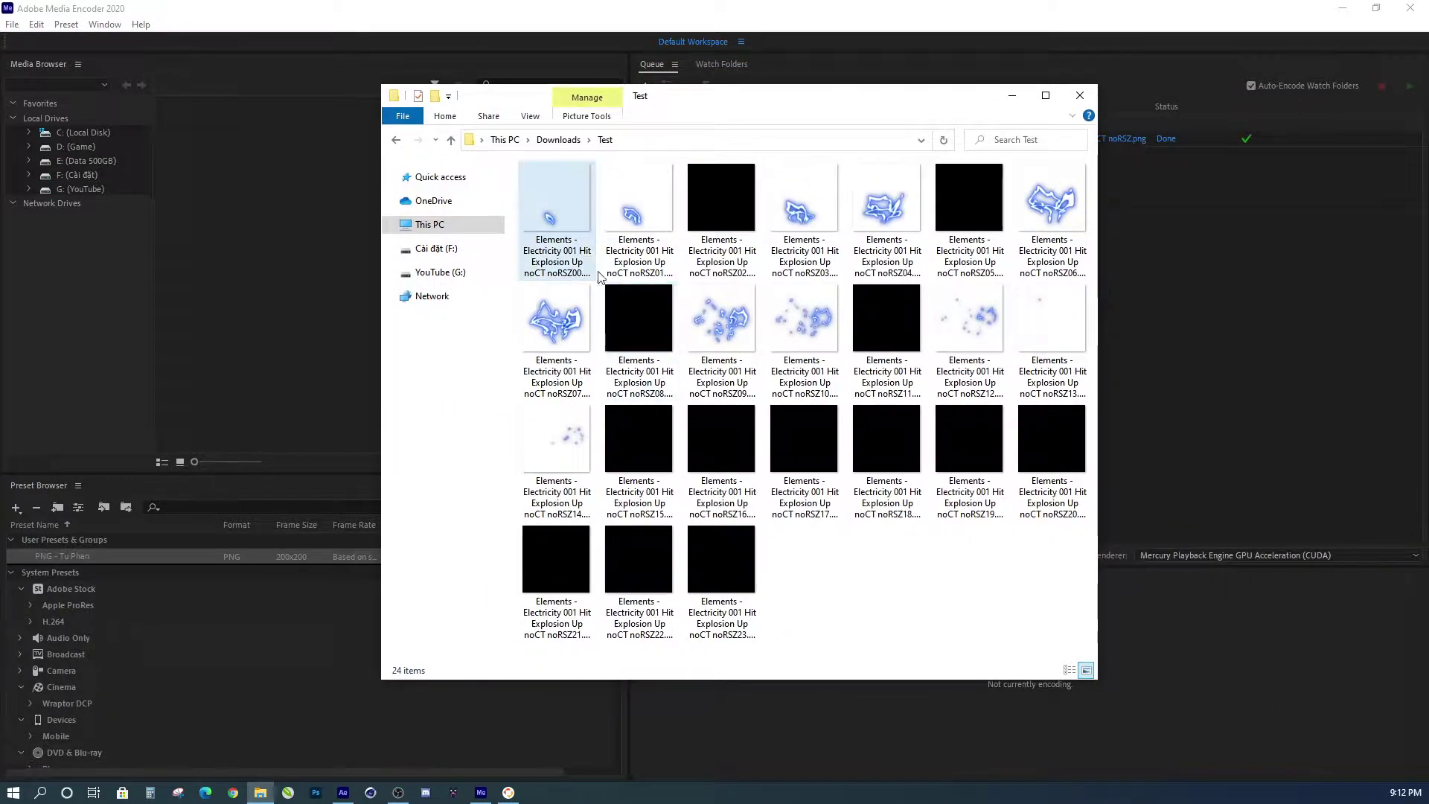
- Select all 24 Electricity 001 PNG frames (890 KB) in Downloads > Test
left_click(721, 562)
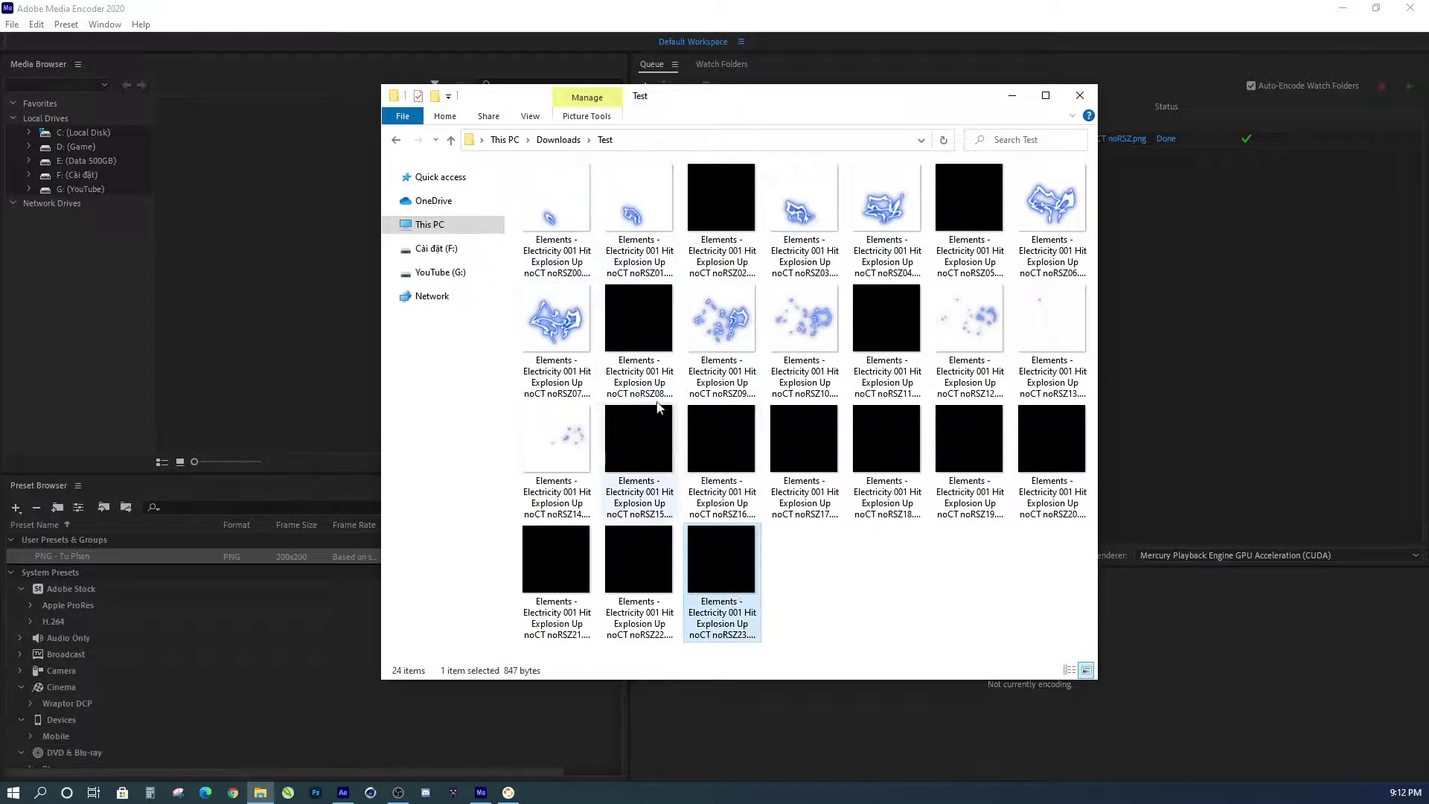
left_click(560, 222, "shift")
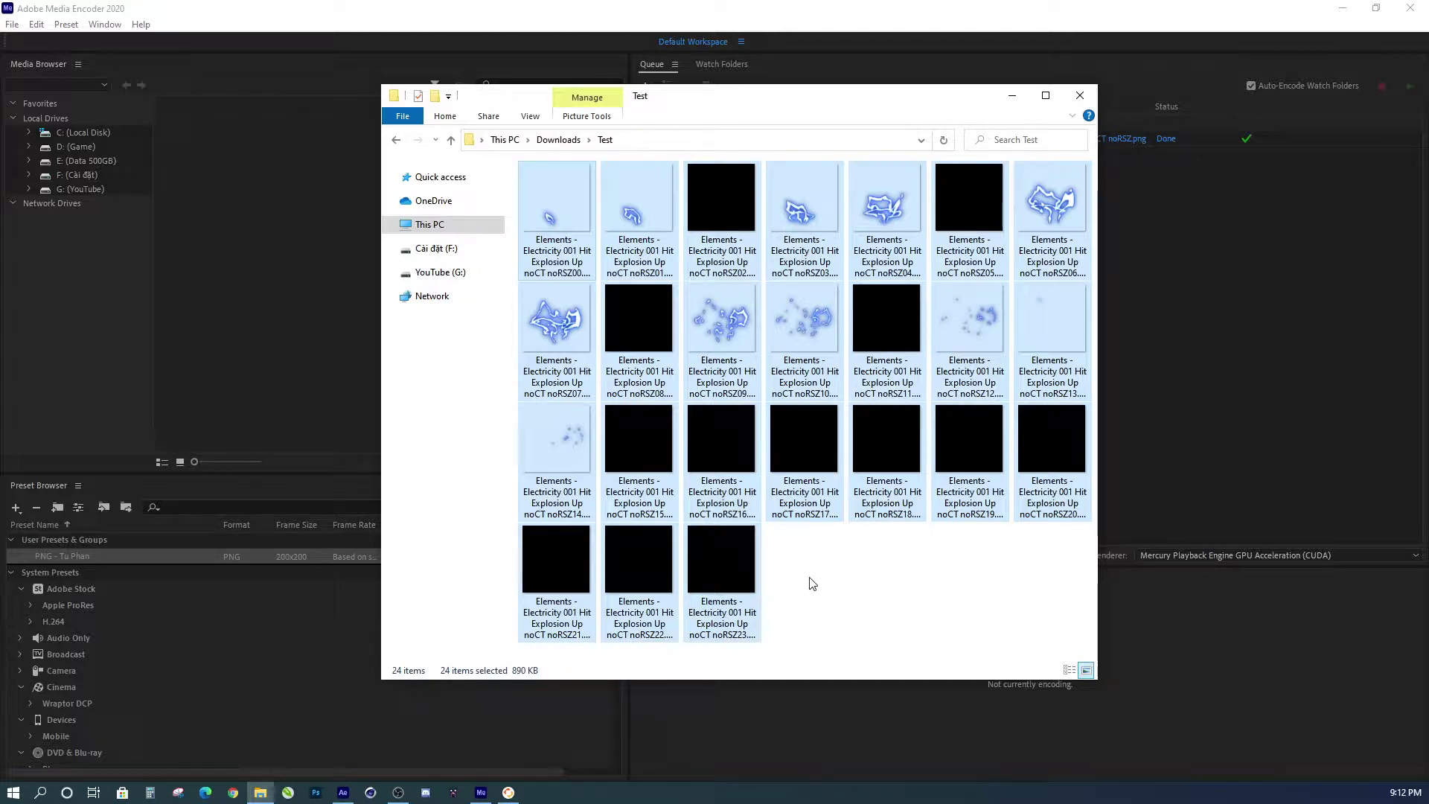
left_click_drag(726, 101, 1092, 100)
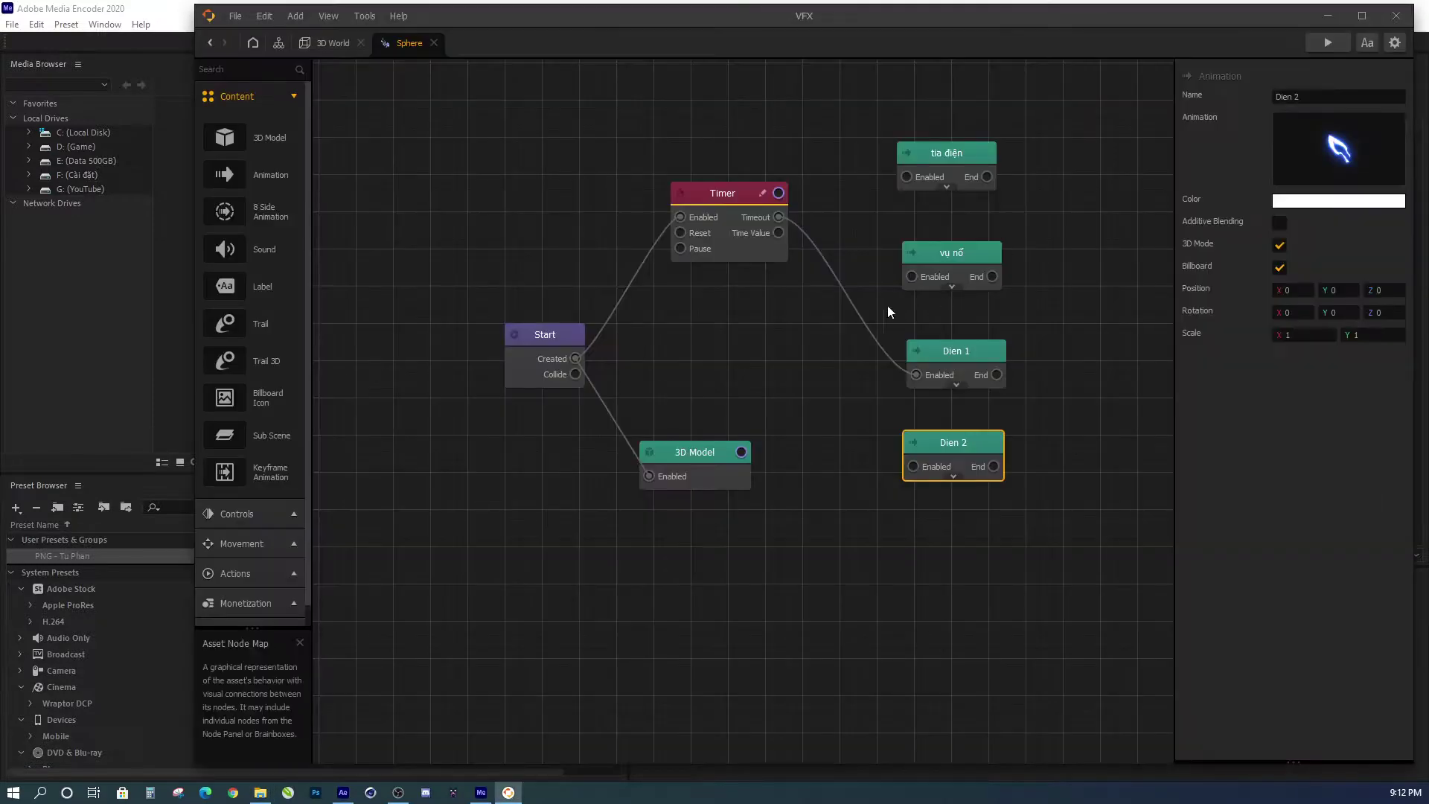
- Select the Dien 1 animation node and preview the current scene
left_click(857, 361)
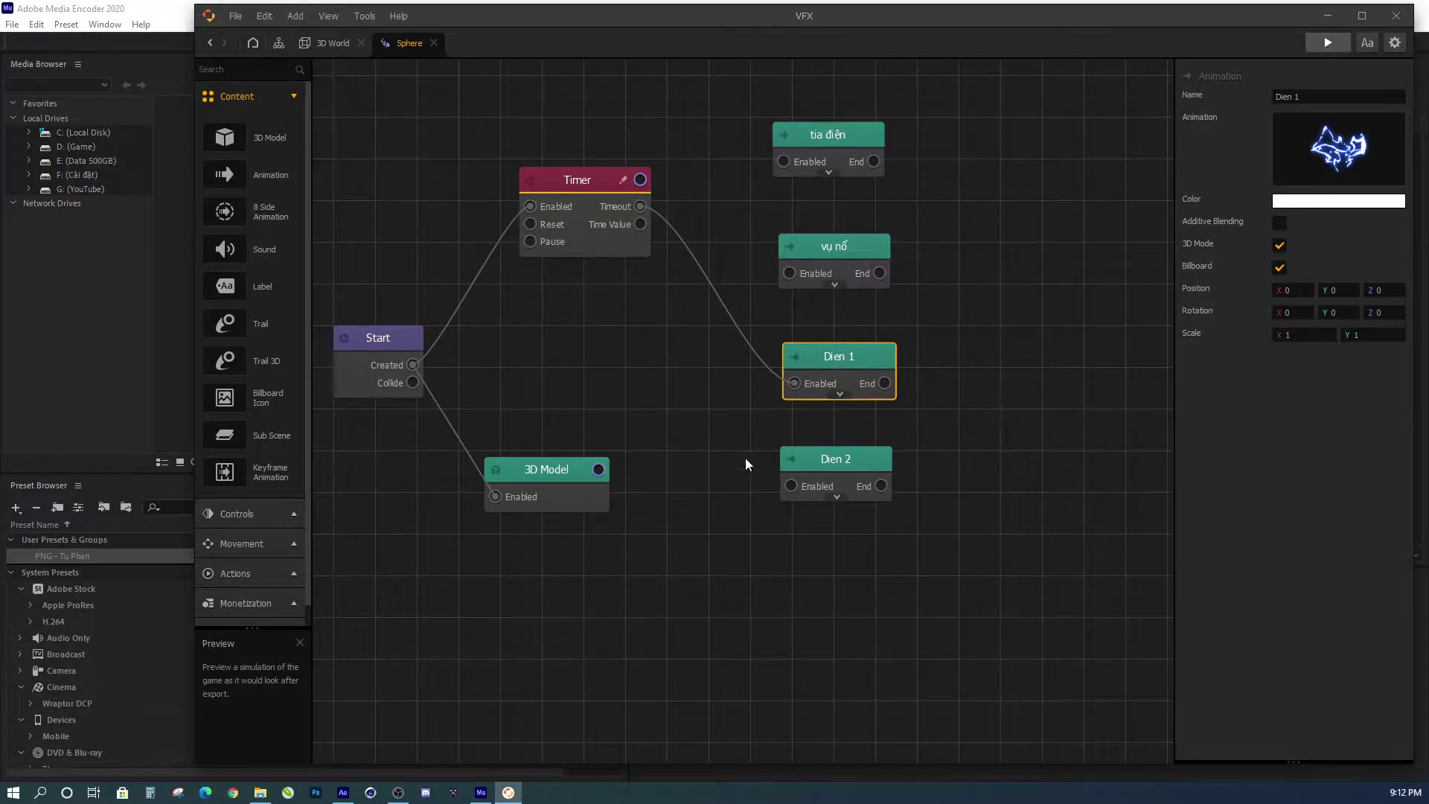
key("ctrl+p")
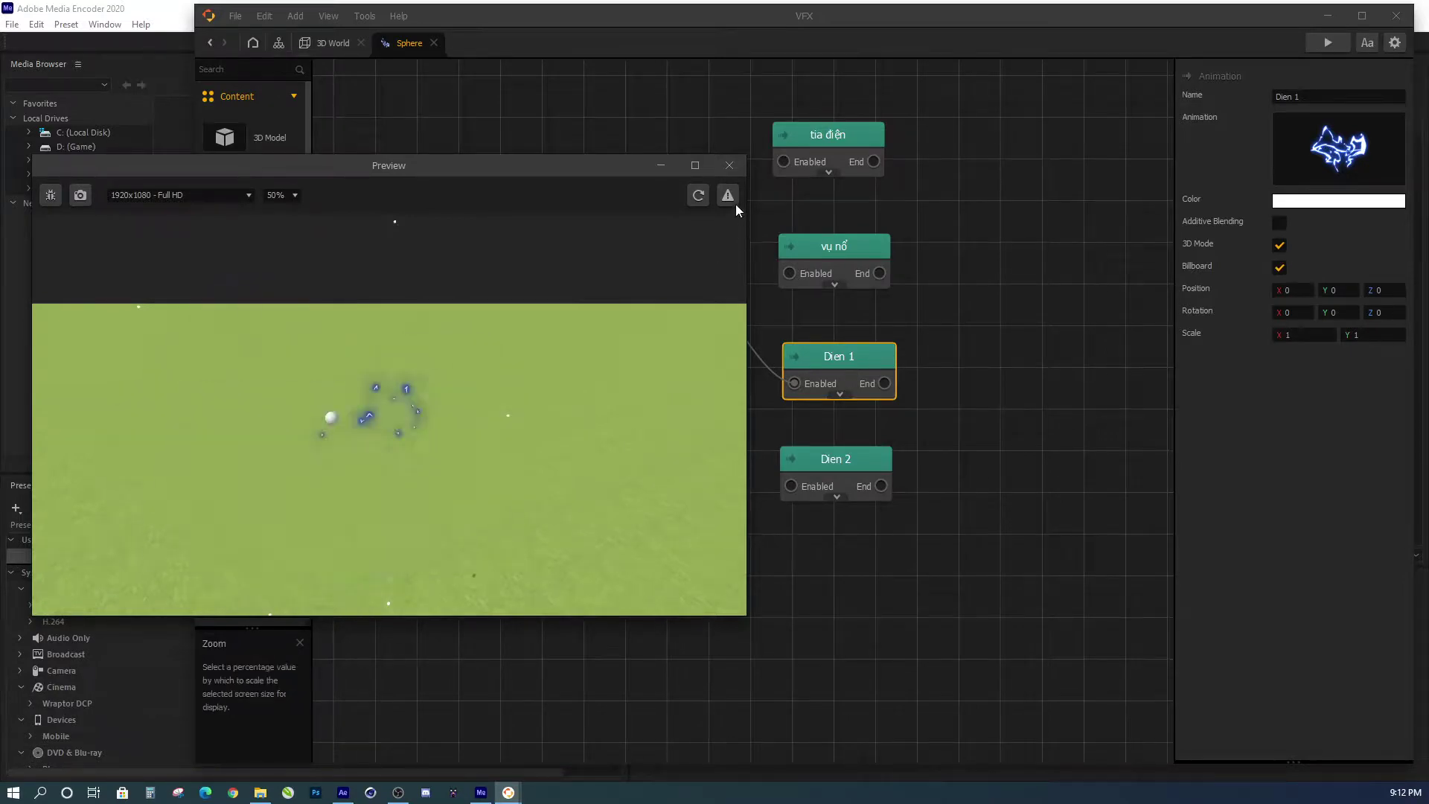
left_click(729, 165)
- Rewire the Timer Timeout to Dien 2's Enabled port and preview the scene again
left_click(814, 471)
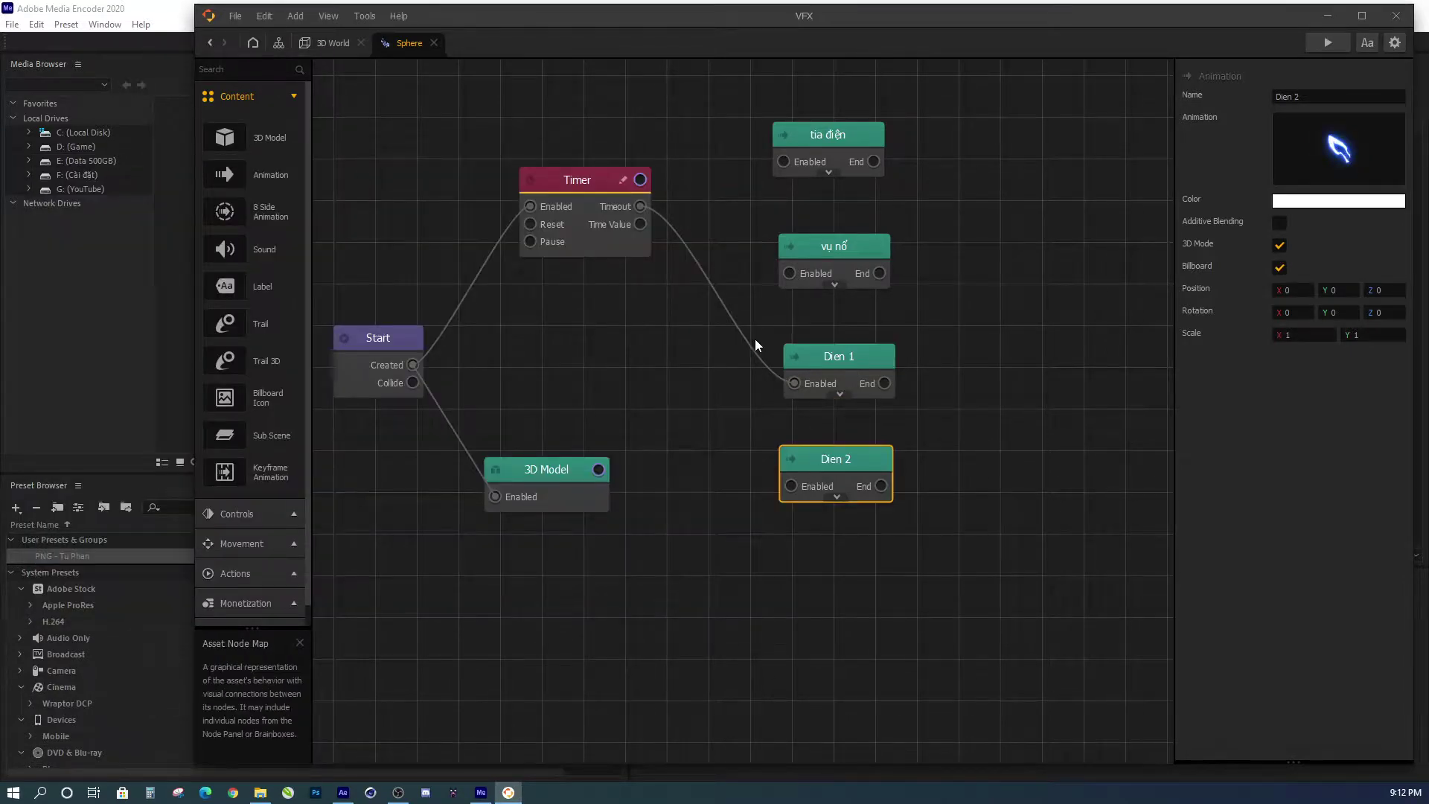
left_click_drag(752, 344, 791, 485)
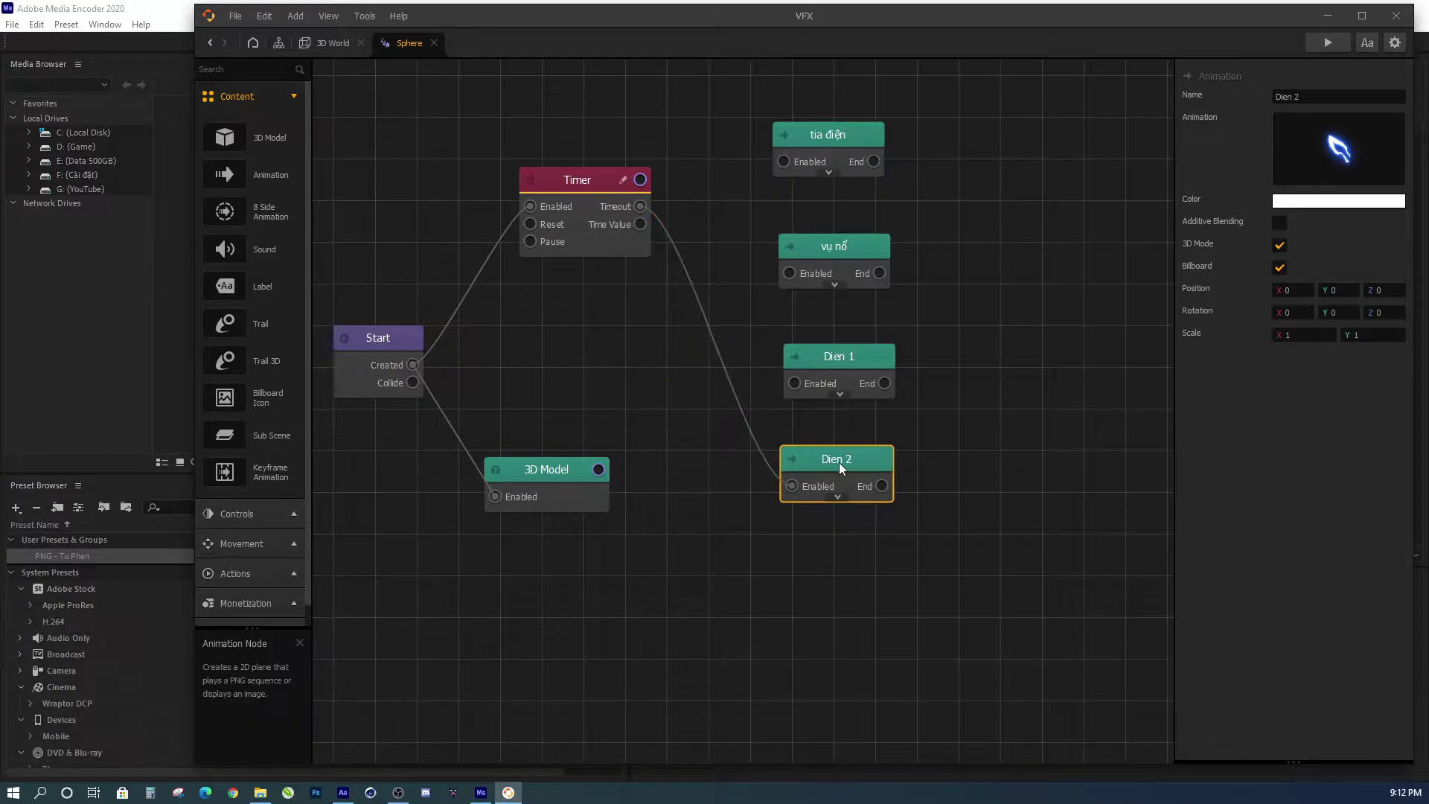
mouse_move(1370, 167)
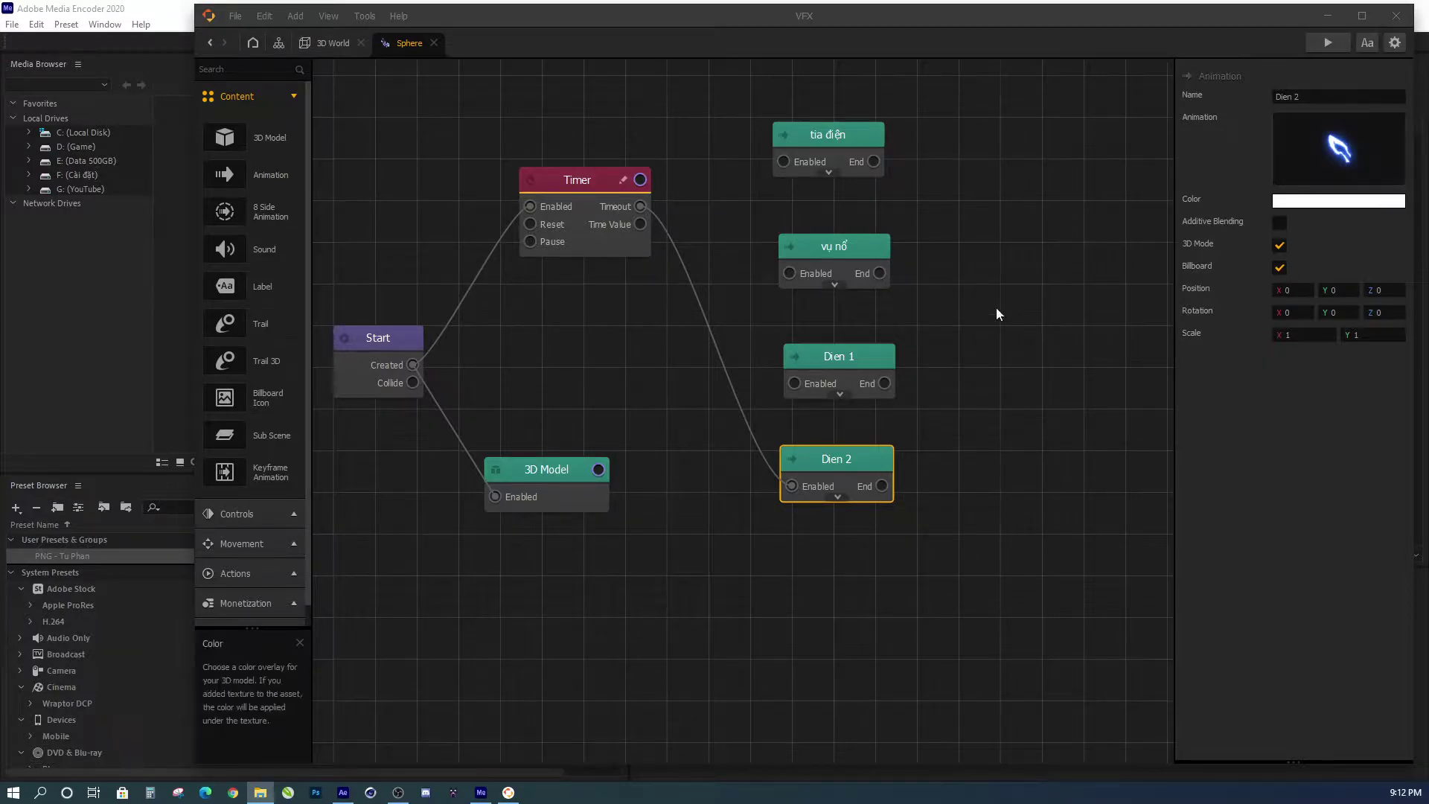
left_click(1313, 46)
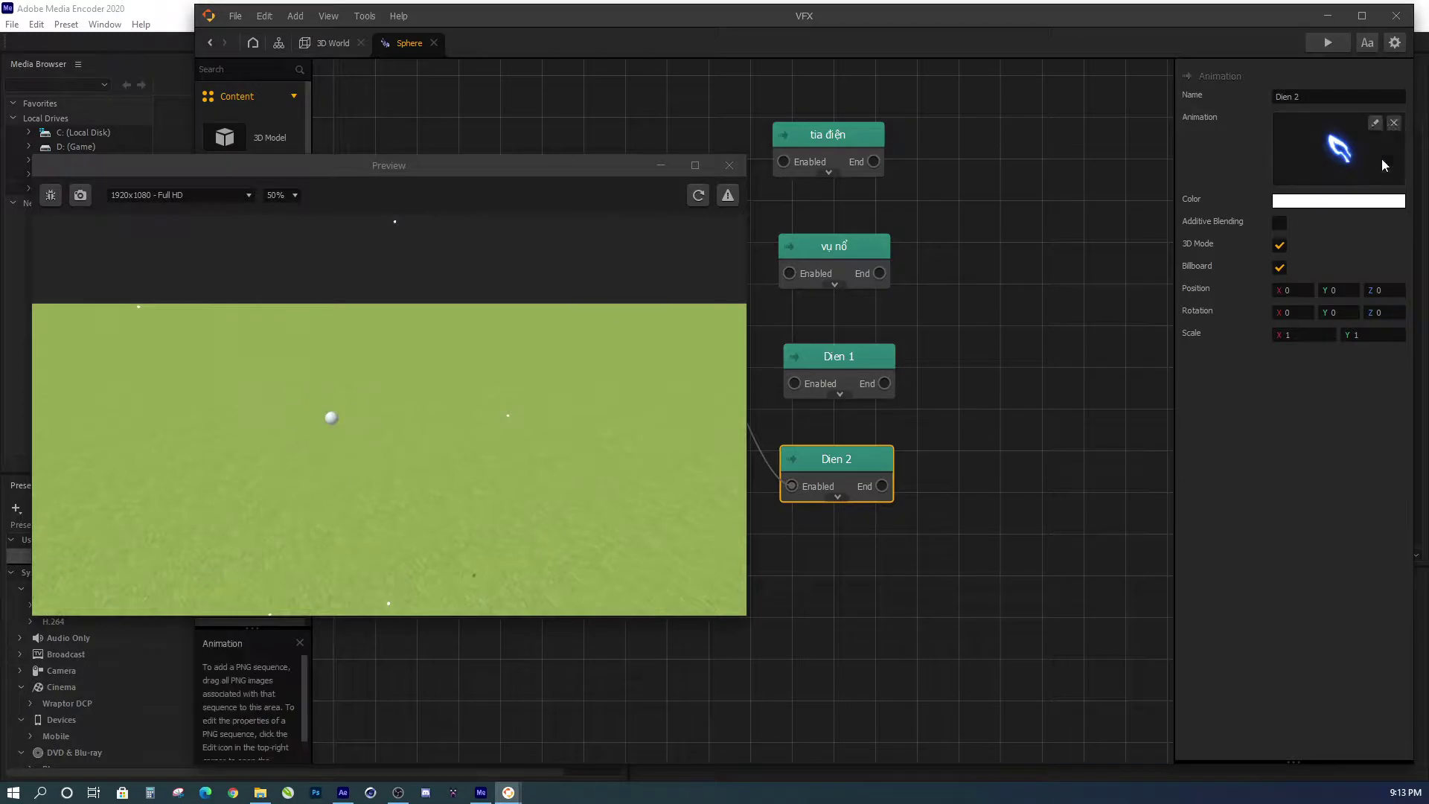
- Set the Dien 2 animation's Scale X and Y to 5 in the Animation Editor
left_click(1376, 124)
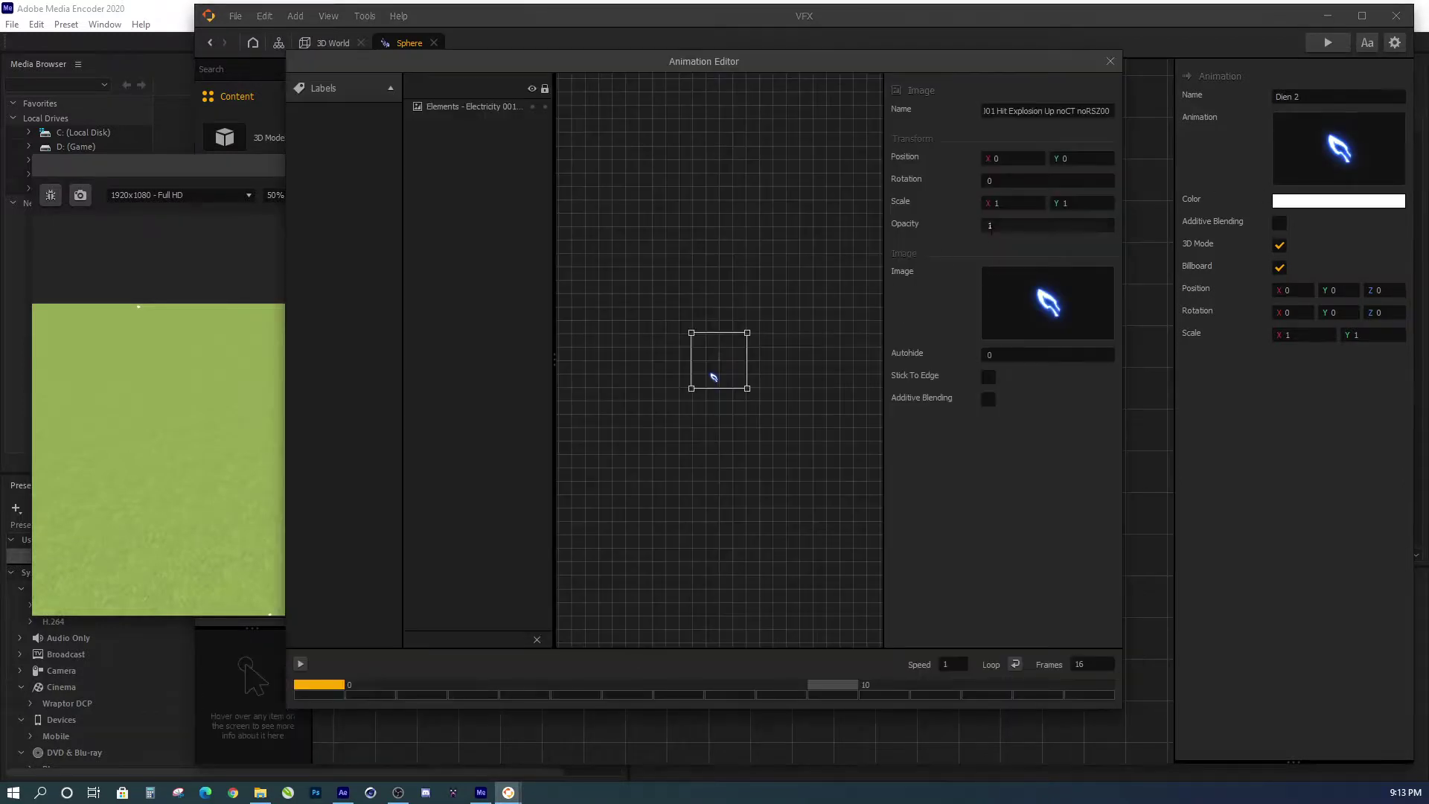
double_click(1017, 206)
type("5")
key("Tab")
type("5")
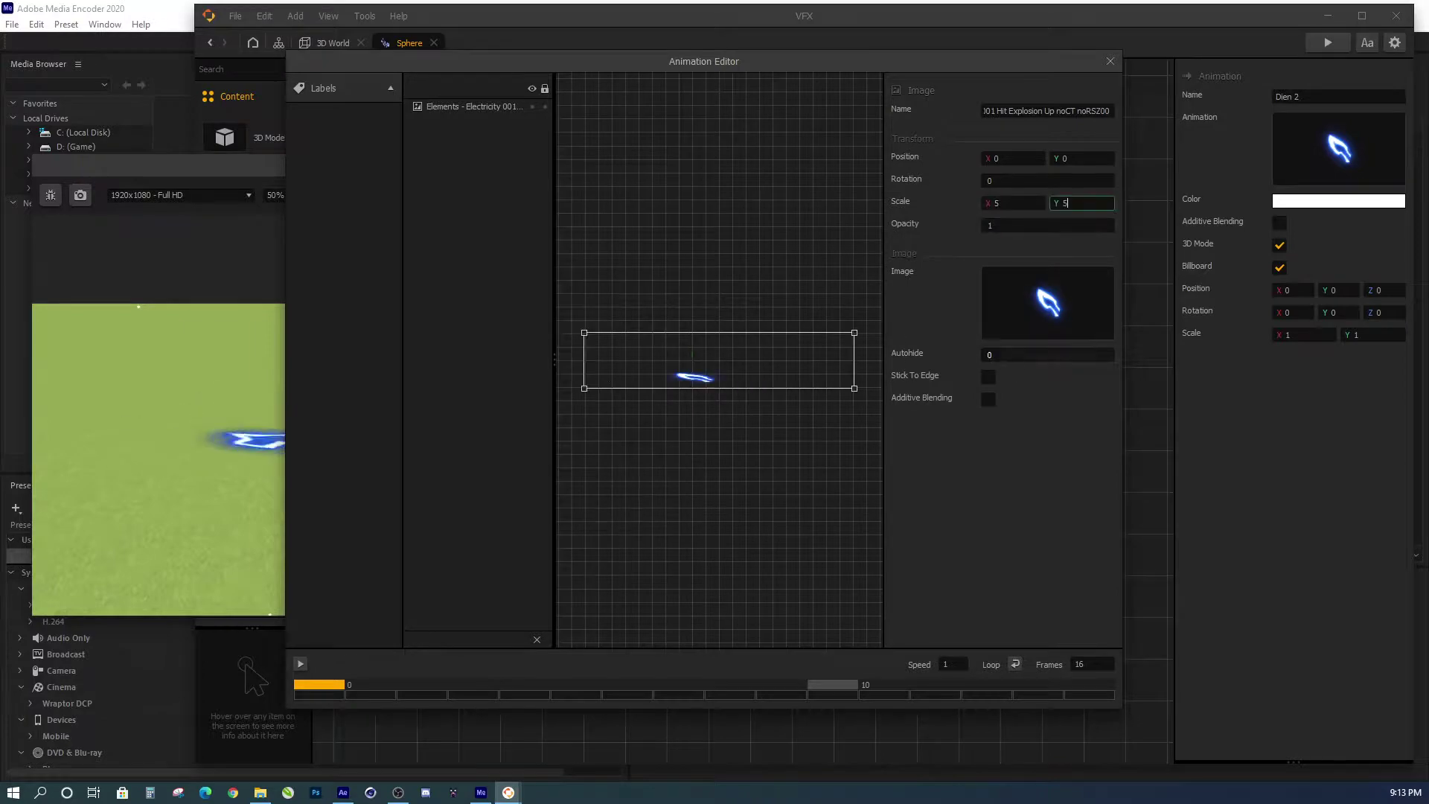
key("Return")
left_click(1110, 62)
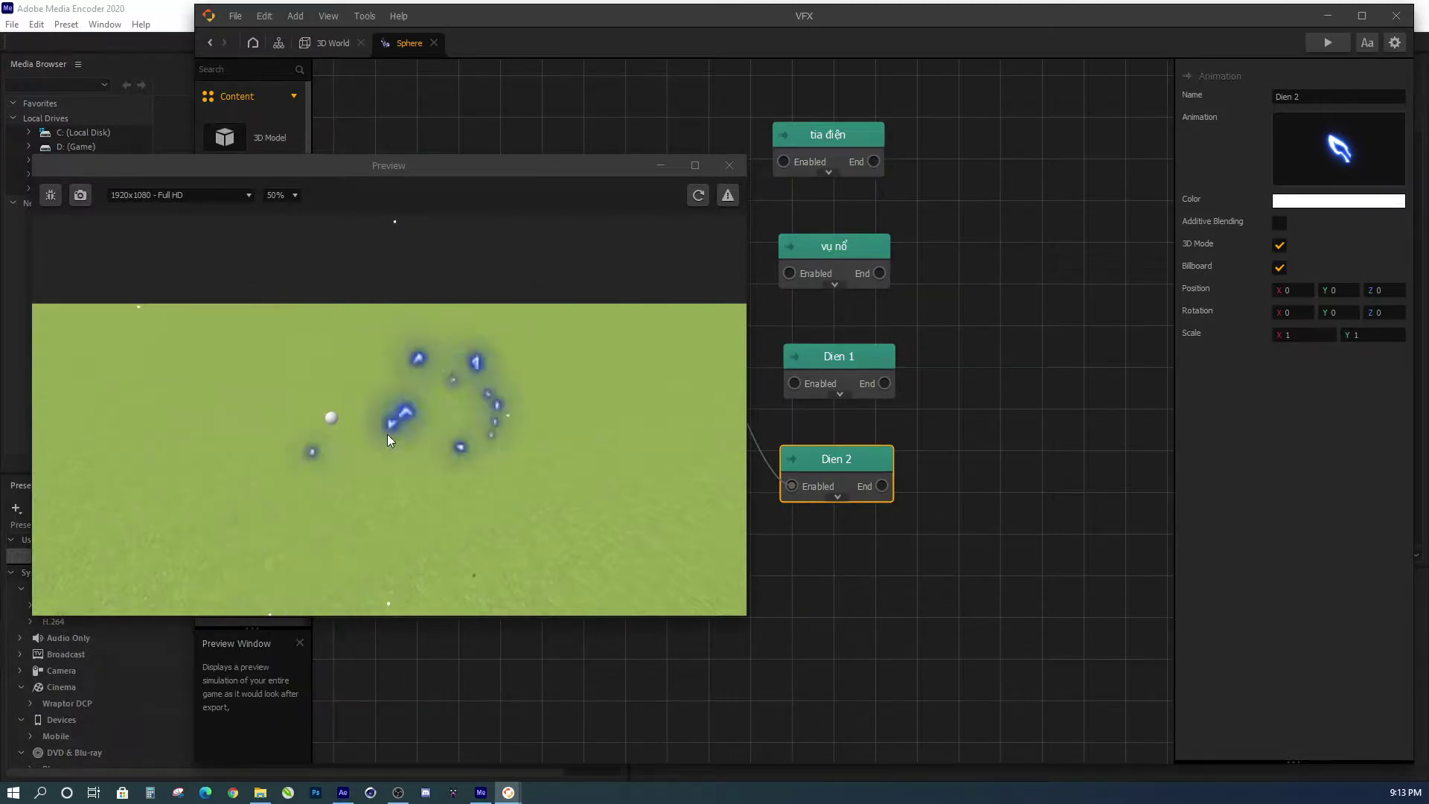
- Change the Dien 2 animation's scale to 2 and return to the 3D World scene
left_click(1375, 122)
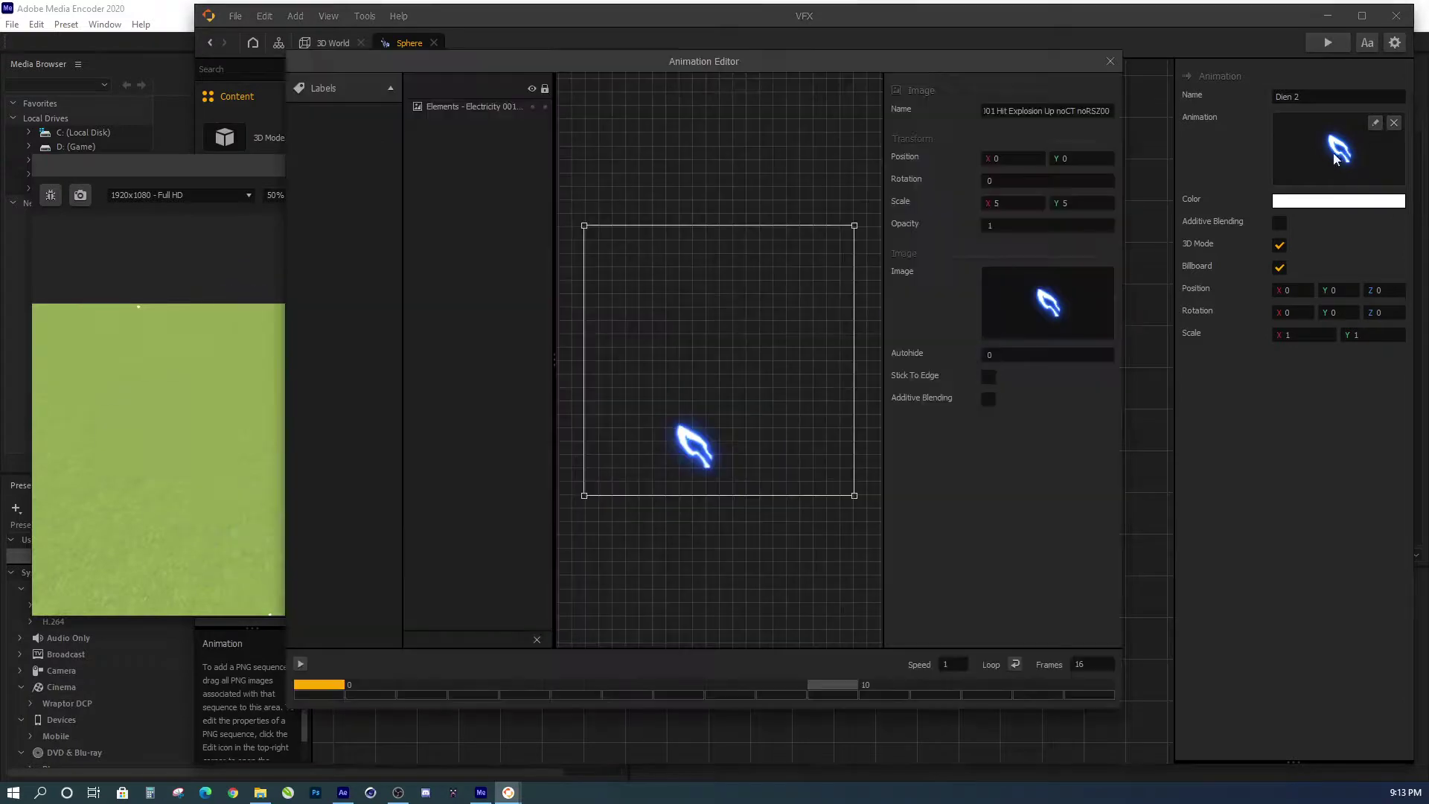
left_click(1002, 202)
type("2")
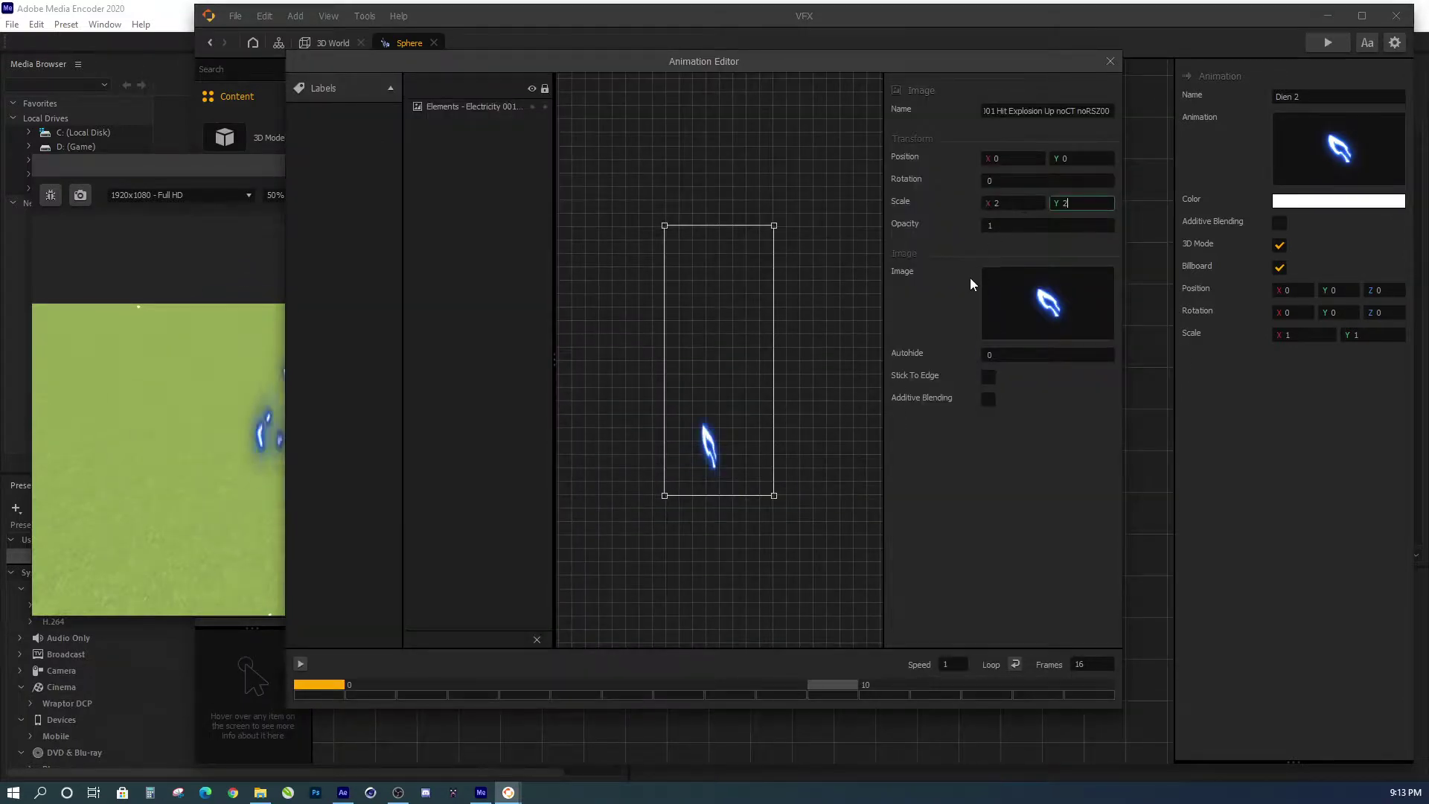
left_click(1110, 61)
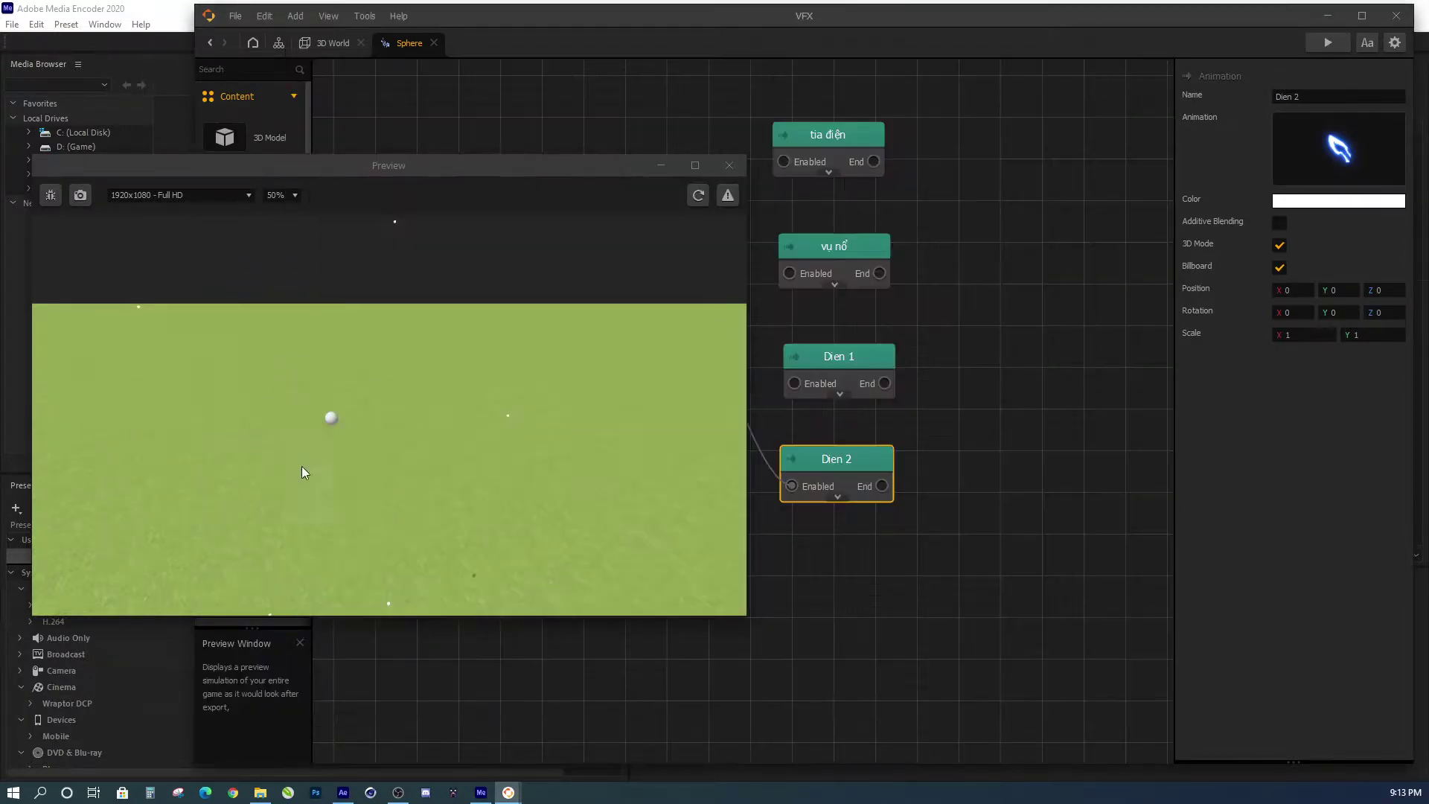
left_click(332, 43)
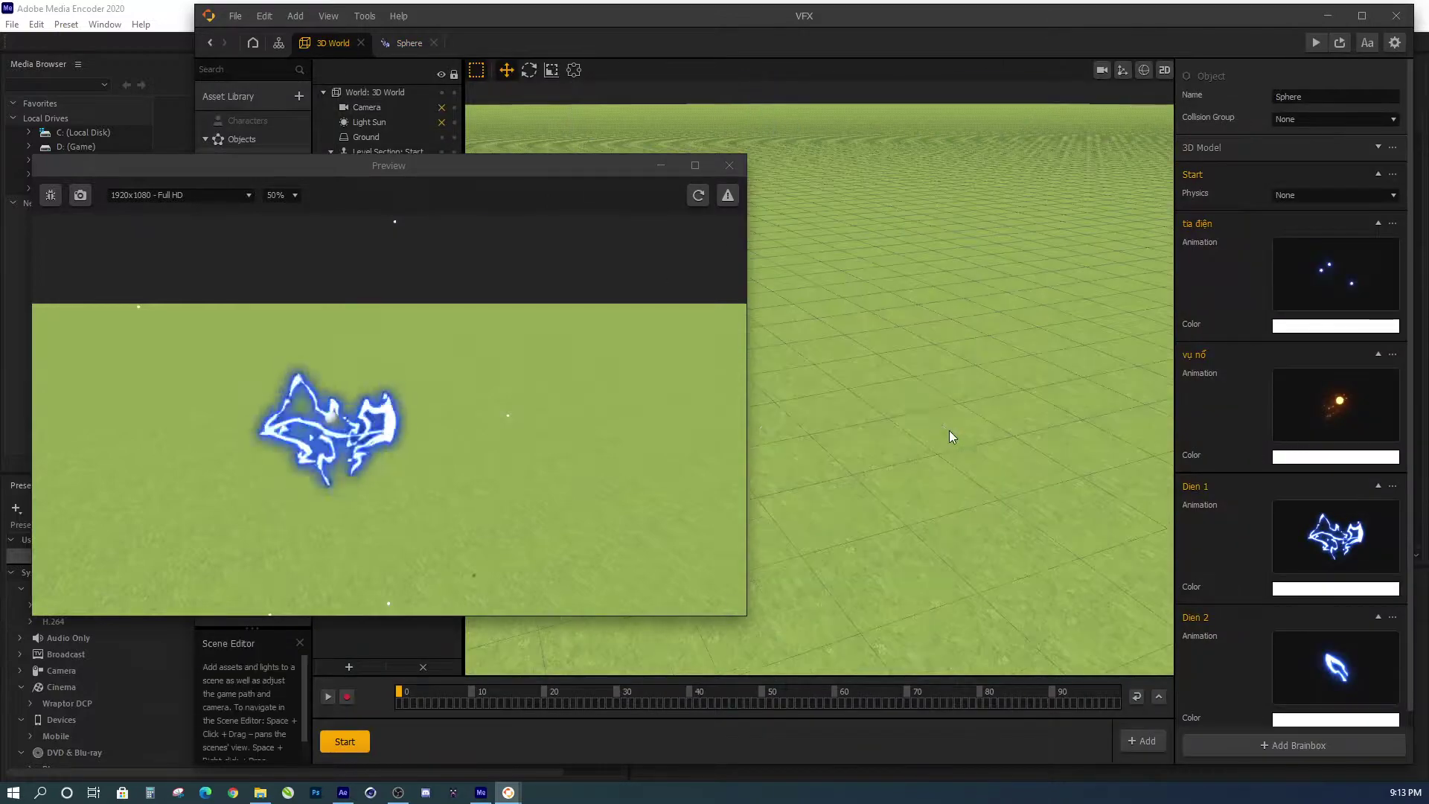
- Switch to the game camera view, close the Preview window, and minimize Buildbox
scroll(949, 430, "up", 3)
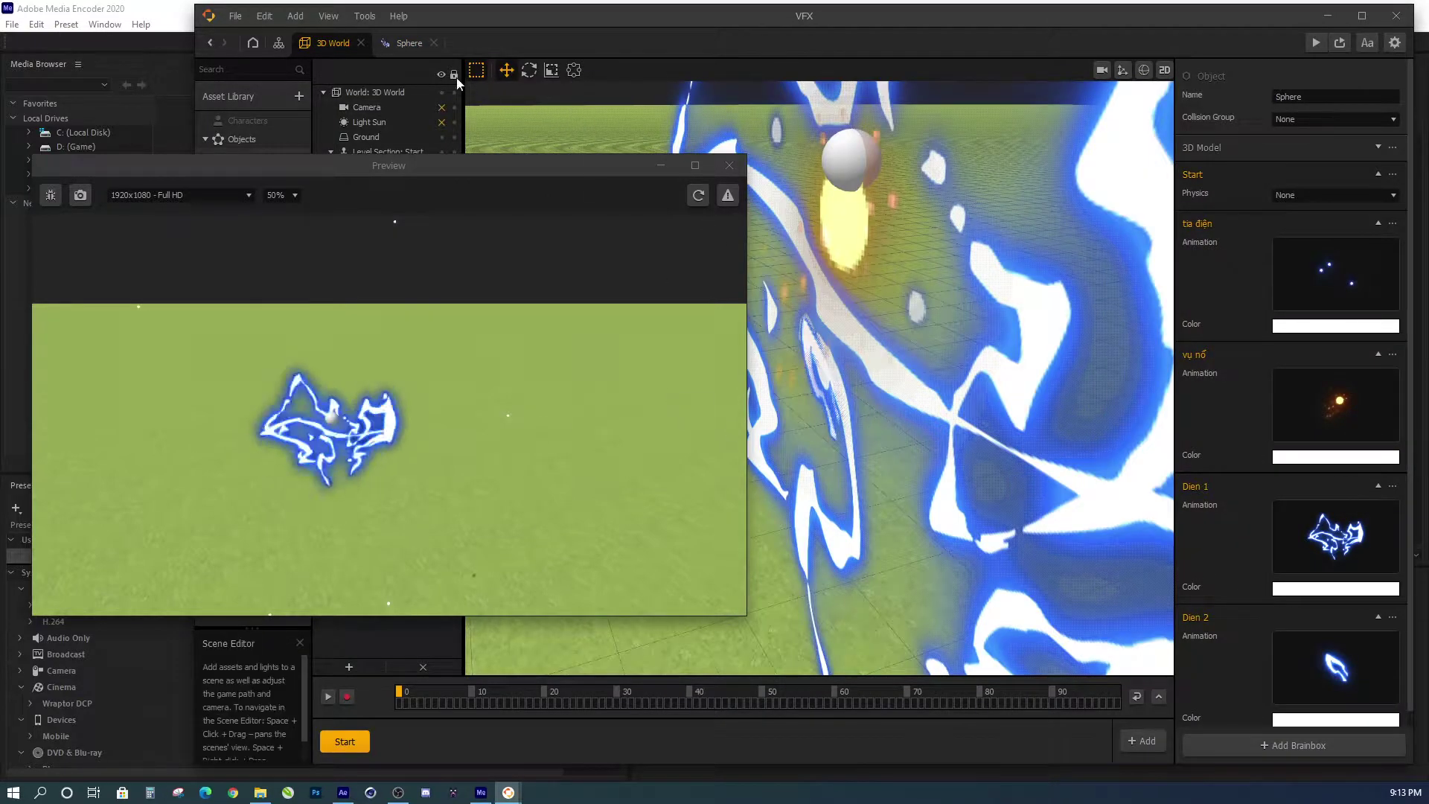
left_click(1104, 70)
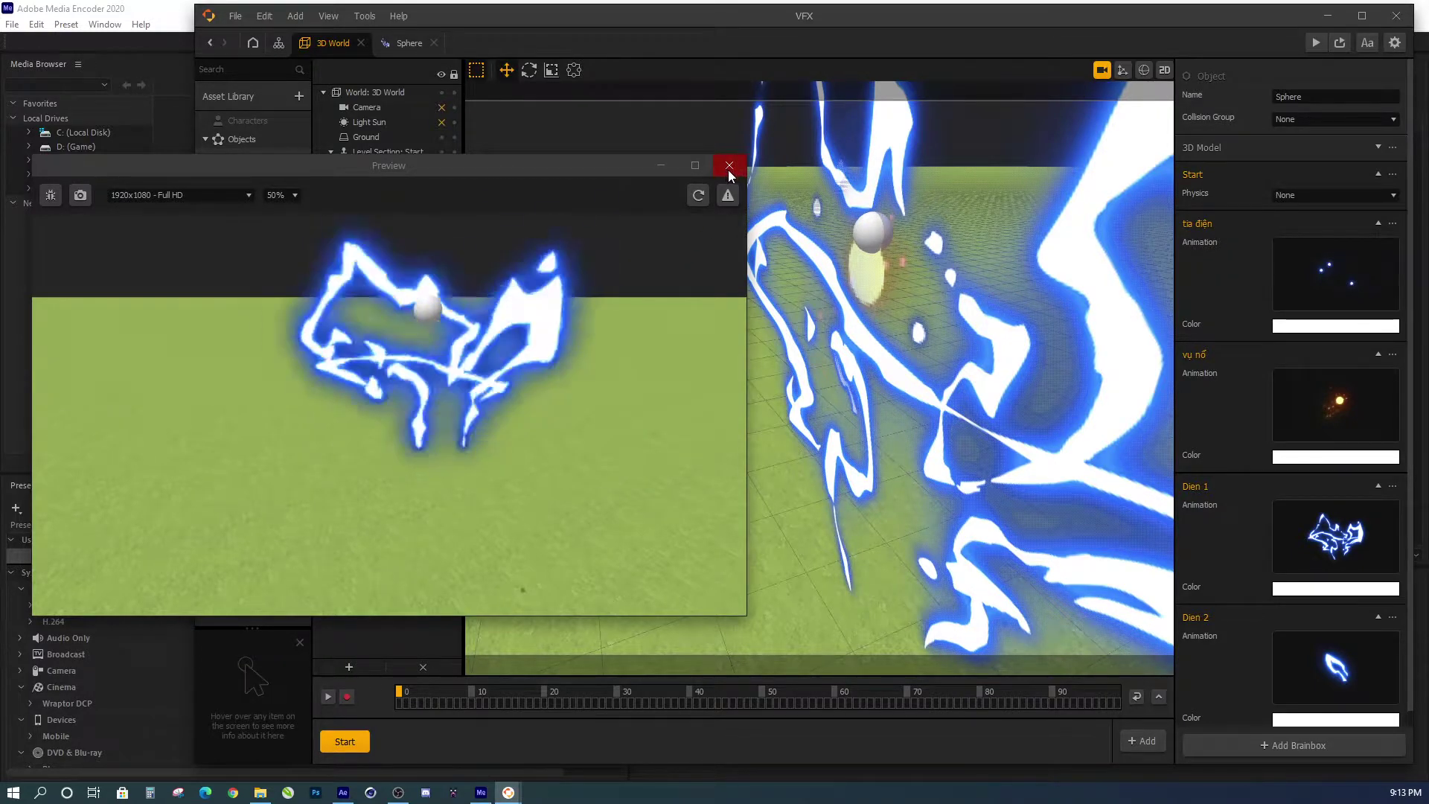
left_click(737, 168)
left_click(1329, 16)
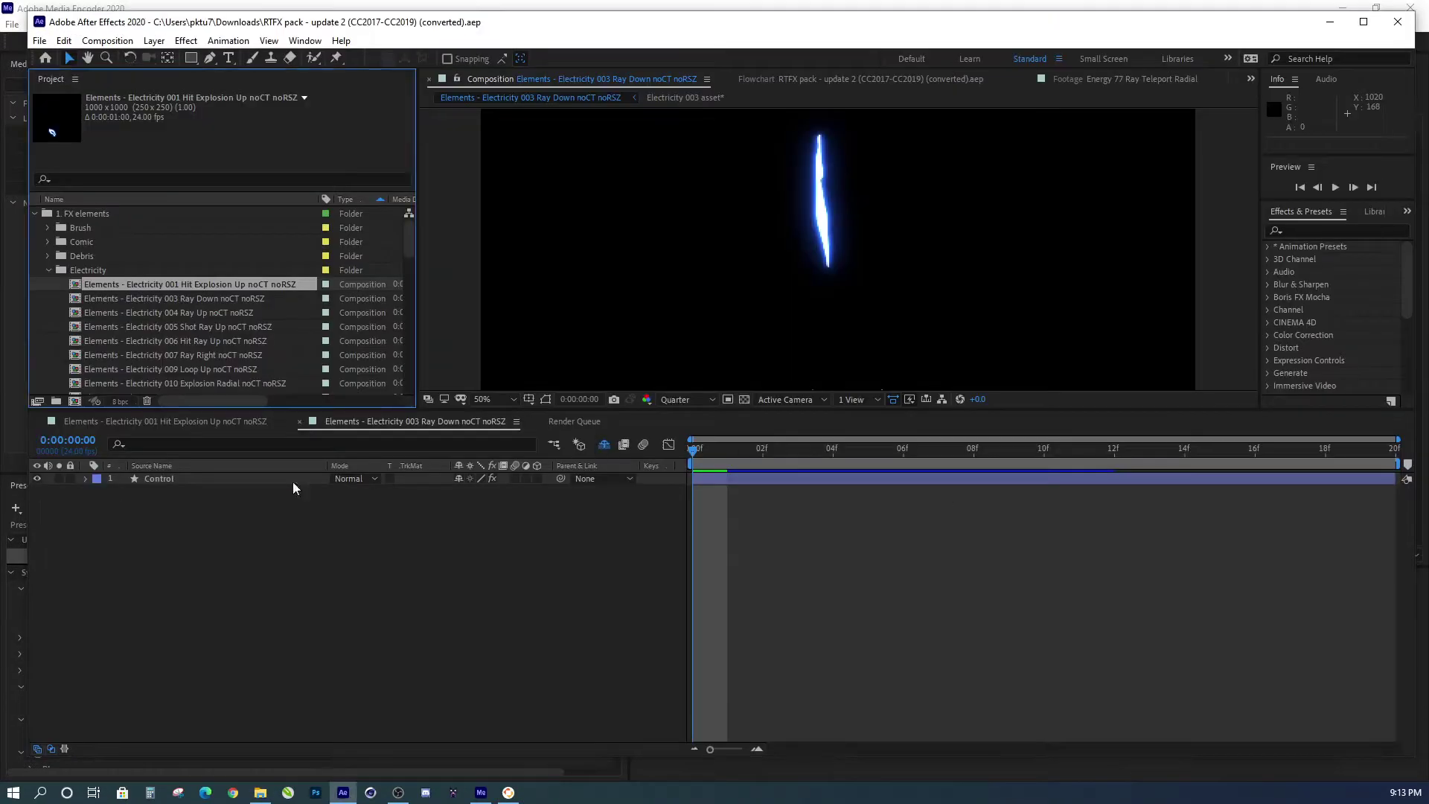
- Select the Electricity 001–006 comps and add them through File > Export > Add to Render Queue
left_click(177, 341, "shift")
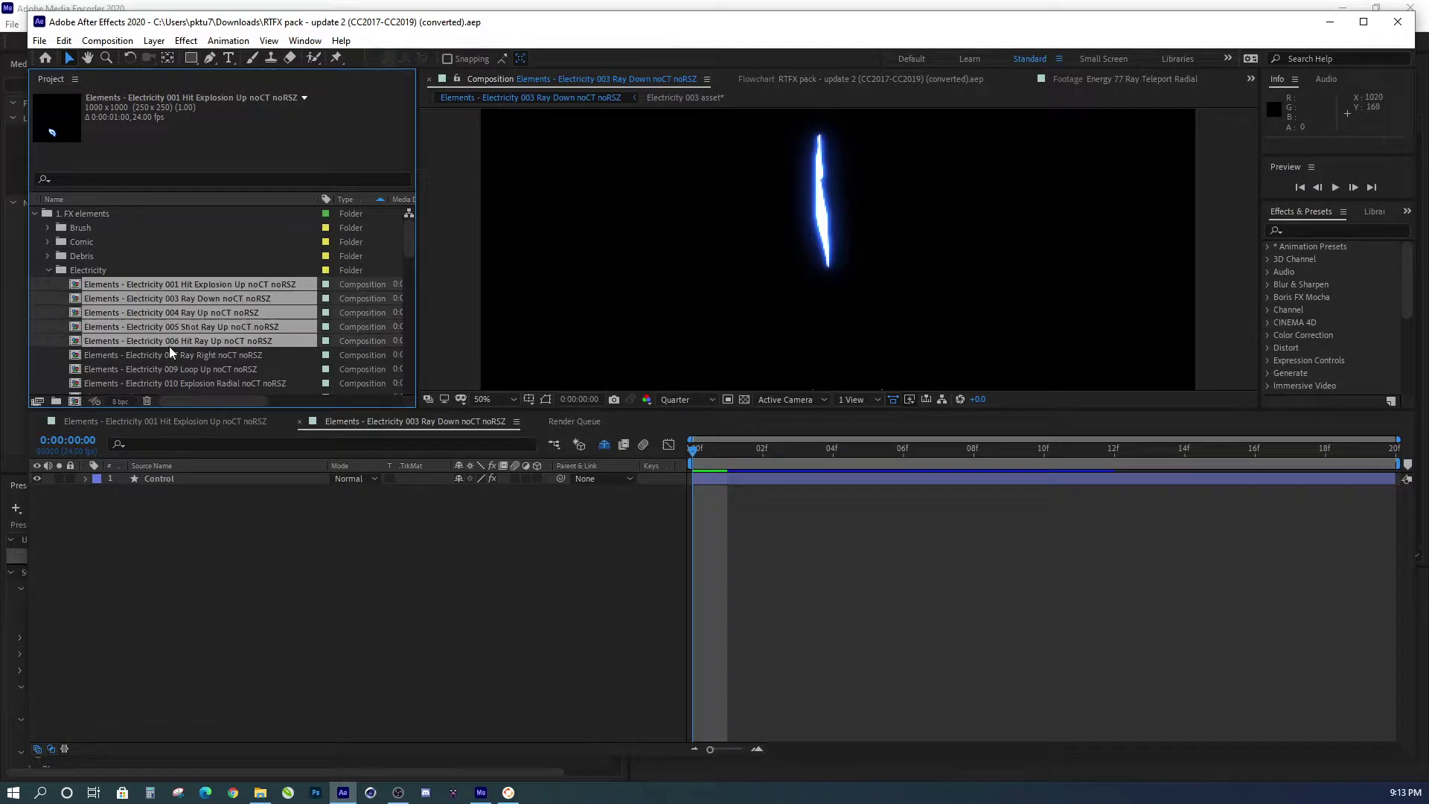
left_click(39, 40)
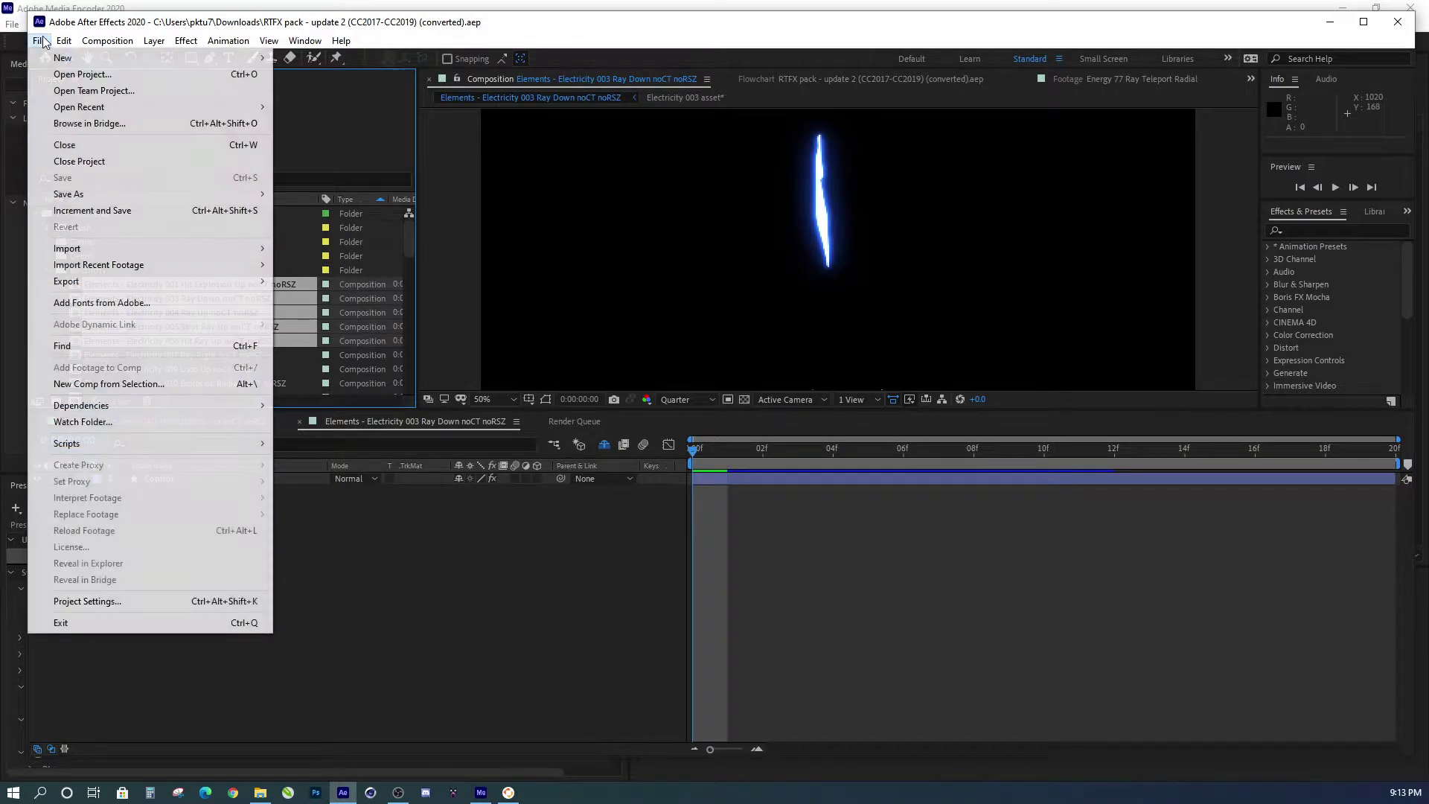
mouse_move(159, 288)
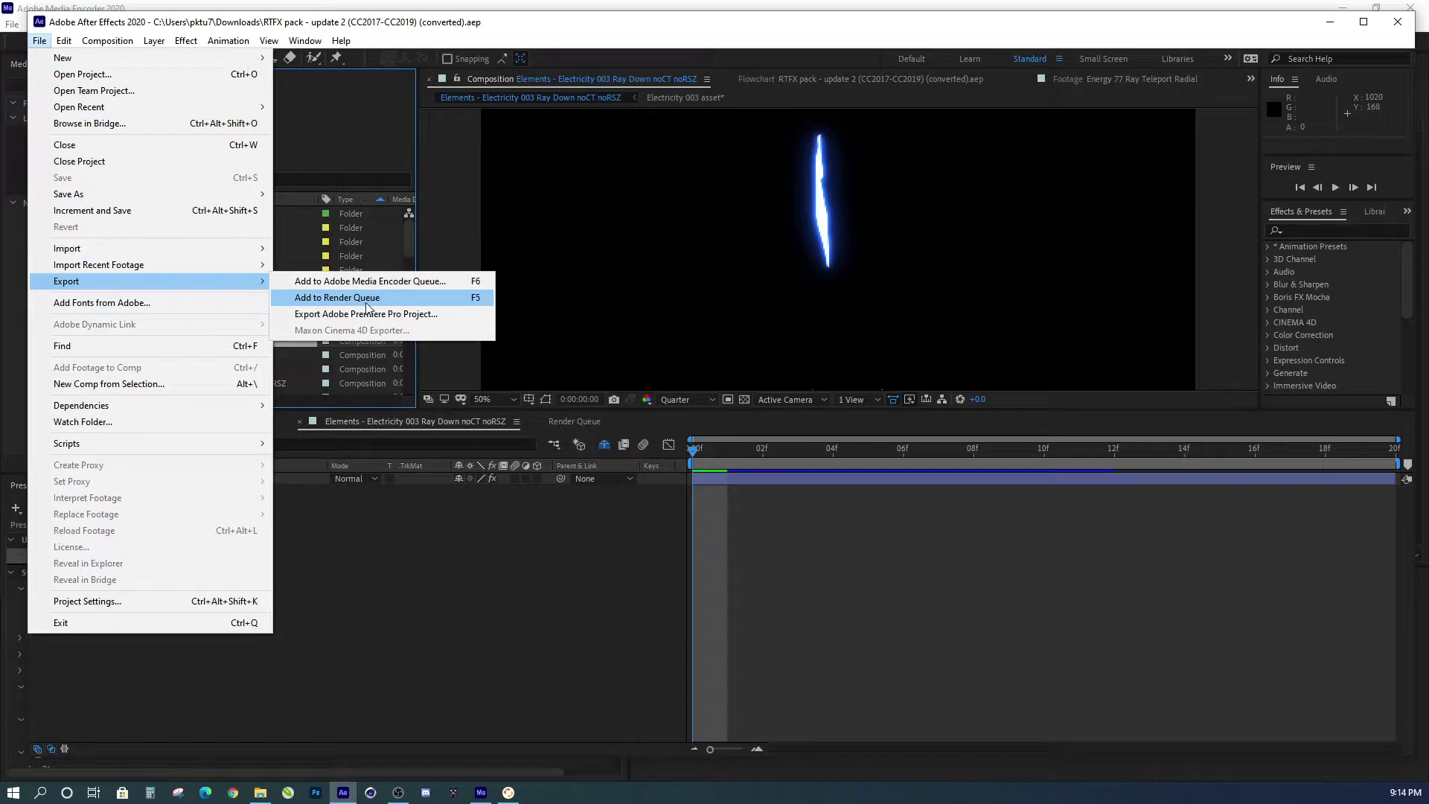
left_click(366, 297)
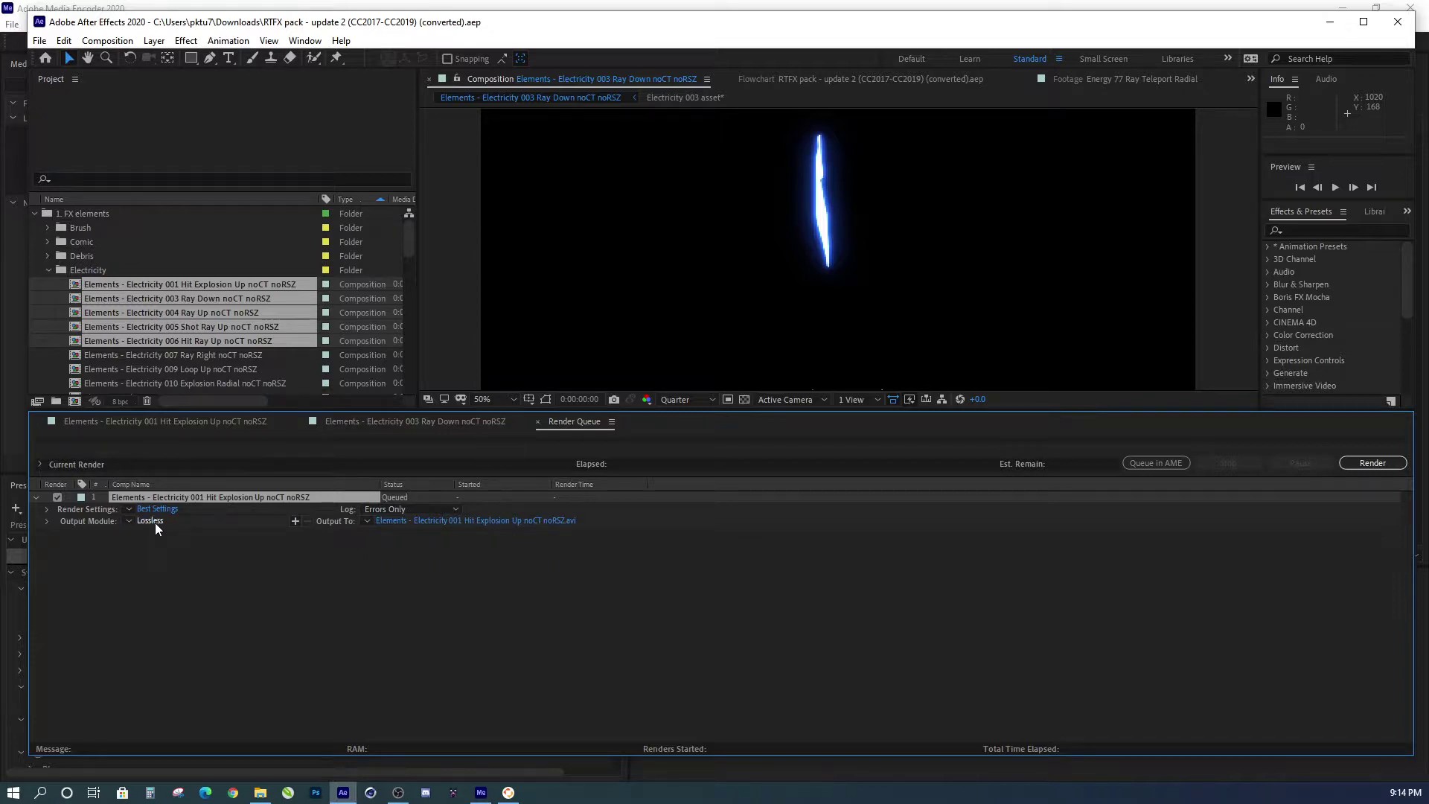
- Minimize After Effects and pick PNG Sequence with Alpha in Media Encoder's Preset Browser
left_click(1330, 22)
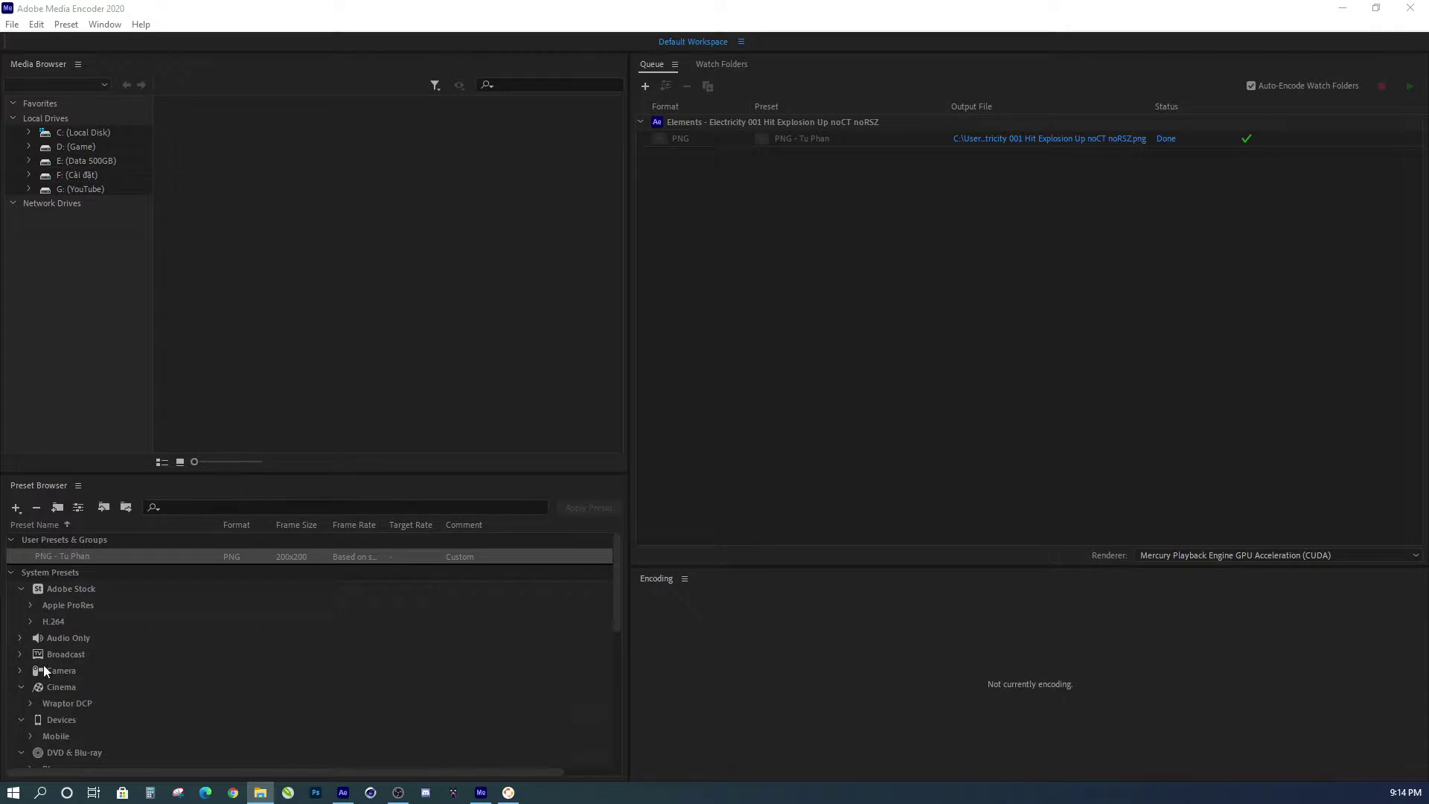
scroll(49, 658, "down", 4)
scroll(48, 662, "down", 1)
left_click(131, 687)
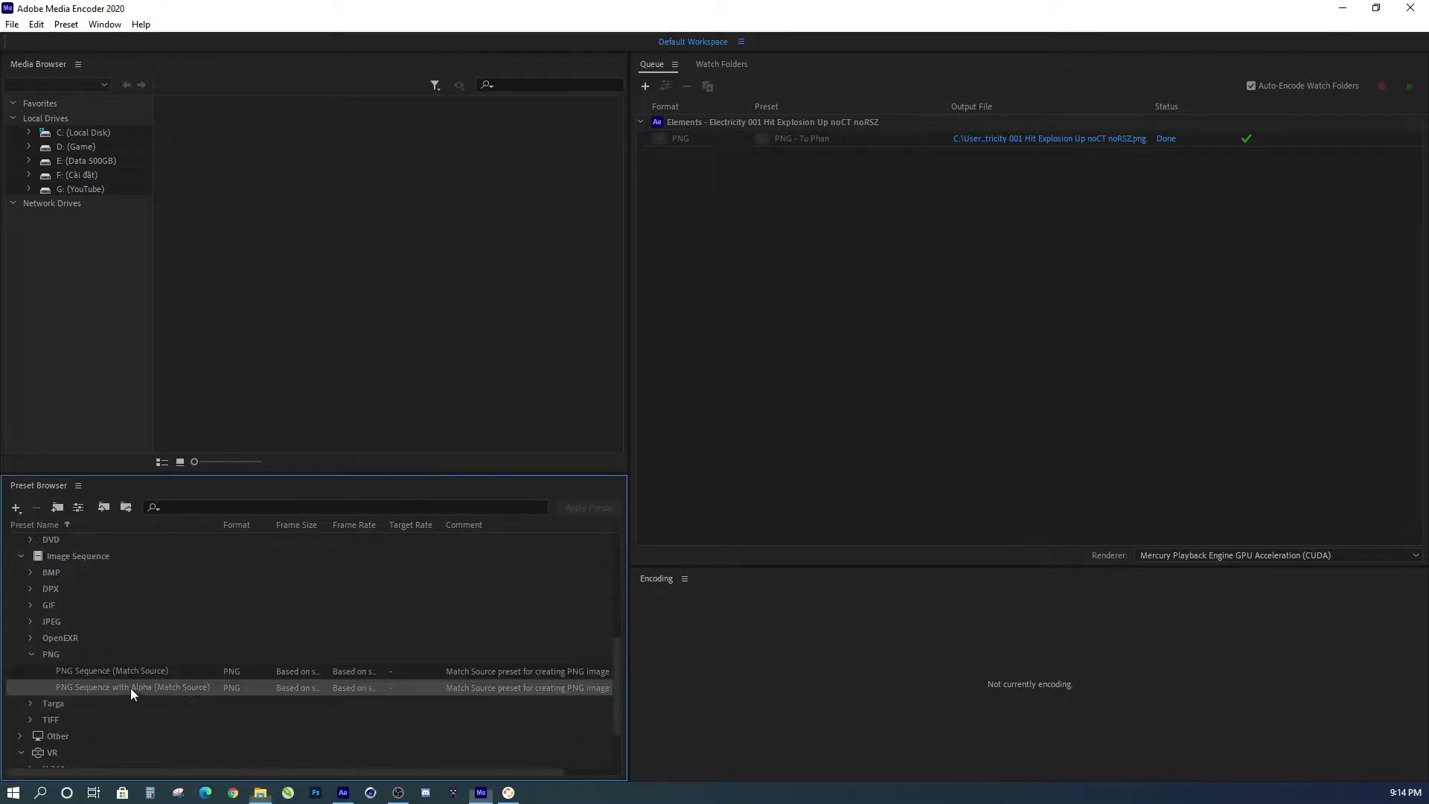
scroll(128, 621, "up", 5)
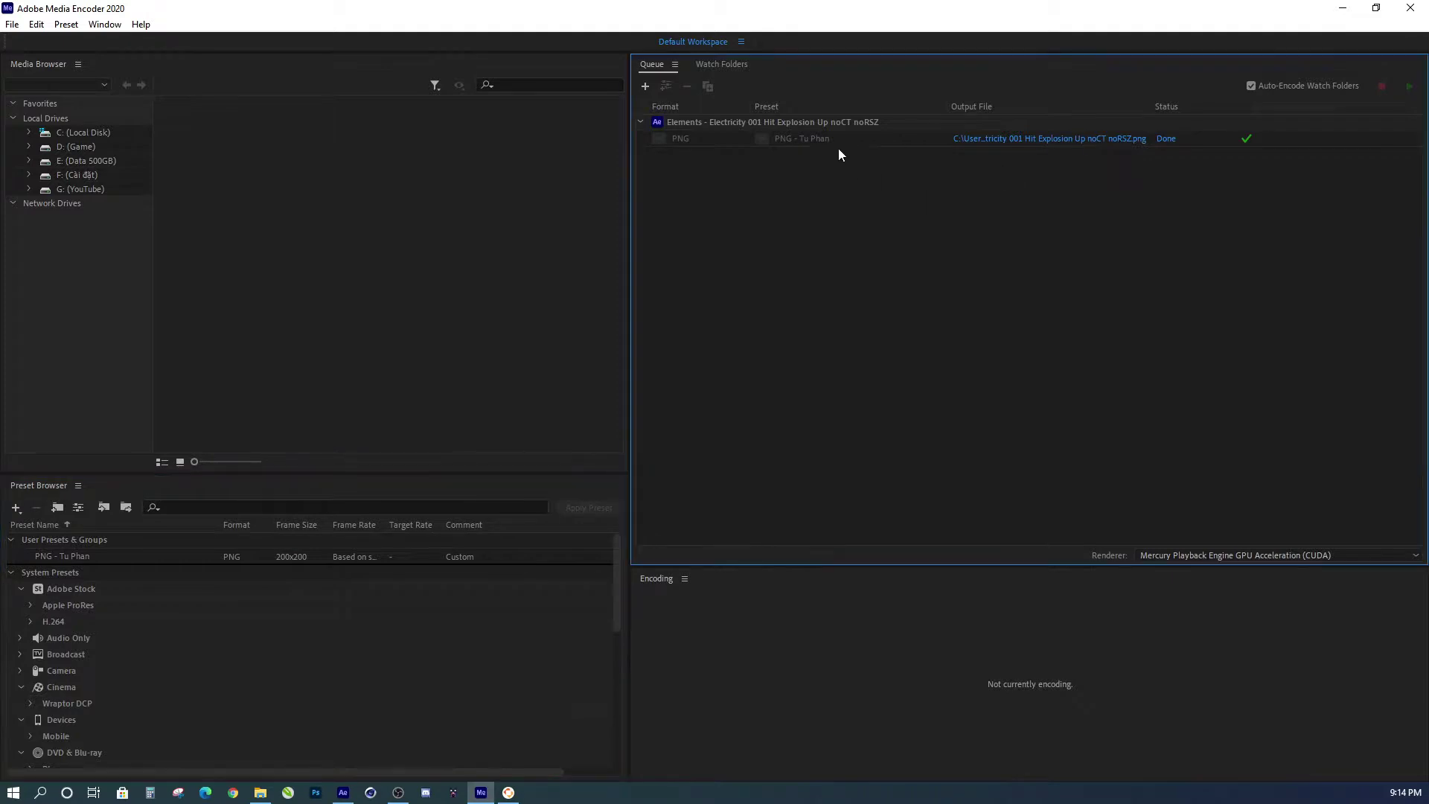
- Reset the Electricity 001 item to Ready and set its preset to PNG Sequence with Alpha (Match Source)
right_click(815, 125)
left_click(863, 189)
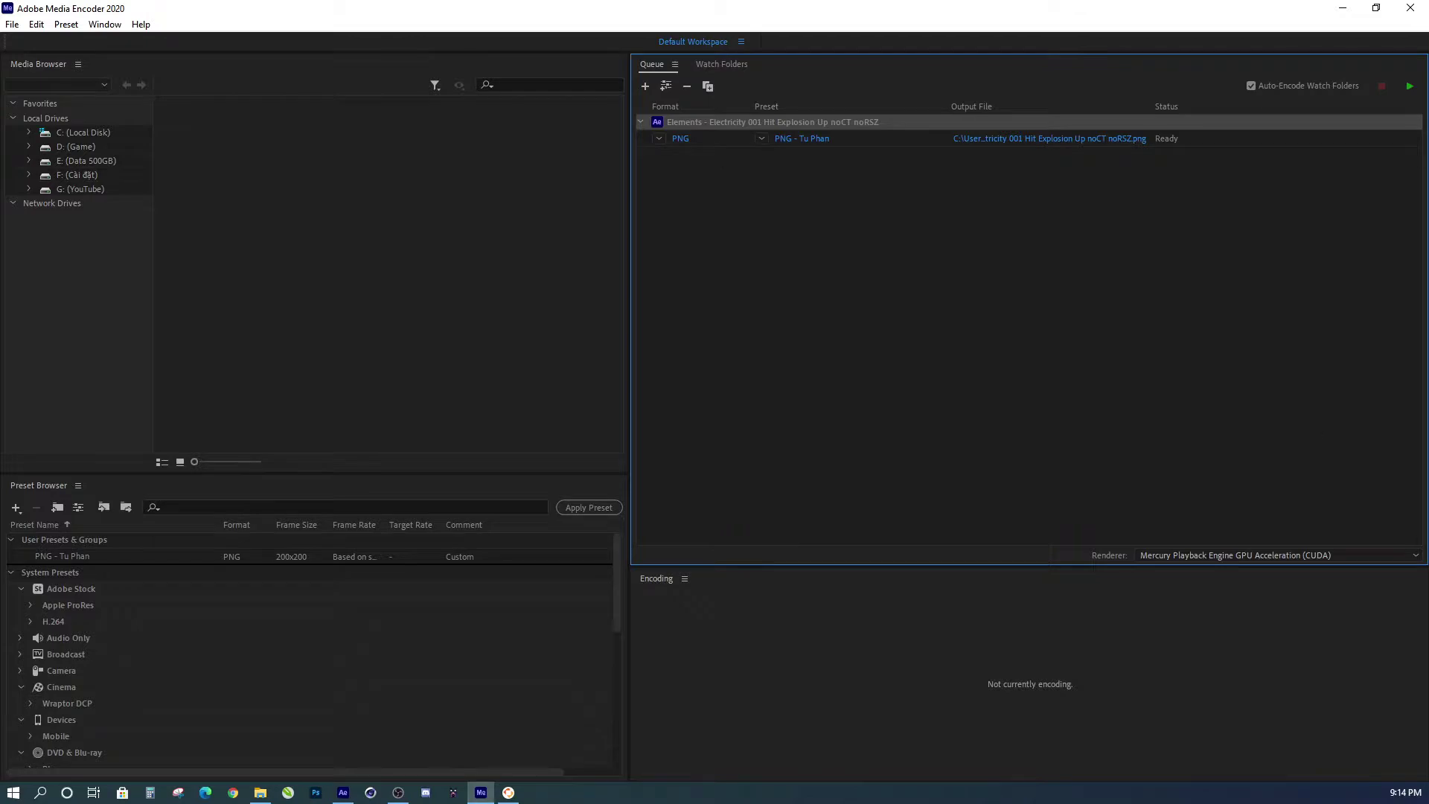
key("alt+Tab")
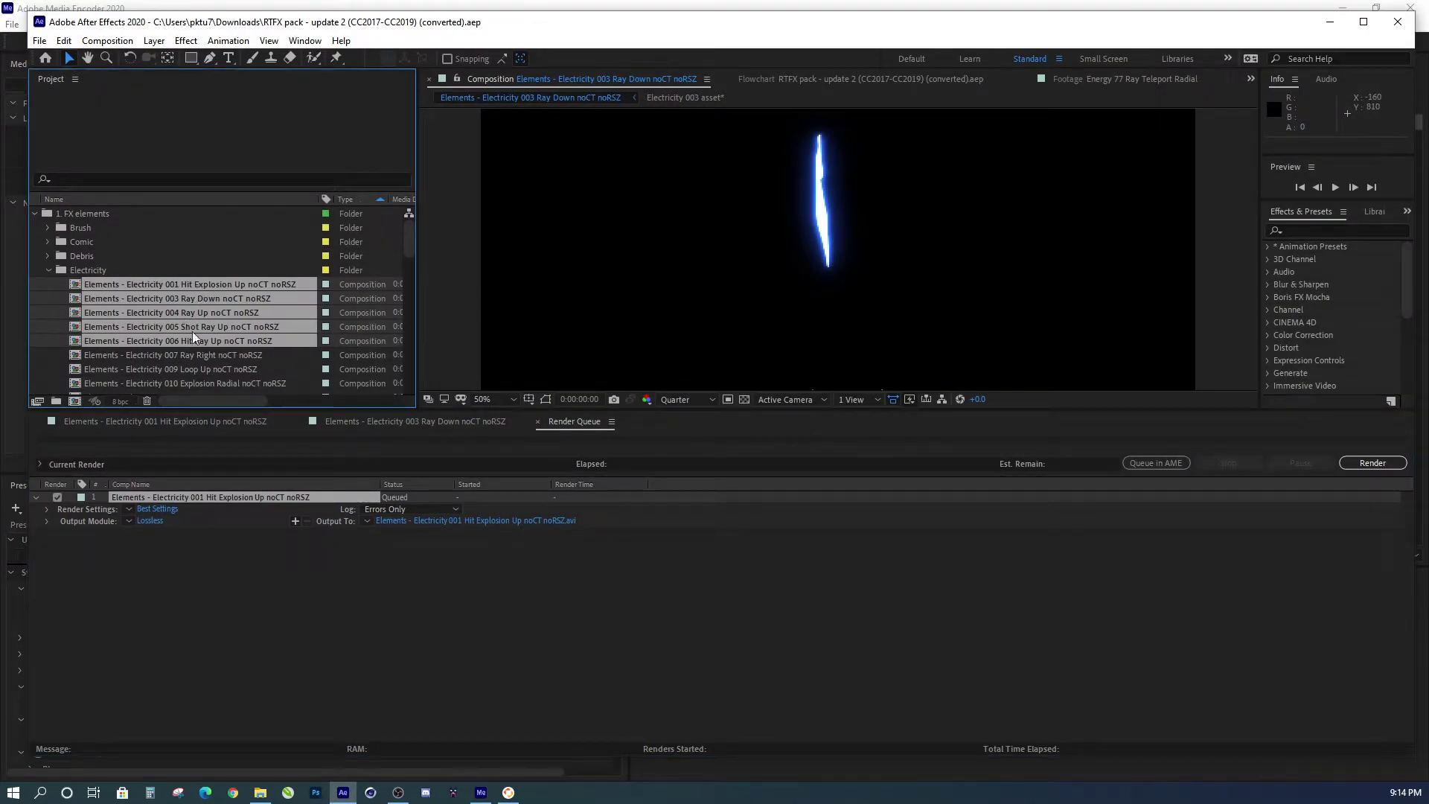
left_click_drag(1185, 31, 1187, 111)
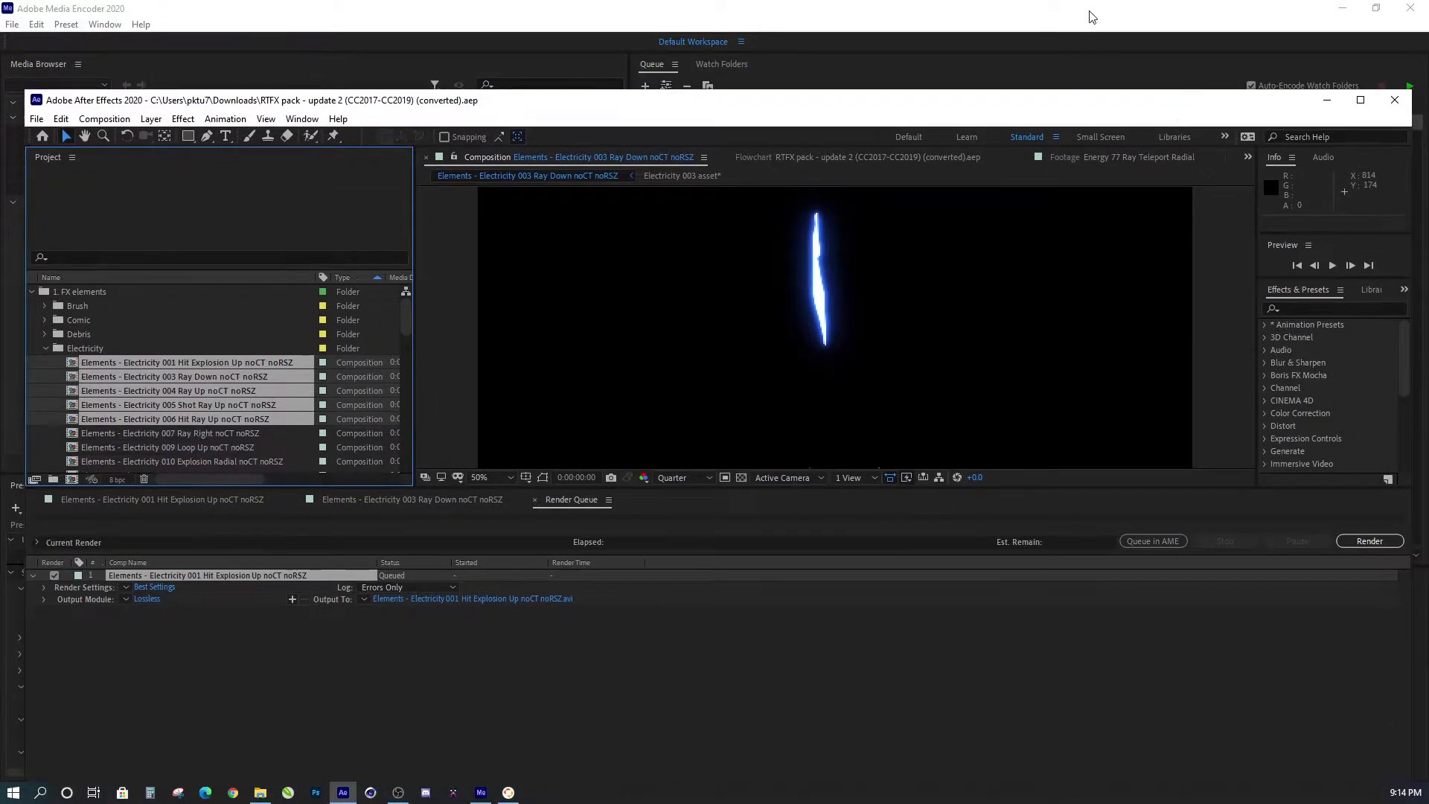
left_click(1093, 16)
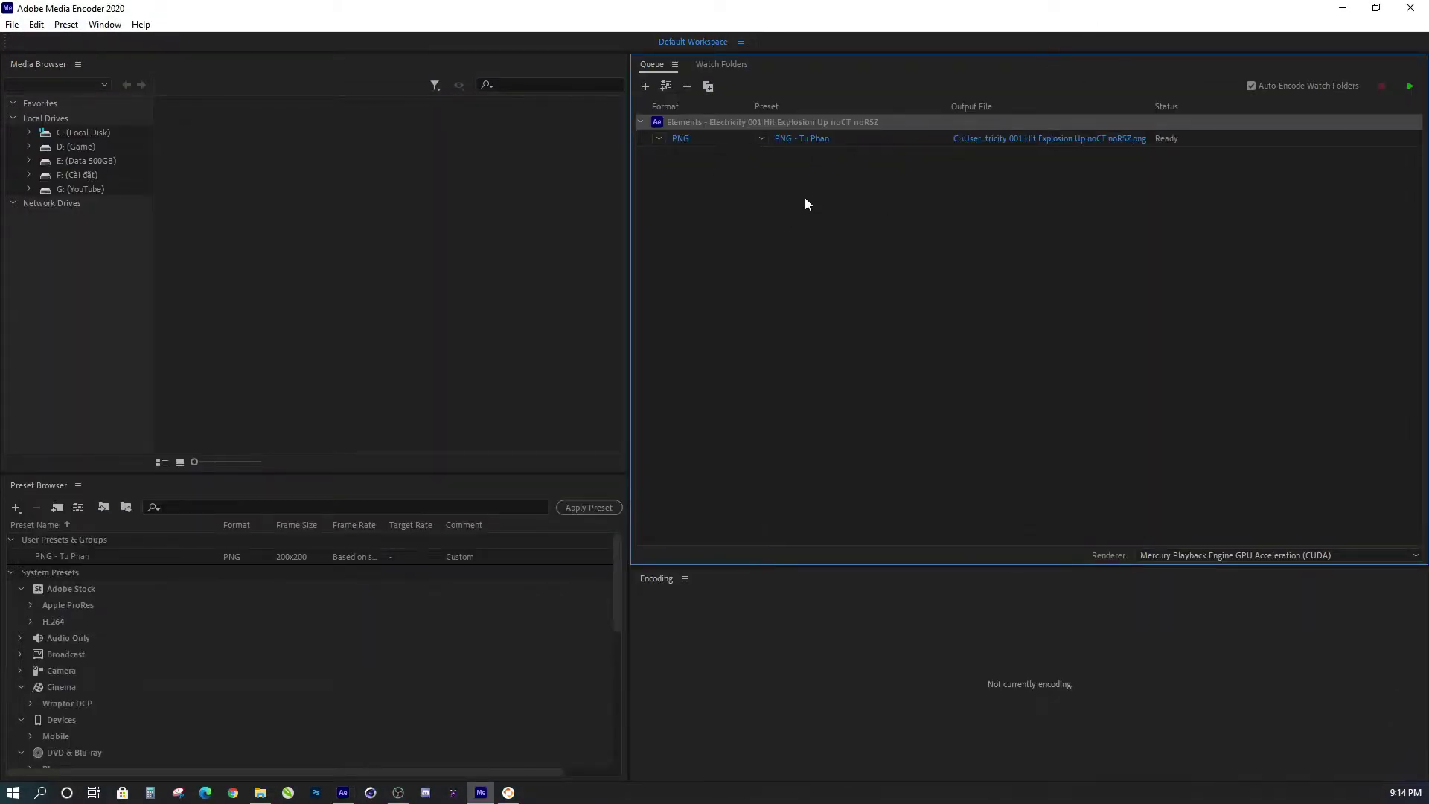
left_click(767, 140)
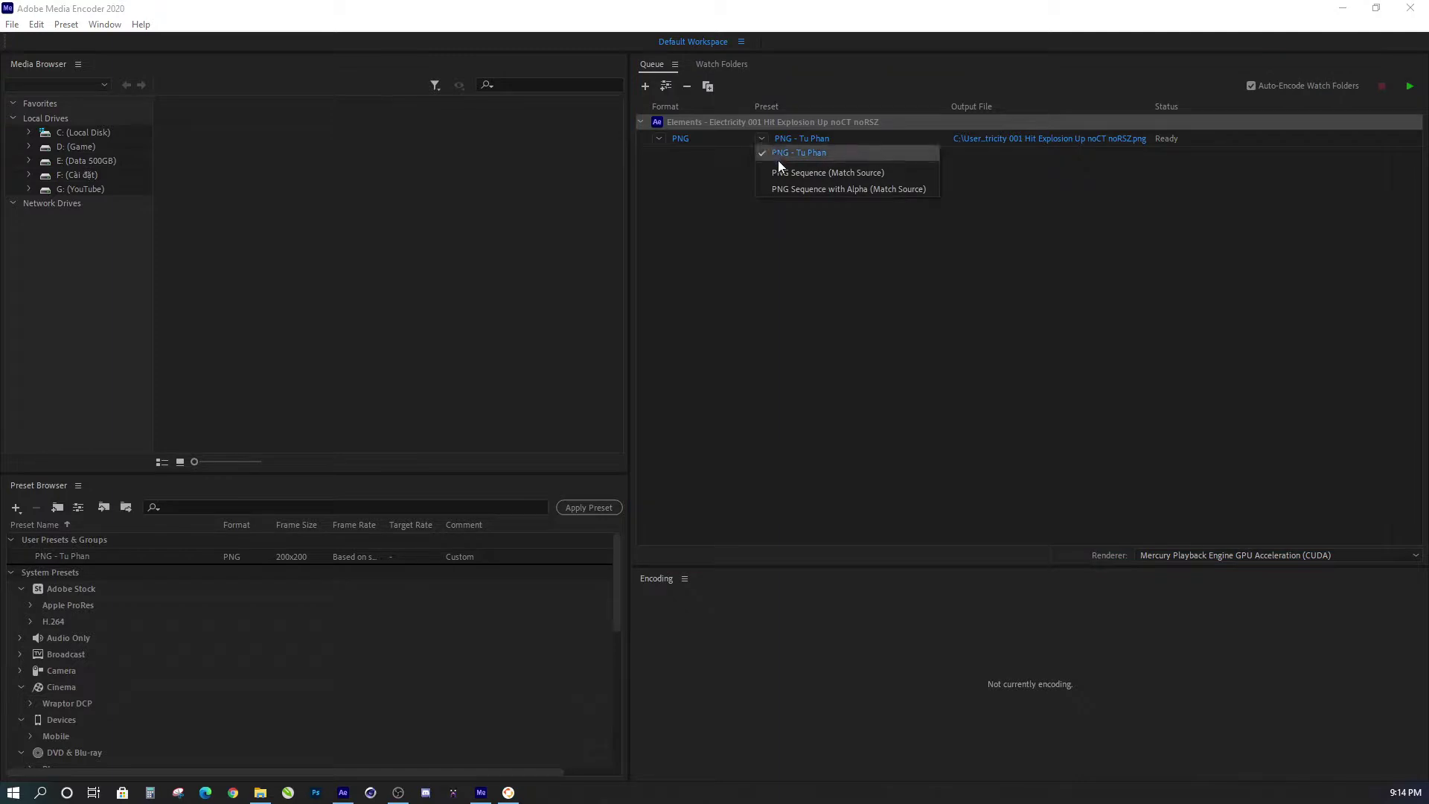
left_click(819, 192)
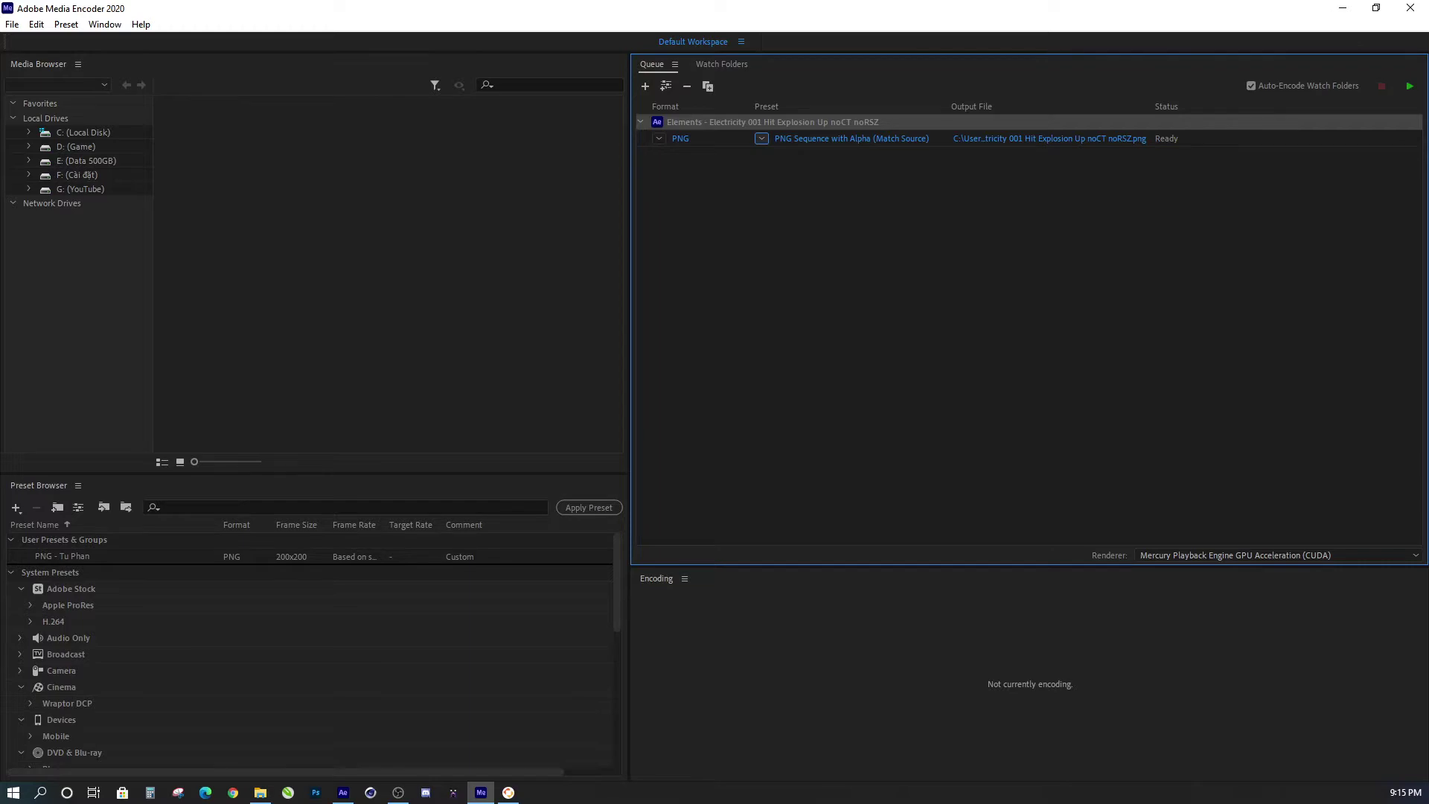
key("alt+Tab")
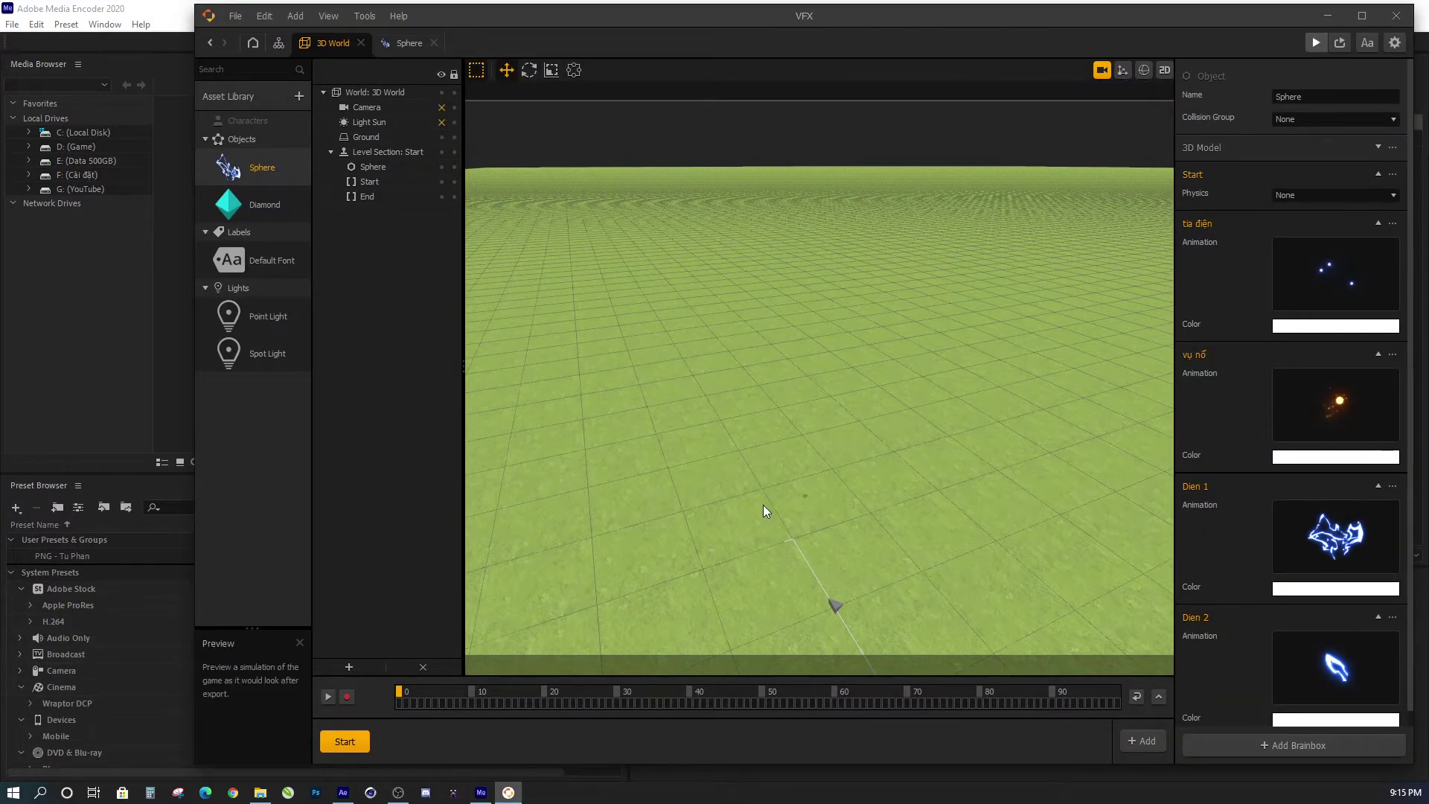
- Close the game preview and list the Asset Library's ready-made assets, such as Atom Point, Coin and Enemy
left_click_drag(602, 215, 529, 205)
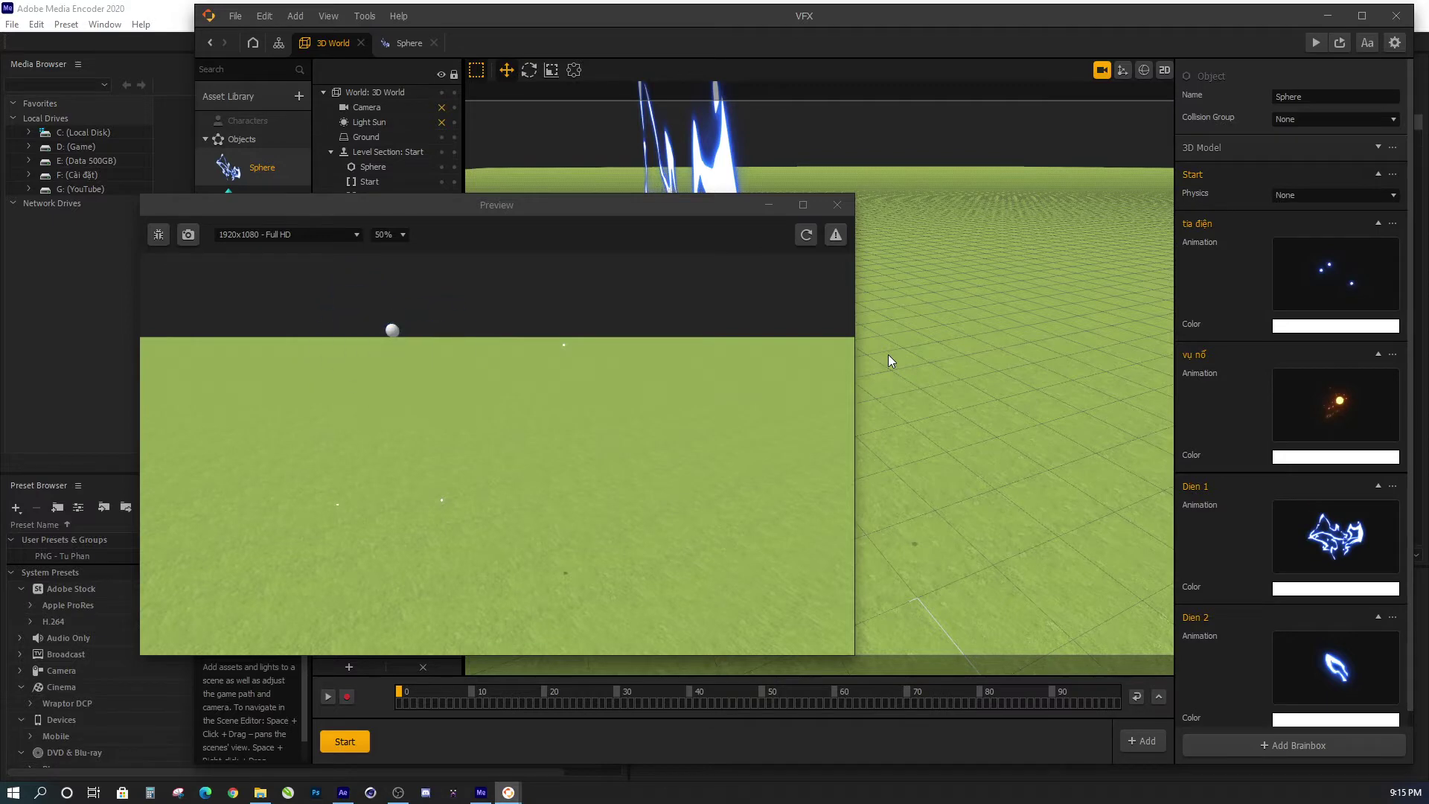
left_click(836, 204)
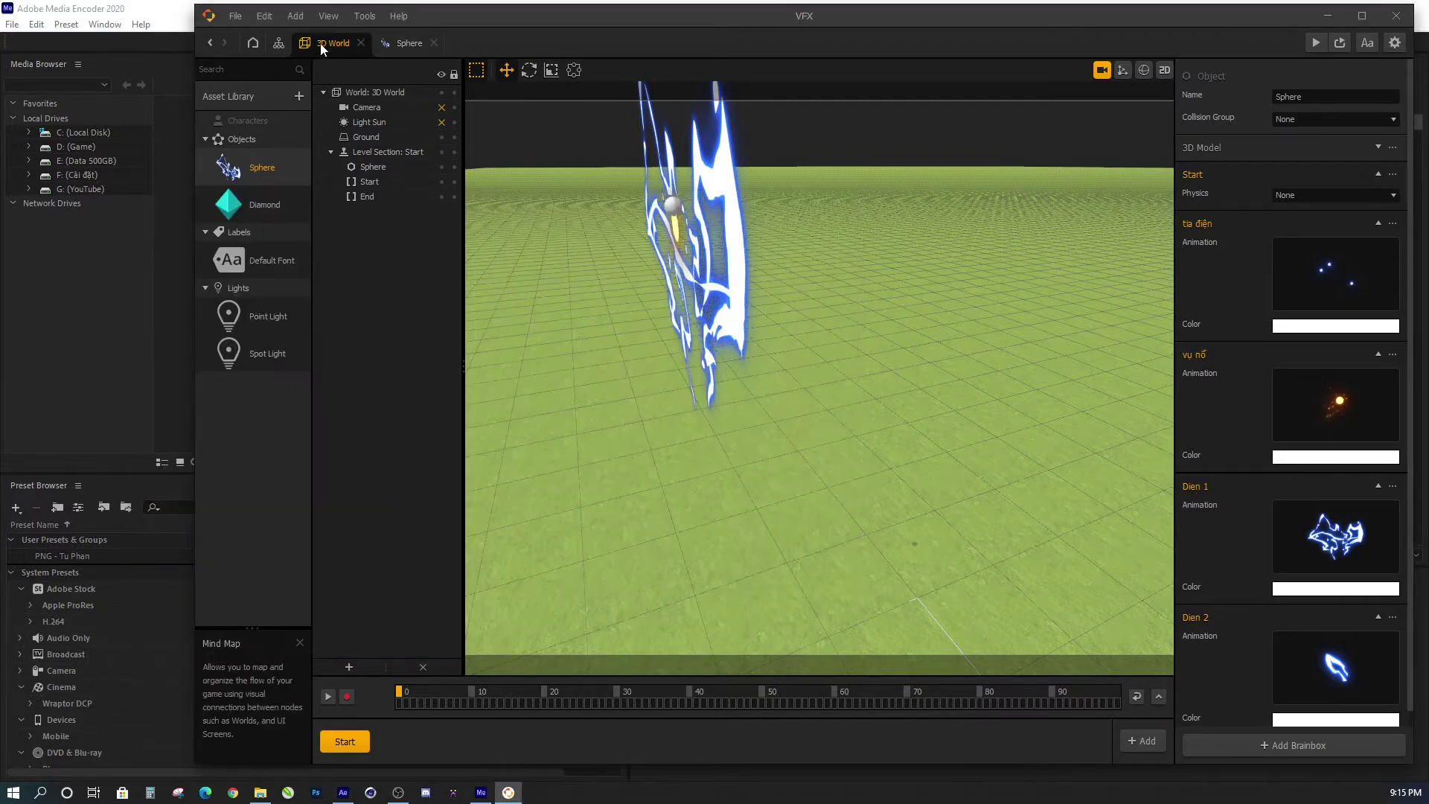
left_click(300, 96)
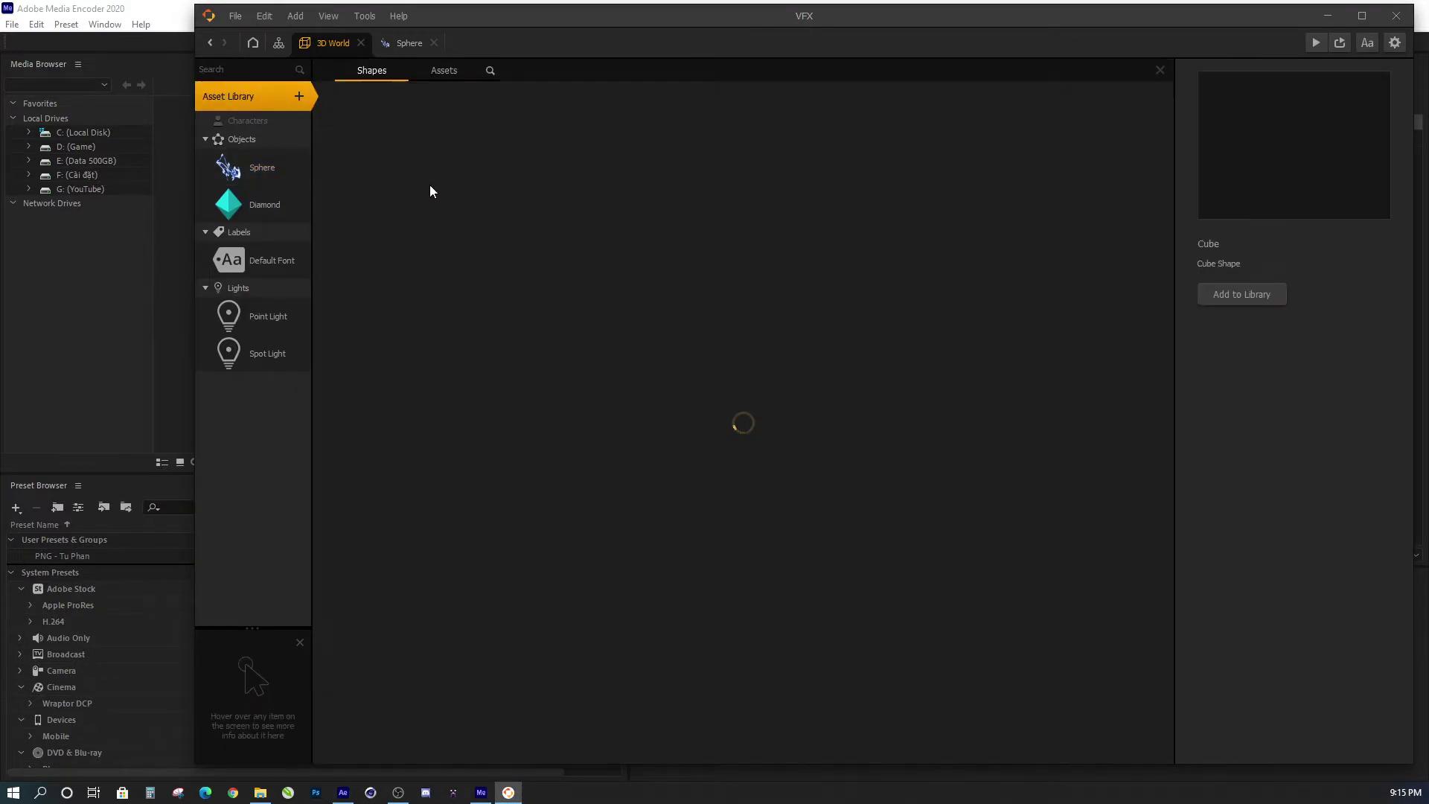
left_click(441, 71)
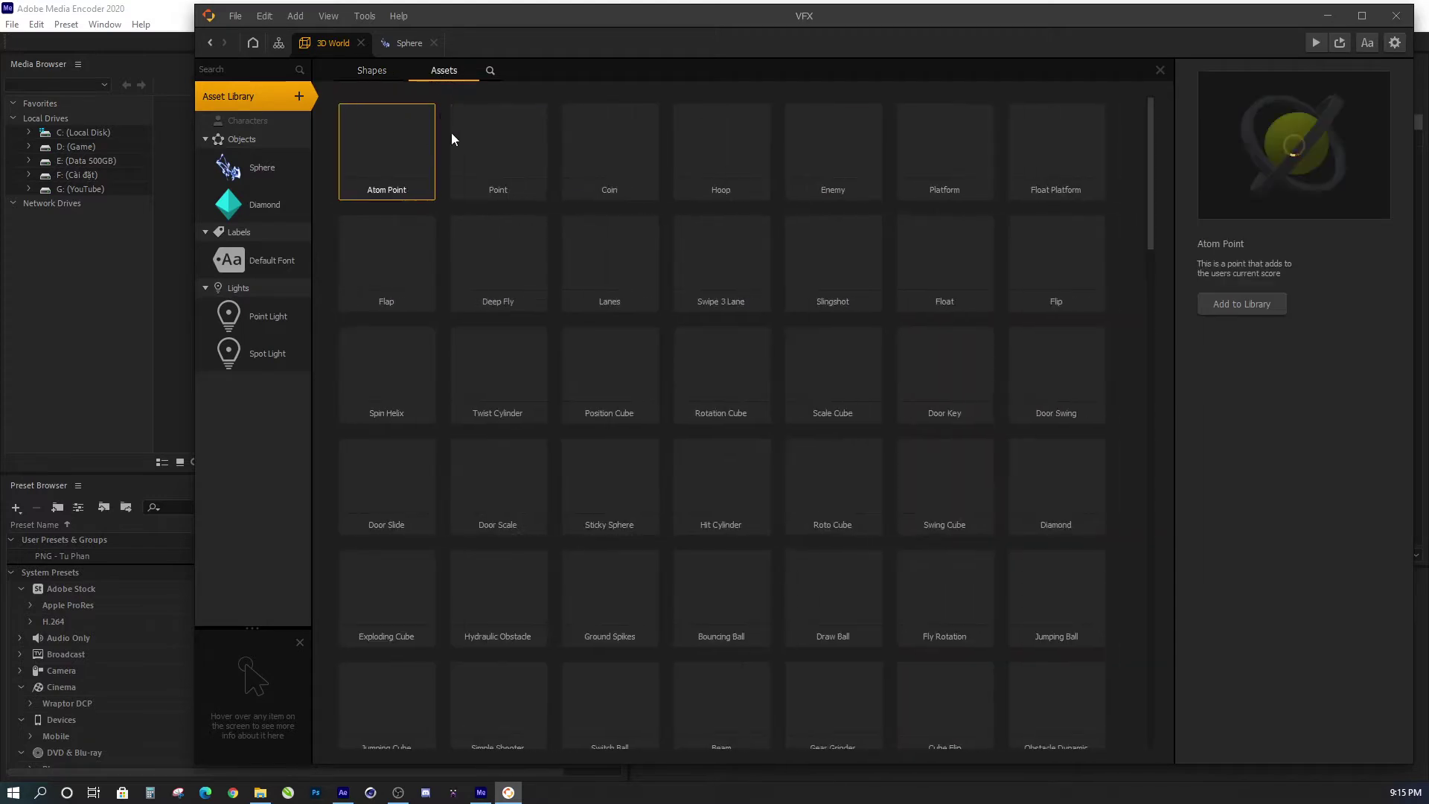